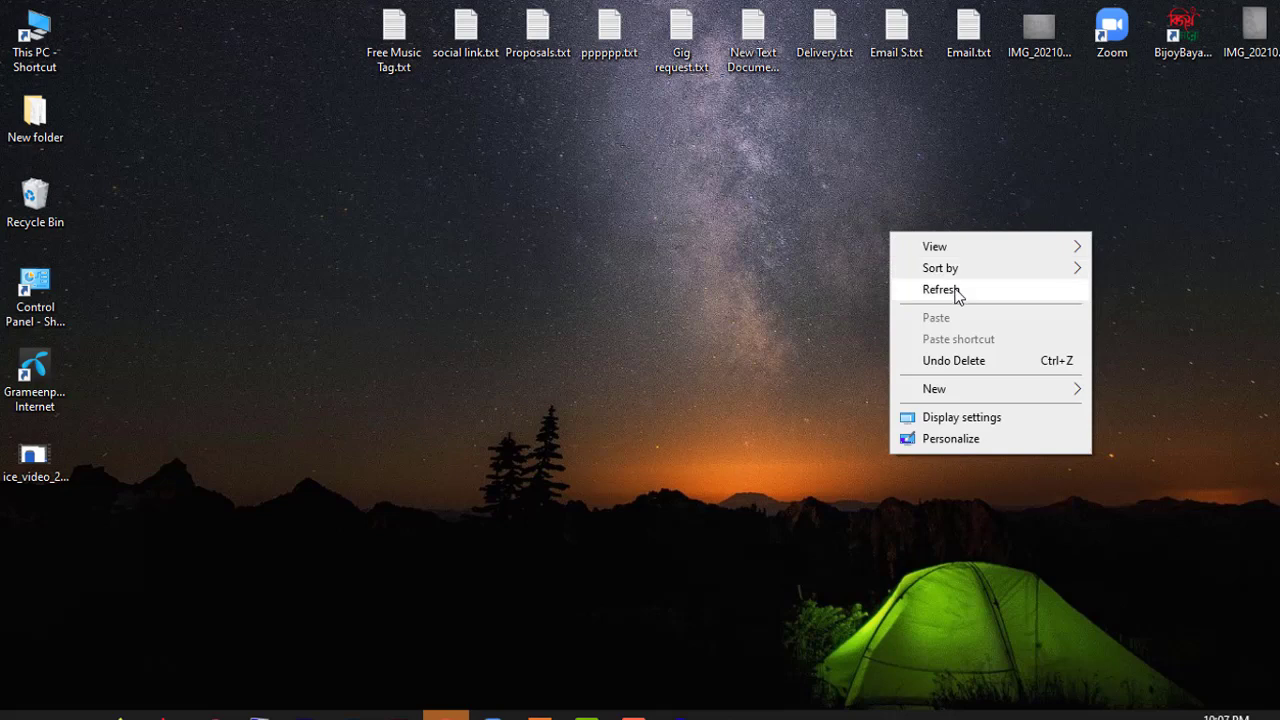
right_click(944, 266)
click(992, 325)
right_click(931, 248)
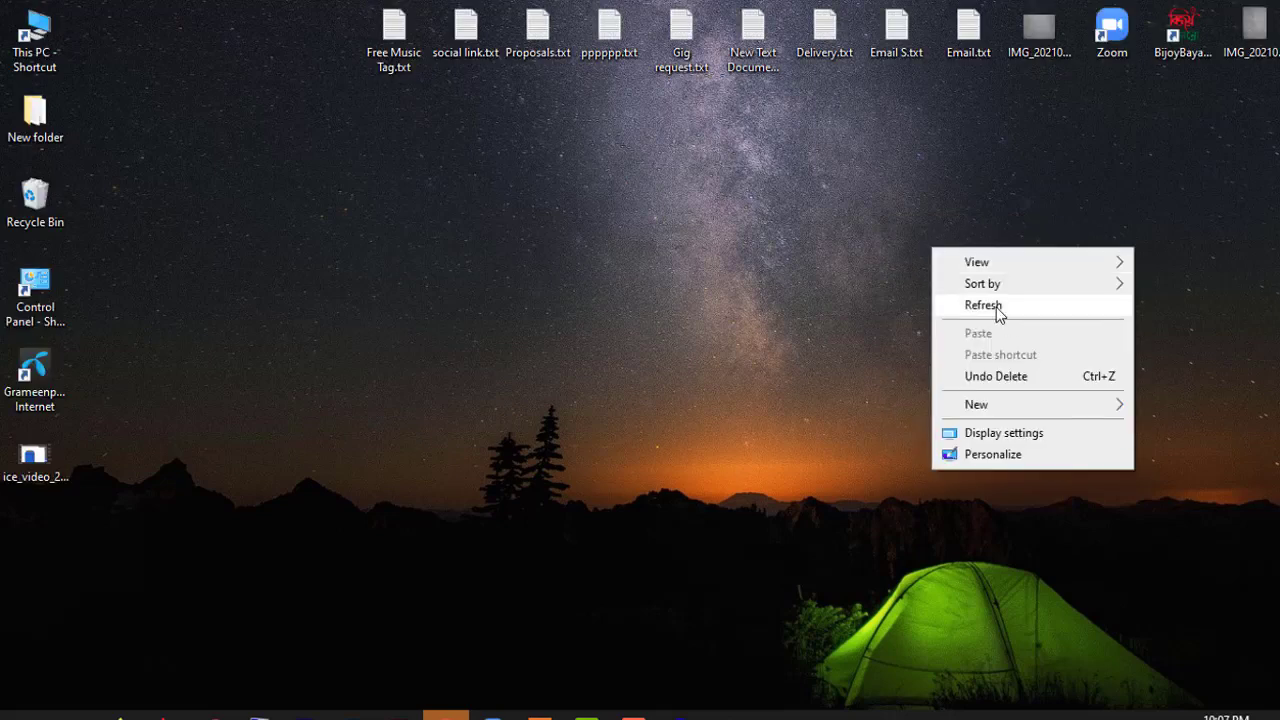
click(996, 307)
right_click(966, 250)
click(1008, 314)
right_click(954, 242)
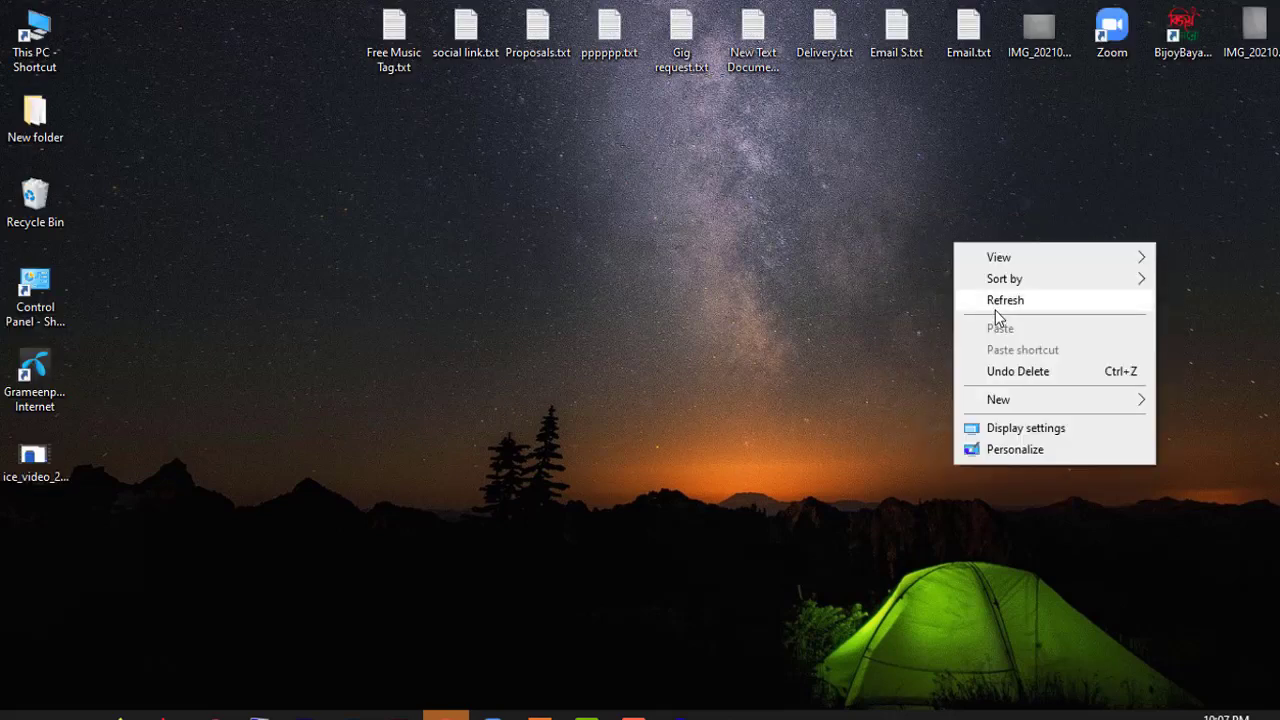
click(995, 304)
right_click(965, 269)
click(1030, 330)
right_click(971, 263)
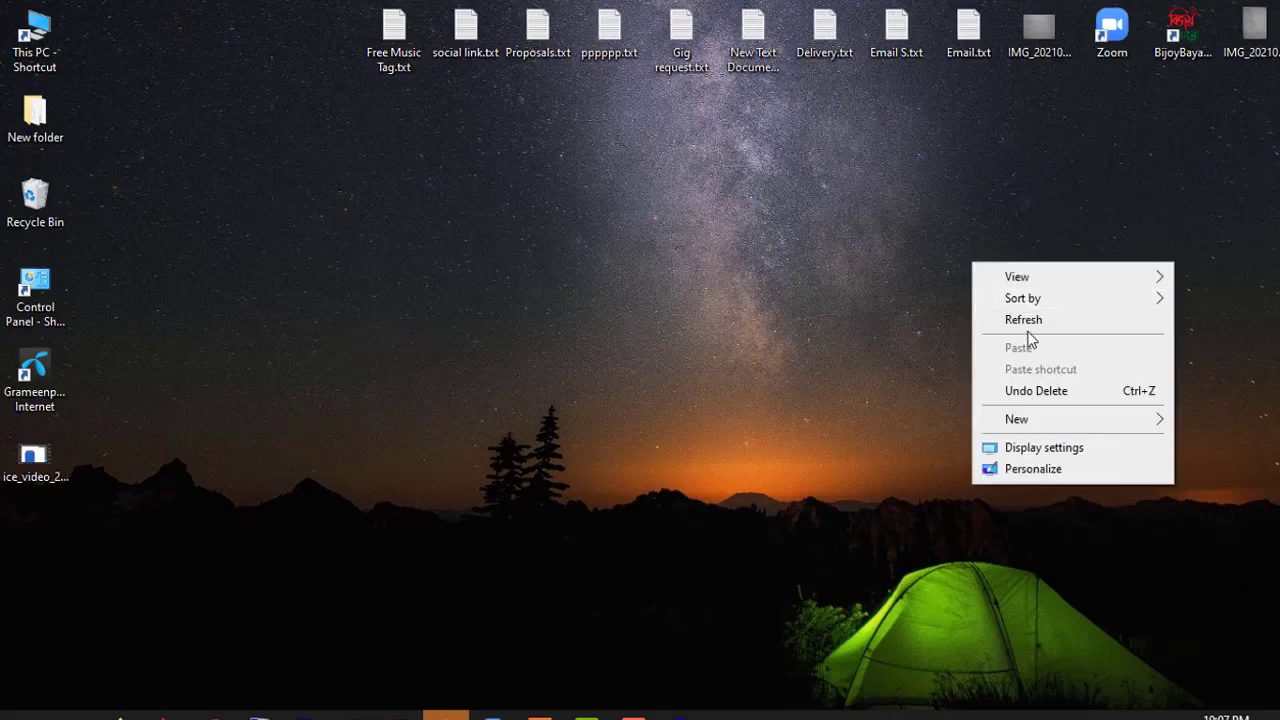
click(1024, 322)
right_click(973, 265)
click(1030, 322)
right_click(991, 283)
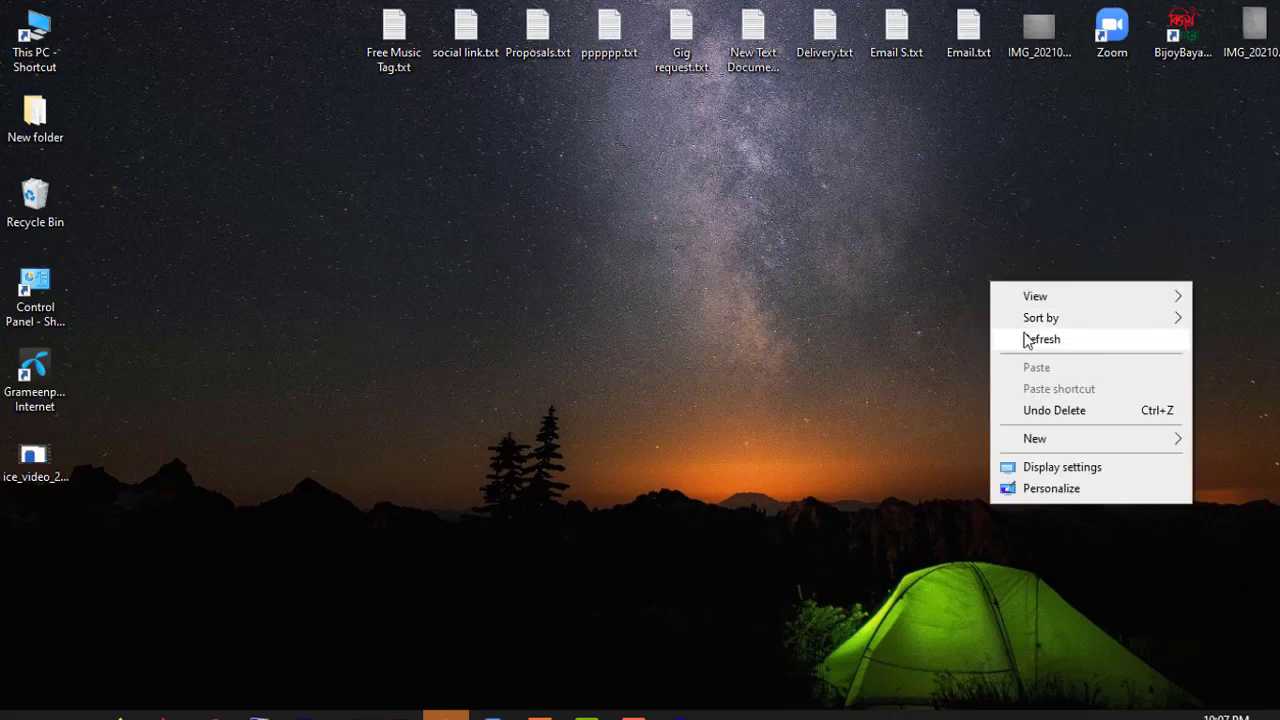
click(1022, 338)
right_click(989, 285)
click(1050, 342)
right_click(1008, 300)
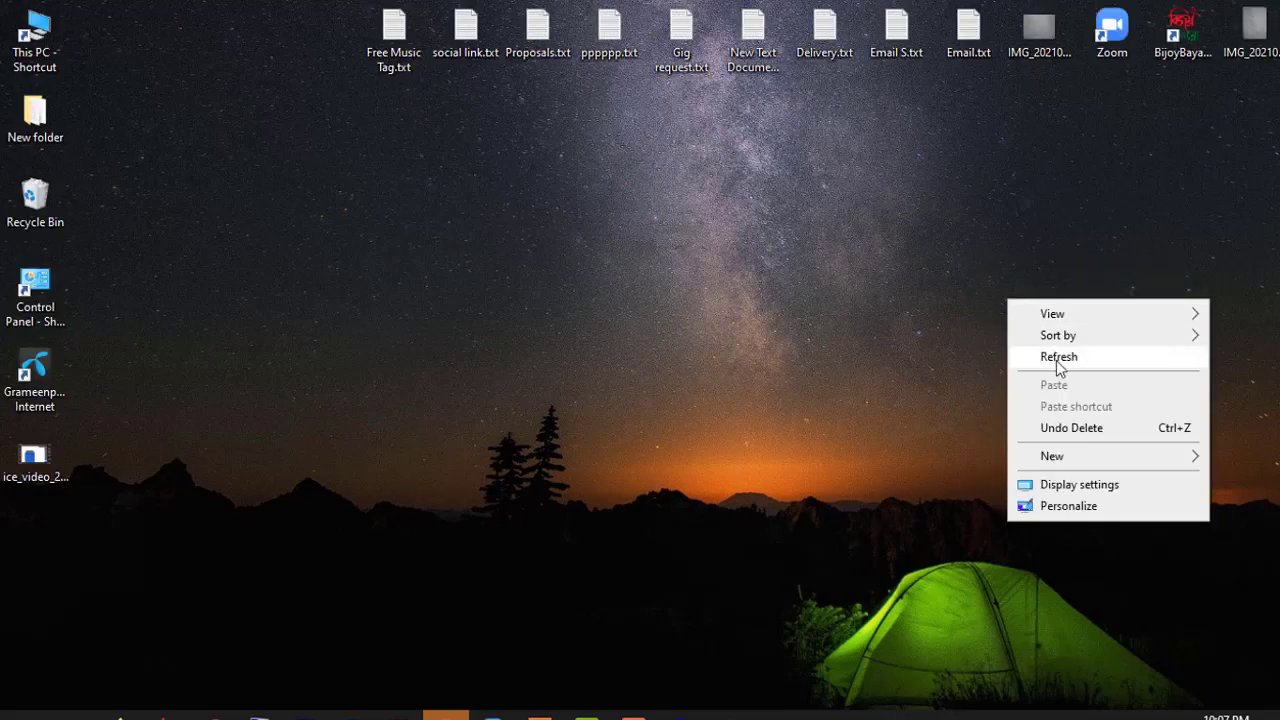
click(1054, 356)
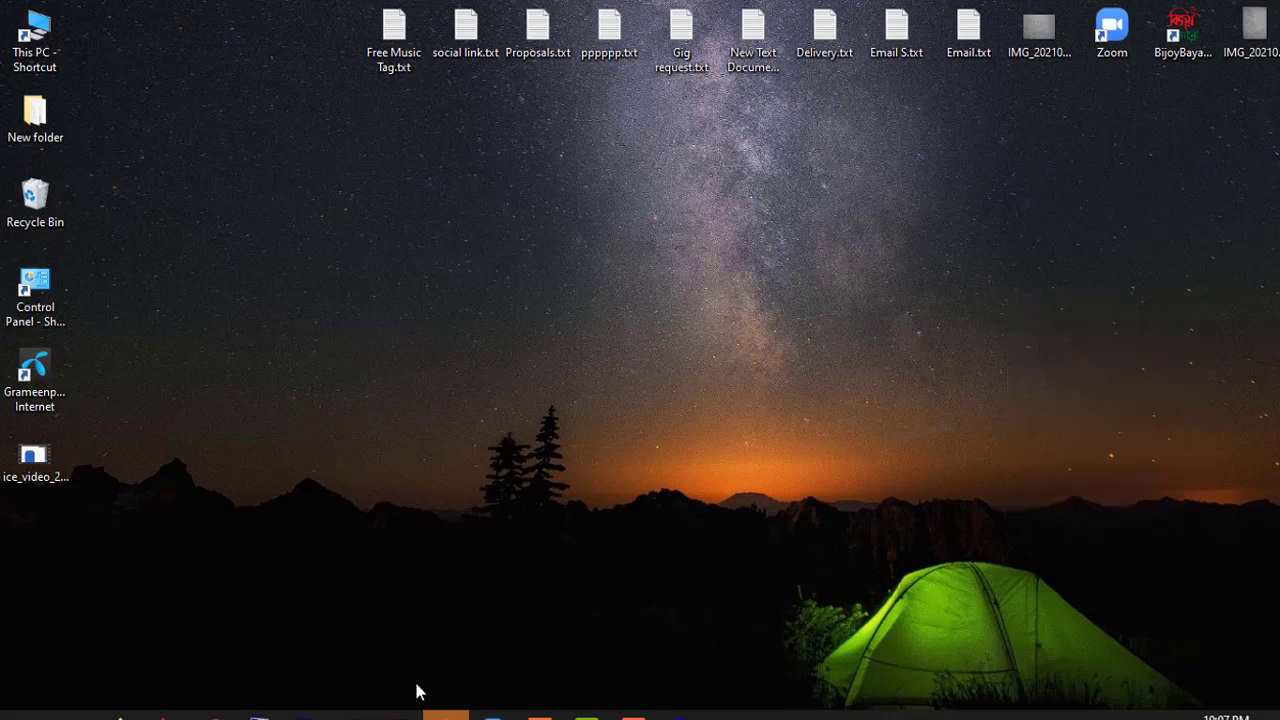
- Switch to Illustrator and examine the soda can reference photo and colour swatches in can.ai
click(445, 714)
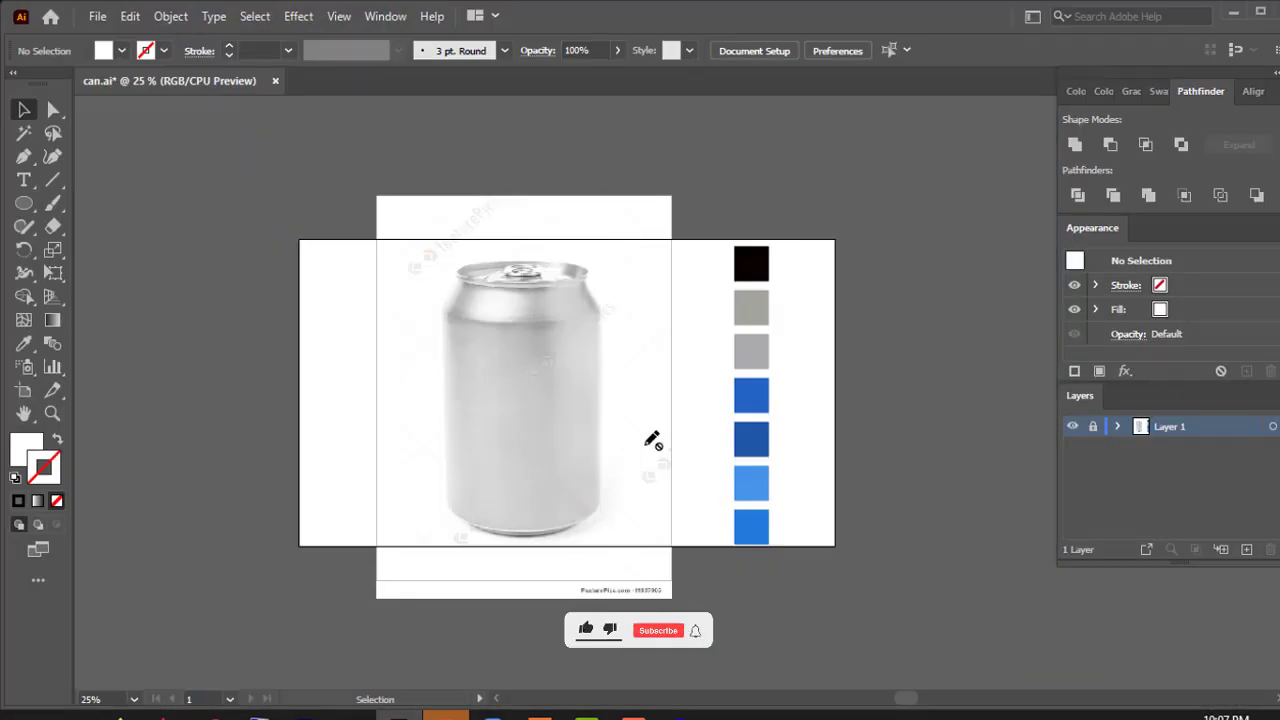
scroll(646, 442, down, 1)
scroll(606, 443, up, 1)
scroll(604, 345, up, 2)
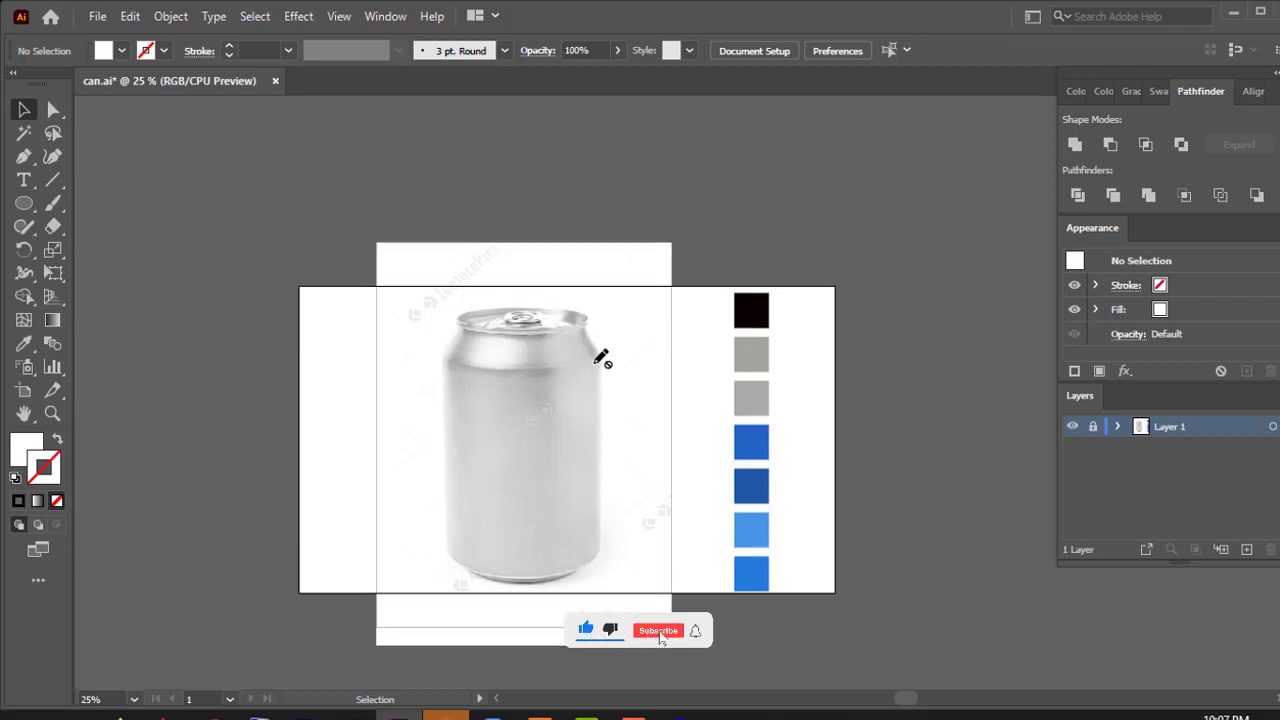
scroll(602, 360, down, 1)
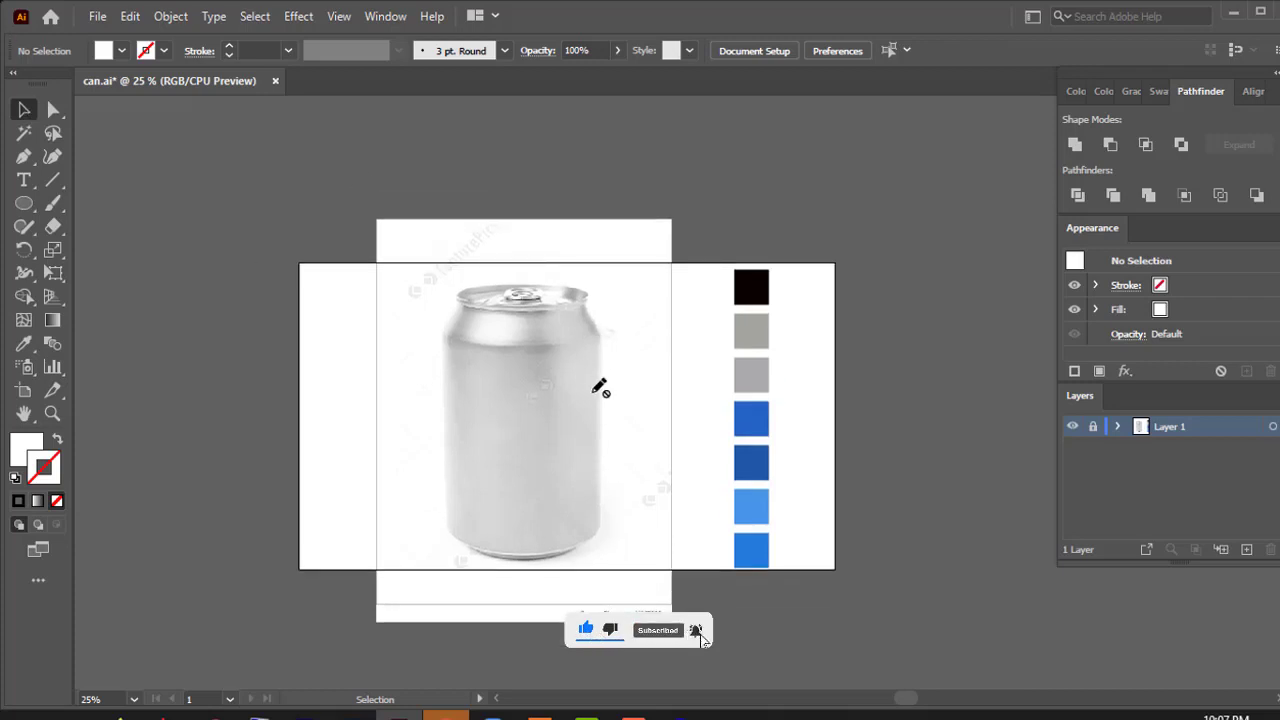
scroll(634, 360, down, 2)
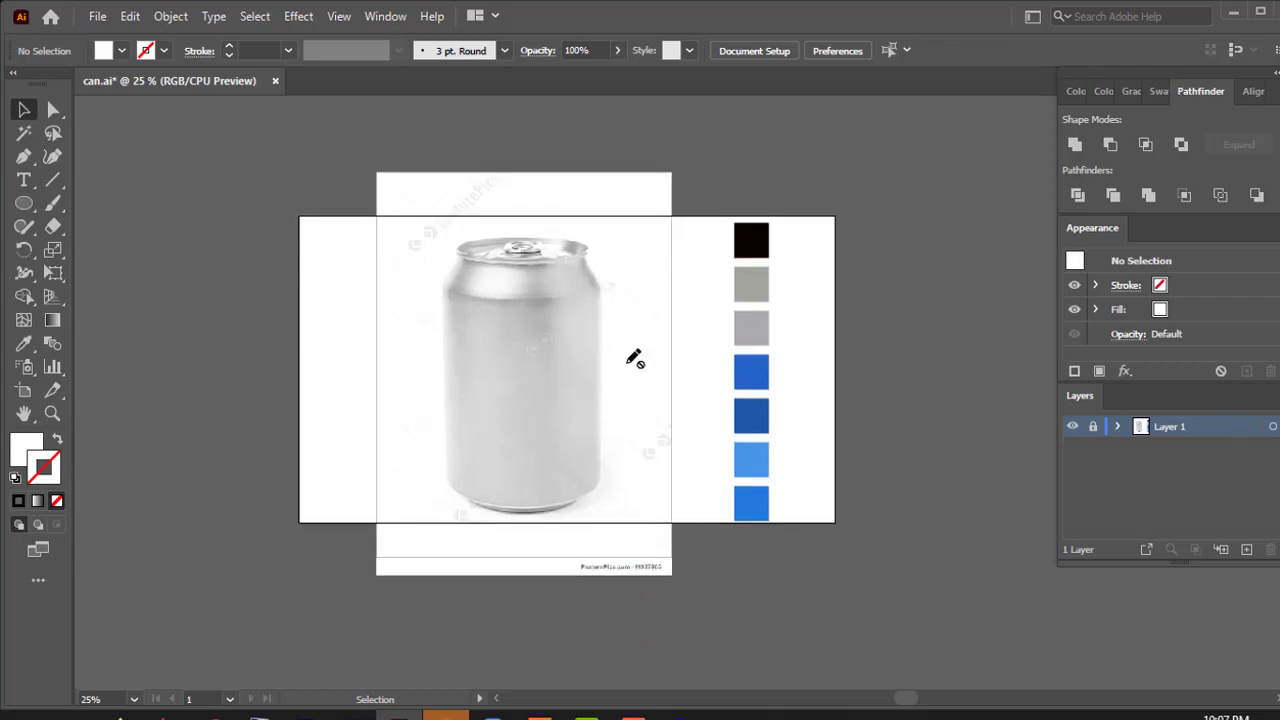
key(ctrl+plus)
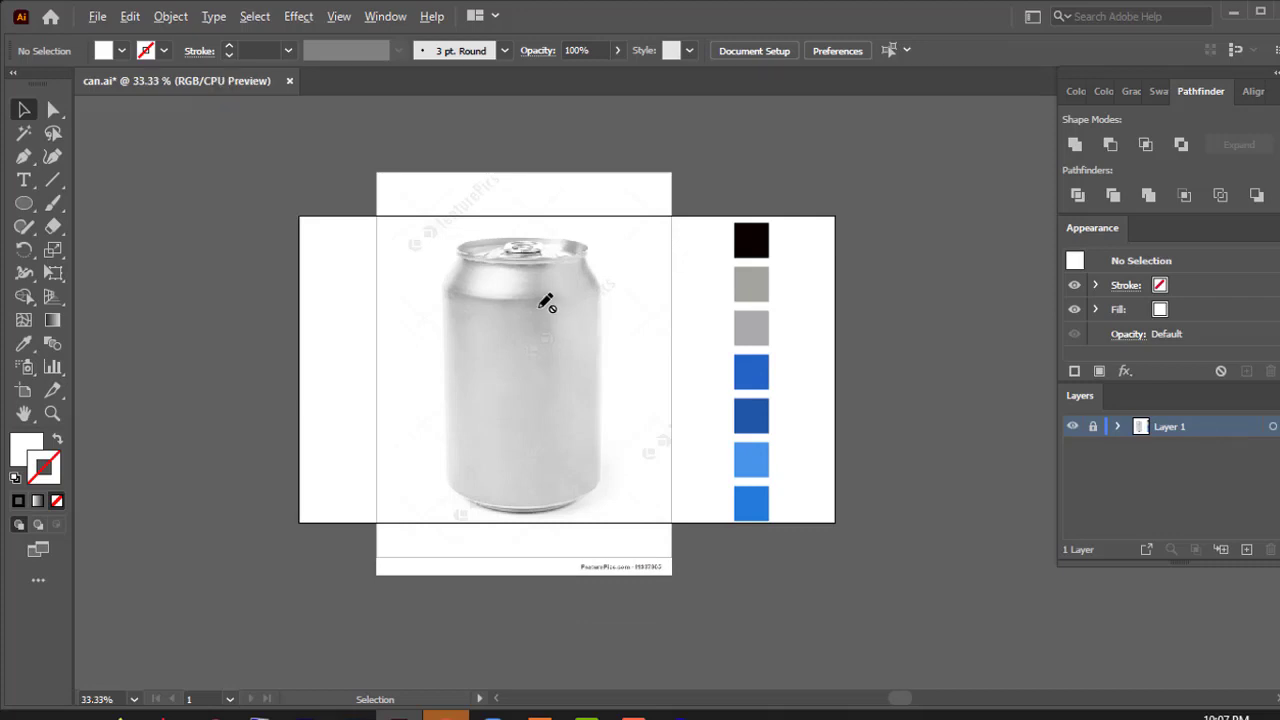
scroll(606, 311, up, 1)
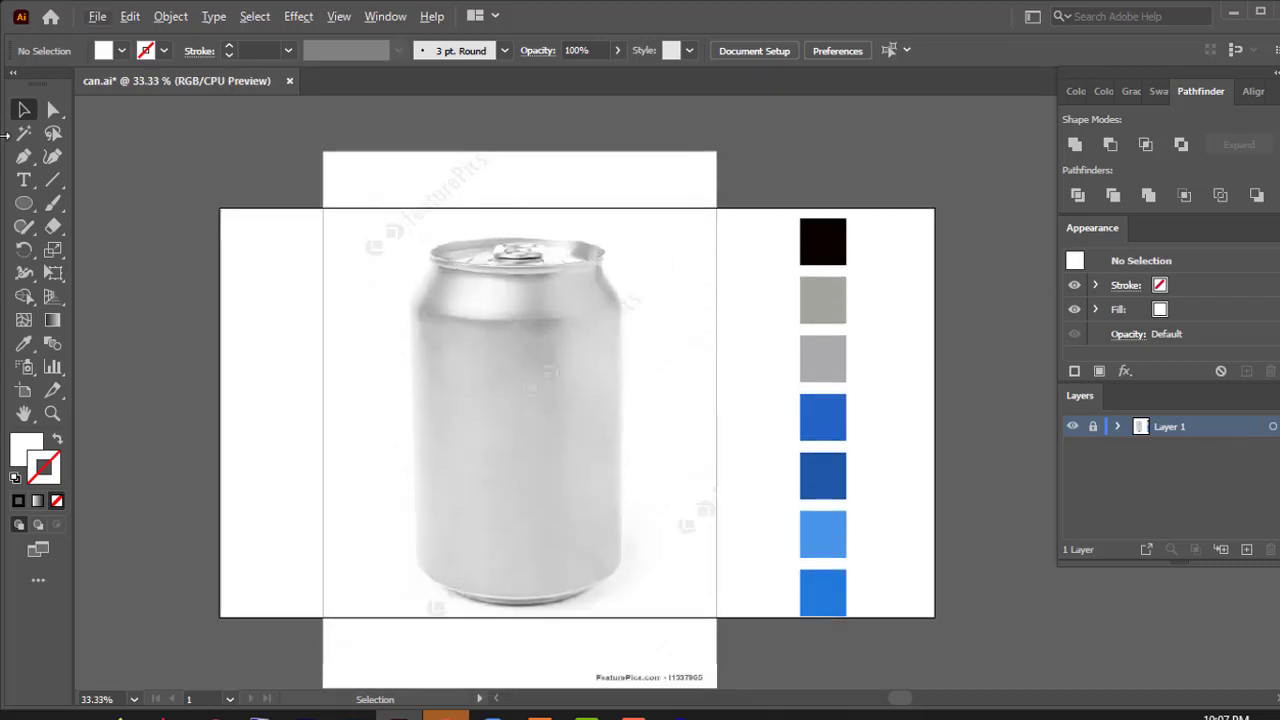
click(54, 110)
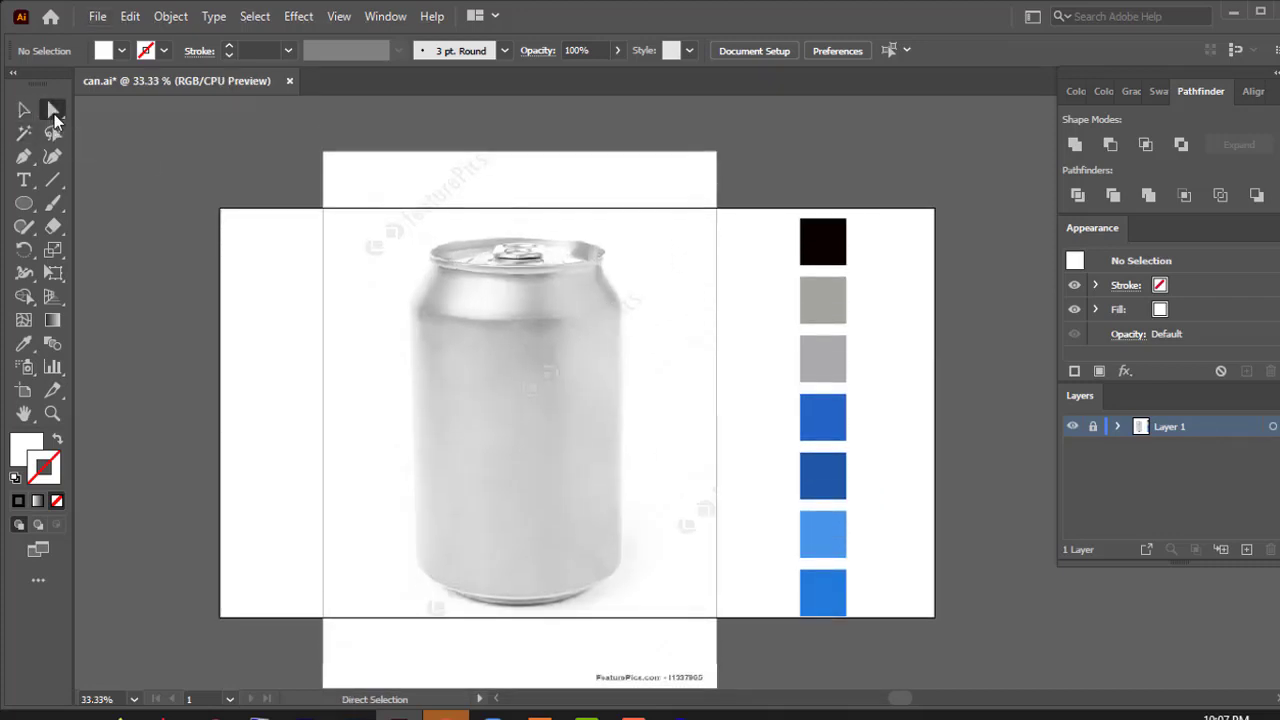
click(24, 110)
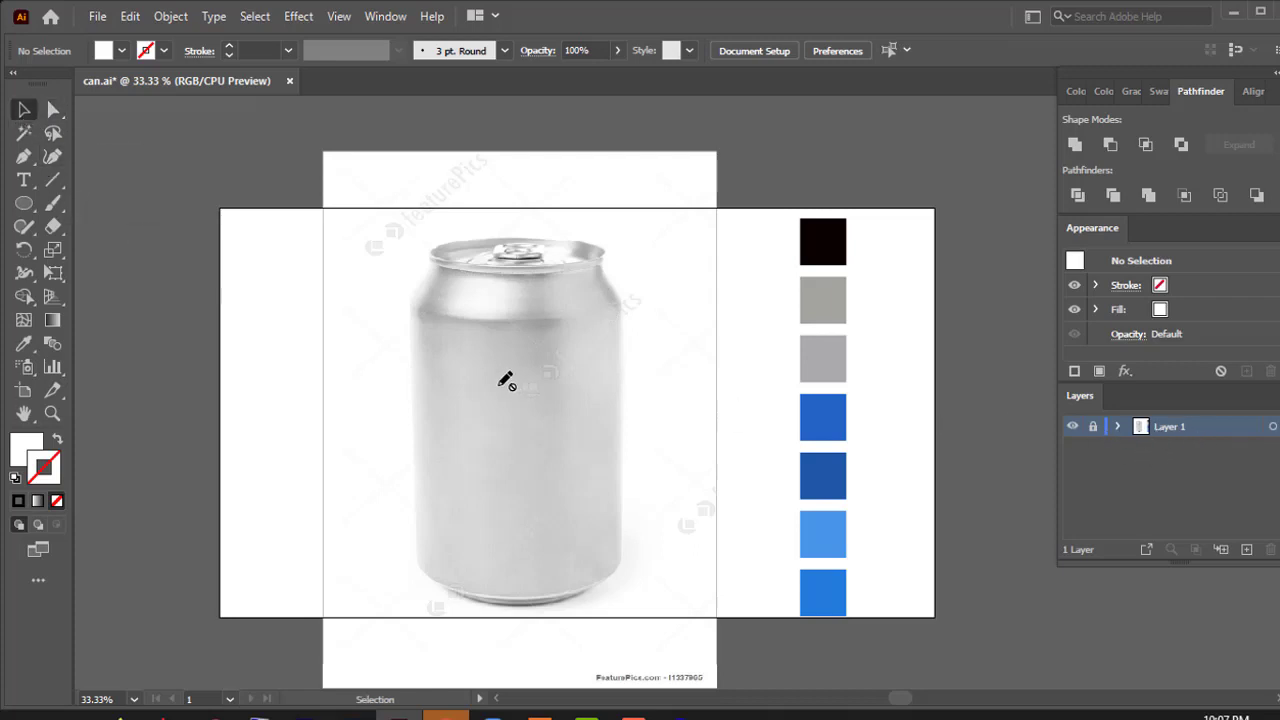
scroll(753, 393, down, 2)
scroll(753, 393, up, 2)
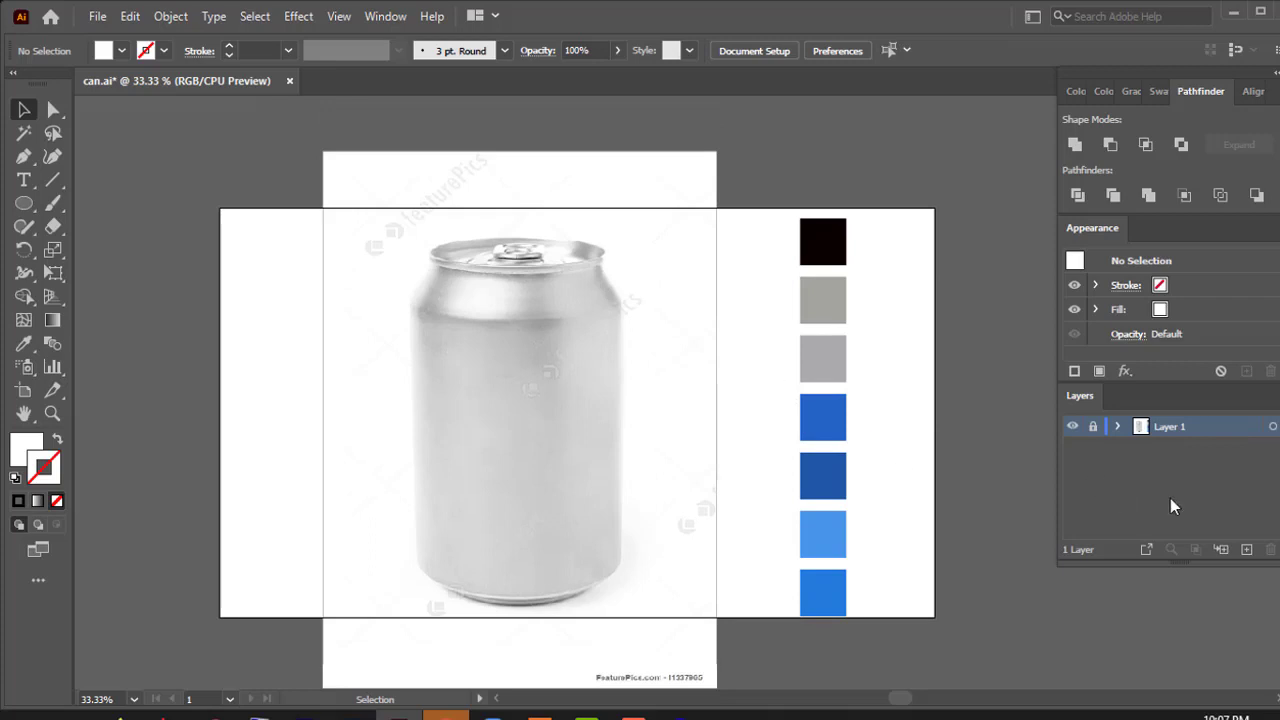
- Add a new layer above the reference layer and set a 10 pt stroke with round caps and round corner joins for the Ellipse tool
click(1247, 550)
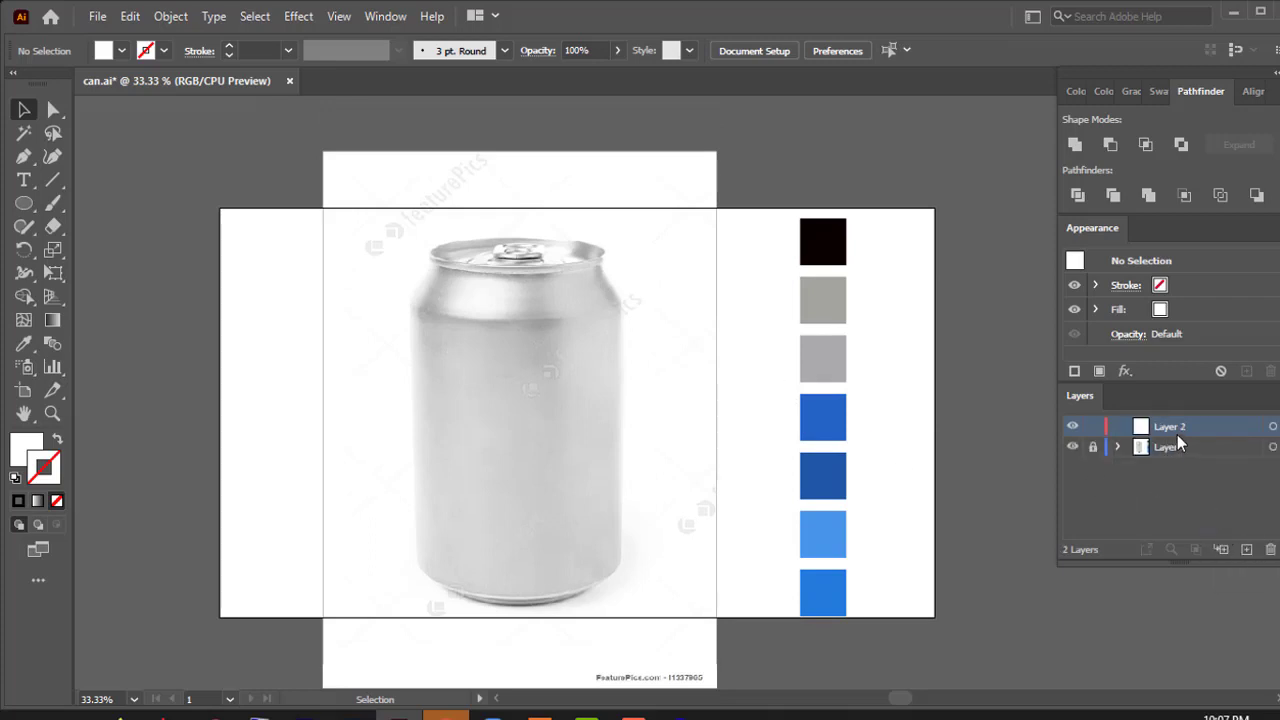
click(23, 203)
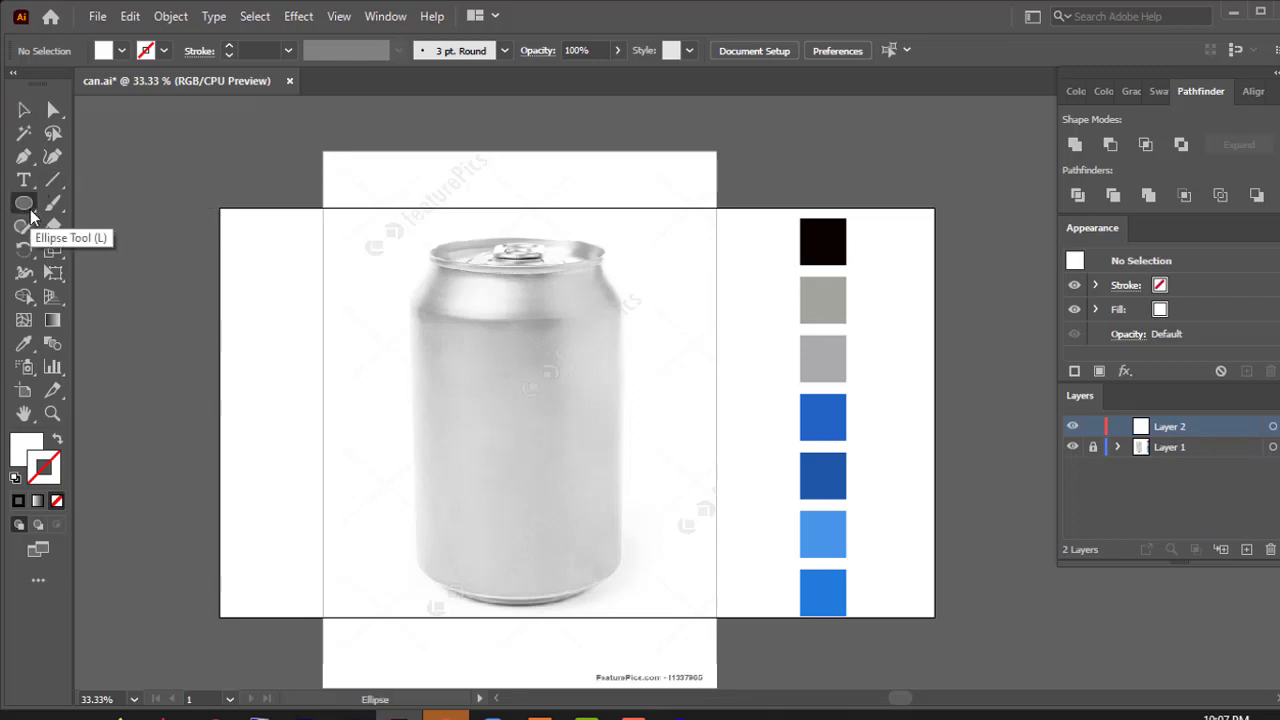
click(286, 50)
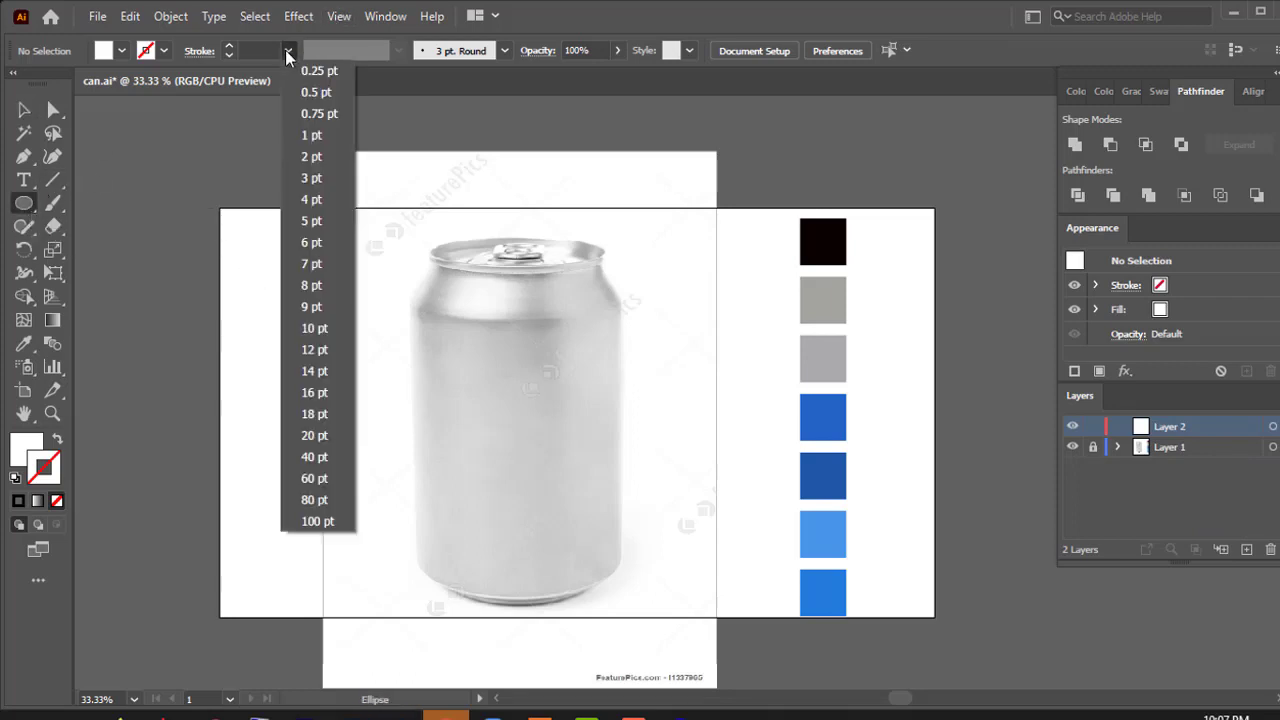
click(314, 329)
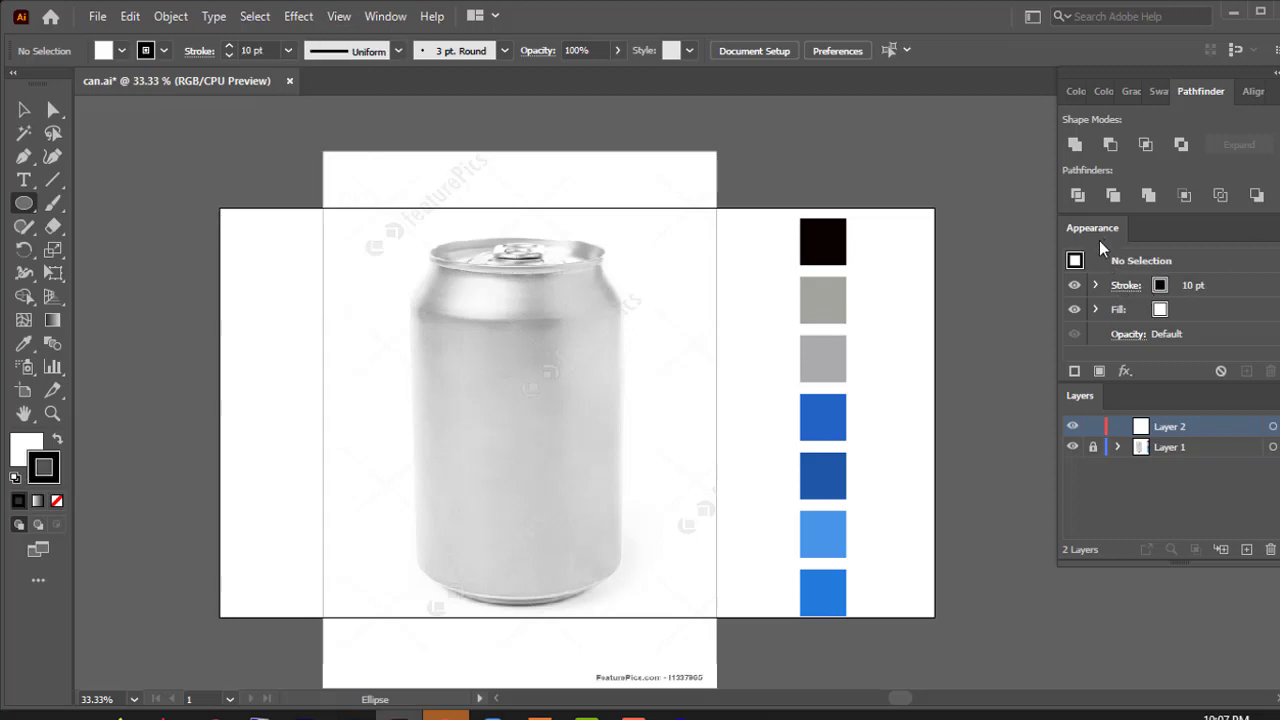
click(1126, 286)
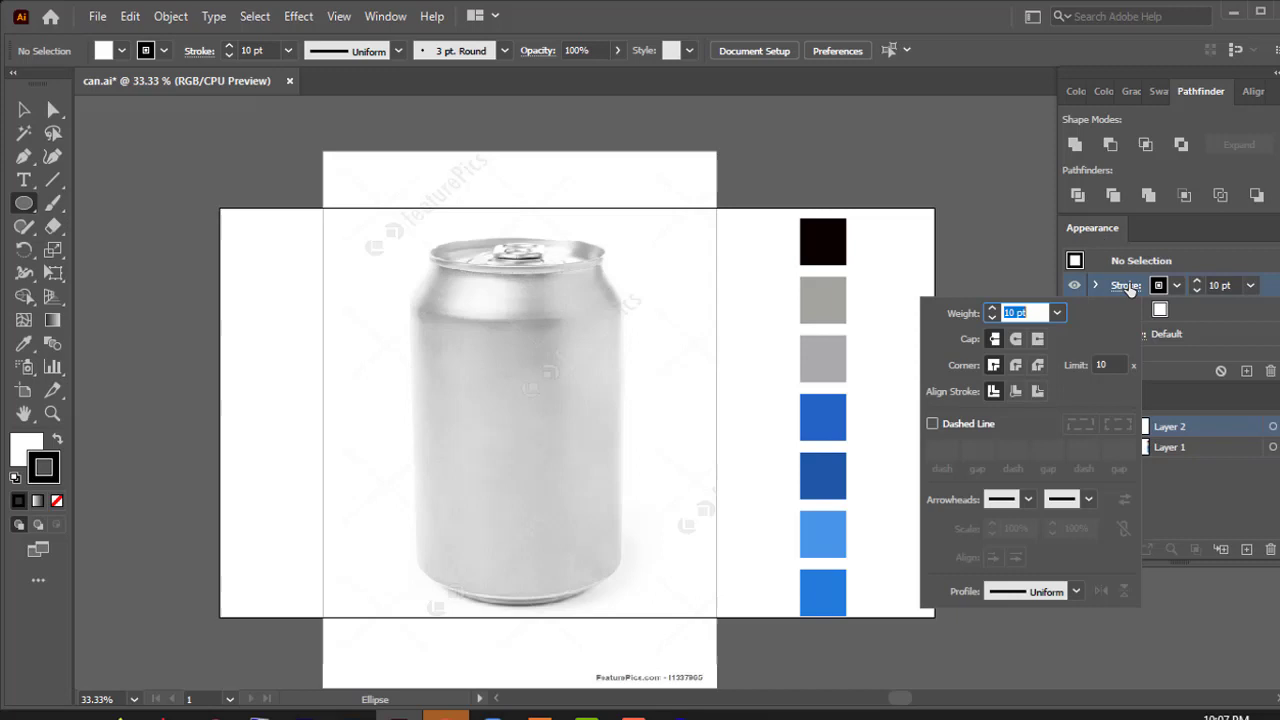
click(1016, 339)
click(1016, 366)
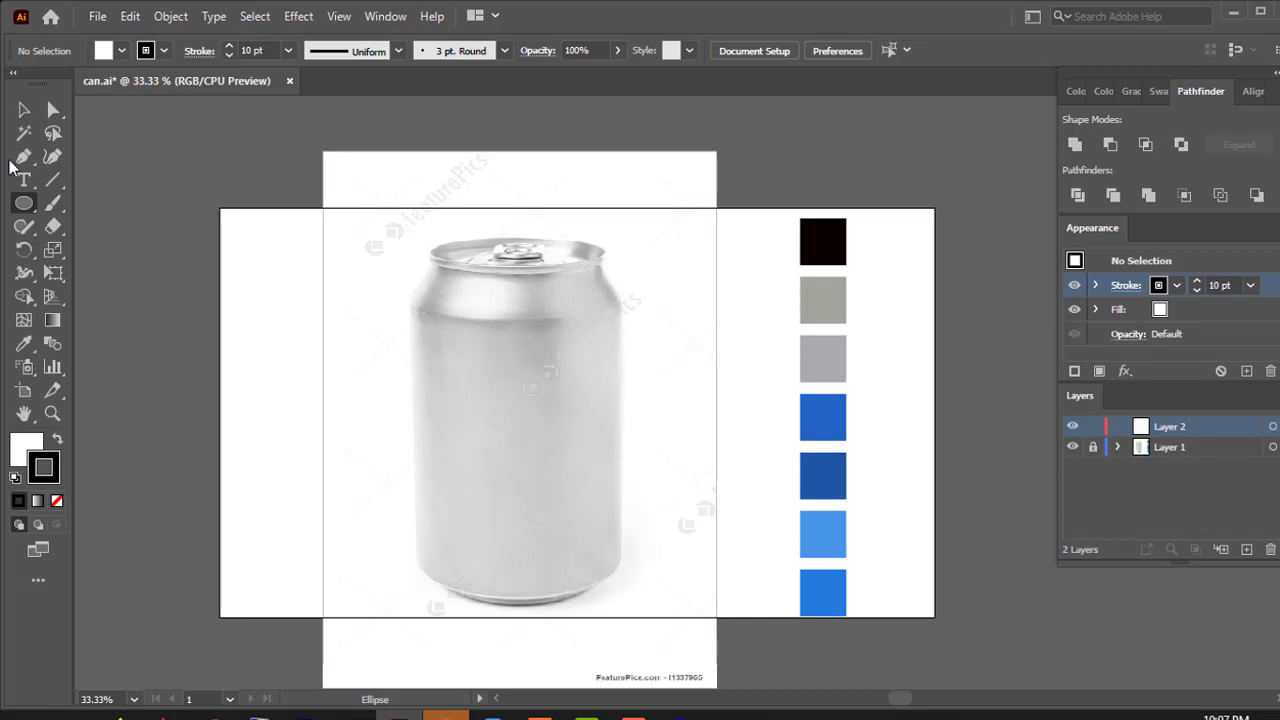
- Draw a wide, flat ellipse over the can's top opening and stretch its upper, lower and left edges to fit the rim
key(ctrl+1)
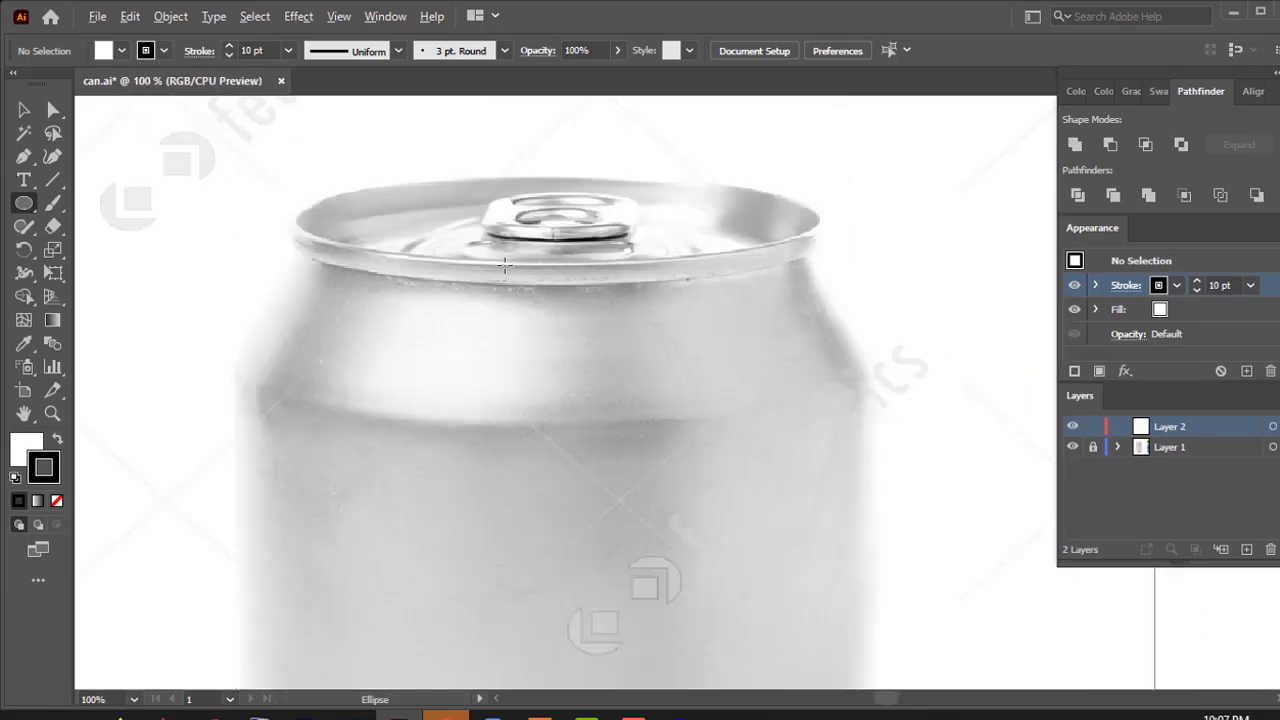
mouse_move(310, 247)
mouse_down()
mouse_move(560, 292)
mouse_move(834, 291)
mouse_move(819, 292)
mouse_up()
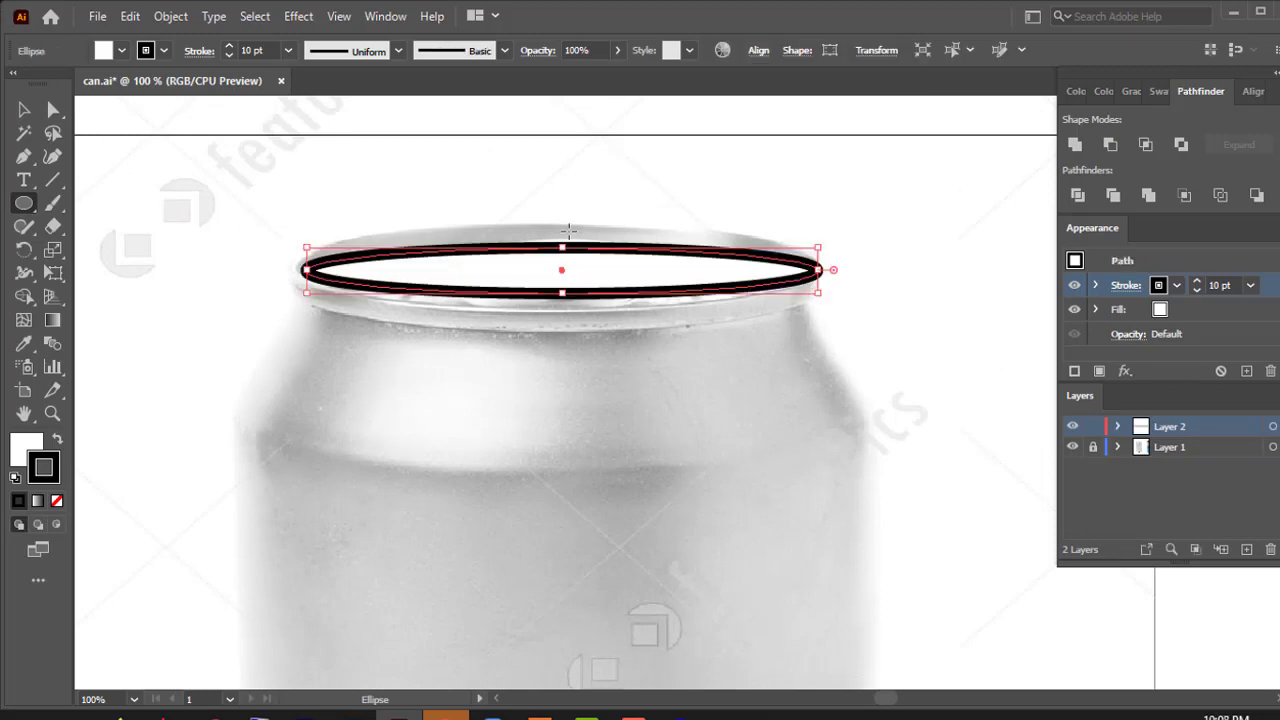
drag(564, 248, 563, 224)
drag(564, 295, 567, 307)
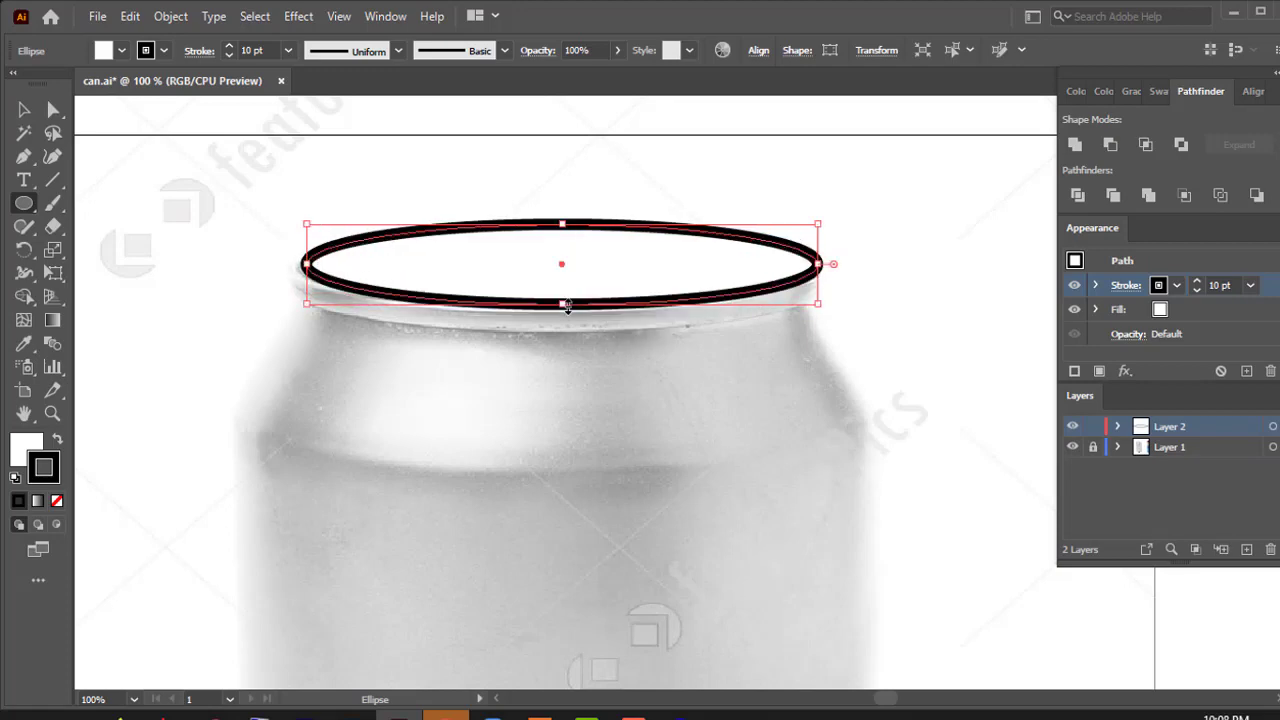
scroll(549, 259, down, 1)
scroll(540, 259, up, 2)
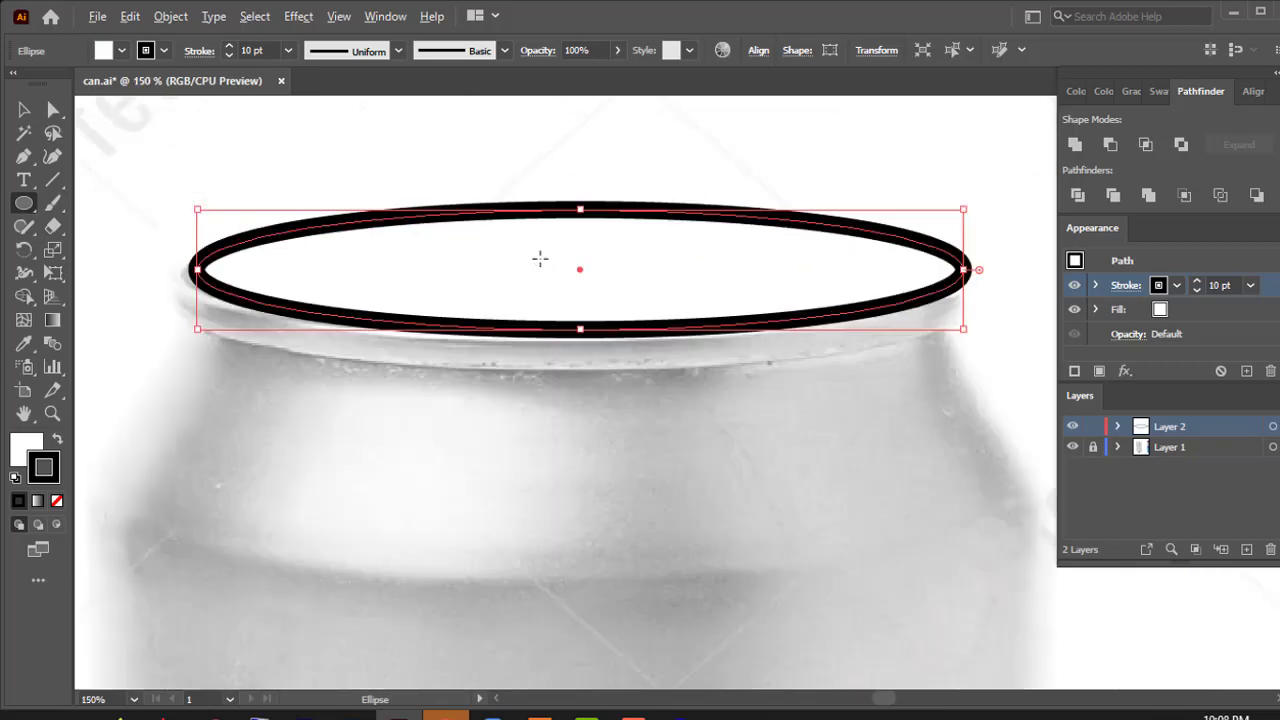
scroll(450, 246, down, 1)
drag(281, 262, 271, 263)
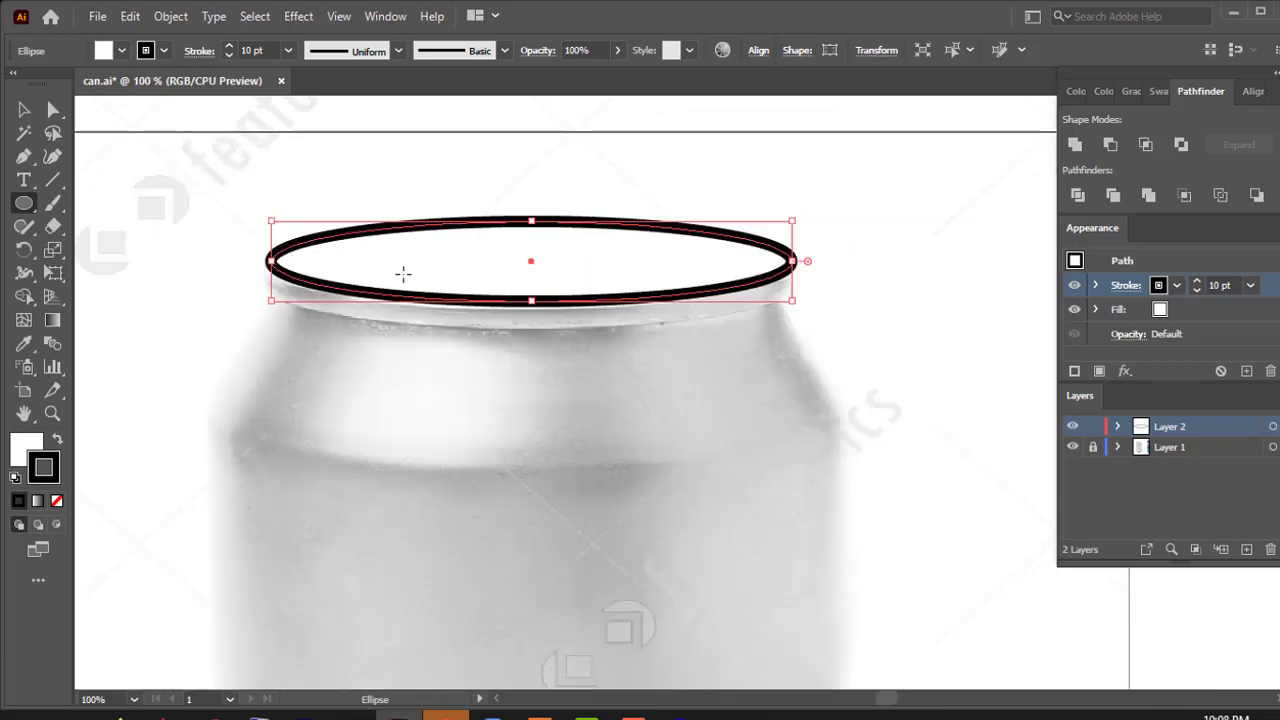
- Place a copy of the rim ellipse straight below the original, overlapping it at the can's neck
click(24, 112)
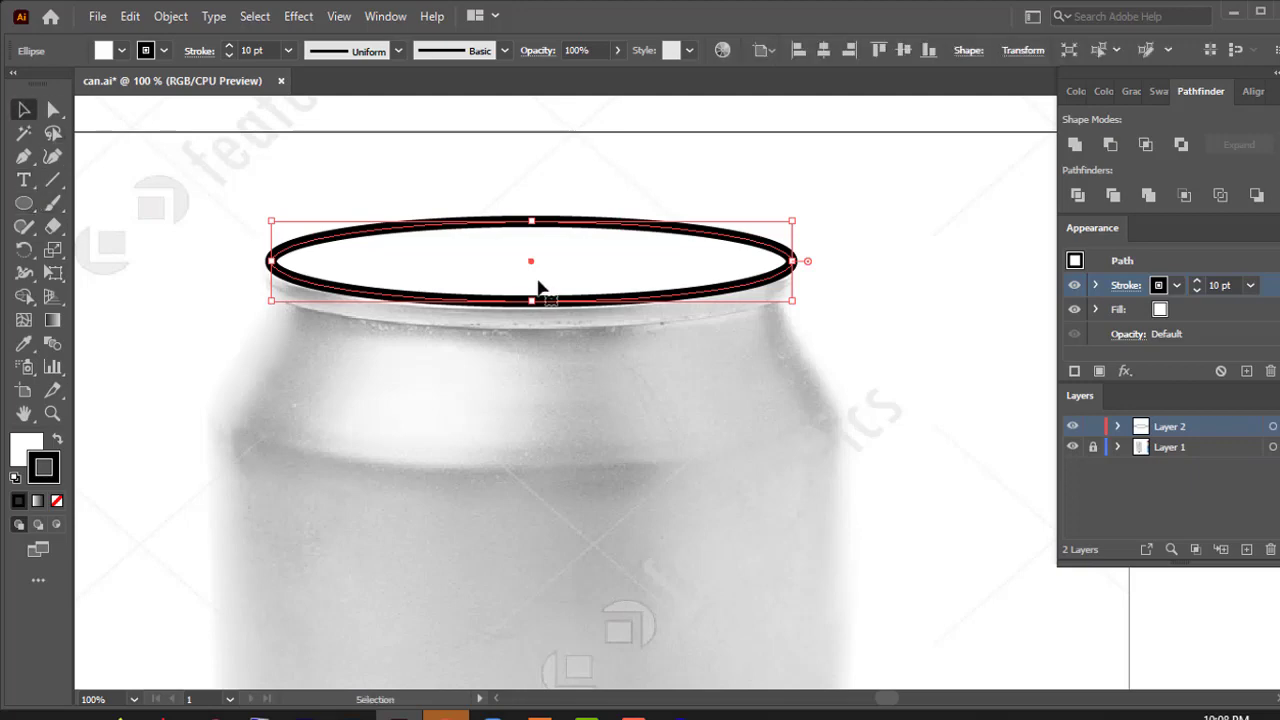
key(ctrl+minus)
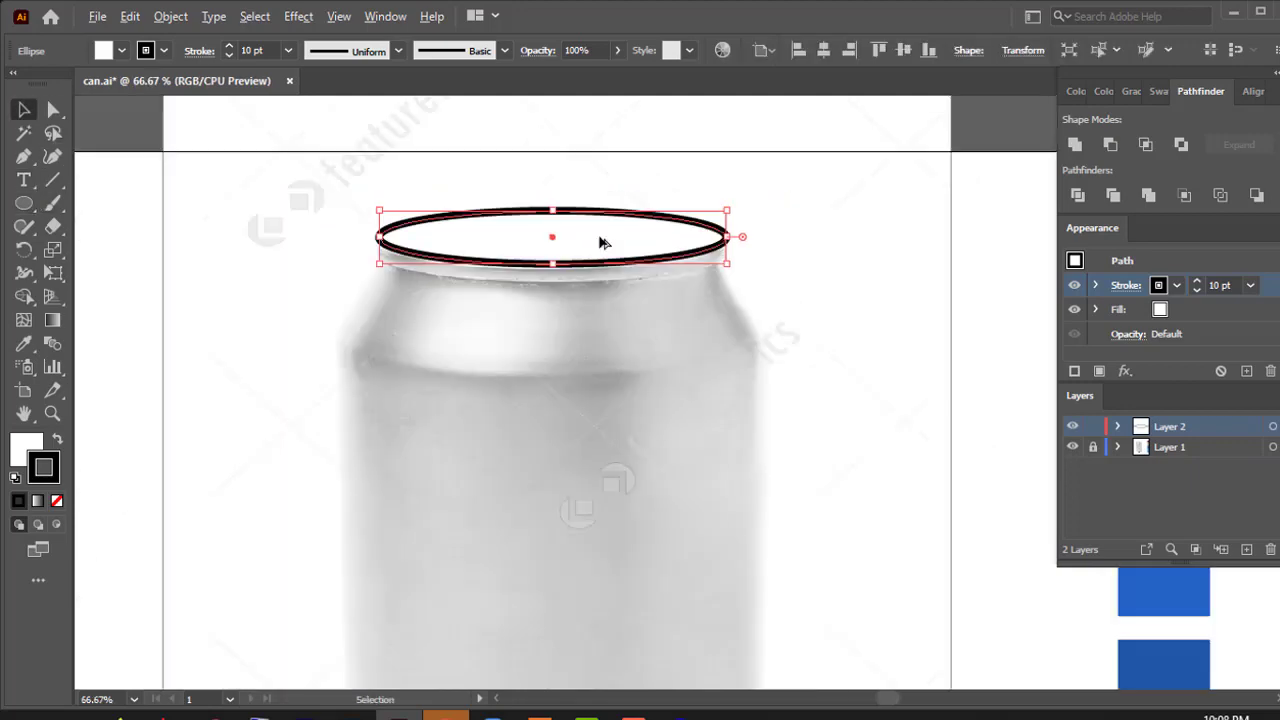
drag(553, 240, 560, 280)
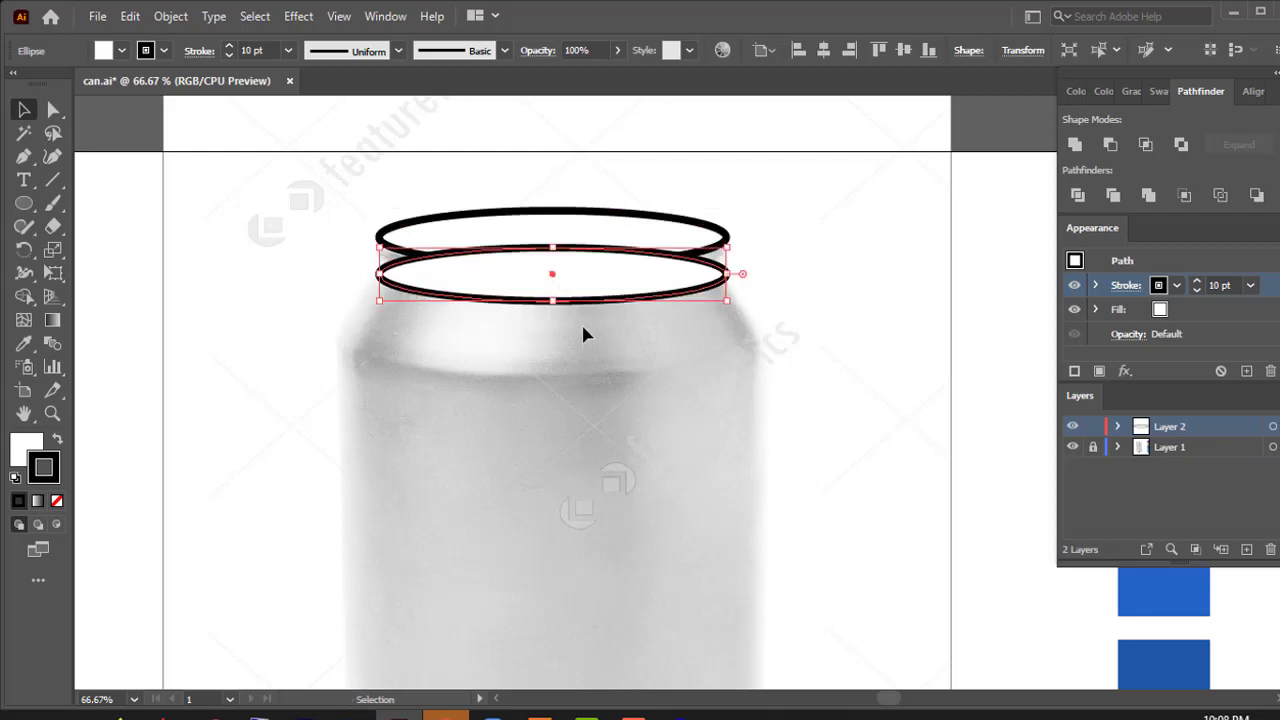
- Remove the fill from both rim ellipses, keeping only their black 10 pt strokes over the can photo
click(504, 238)
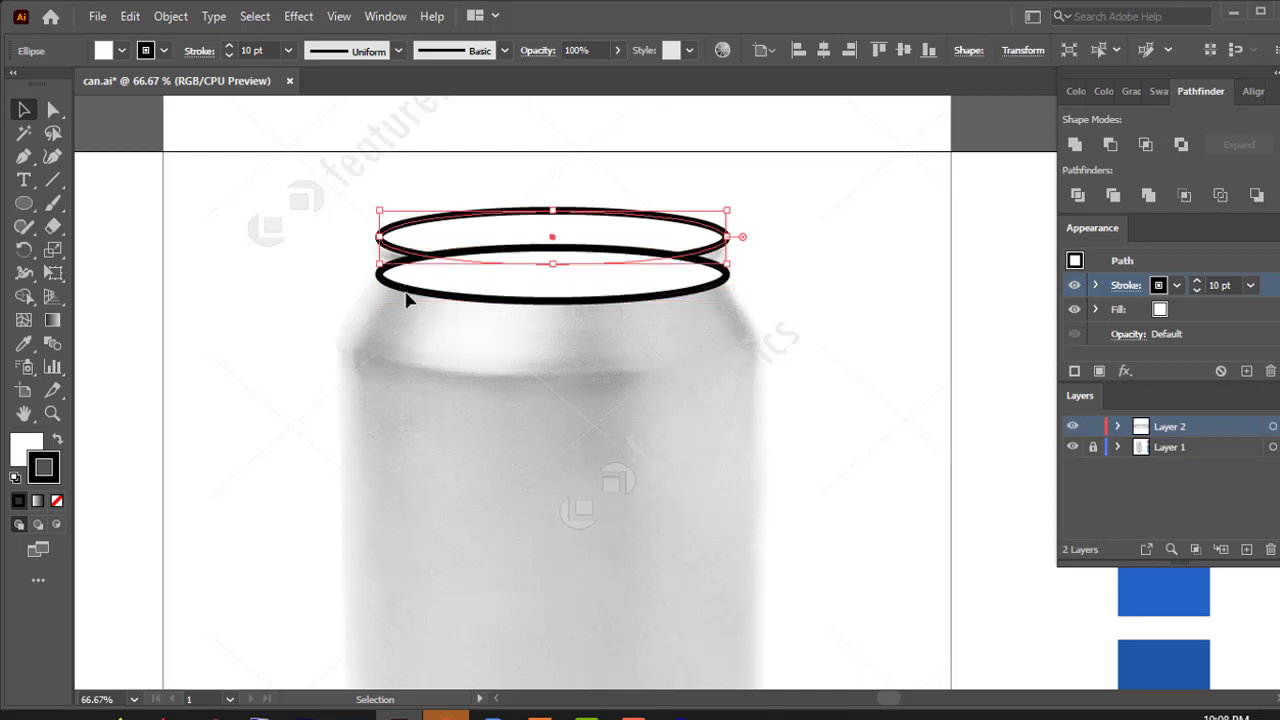
click(18, 450)
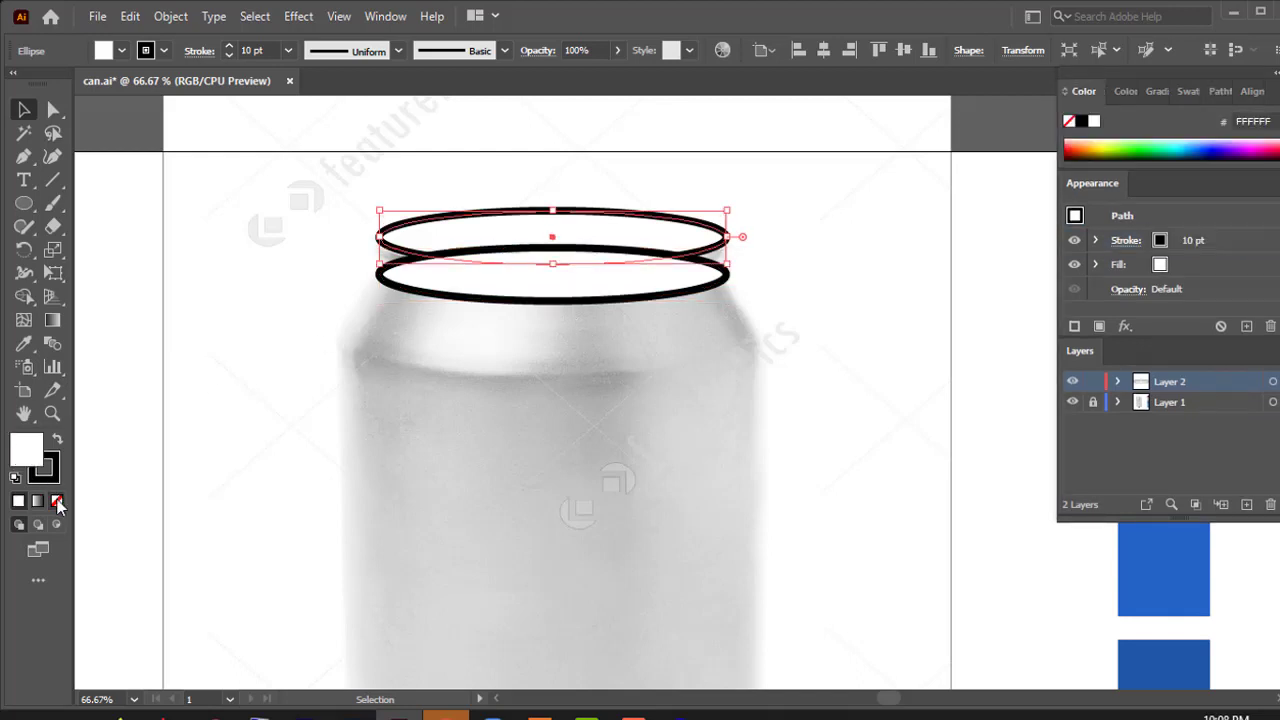
click(57, 501)
click(531, 282)
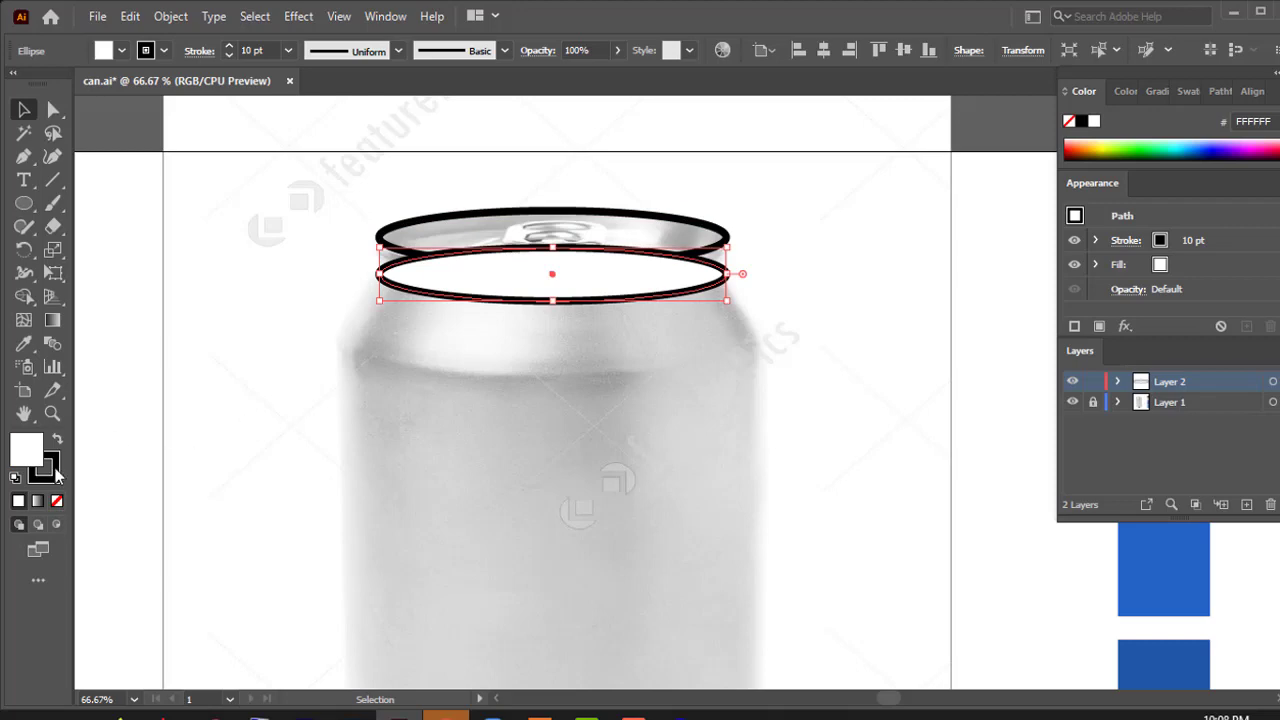
click(57, 501)
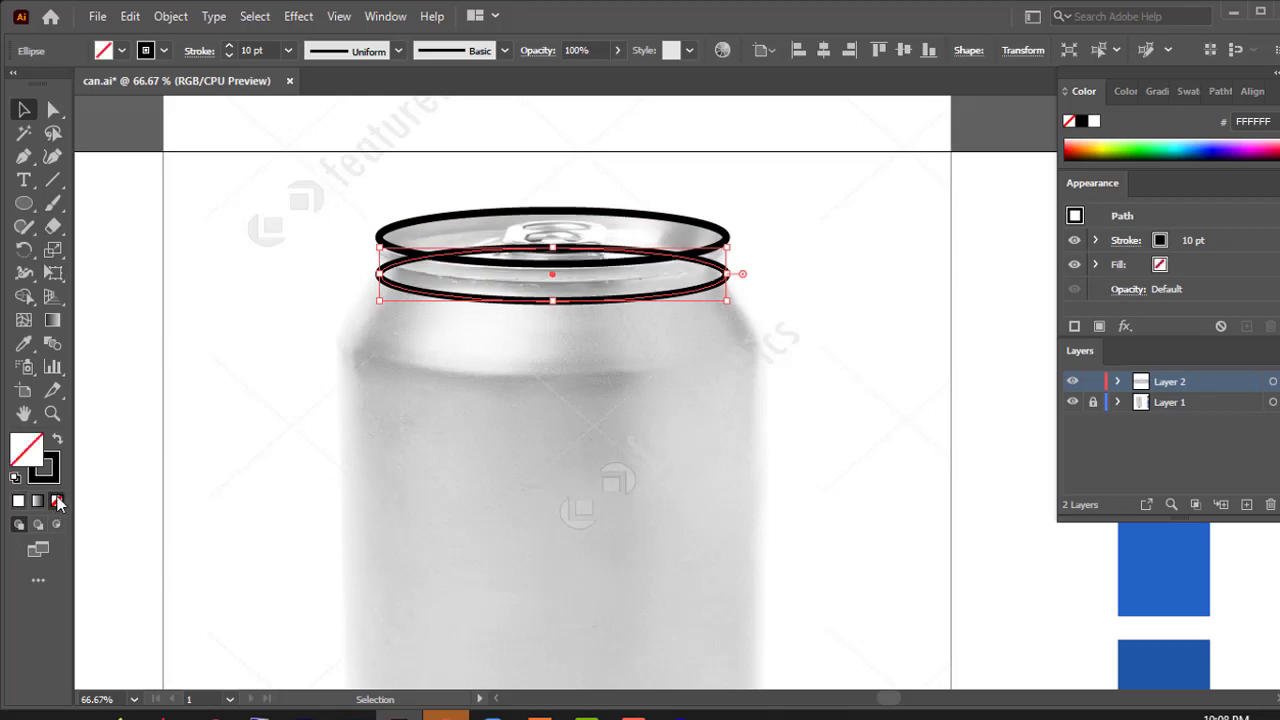
click(651, 385)
scroll(571, 289, up, 2)
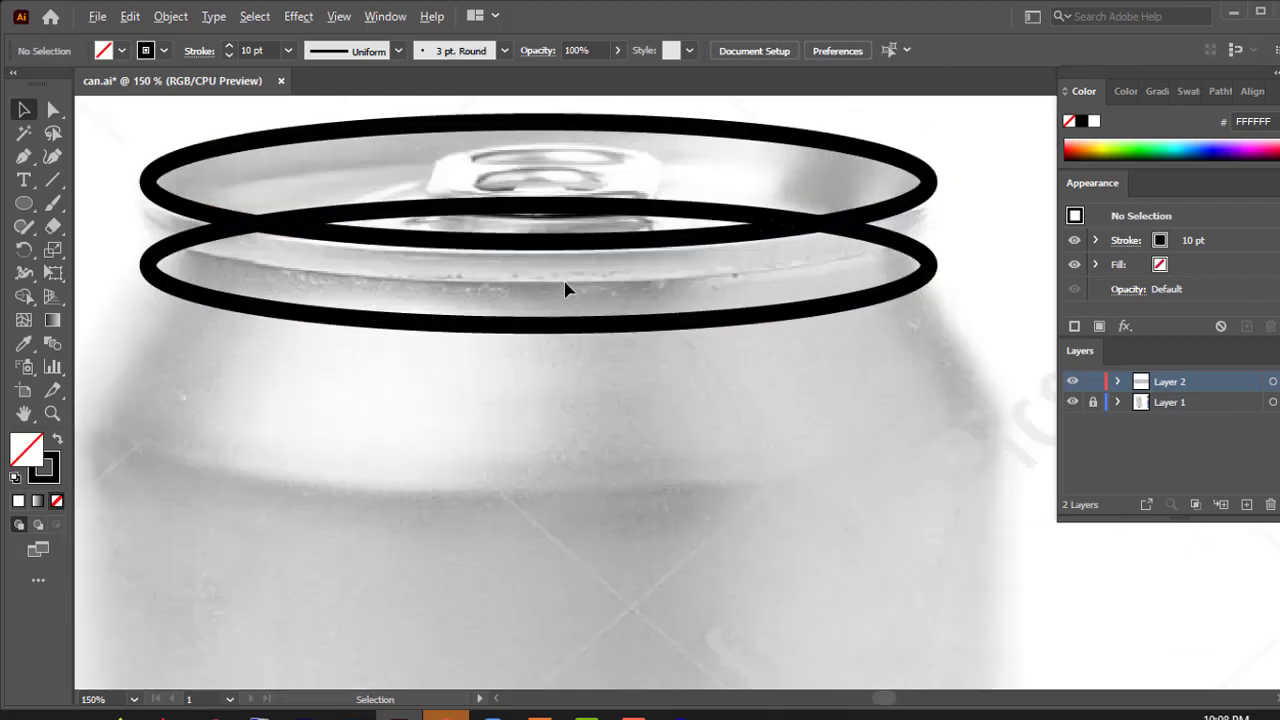
scroll(565, 289, down, 2)
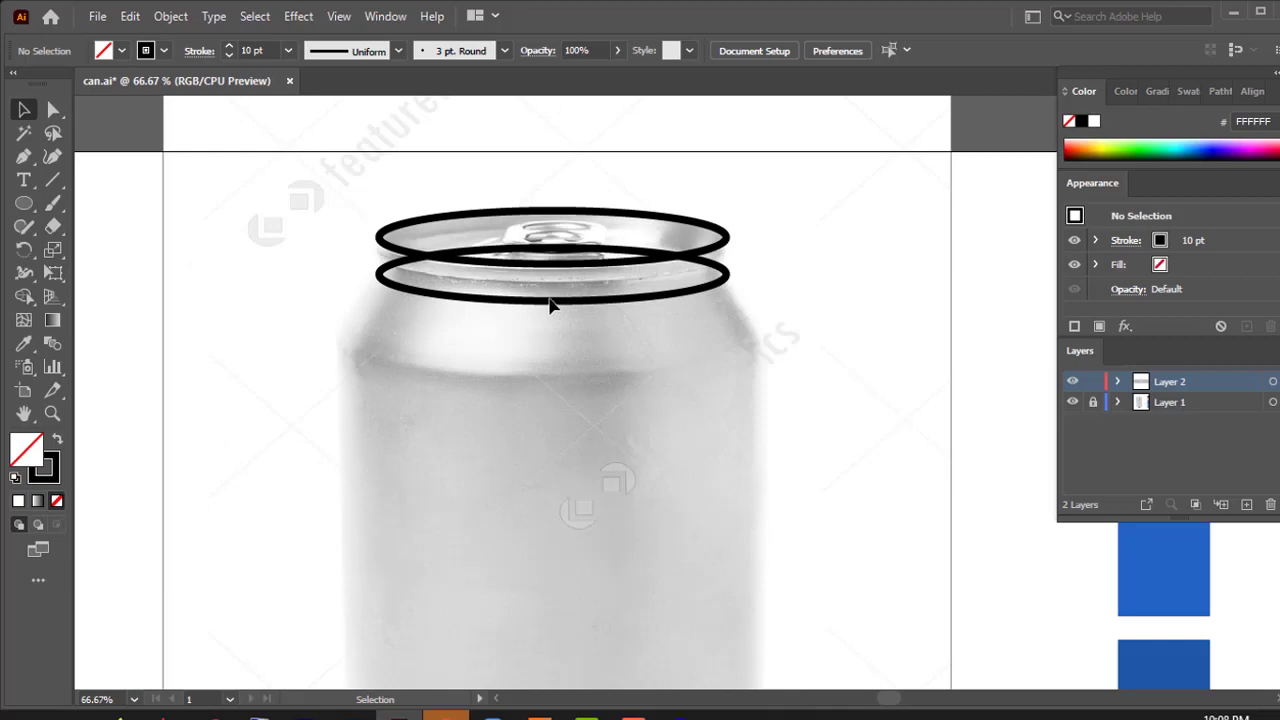
- Move the lower rim ellipse slightly upward so its front curve follows the lower edge of the can's rim
click(551, 302)
scroll(553, 302, up, 2)
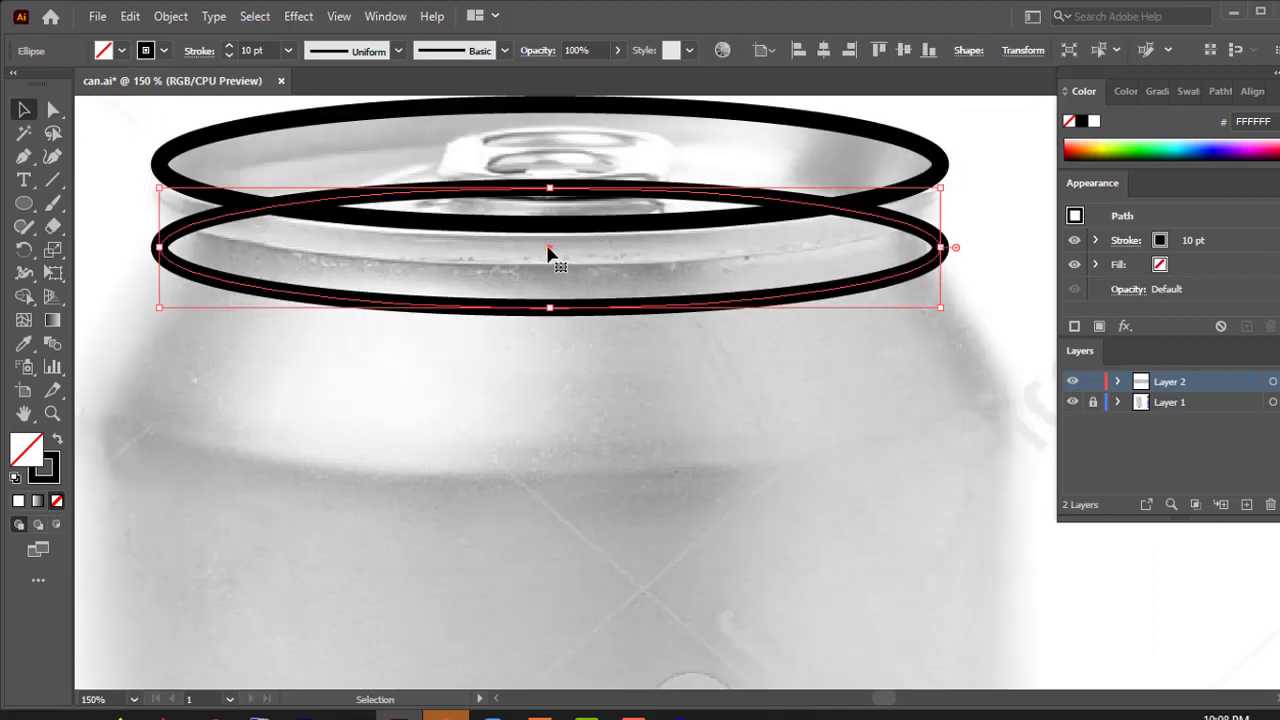
drag(549, 251, 550, 240)
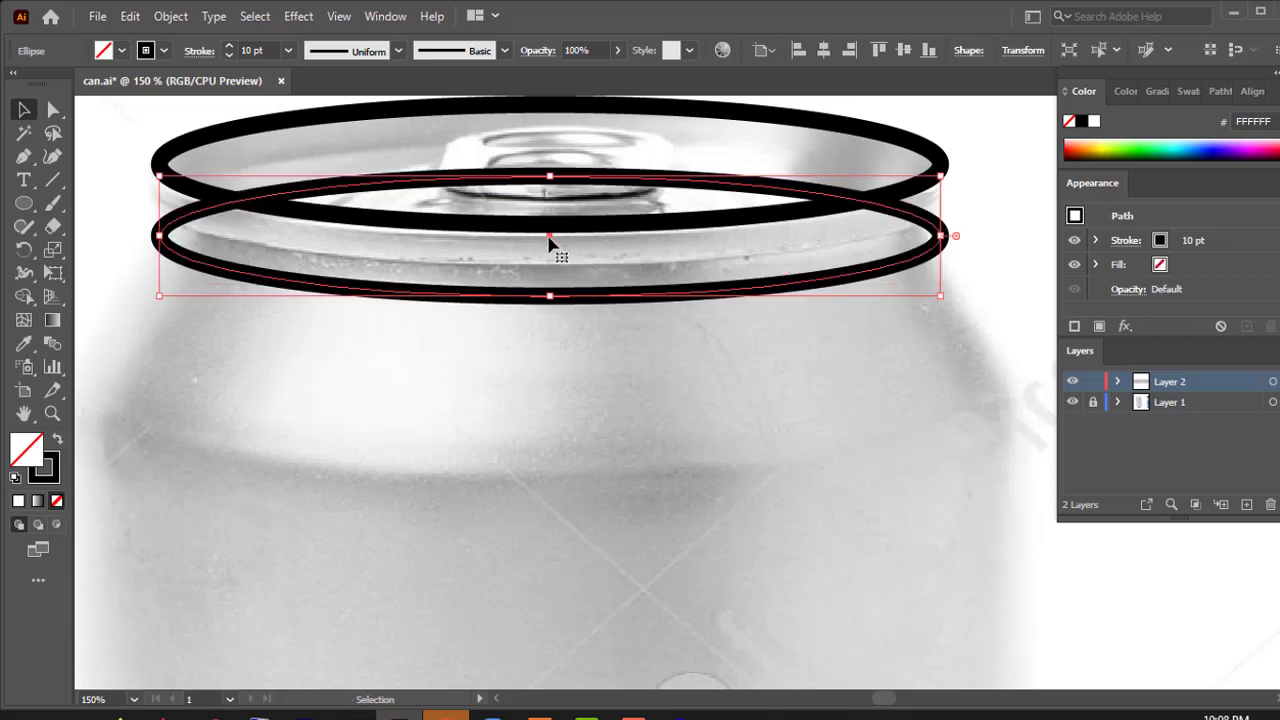
drag(550, 240, 557, 246)
click(543, 360)
key(ctrl+0)
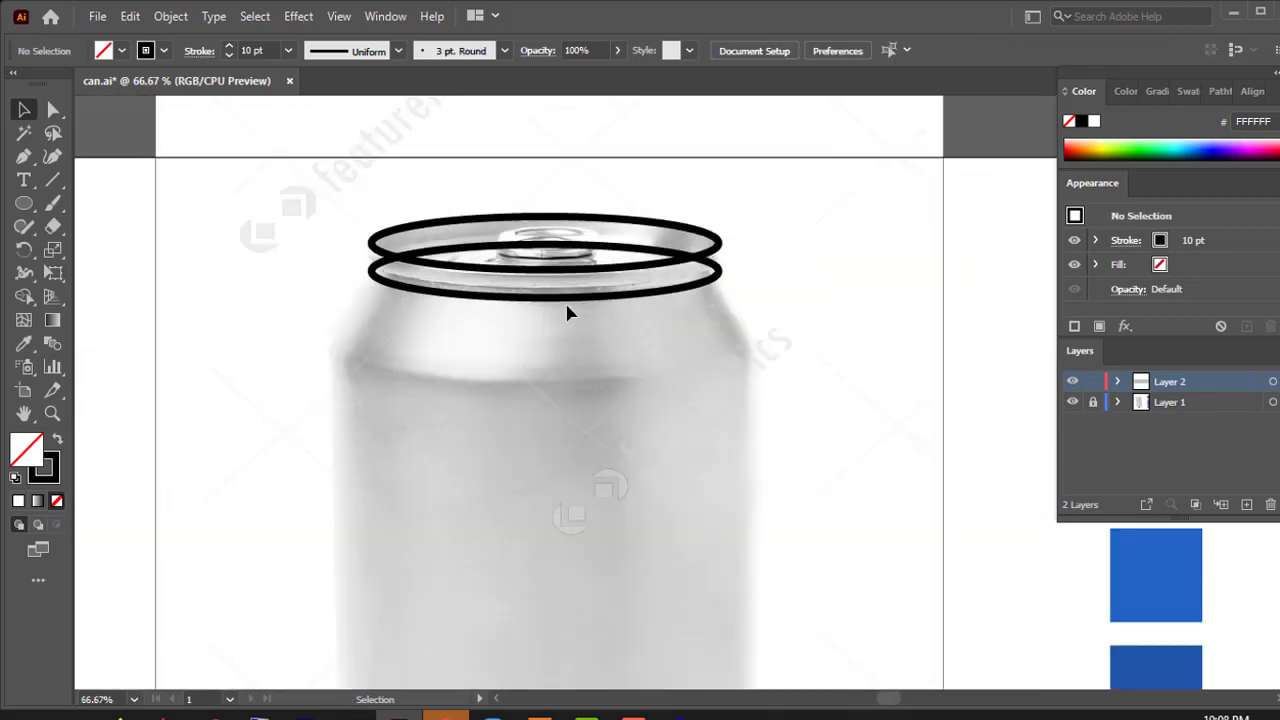
- Delete the top anchor point of the lower rim ellipse, keeping only its front arc
click(563, 300)
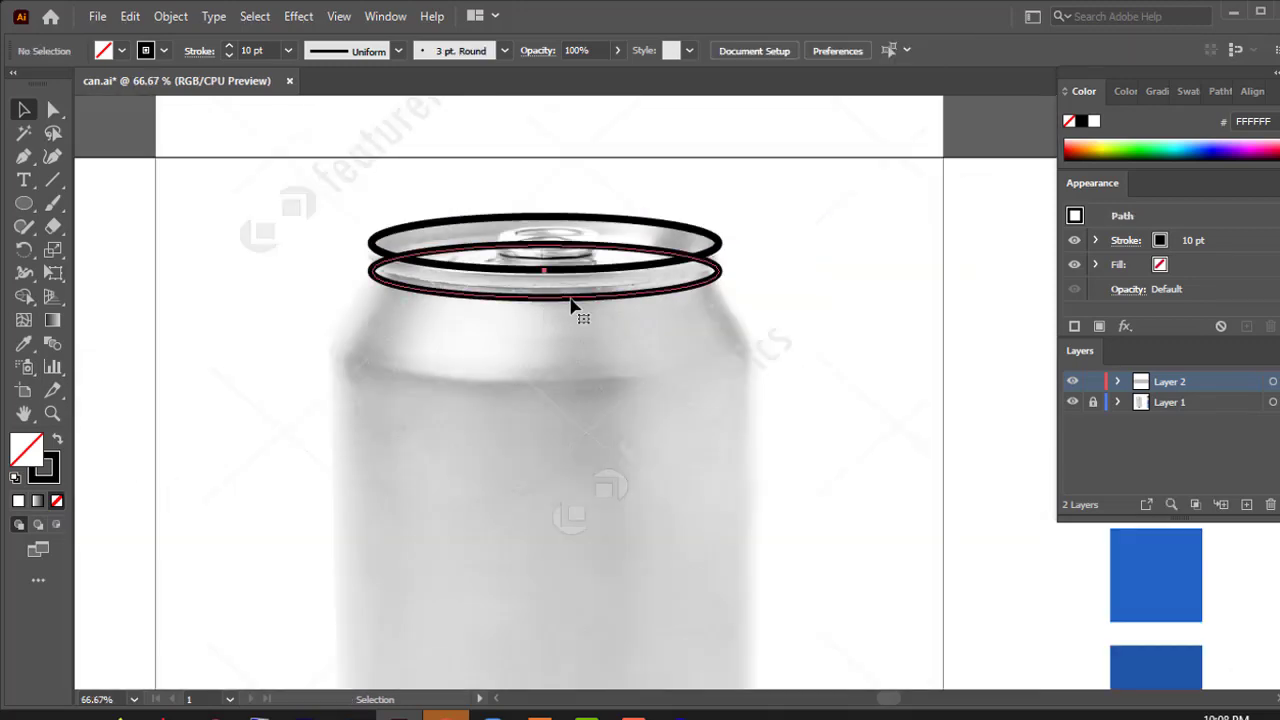
key(a)
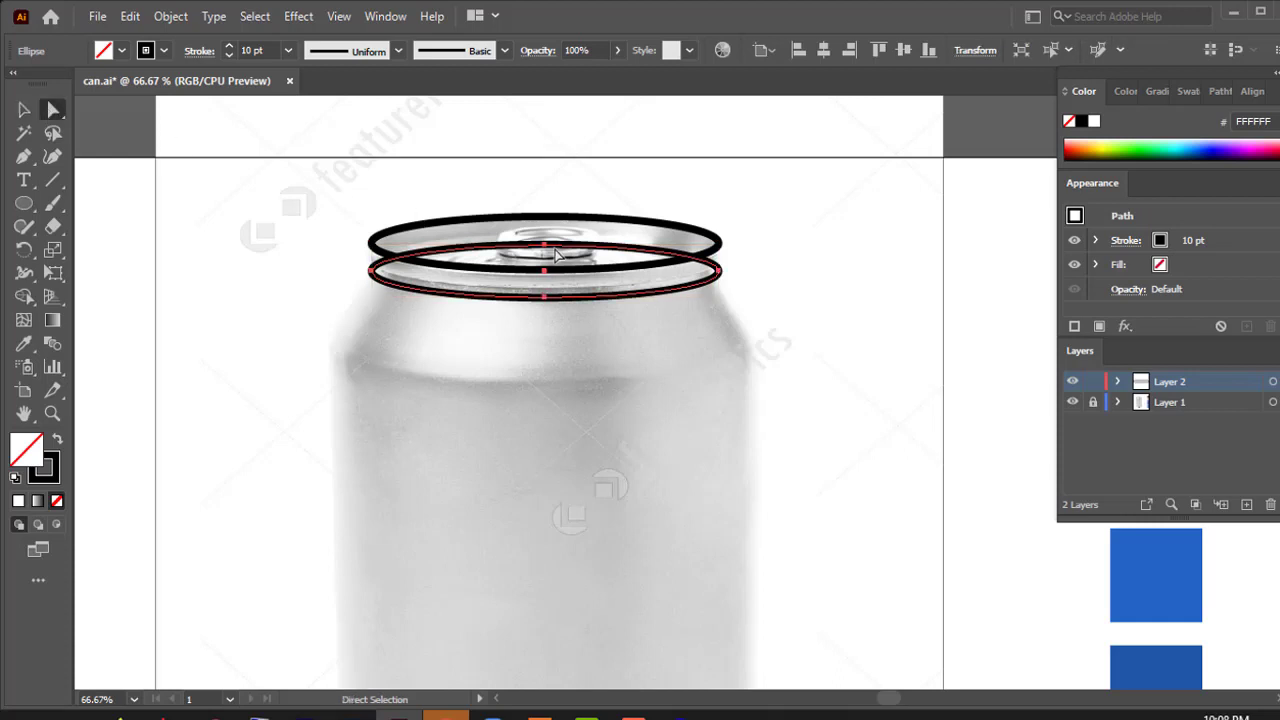
click(545, 247)
key(Delete)
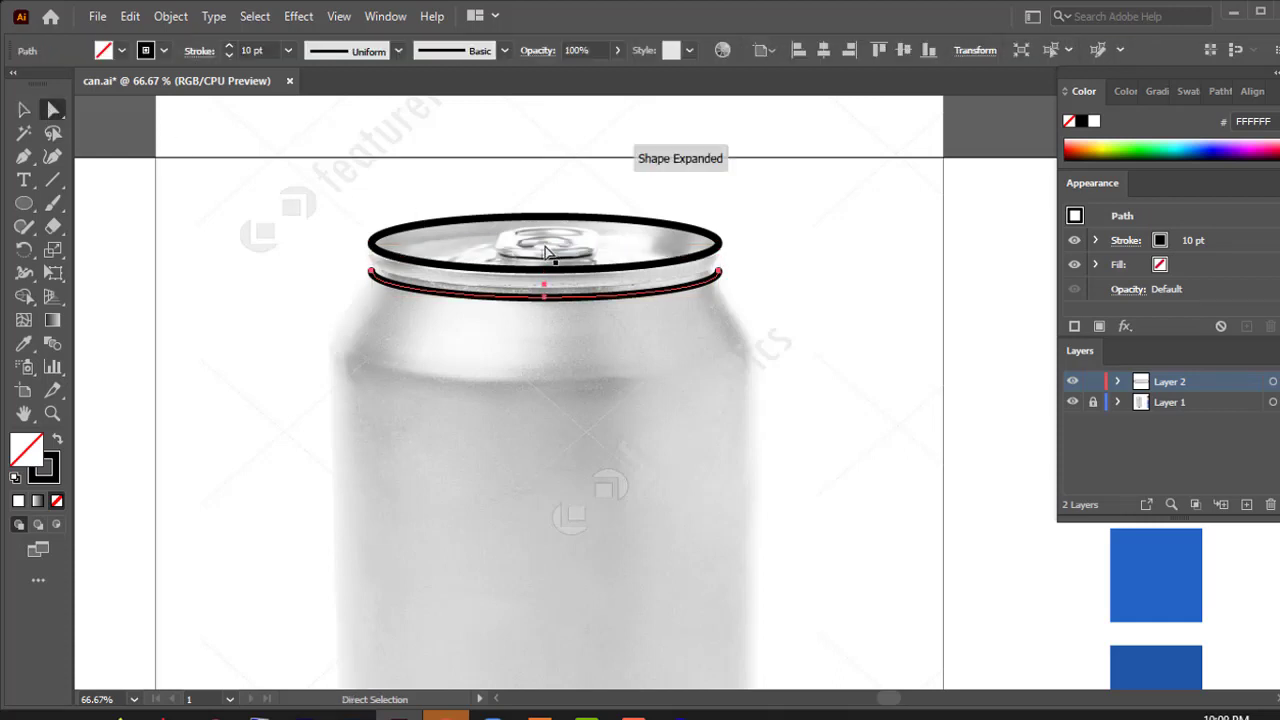
- Connect both ends of the lower arc to the side points of the upper rim ellipse with vertical Pen lines
click(23, 160)
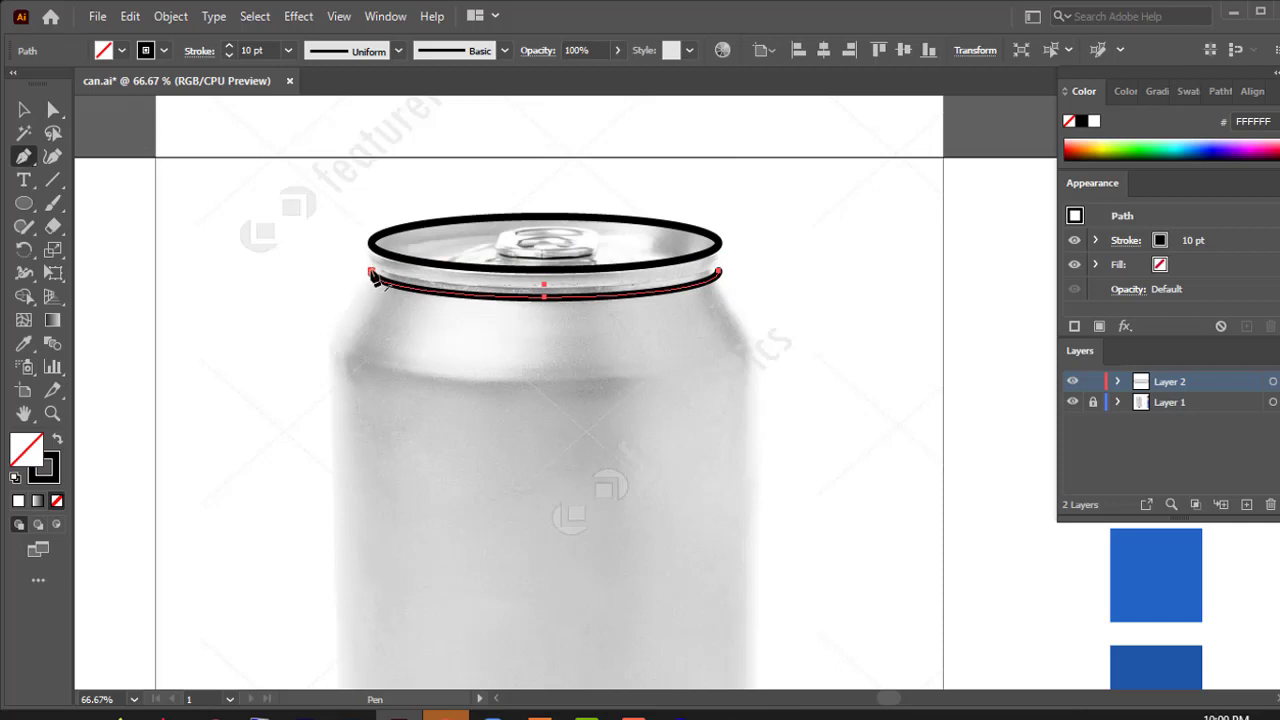
click(371, 273)
click(370, 244)
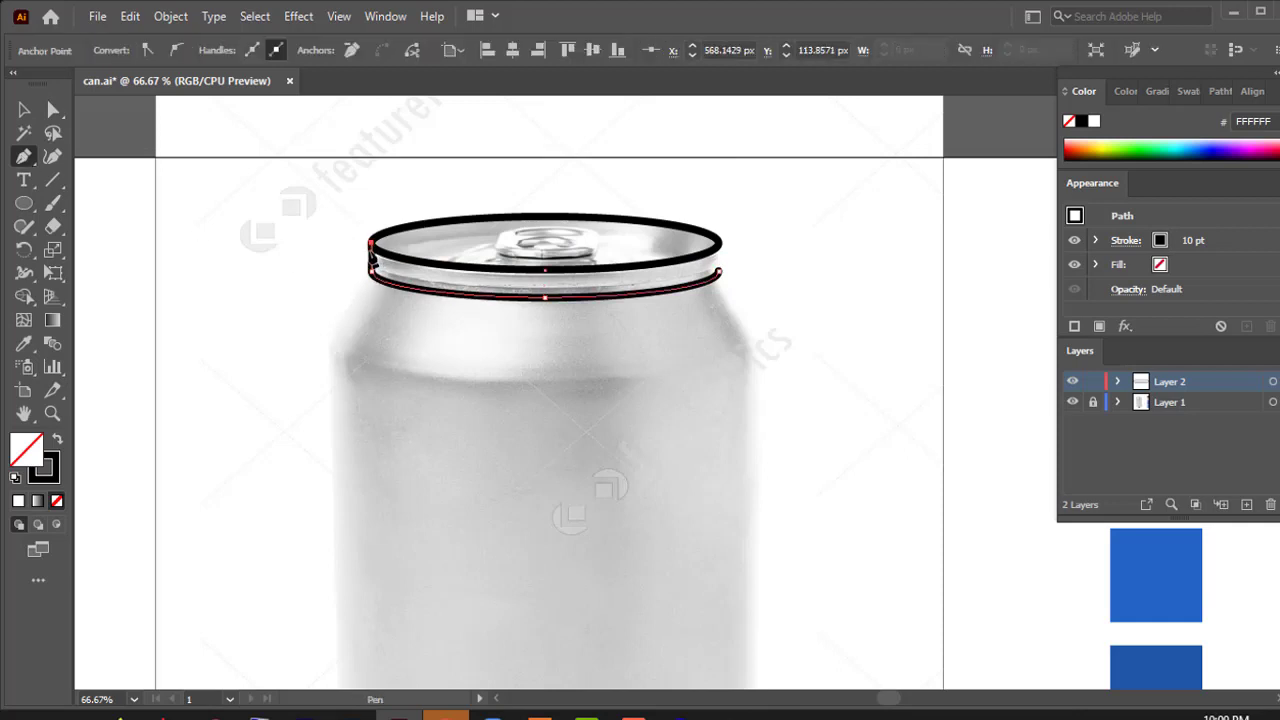
key(v)
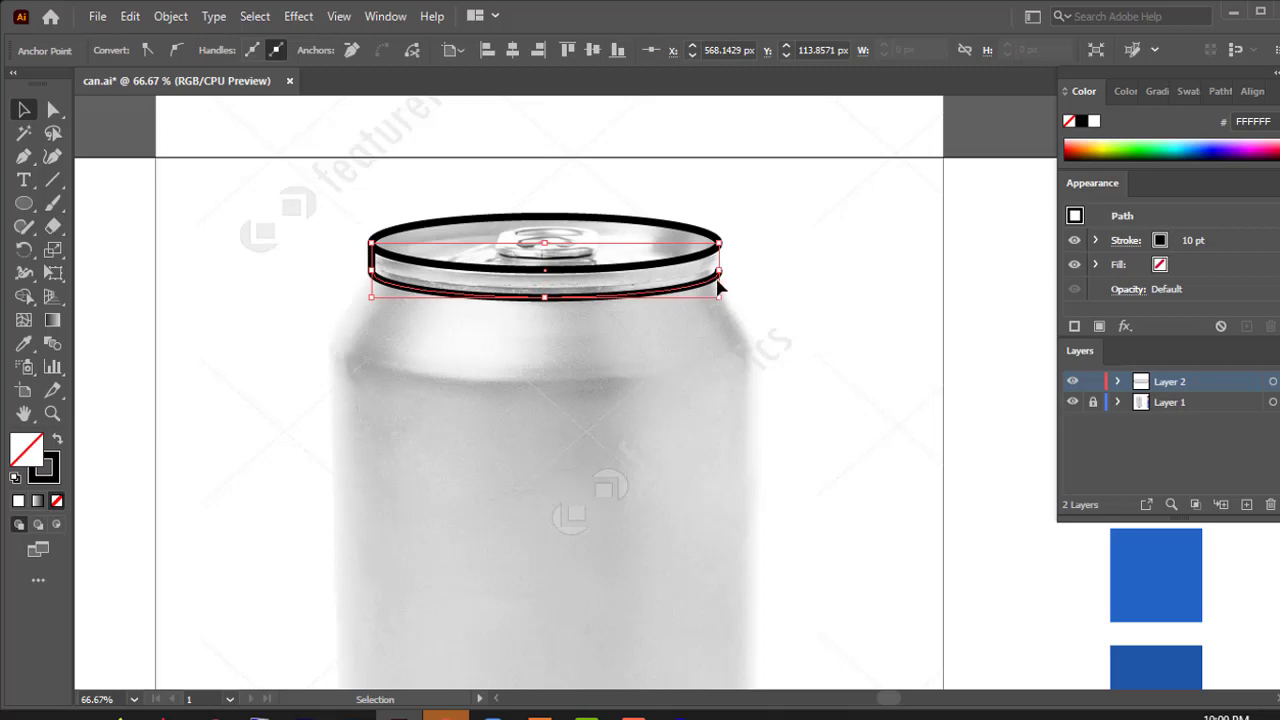
key(p)
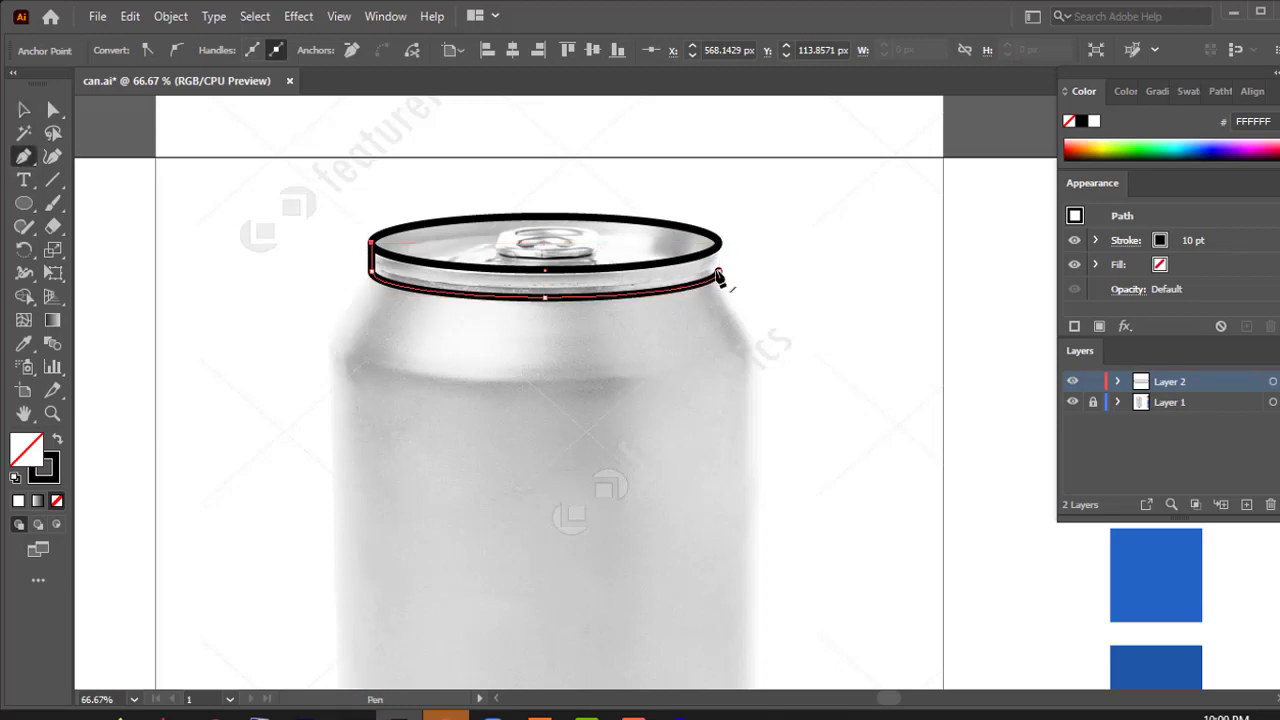
click(718, 280)
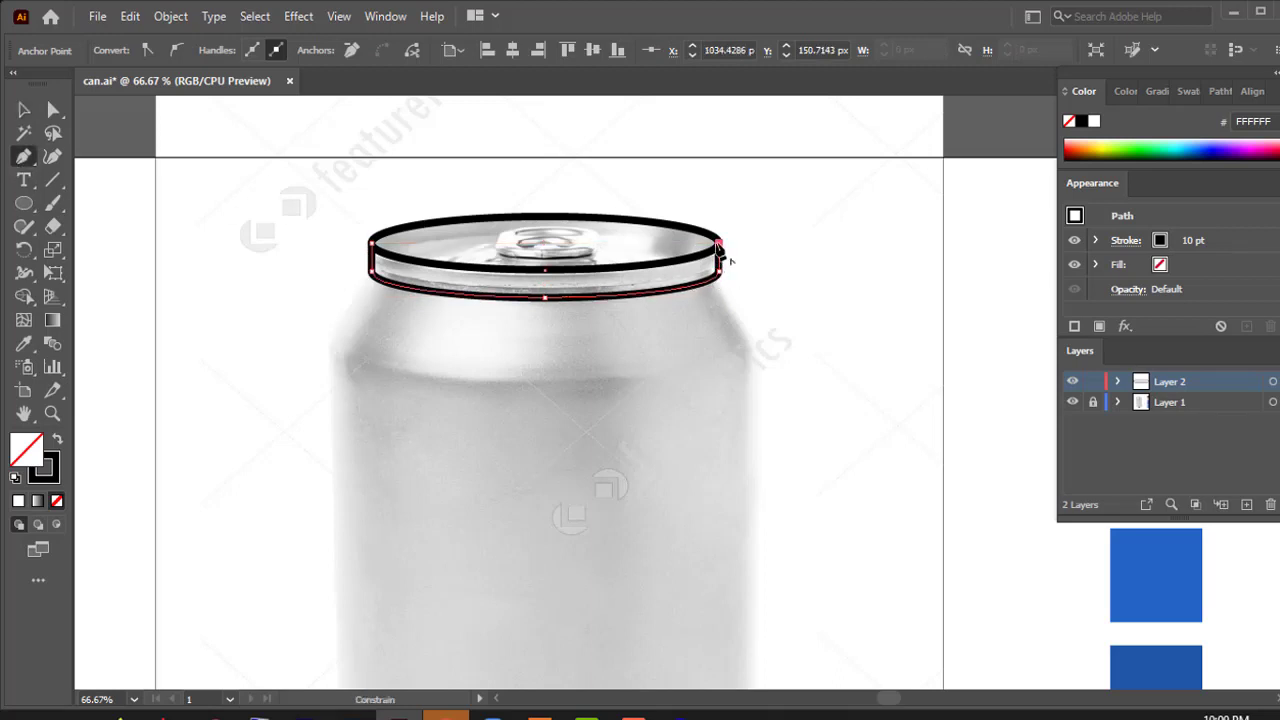
click(24, 110)
click(204, 241)
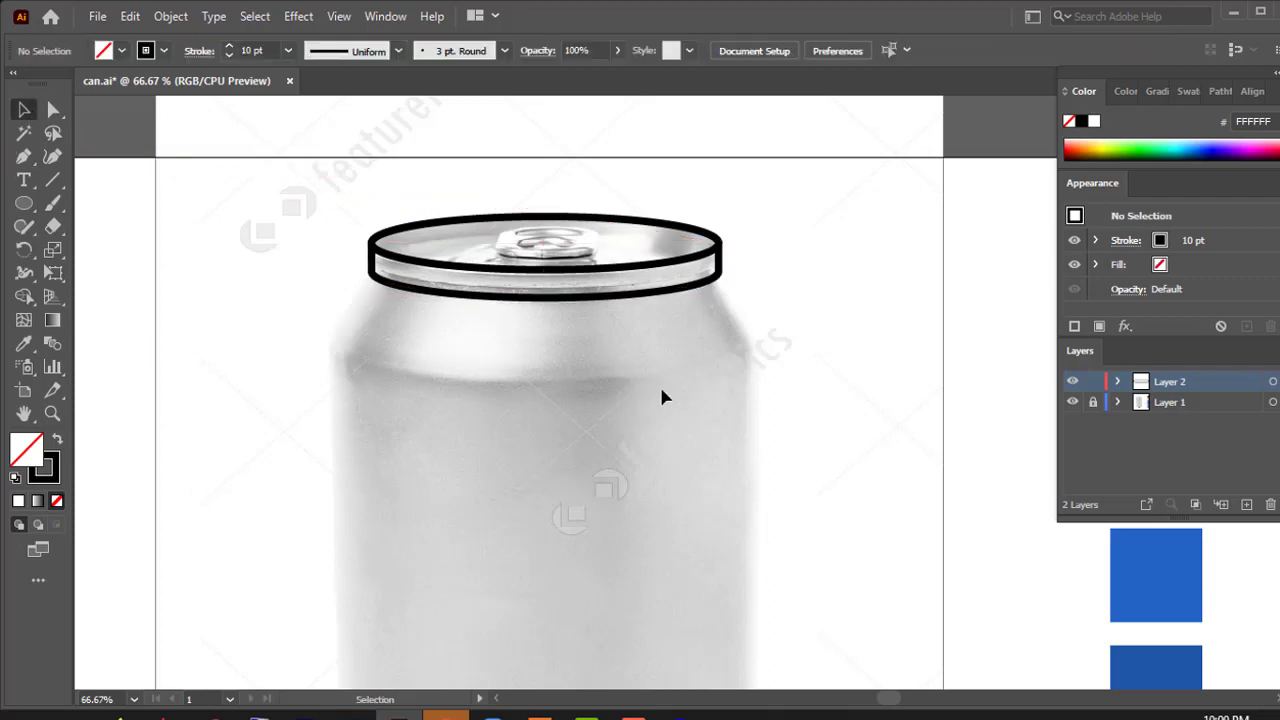
- Draw a narrow ellipse inside the rim opening and stretch its edges to follow the recessed lid
scroll(700, 380, up, 2)
scroll(588, 421, down, 1)
scroll(603, 379, up, 2)
alt+scroll(585, 325, up, 2)
alt+scroll(584, 320, down, 1)
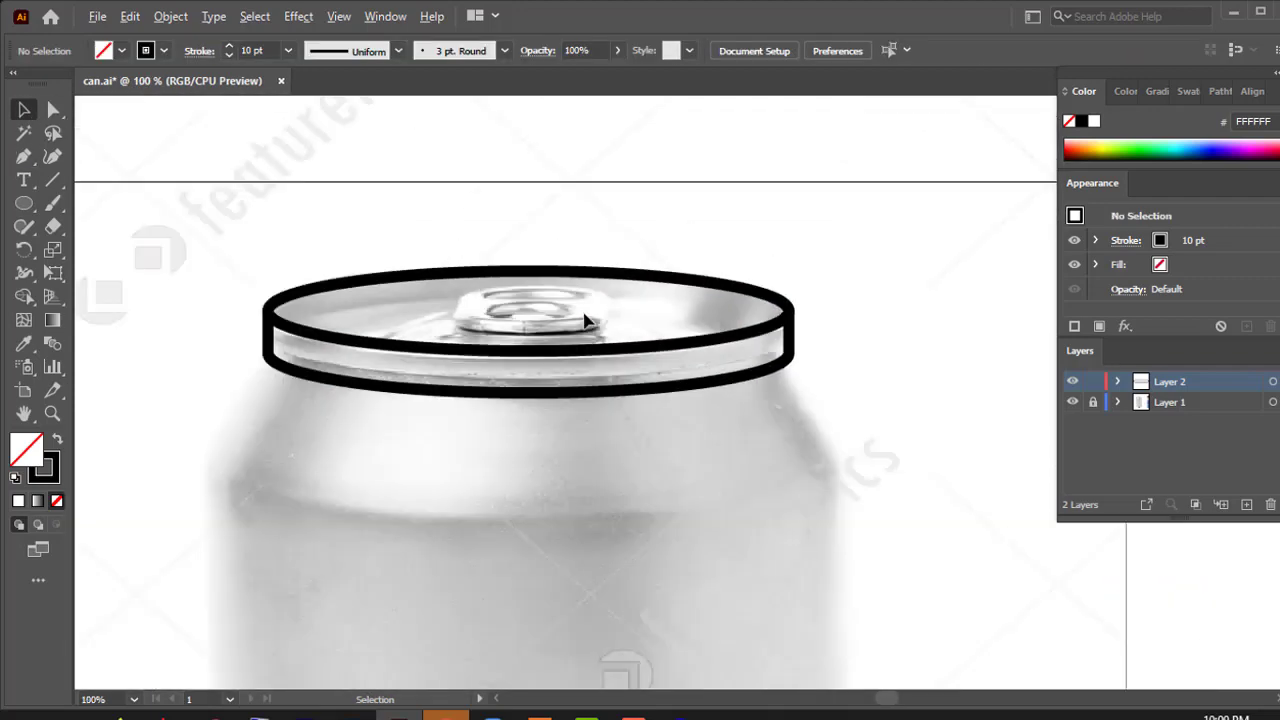
click(24, 203)
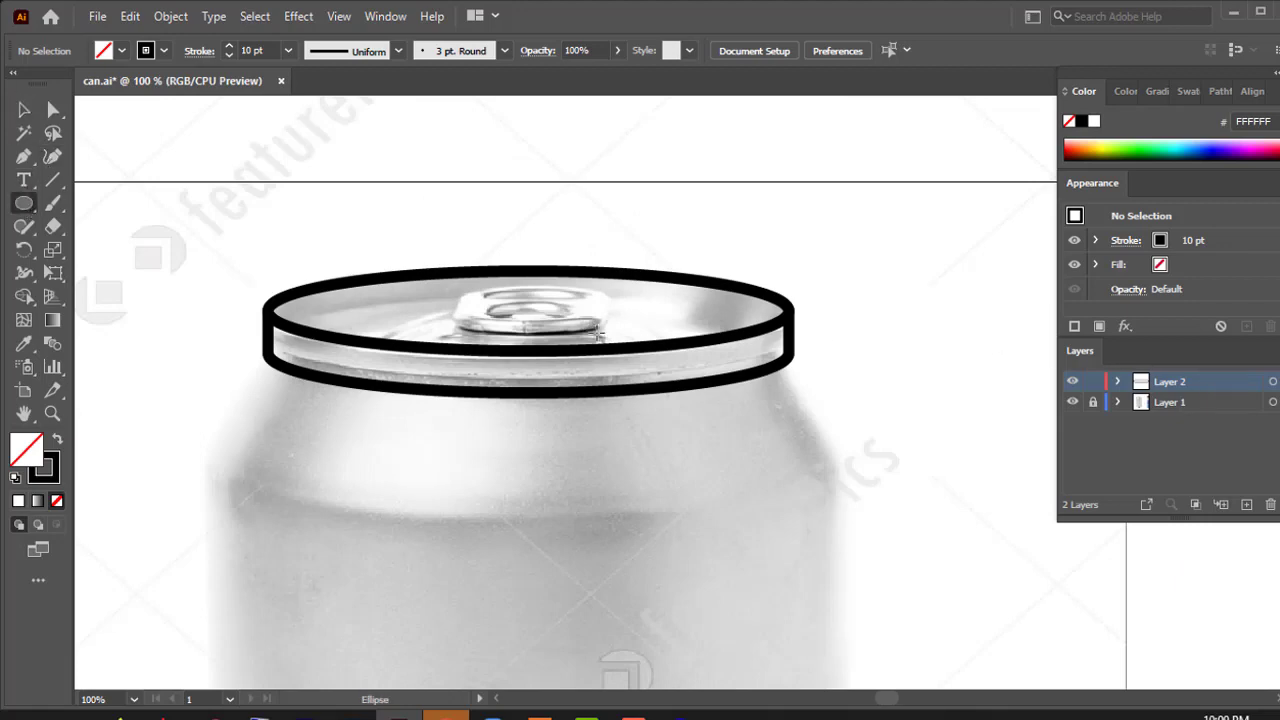
alt+scroll(532, 300, up, 1)
alt+scroll(587, 313, down, 1)
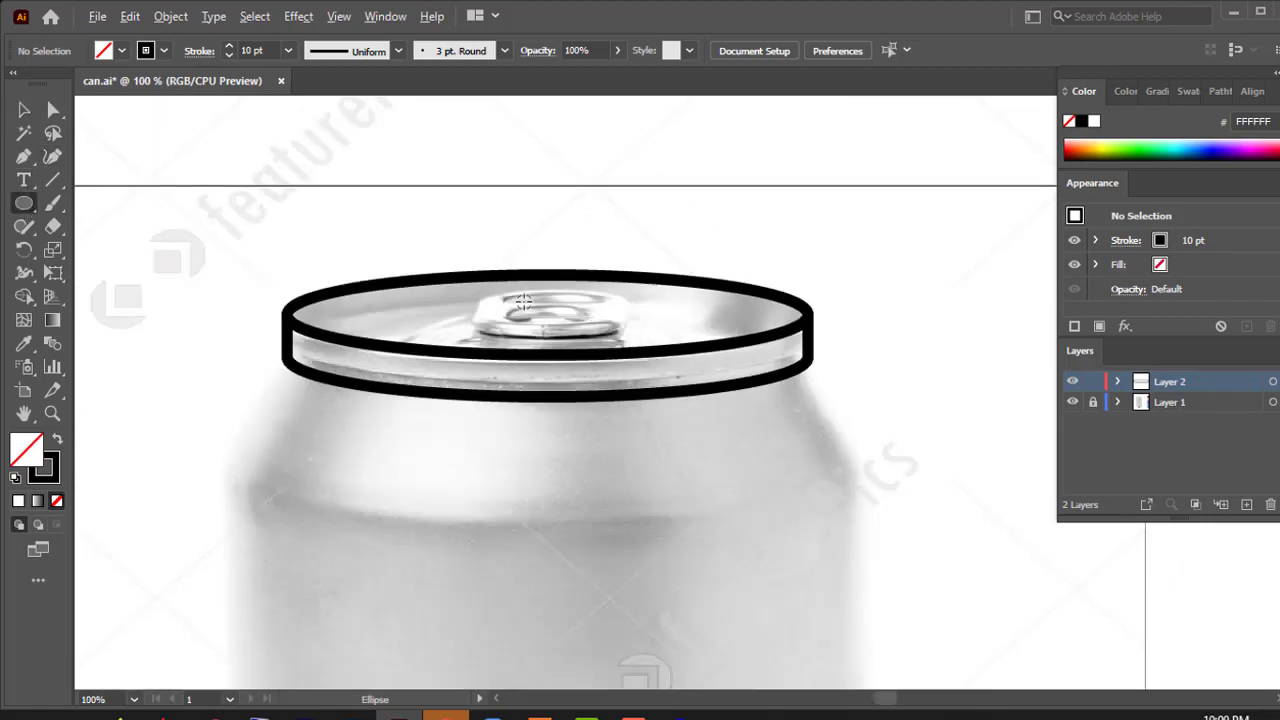
alt+scroll(523, 301, up, 1)
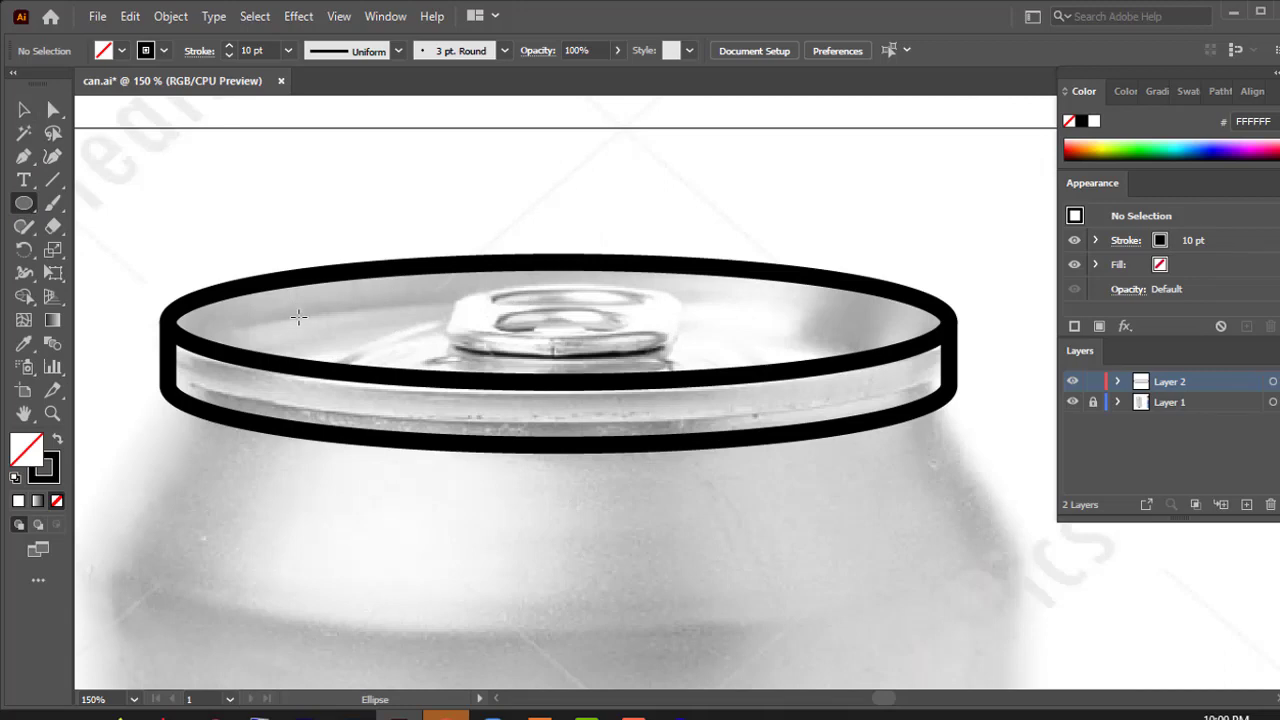
mouse_move(298, 316)
mouse_down()
mouse_move(412, 334)
mouse_move(838, 347)
mouse_move(827, 348)
mouse_up()
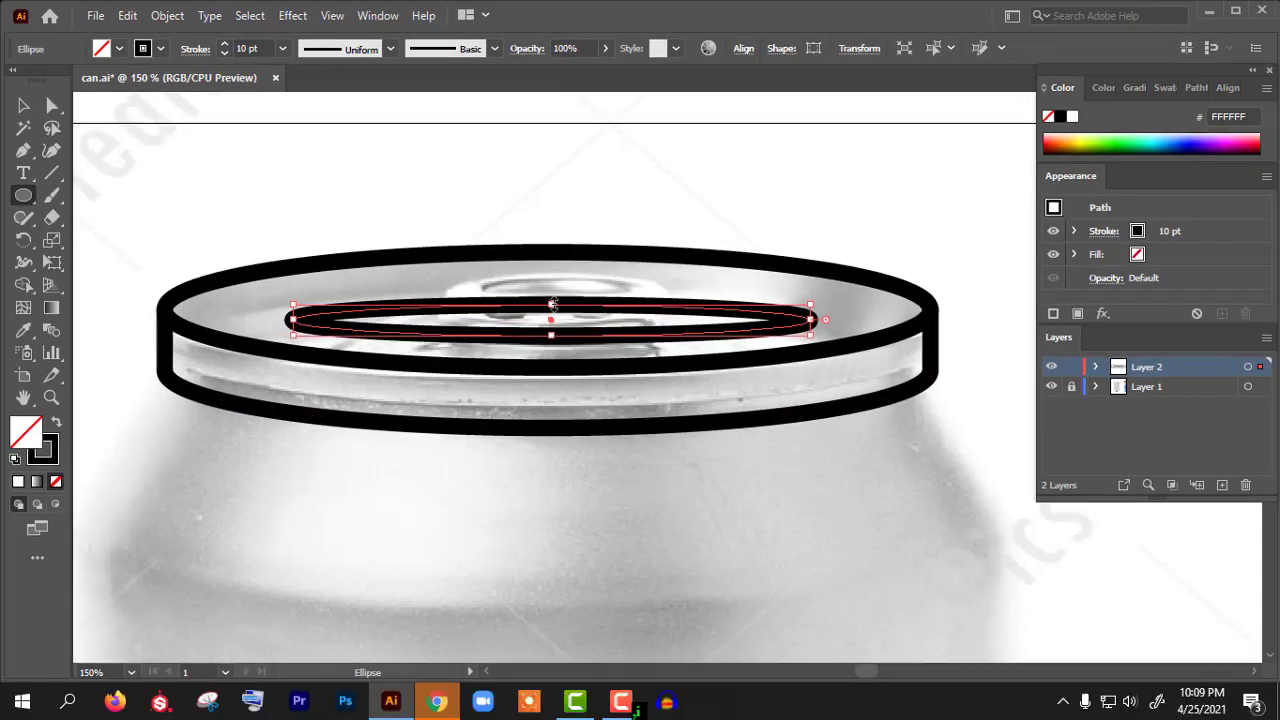
drag(562, 317, 562, 293)
drag(298, 320, 282, 320)
drag(554, 348, 554, 338)
- Set the stroke of the inner lid ellipse to 7 pt
click(288, 51)
click(305, 254)
scroll(543, 280, up, 1)
click(556, 286)
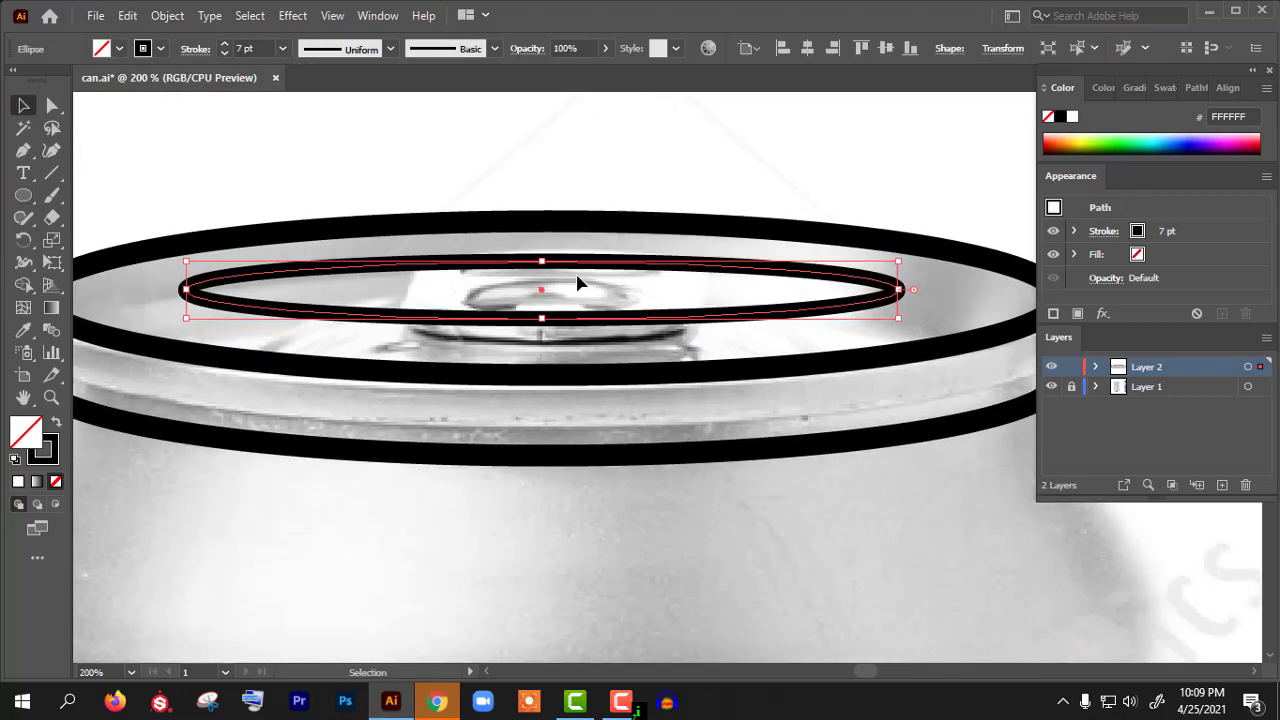
- Cut the inner lid ellipse at two points along its upper edge and delete the segment between them behind the tab
key(c)
click(450, 263)
click(662, 263)
key(a)
click(531, 265)
key(Delete)
- Taper the inner lid stroke toward its two open ends with the Width tool
scroll(531, 270, up, 1)
key(shift+w)
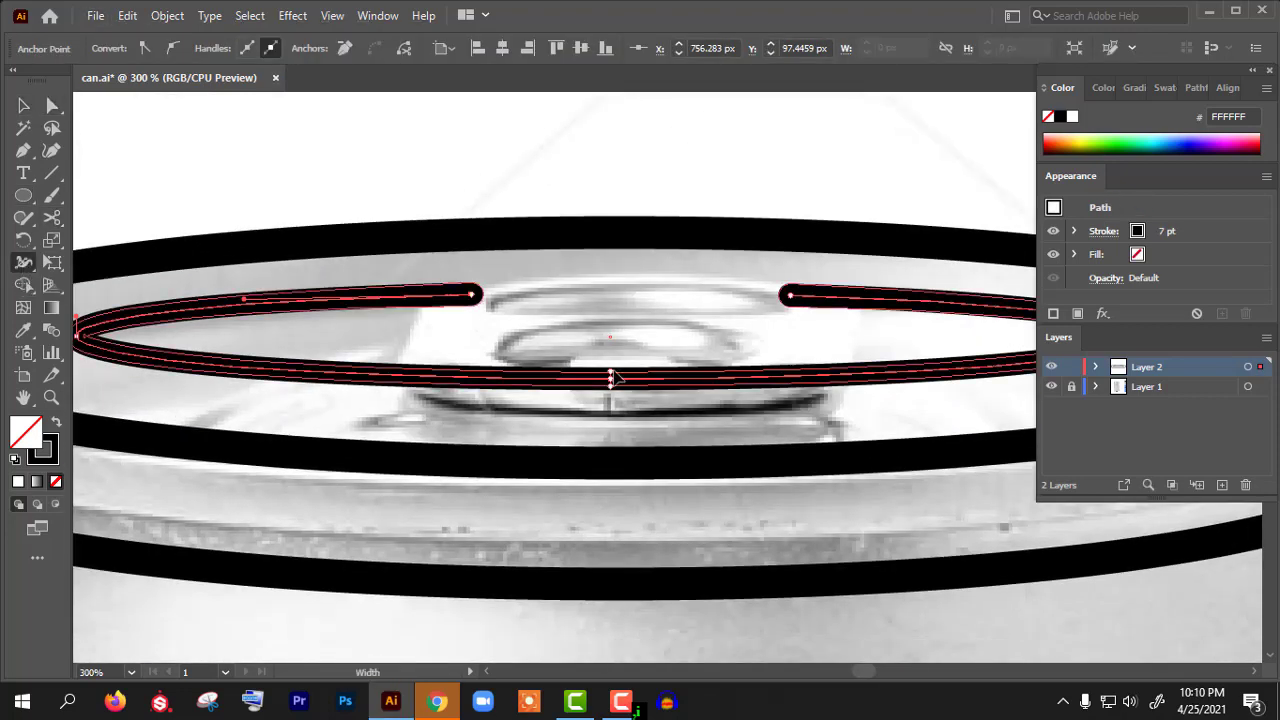
drag(790, 295, 795, 293)
scroll(610, 340, down, 2)
scroll(610, 340, up, 1)
key(ctrl+shift+a)
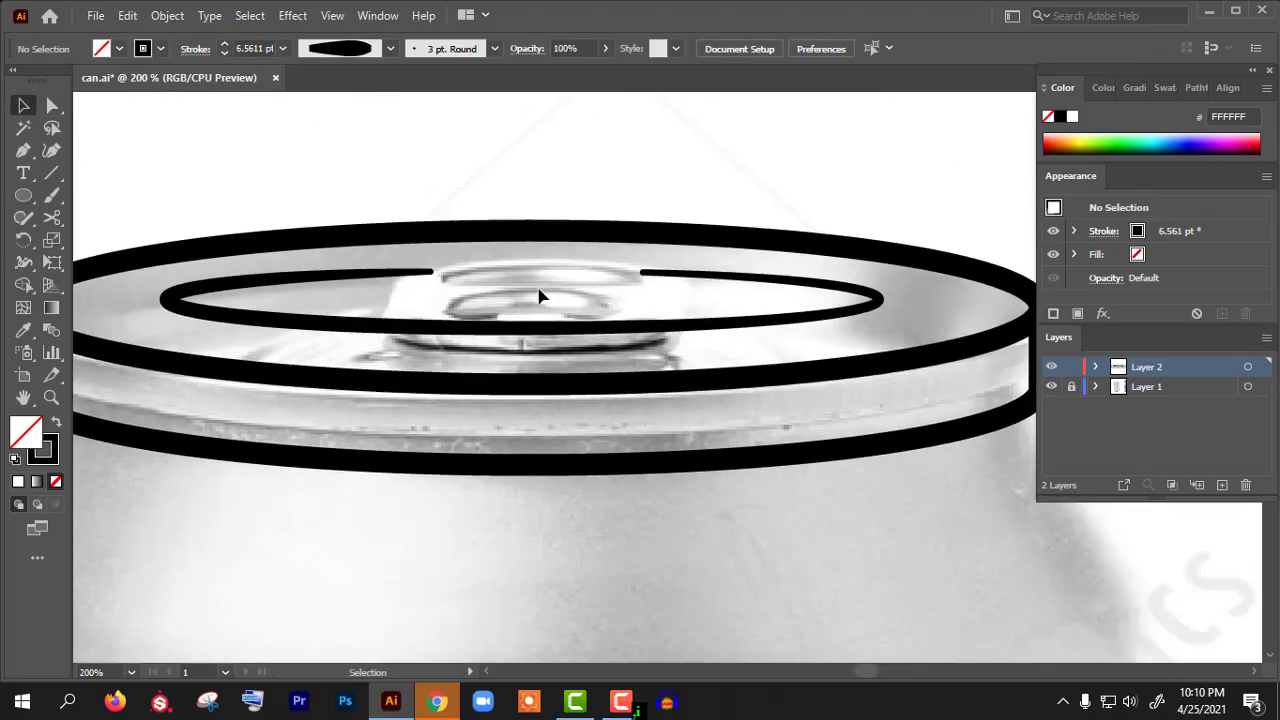
- Draw a small ellipse with a 4 pt stroke over the pull tab and rotate it to a tilt
key(l)
drag(520, 276, 644, 357)
key(v)
drag(662, 300, 652, 345)
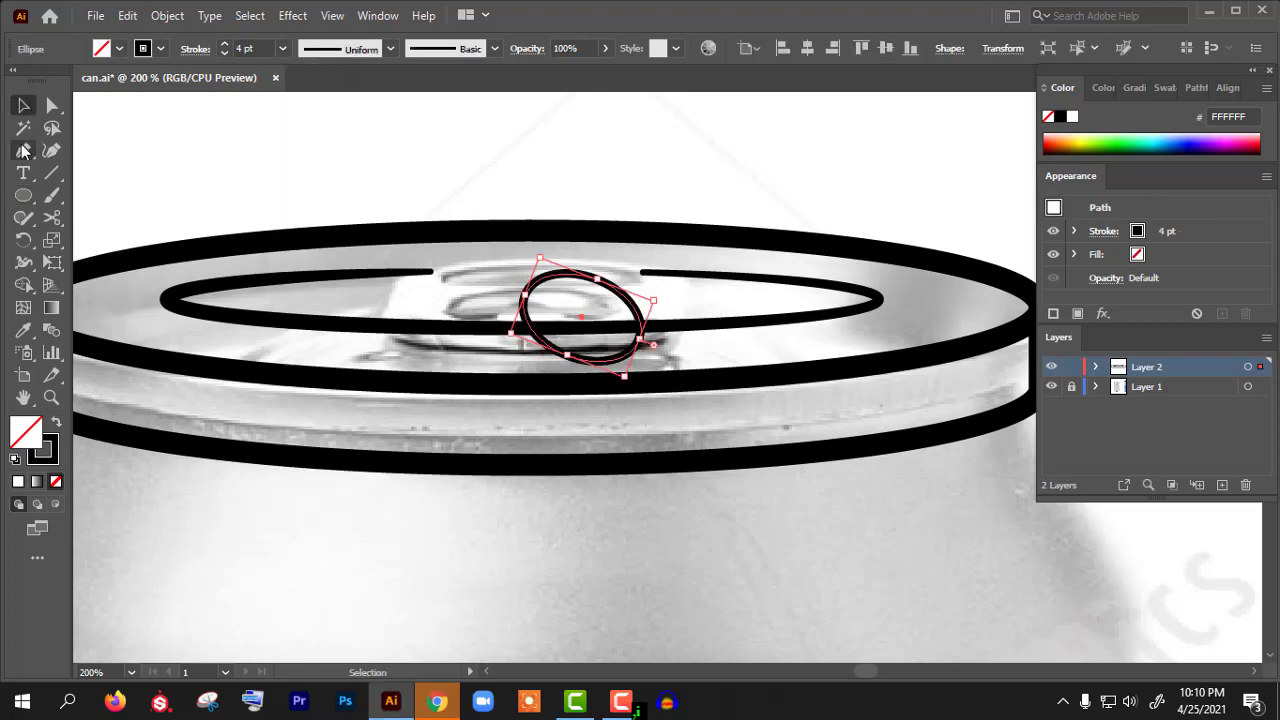
- Draw a curved arc with three points over the pull tab, from the inner lid line to the tilted ellipse
key(shift+grave)
click(416, 324)
click(471, 291)
click(528, 289)
- Trace the can's left shoulder and side as a closed half-body outline with a 10 pt stroke, reaching past the can's centre
scroll(486, 312, down, 4)
key(ctrl+shift+a)
key(p)
click(362, 243)
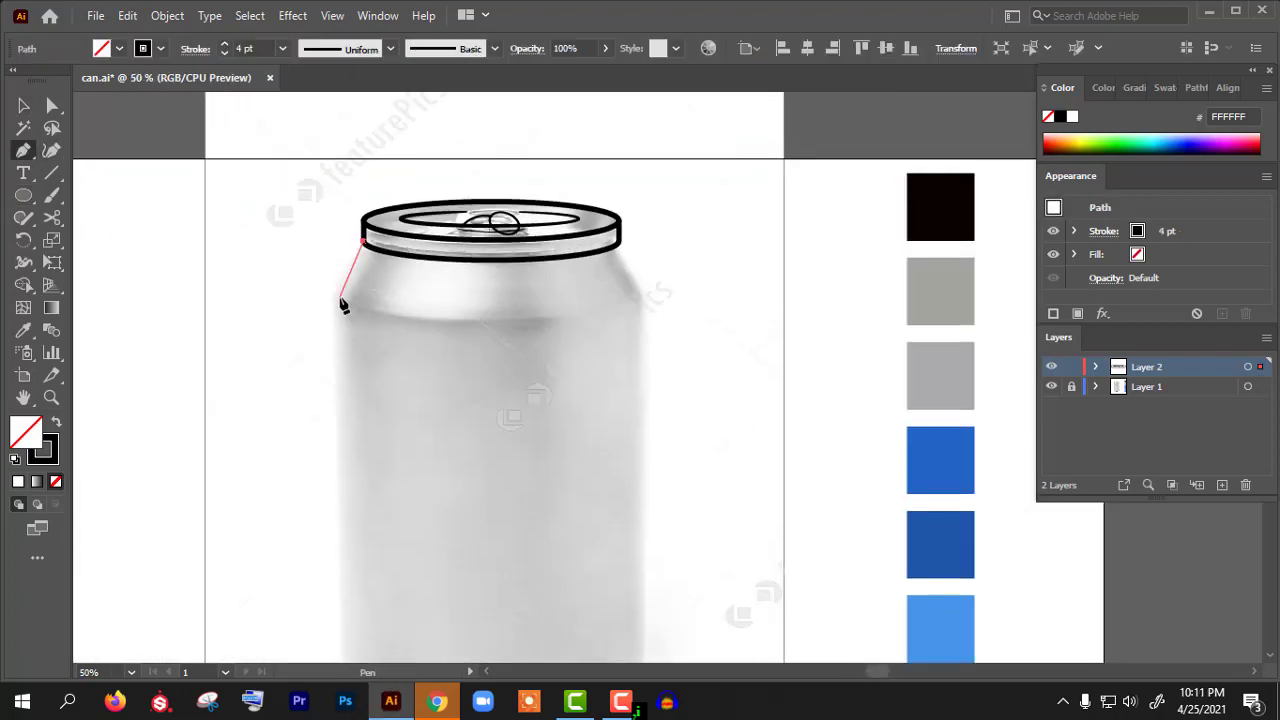
click(340, 299)
key(ctrl+minus)
click(343, 451)
click(457, 451)
click(460, 197)
click(443, 164)
key(ctrl+plus)
key(v)
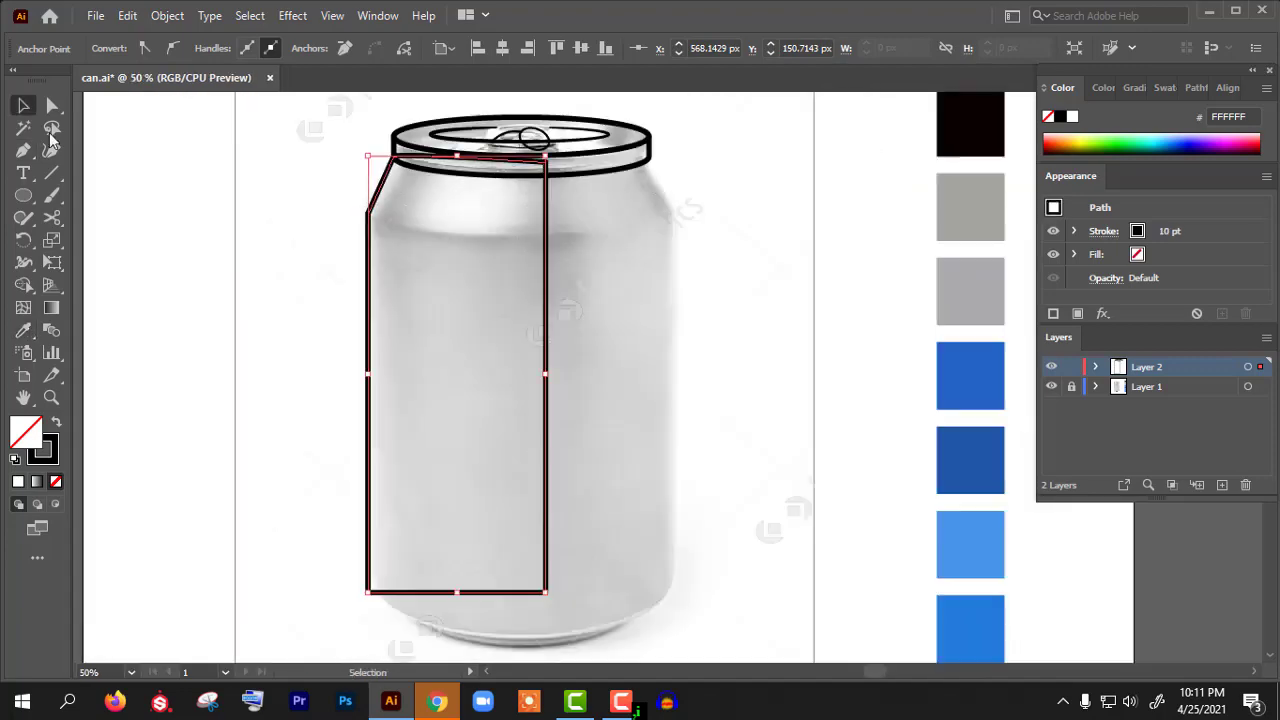
- Place a mirrored copy of the half-body outline along the can's right side, overlapping the original in the middle
drag(548, 447, 677, 446)
click(677, 446)
key(ctrl+minus)
key(ctrl+minus)
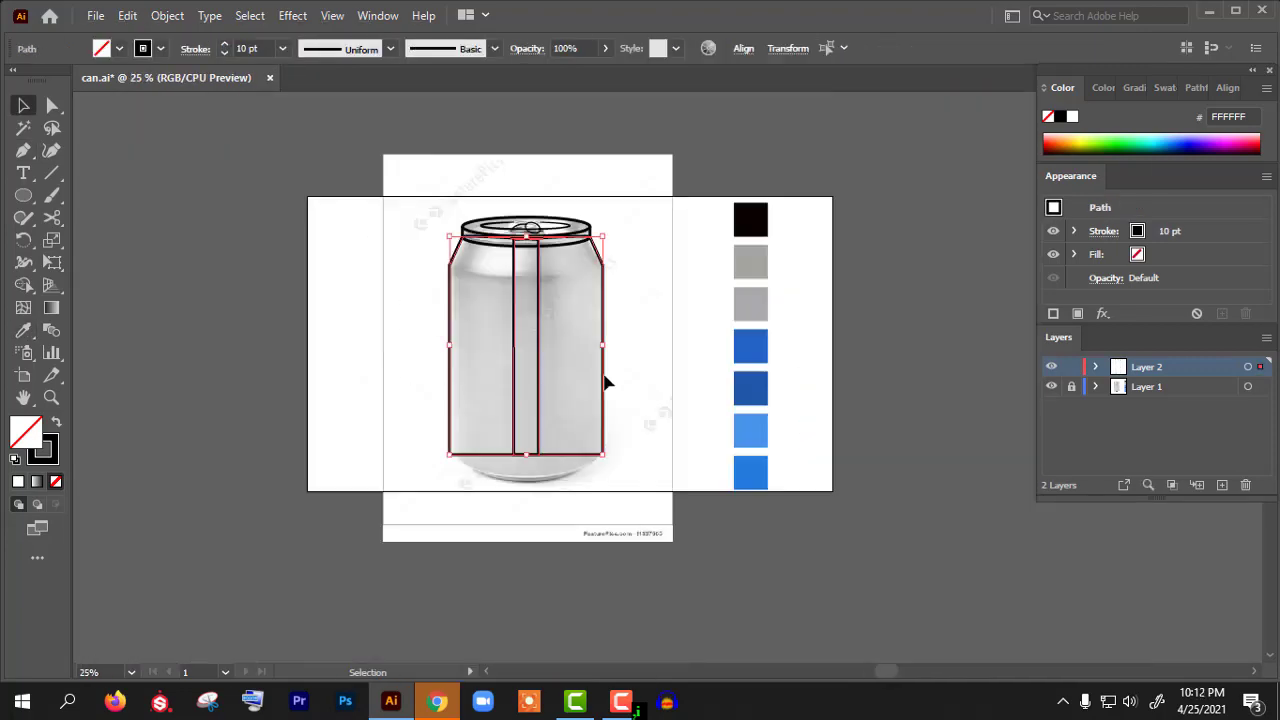
- Place a wide ellipse across the base of the body outline and a smaller ellipse over the can's bottom edge
scroll(693, 245, up, 3)
drag(693, 245, 750, 330)
key(ctrl+shift+a)
click(714, 330)
key(ctrl+shift+a)
key(ctrl+minus)
key(ctrl+minus)
drag(628, 252, 600, 451)
scroll(623, 515, up, 3)
scroll(600, 451, up, 2)
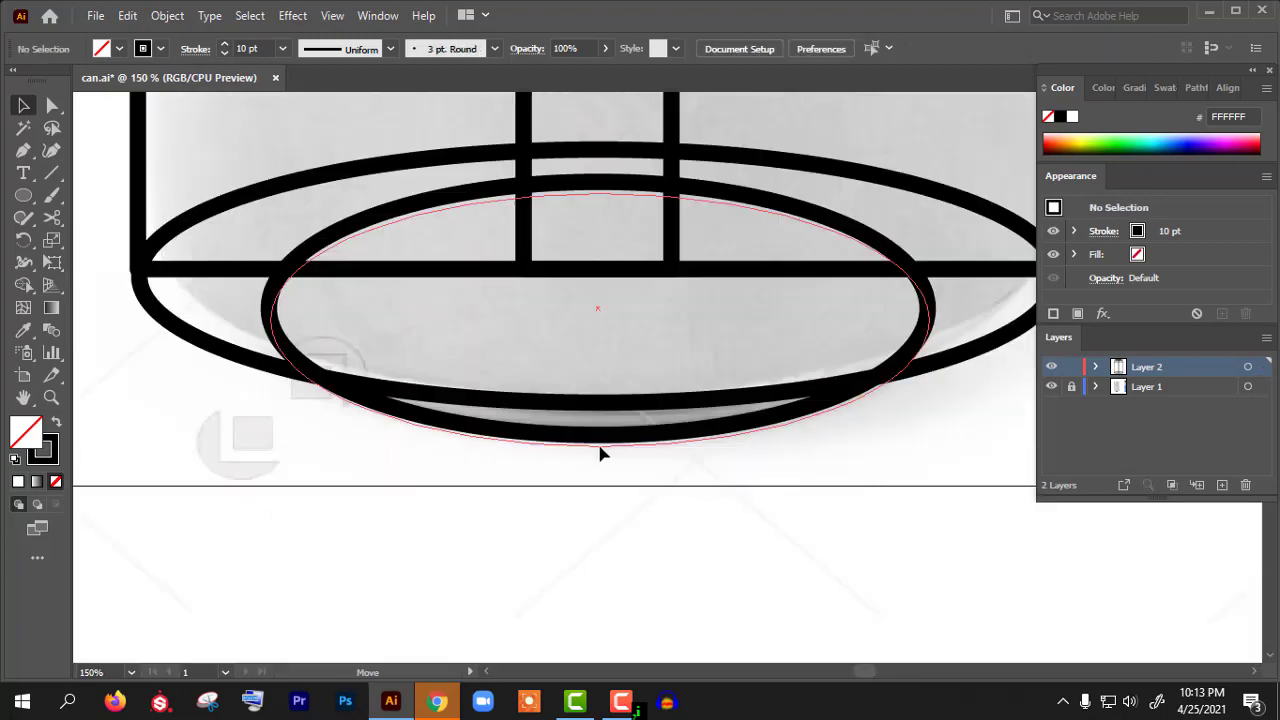
- Merge the overlapping body and base shapes with Shape Builder, clearing the inner lines from the can's silhouette
key(ctrl+minus)
key(ctrl+minus)
key(ctrl+a)
key(ctrl+shift+a)
key(ctrl+minus)
scroll(257, 329, up, 2)
drag(257, 329, 513, 467)
key(shift+m)
key(ctrl+shift+a)
- Remove the straight top edge of the body outline that crosses the rim between the shoulders
scroll(513, 467, up, 5)
key(ctrl+plus)
click(517, 257)
click(400, 194)
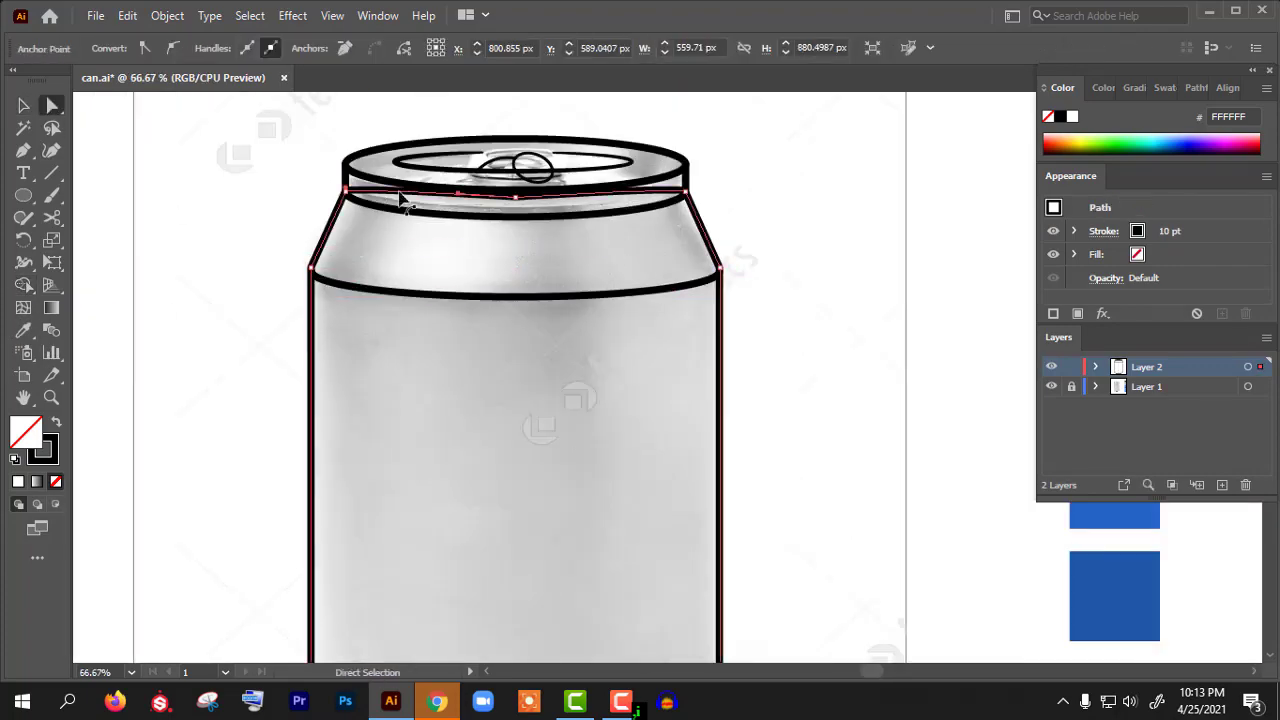
drag(217, 130, 817, 380)
- Trim away the part of the tilted tab ellipse that extends below the inner lid line with Shape Builder
key(ctrl+plus)
key(ctrl+plus)
key(ctrl+plus)
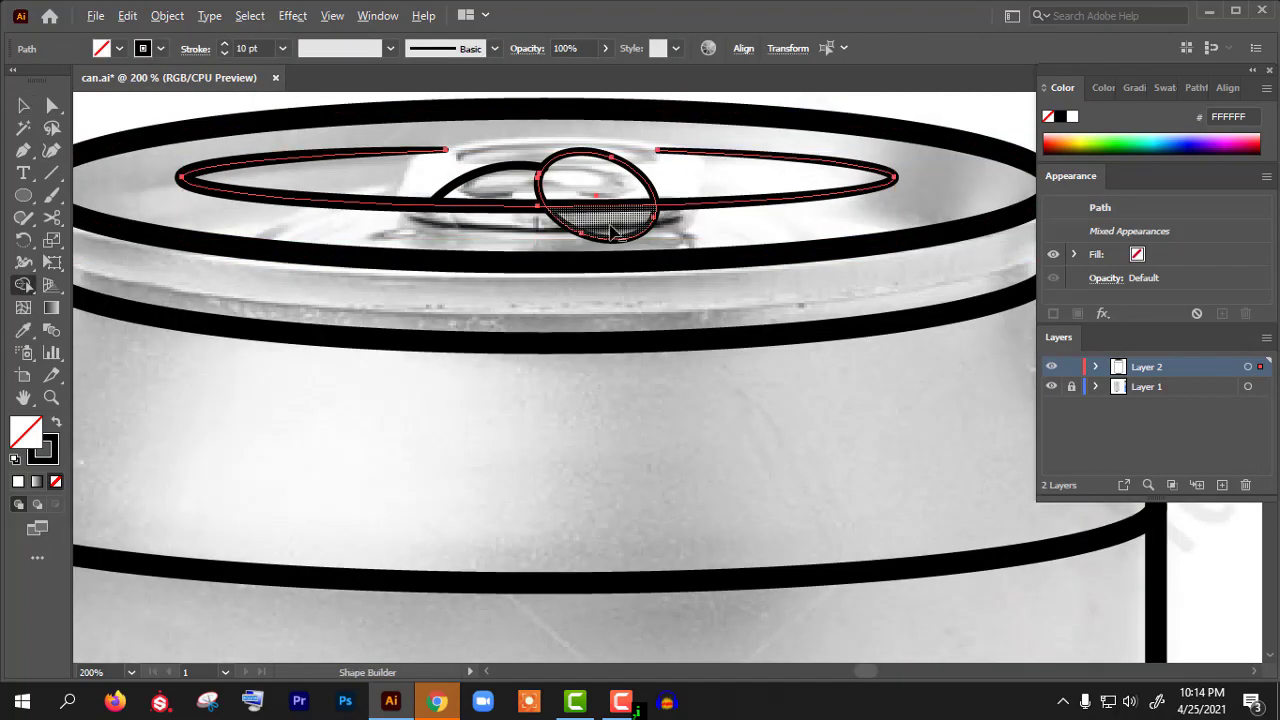
key(ctrl+plus)
key(ctrl+plus)
key(ctrl+plus)
key(ctrl+plus)
key(a)
click(595, 183)
key(ctrl+shift+a)
key(ctrl+minus)
key(ctrl+minus)
key(ctrl+minus)
scroll(614, 277, up, 2)
key(ctrl+minus)
key(ctrl+minus)
key(ctrl+minus)
key(ctrl+minus)
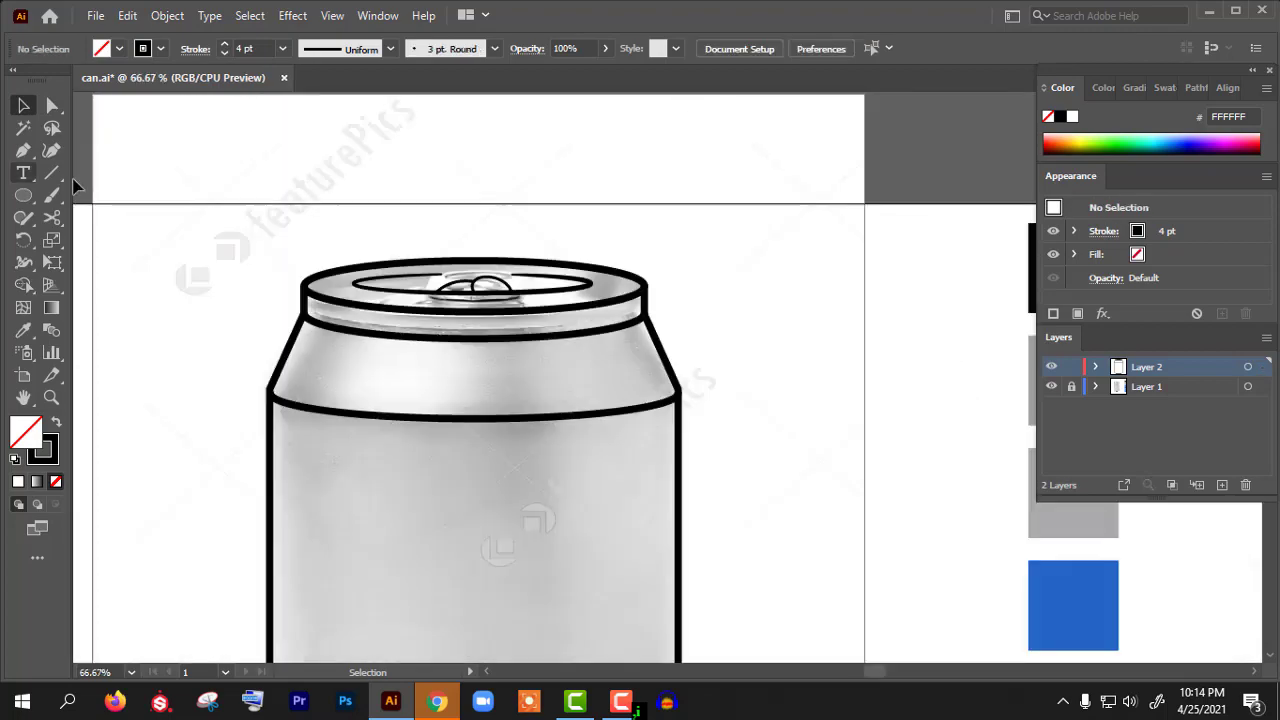
- Draw a tiny ellipse with a 2 pt stroke inside the rounded tab shape
key(ctrl+plus)
key(ctrl+plus)
key(ctrl+plus)
key(ctrl+plus)
key(l)
drag(480, 299, 516, 321)
click(283, 48)
click(310, 159)
key(ctrl+plus)
scroll(543, 357, down, 3)
key(ctrl+shift+a)
key(v)
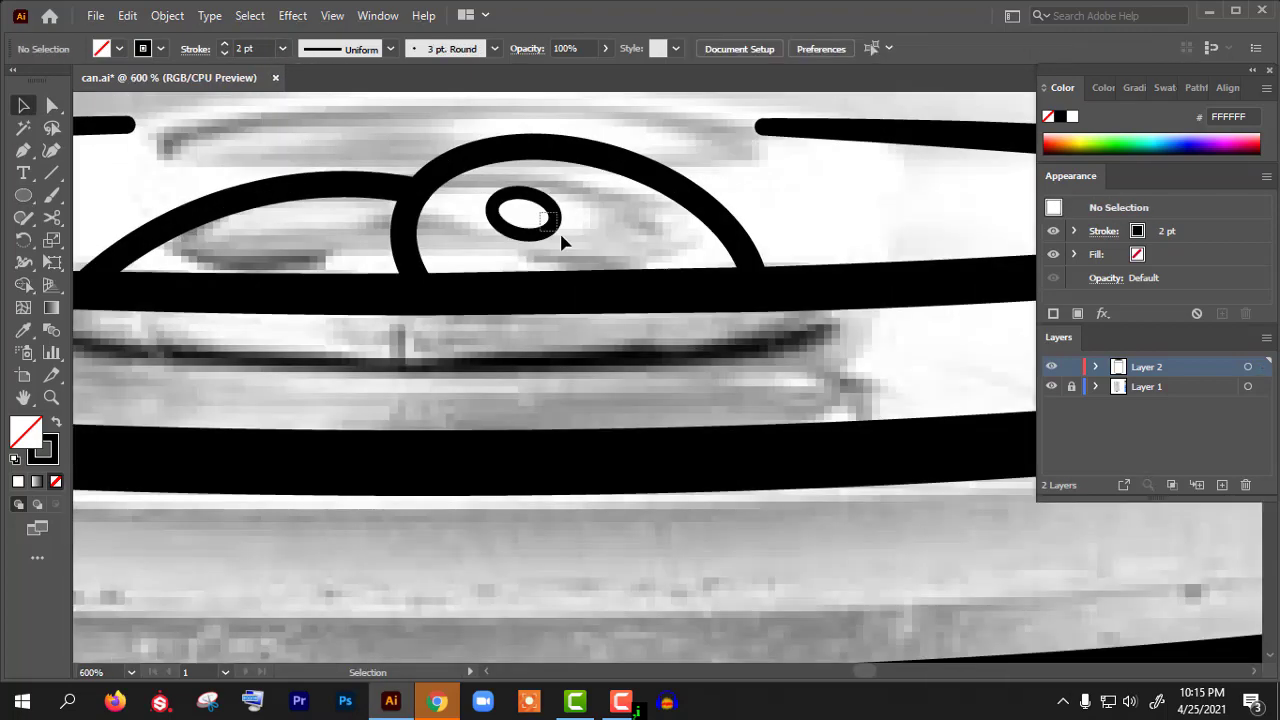
- Examine the whole traced can, from the base to the rim and shoulder outlines
key(ctrl+minus)
key(ctrl+minus)
key(ctrl+minus)
key(ctrl+minus)
key(ctrl+minus)
key(ctrl+minus)
scroll(633, 295, down, 1)
scroll(616, 274, down, 2)
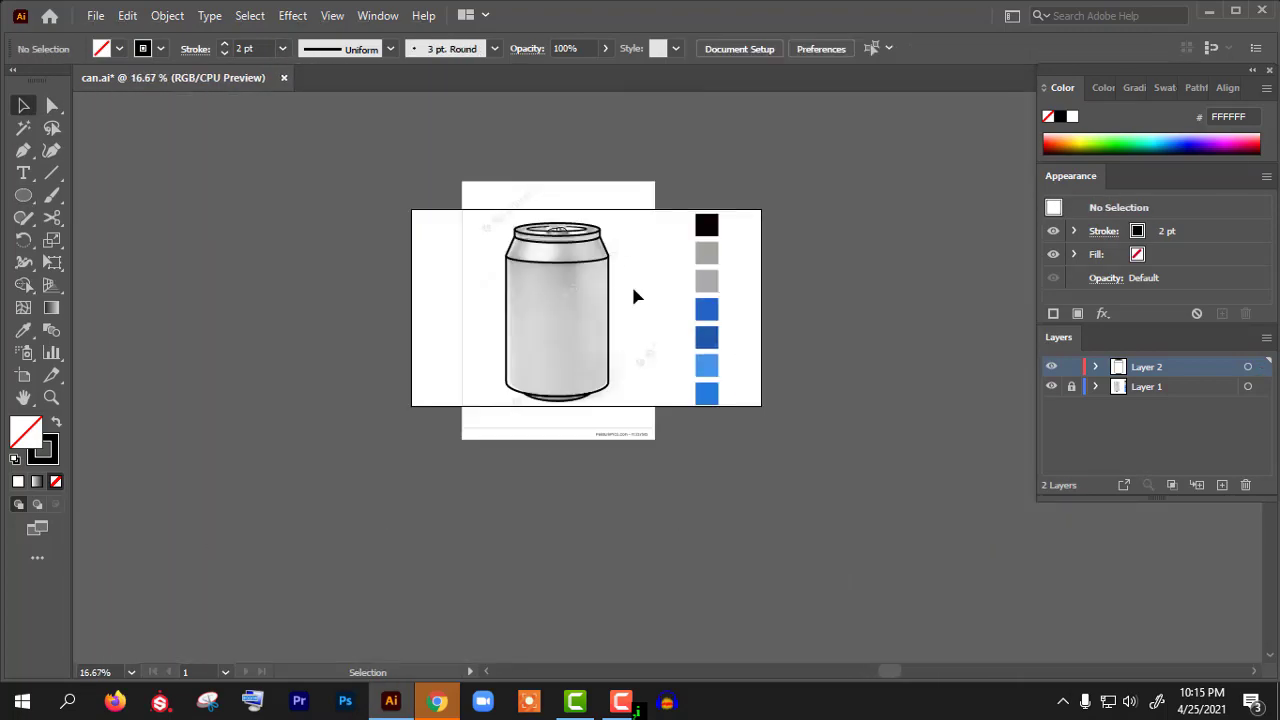
scroll(611, 270, up, 1)
scroll(548, 249, up, 1)
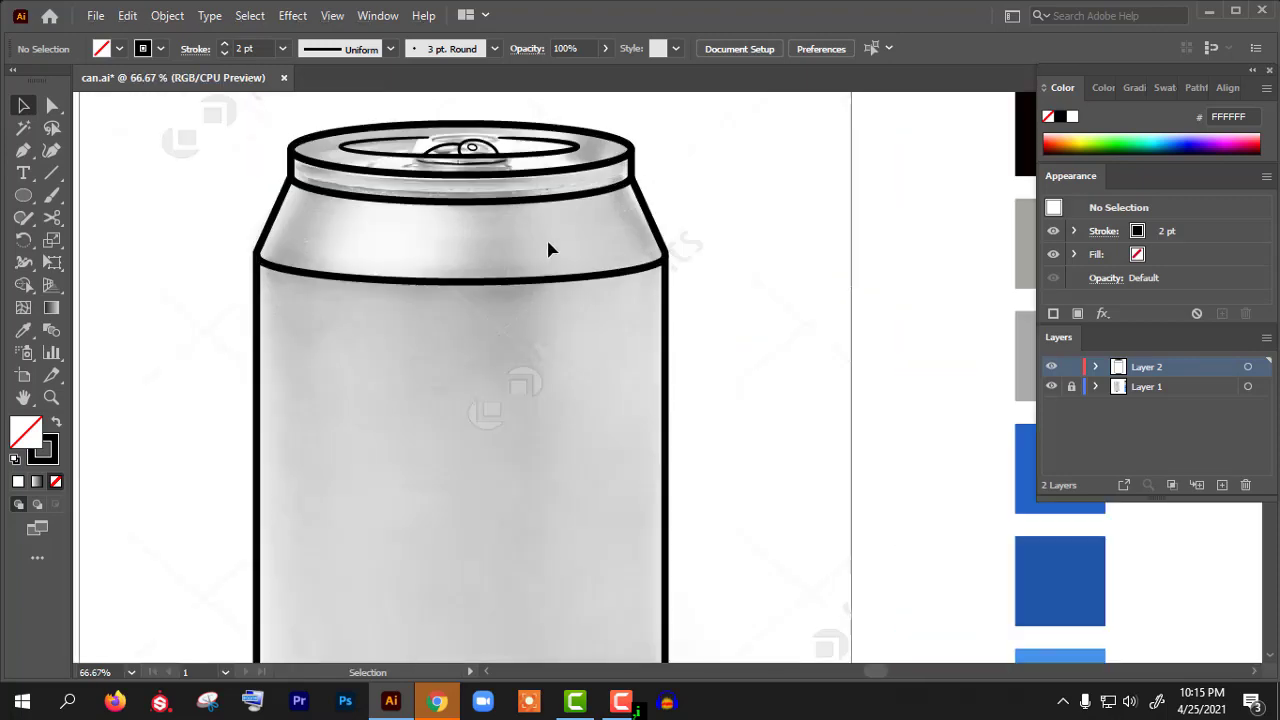
scroll(557, 248, down, 1)
scroll(490, 268, up, 1)
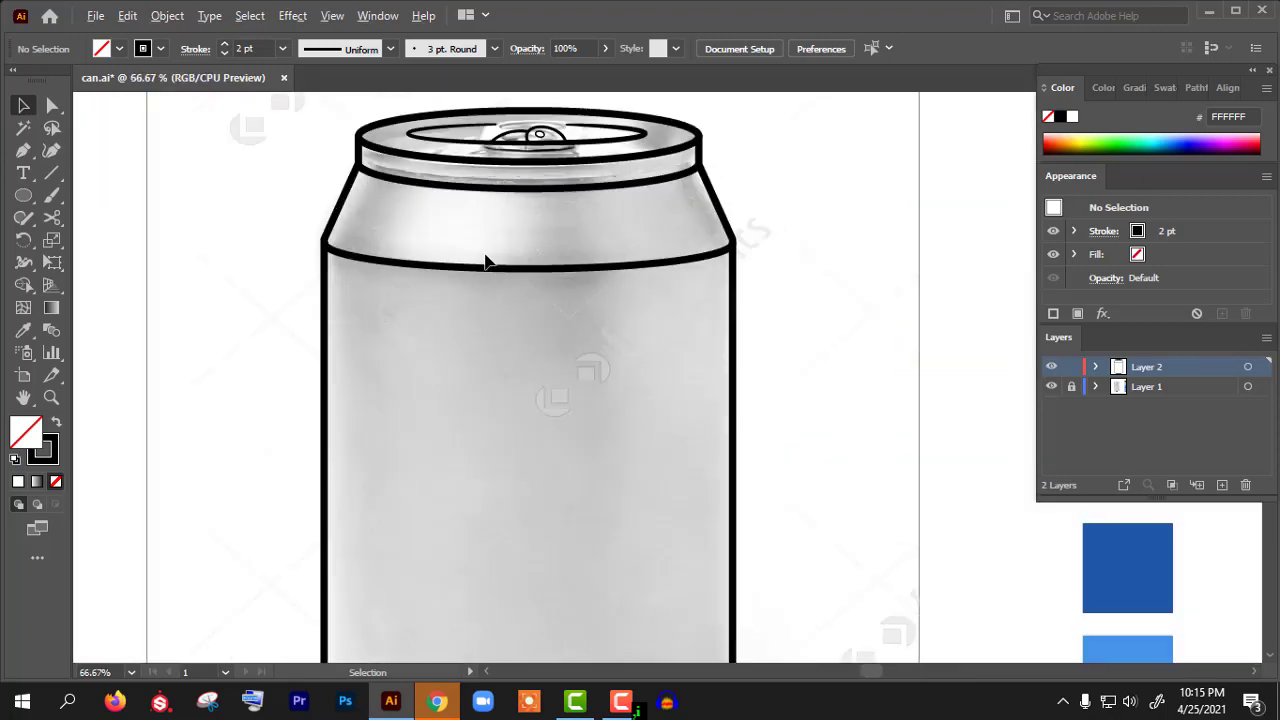
scroll(568, 283, up, 1)
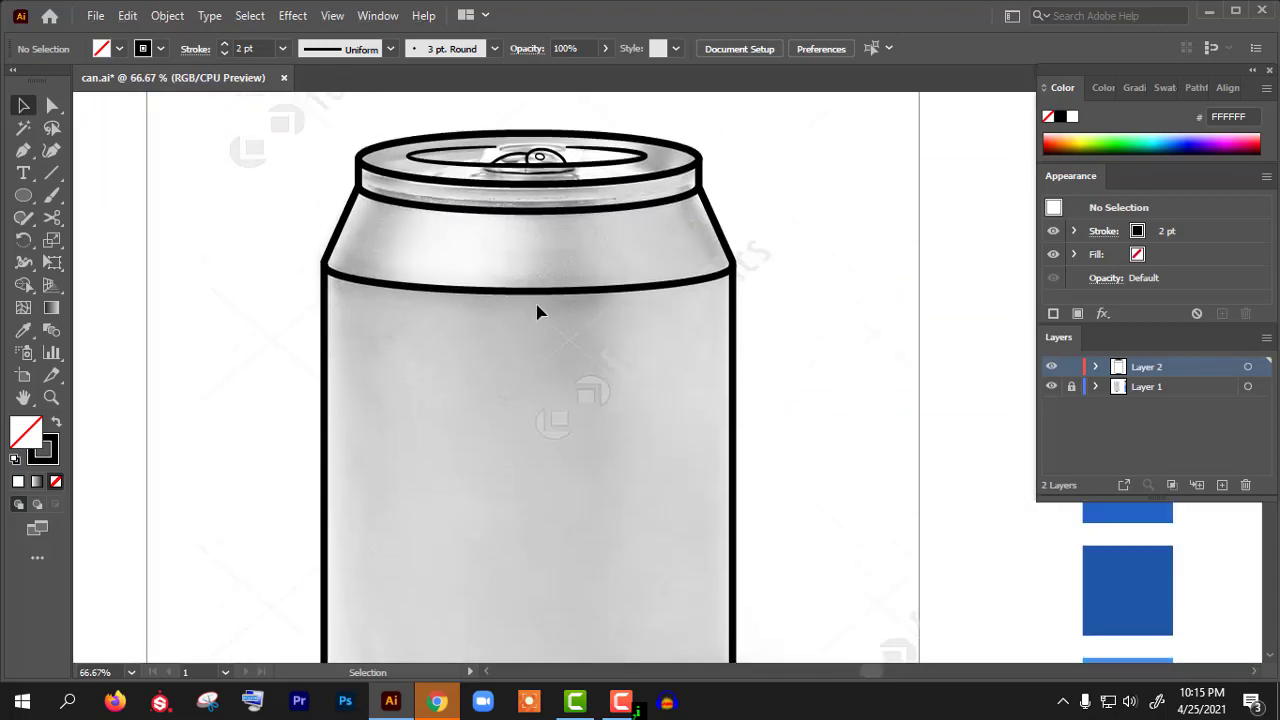
scroll(537, 309, down, 1)
scroll(520, 285, down, 1)
- Cut the curved line between the shoulder and body at four points with the Scissors tool
scroll(540, 312, up, 2)
scroll(518, 320, up, 3)
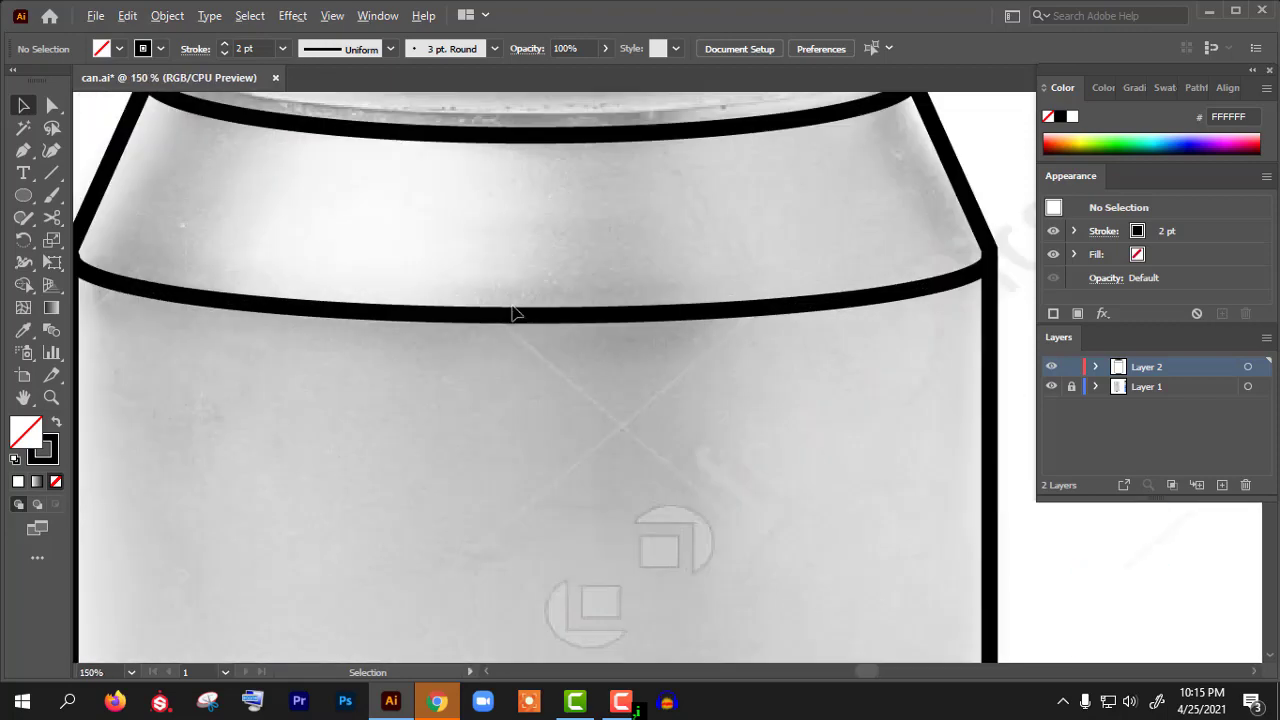
click(600, 311)
scroll(603, 307, down, 1)
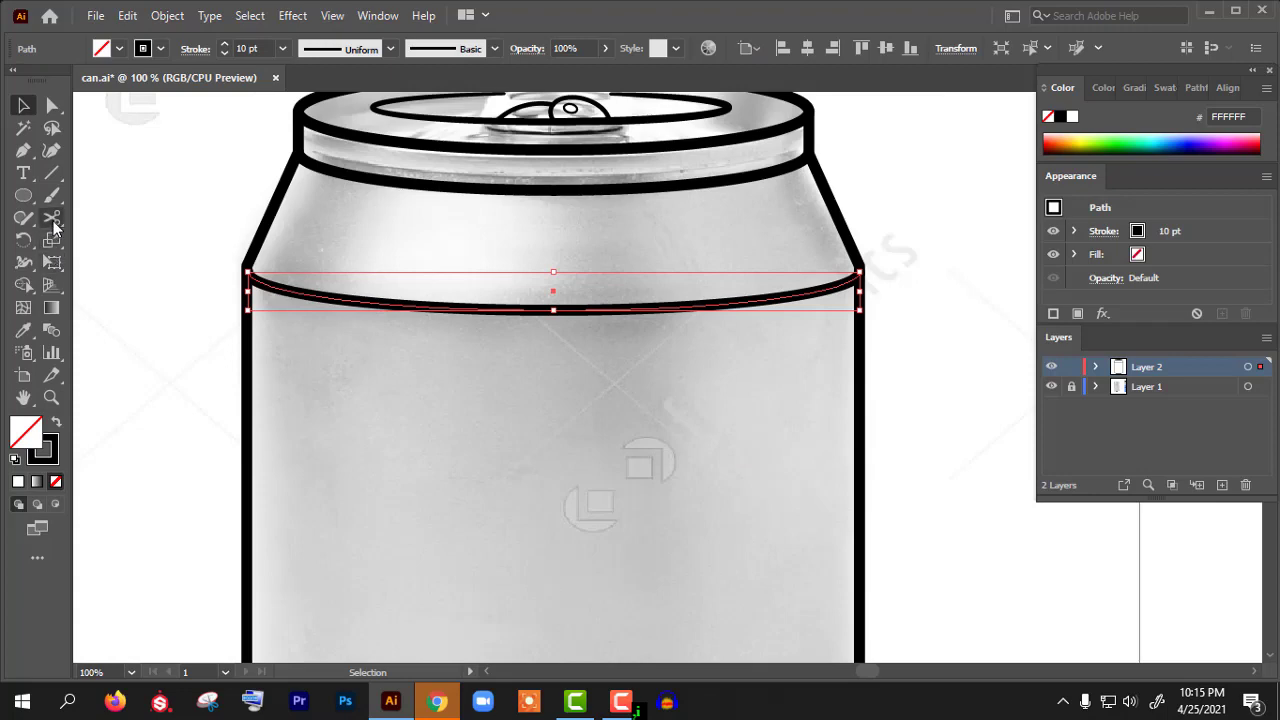
click(55, 226)
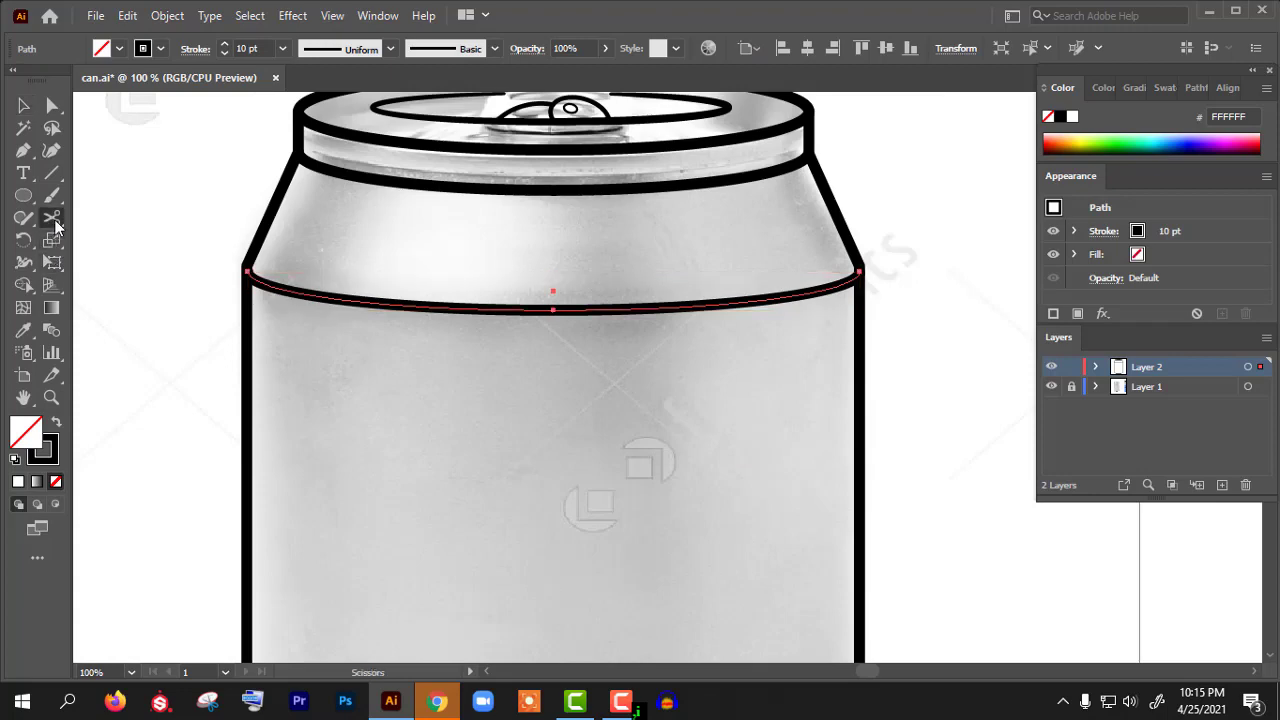
click(377, 305)
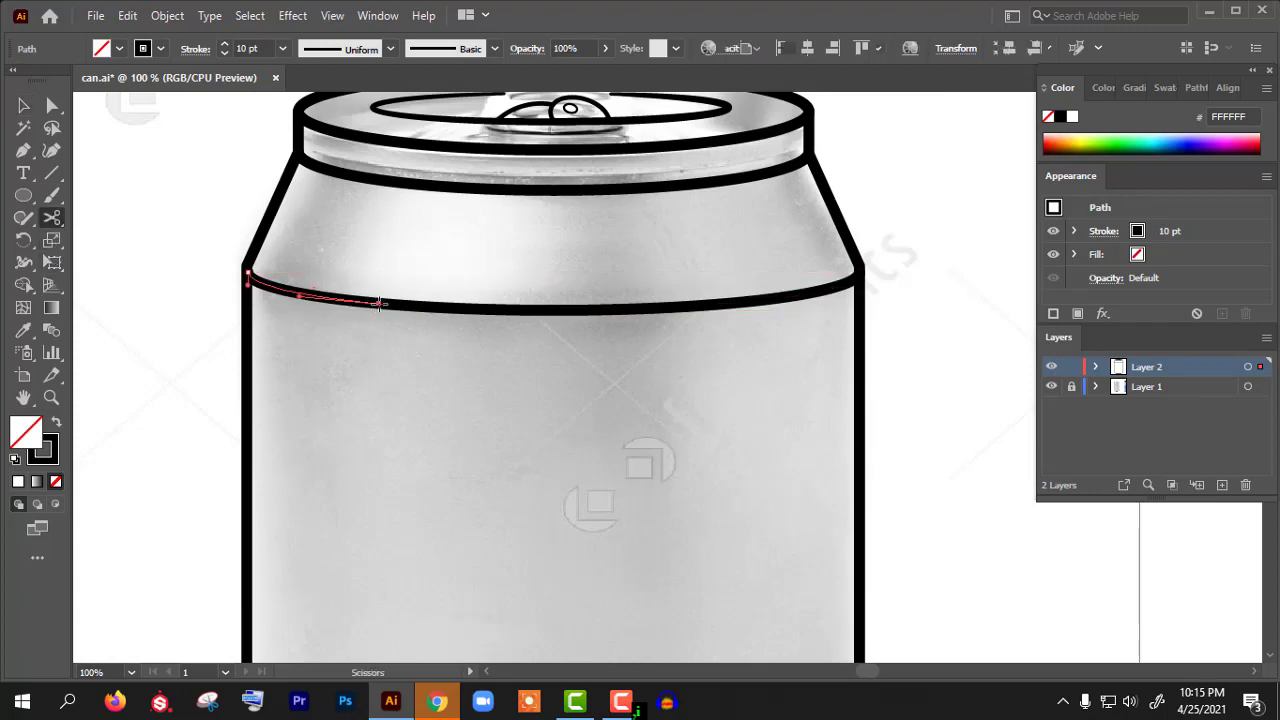
click(490, 309)
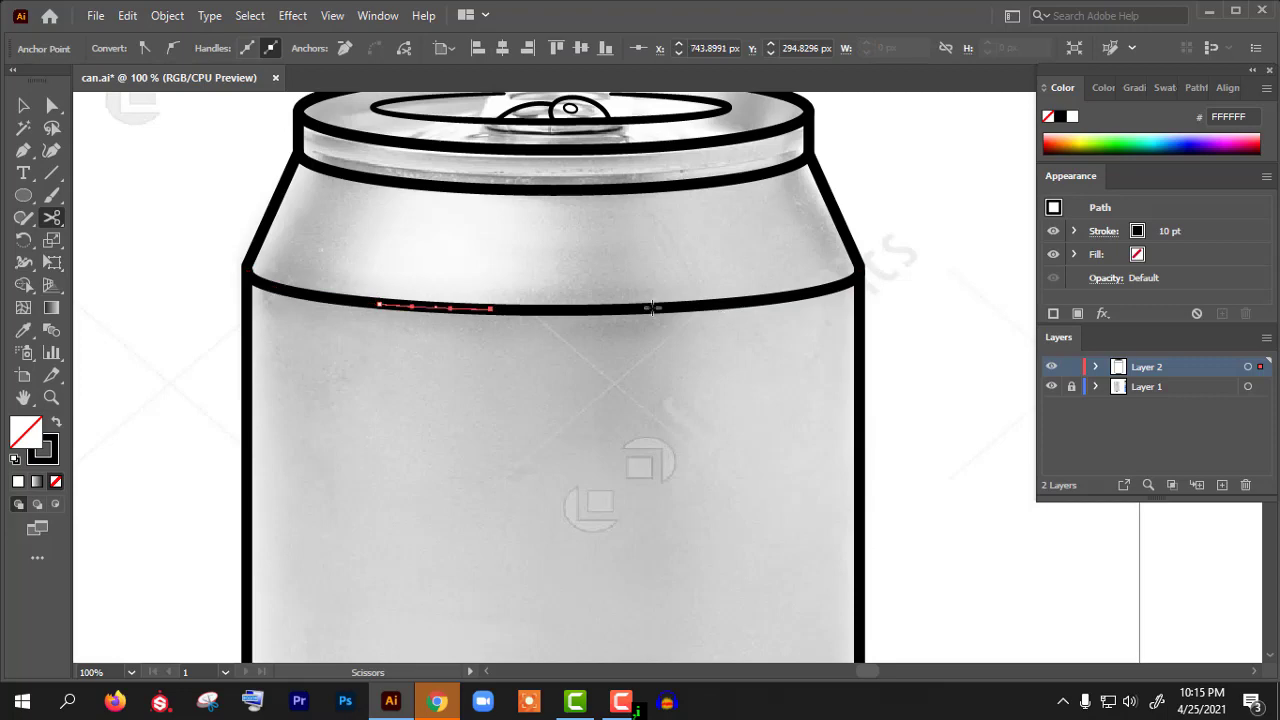
click(632, 311)
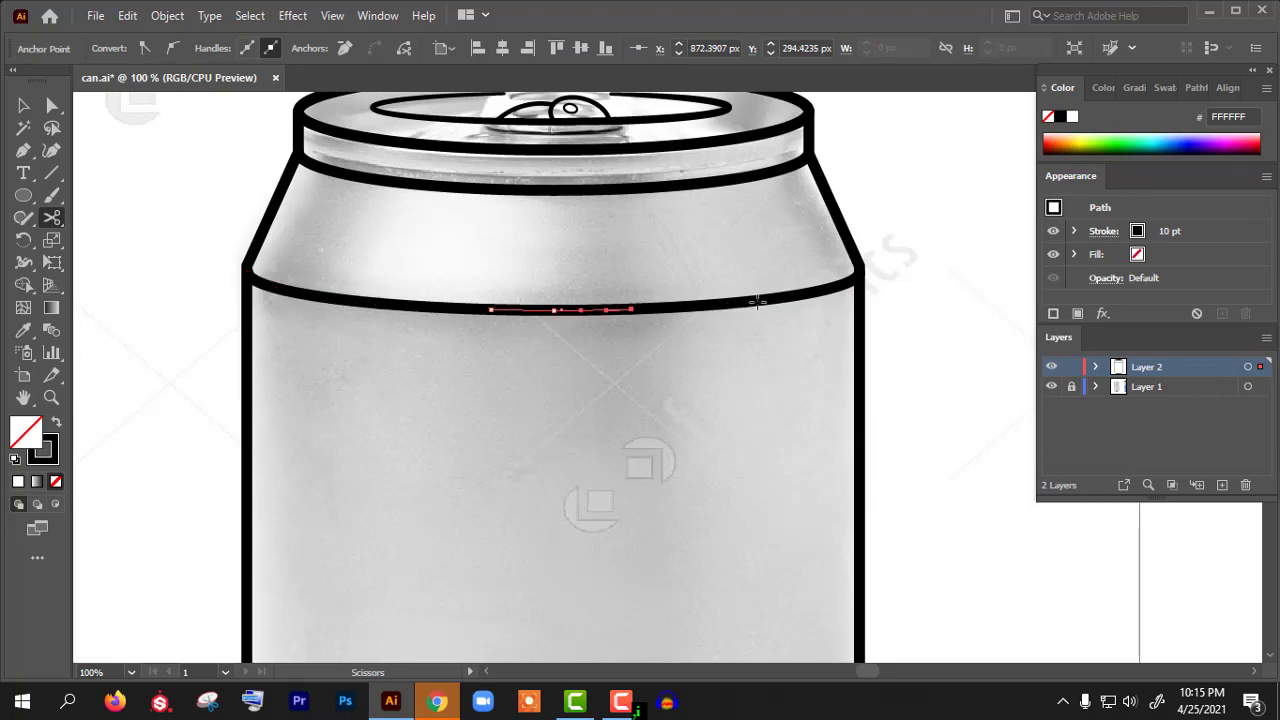
click(757, 300)
click(24, 107)
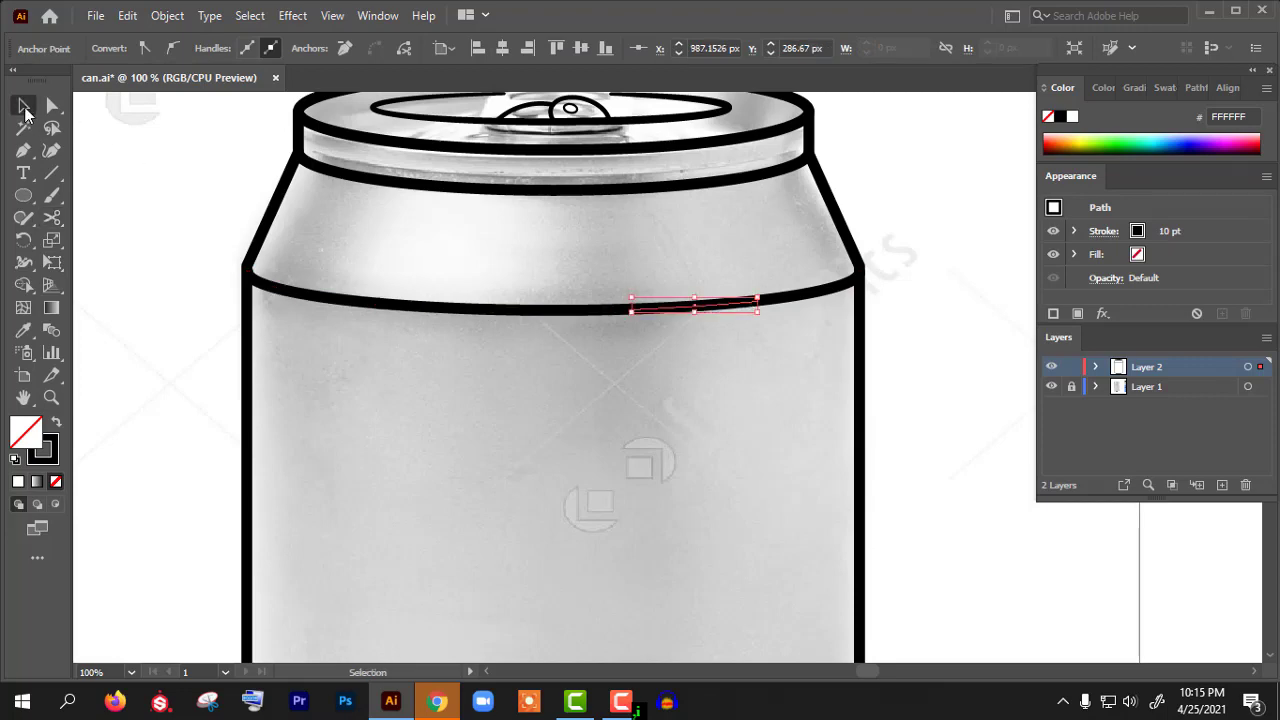
- Delete the short segment between the two leftmost cuts of the curved shoulder line, leaving a gap
drag(380, 277, 386, 351)
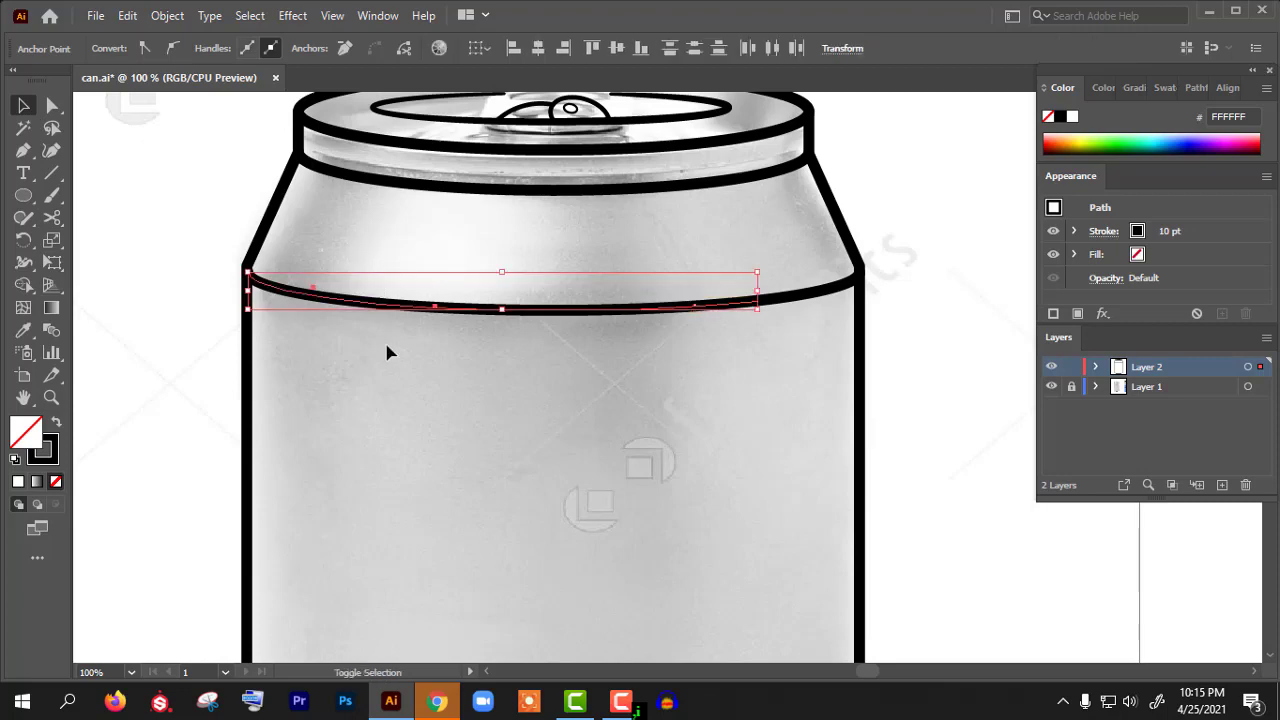
click(365, 272)
drag(365, 272, 383, 366)
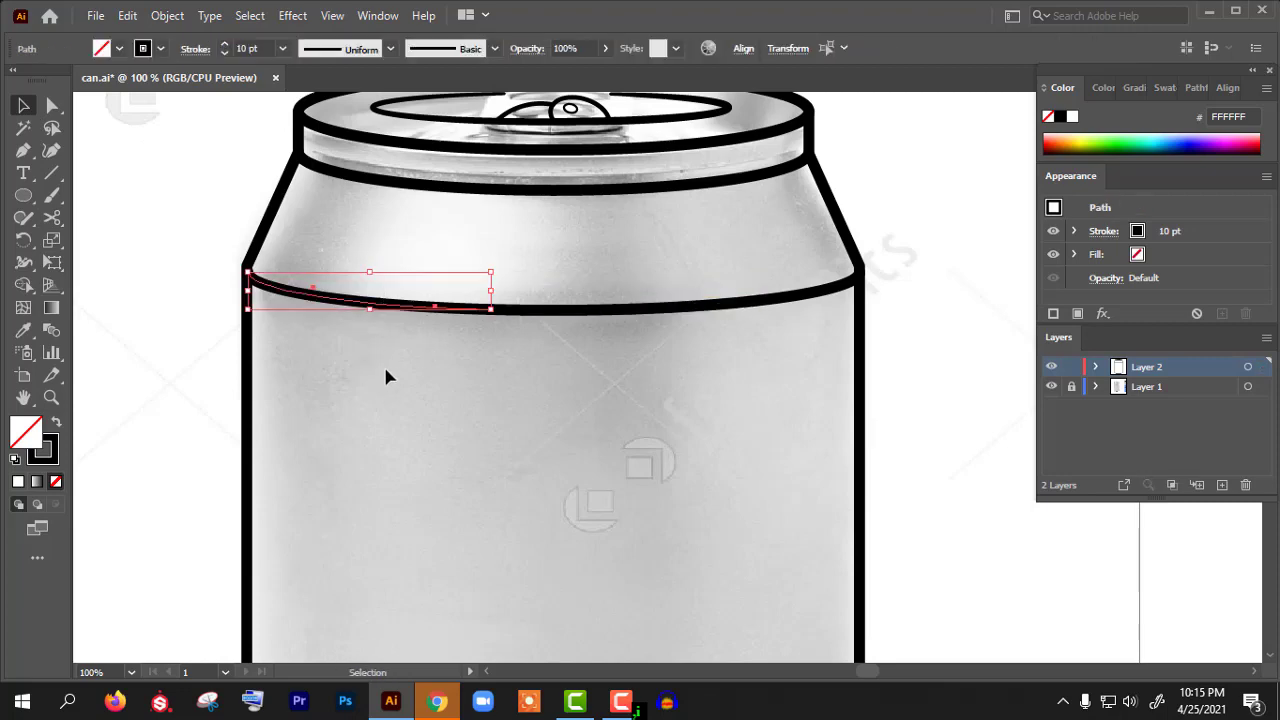
drag(530, 268, 538, 387)
drag(748, 274, 766, 371)
click(668, 343)
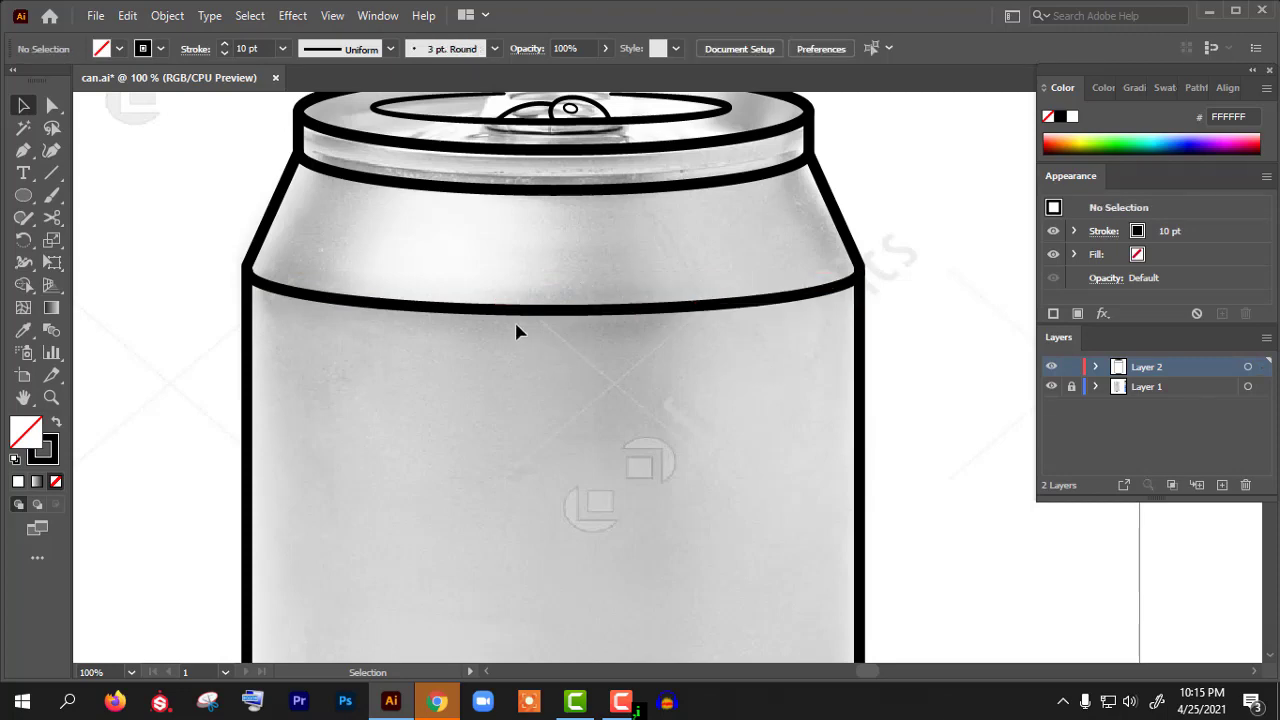
drag(486, 292, 492, 378)
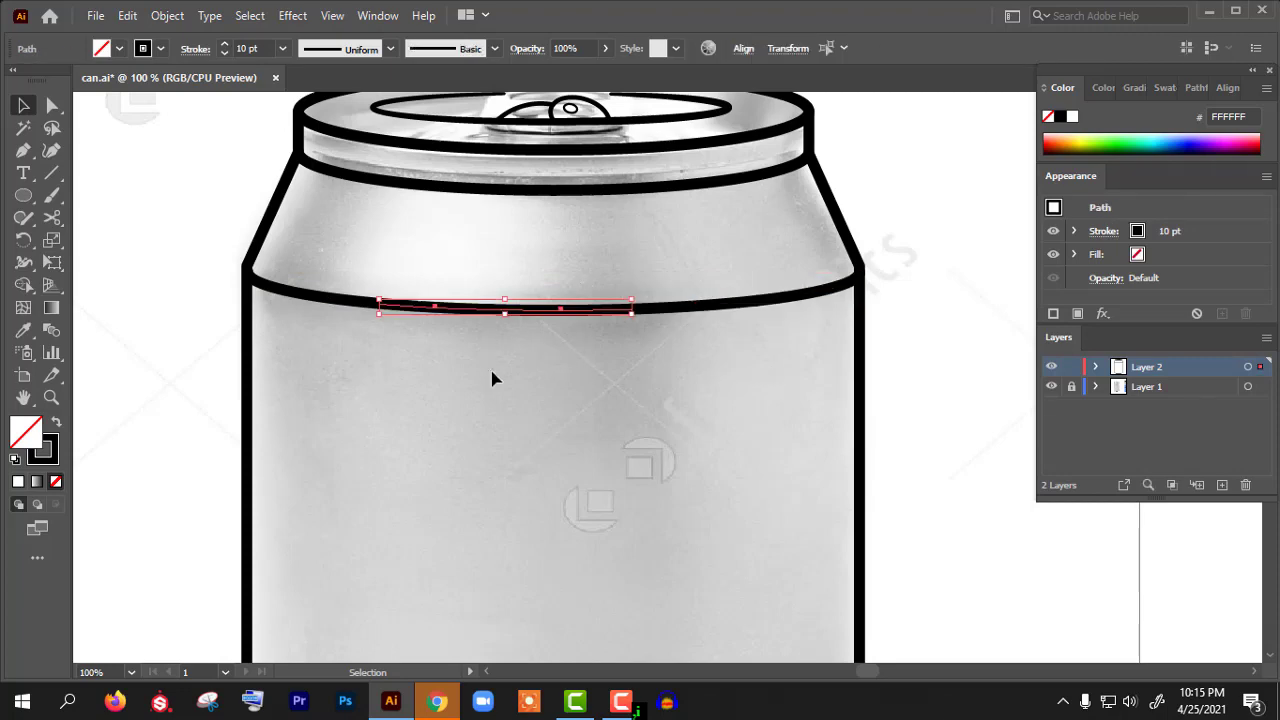
click(347, 349)
key(a)
drag(486, 290, 506, 383)
key(ctrl+z)
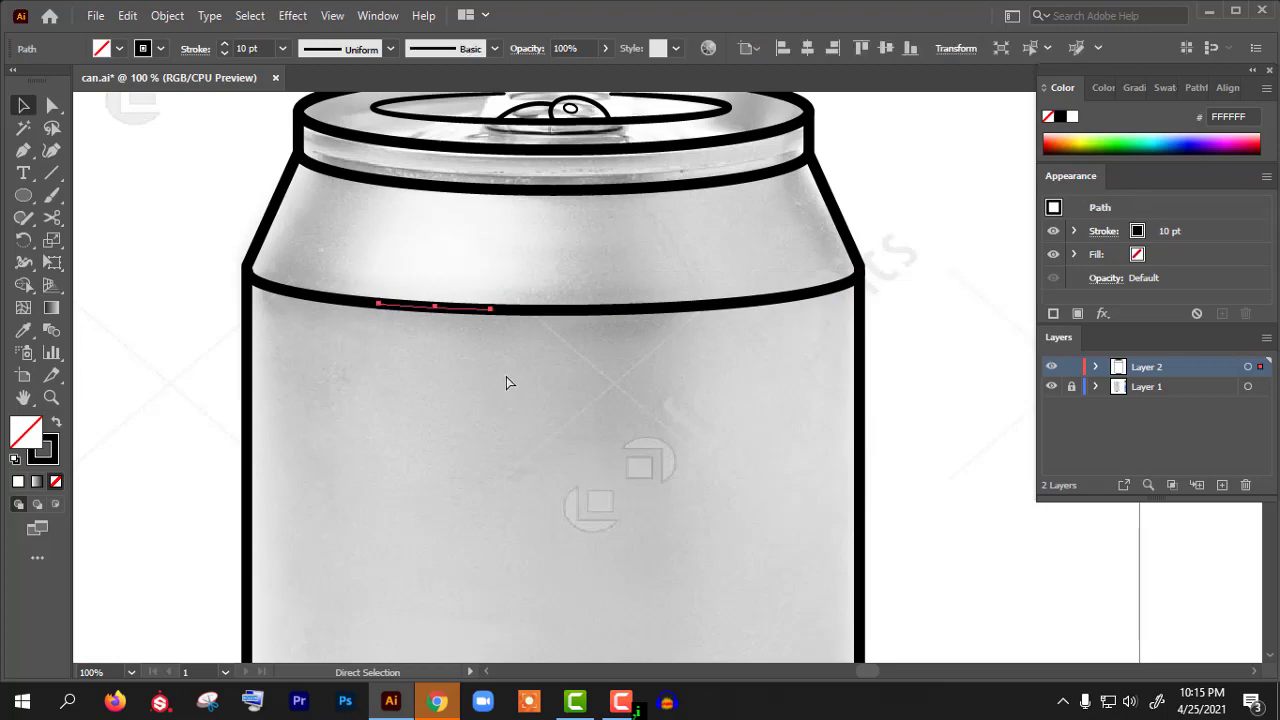
key(v)
key(Delete)
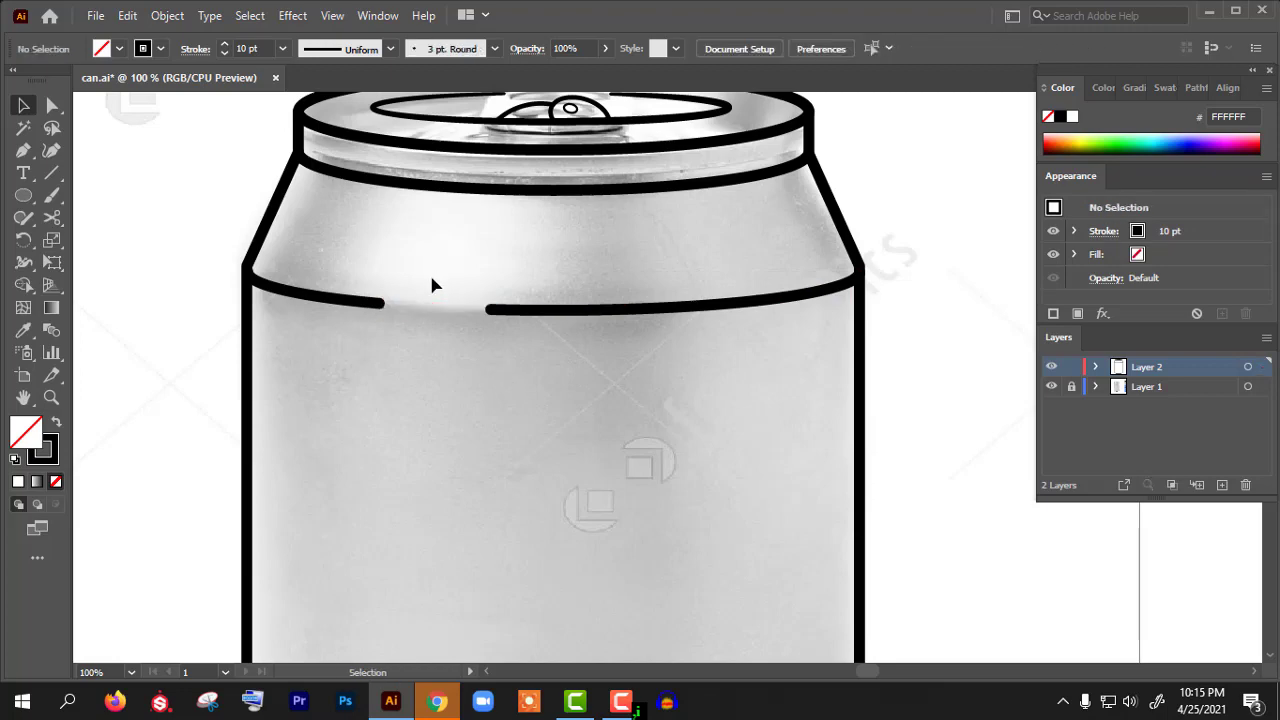
drag(697, 284, 708, 363)
click(669, 368)
click(56, 216)
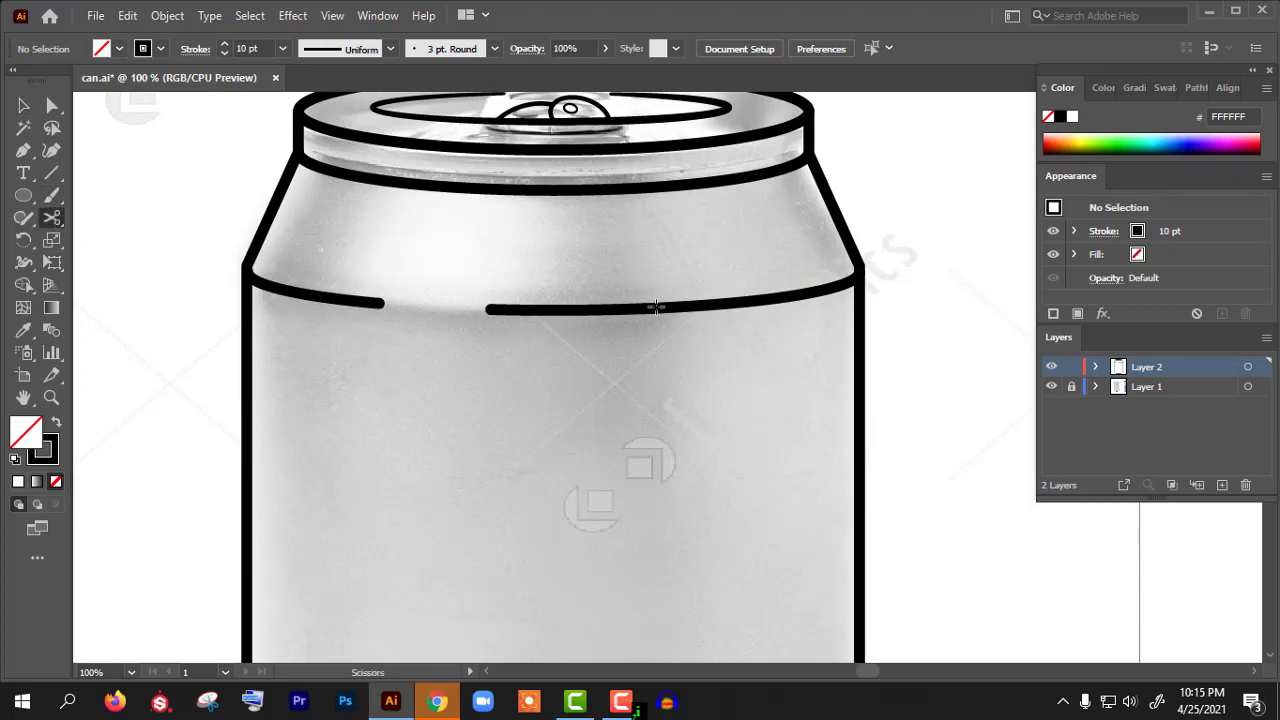
click(652, 309)
click(826, 372)
click(24, 104)
- Cut the remaining long part of the shoulder line at two points right of centre and delete the segment between them
drag(592, 244, 660, 372)
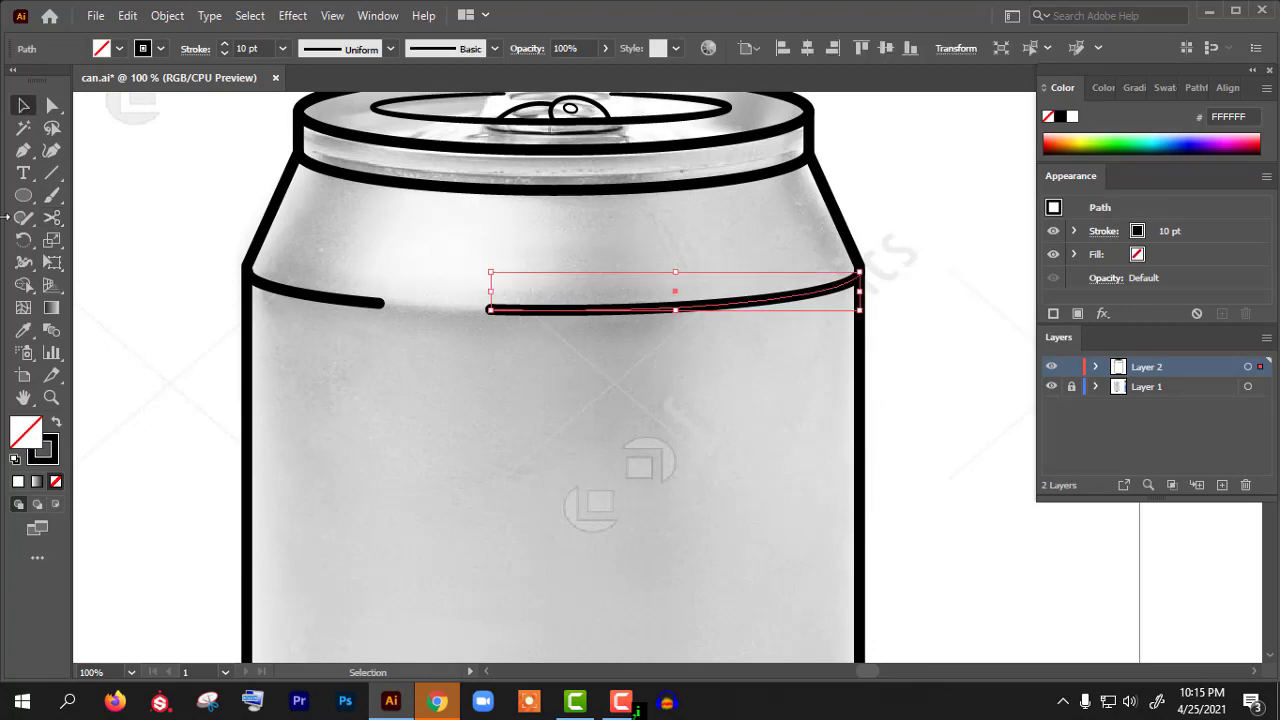
click(54, 220)
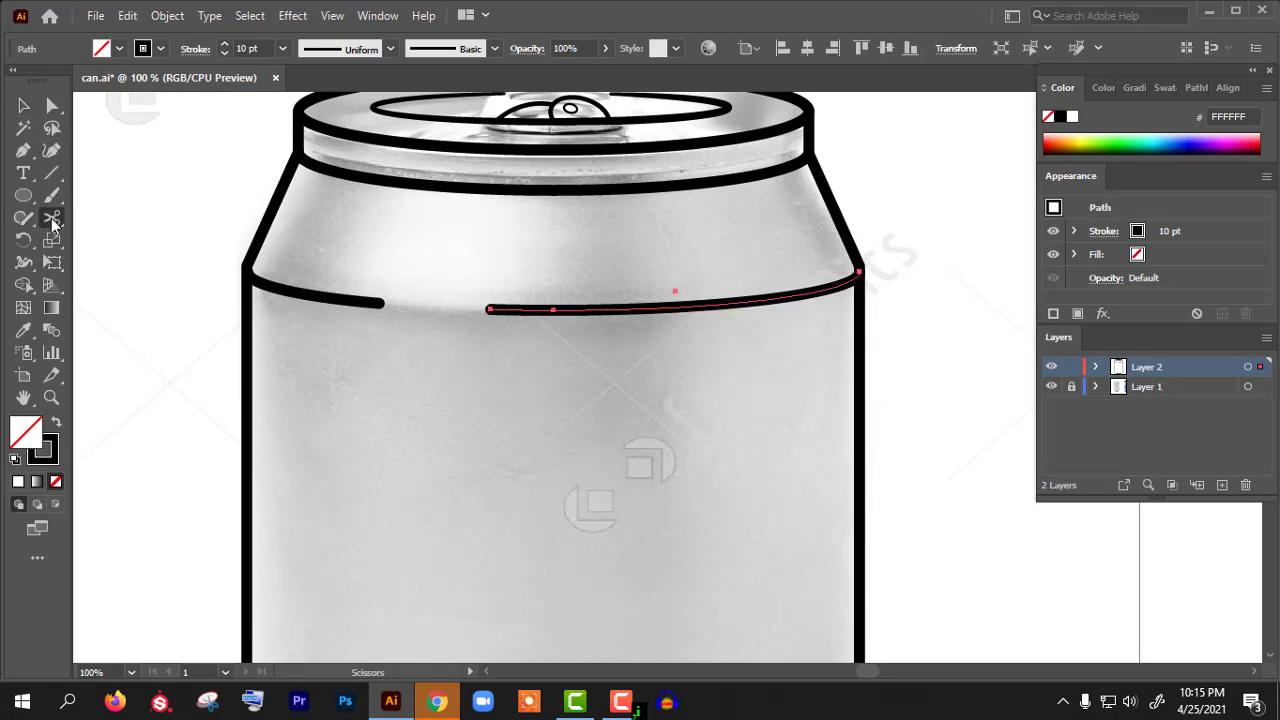
click(651, 310)
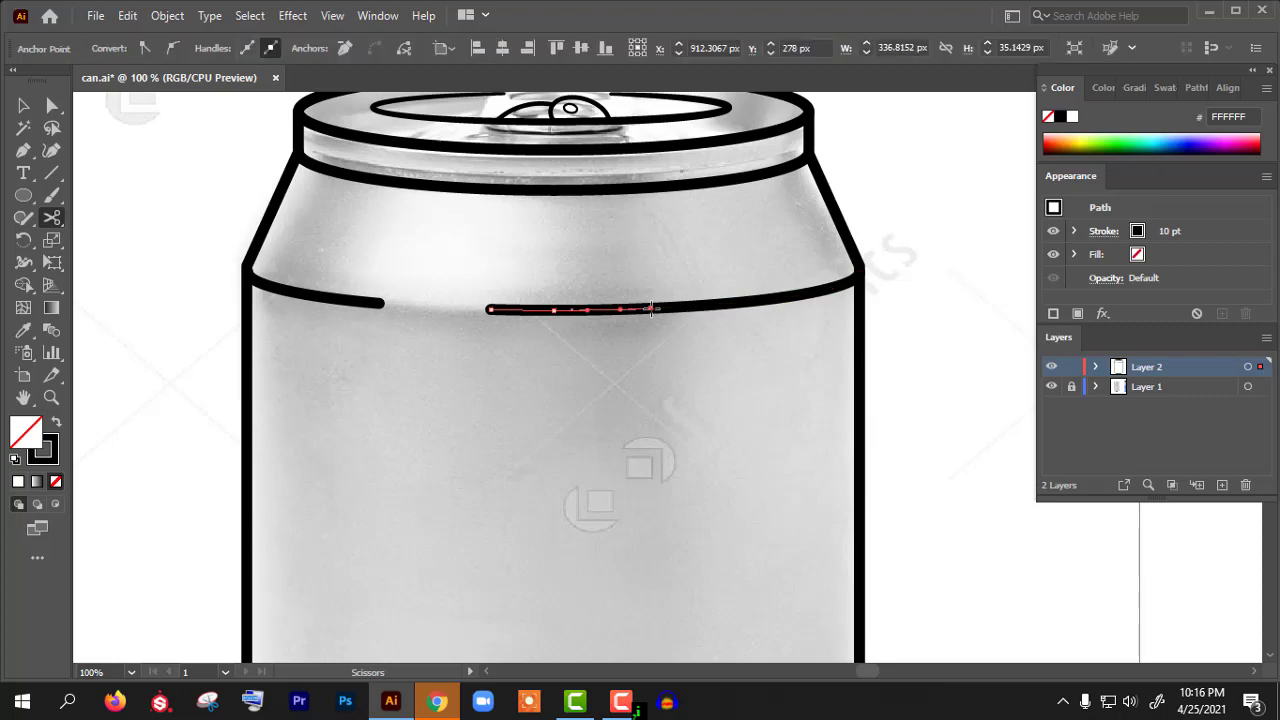
click(757, 301)
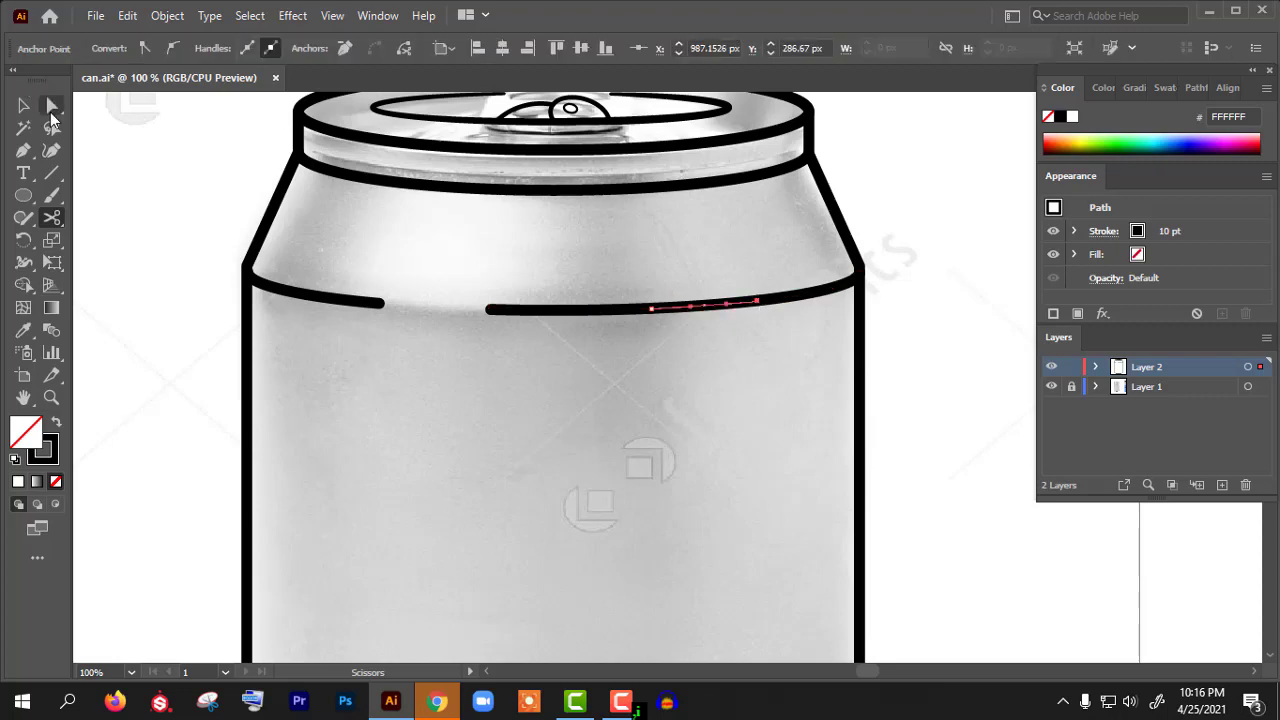
click(52, 104)
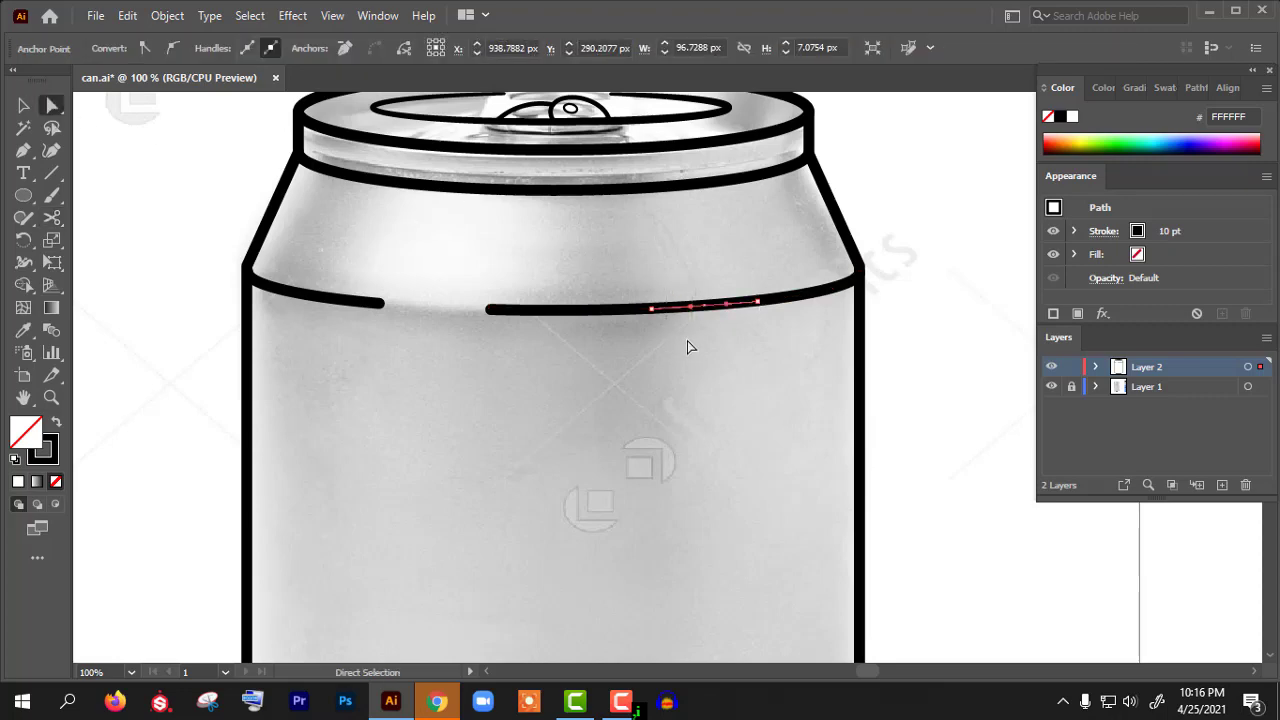
key(Delete)
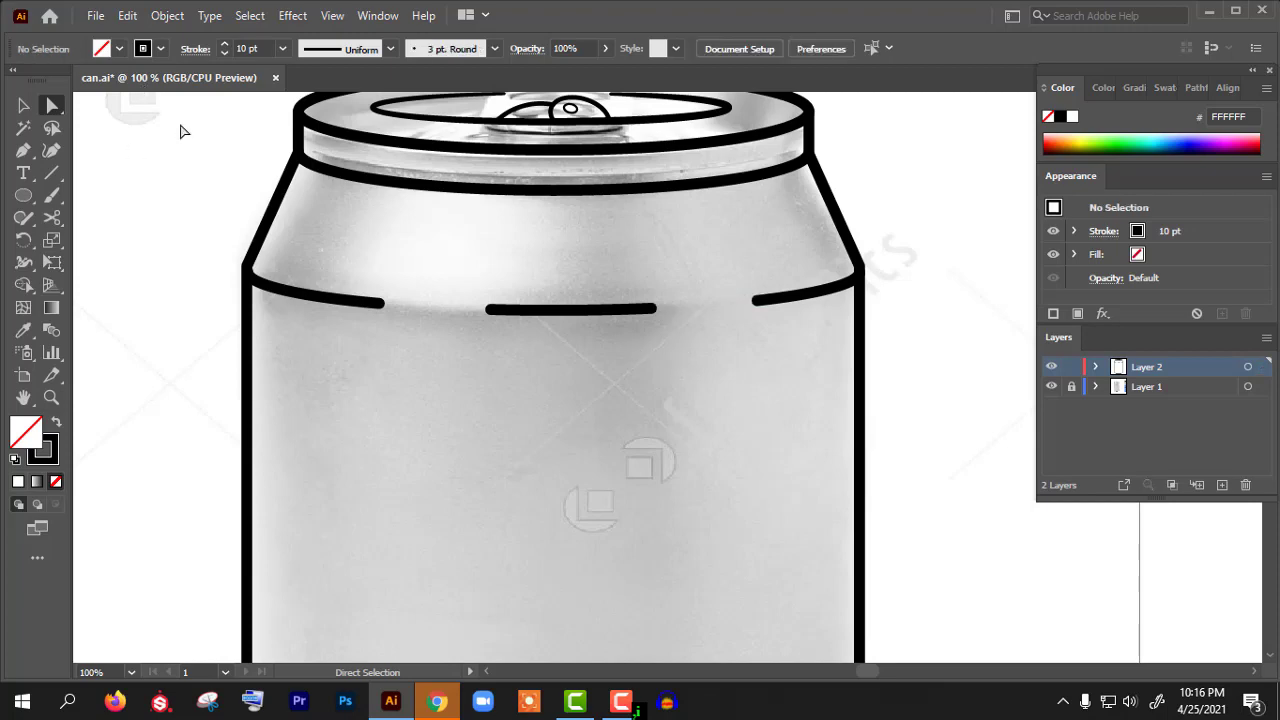
- Taper the inner end of the left shoulder-line dash with the Width tool
scroll(241, 236, up, 2)
scroll(459, 282, down, 1)
drag(494, 247, 538, 334)
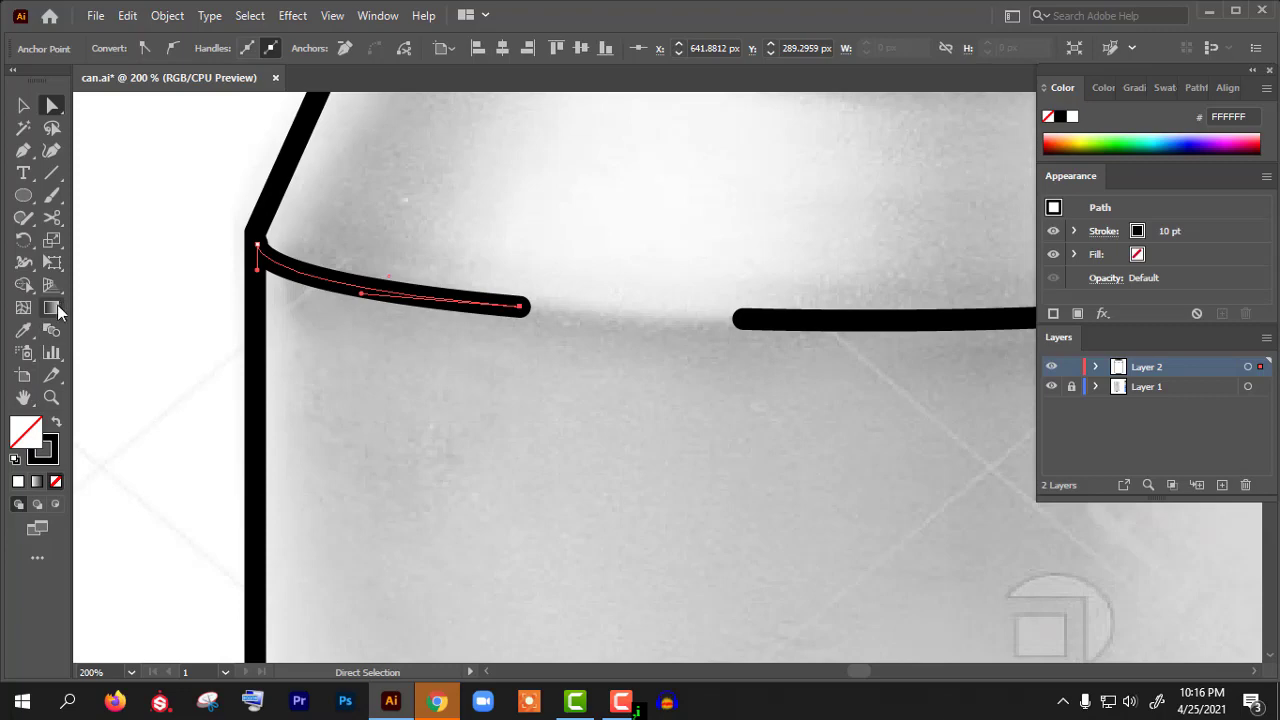
click(26, 265)
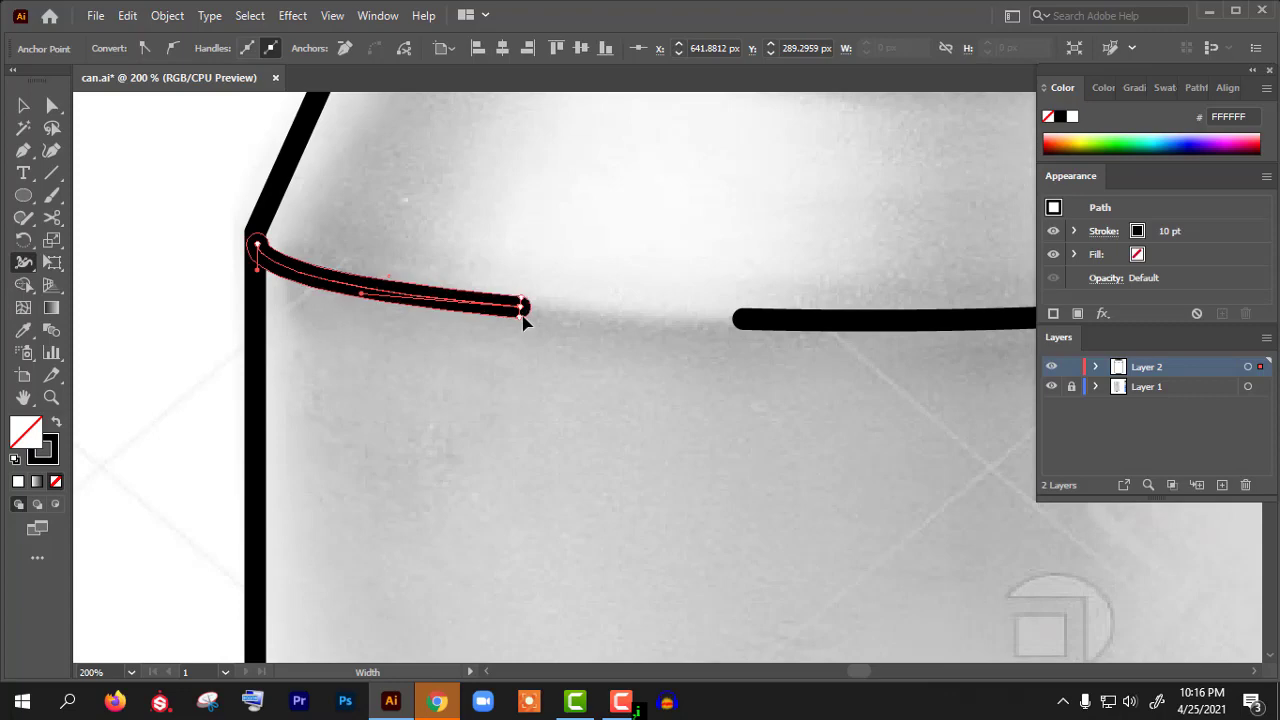
drag(523, 319, 524, 317)
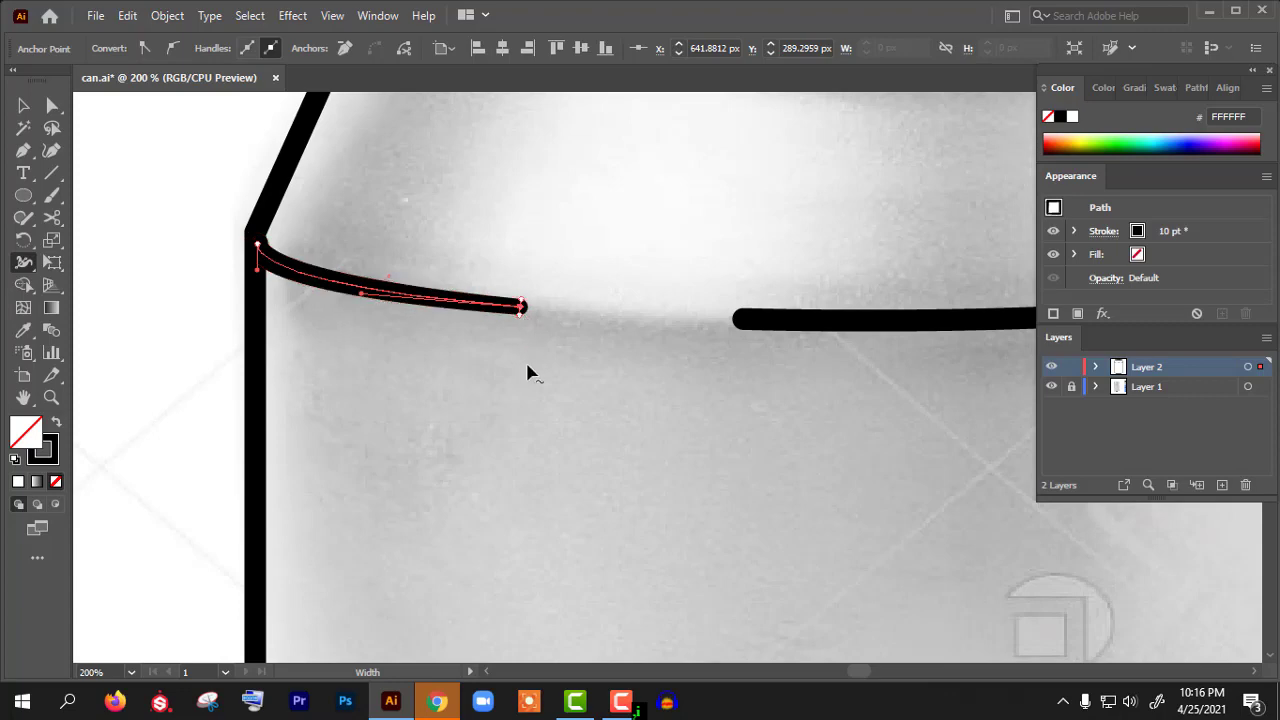
- Taper both ends of the middle shoulder-line dash with the Width tool, keeping its centre thick
scroll(320, 343, down, 2)
scroll(537, 330, up, 1)
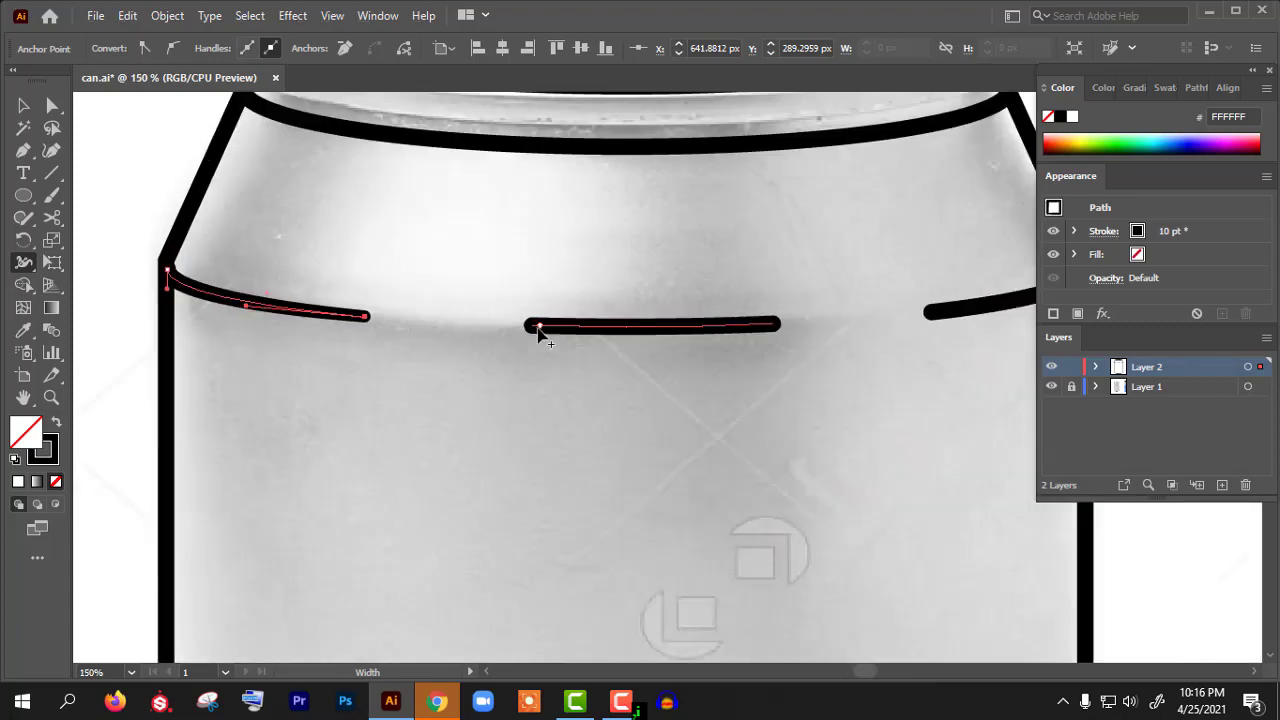
click(643, 333)
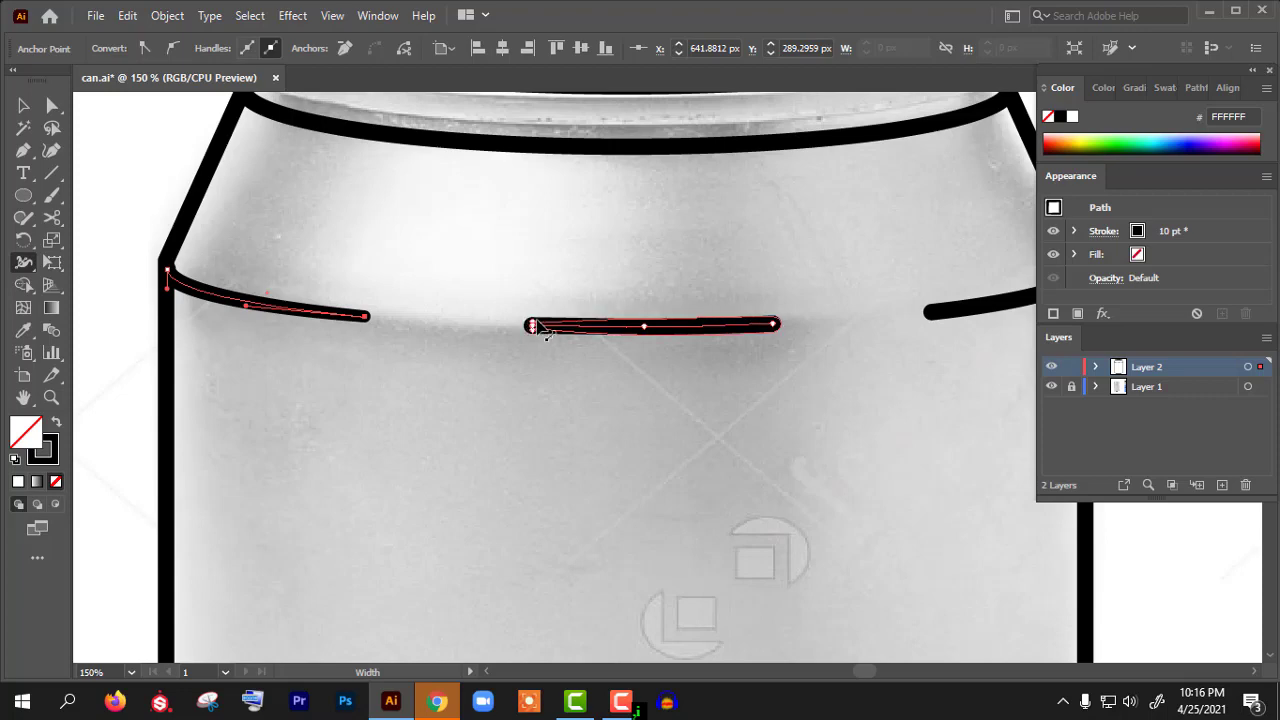
scroll(546, 335, up, 3)
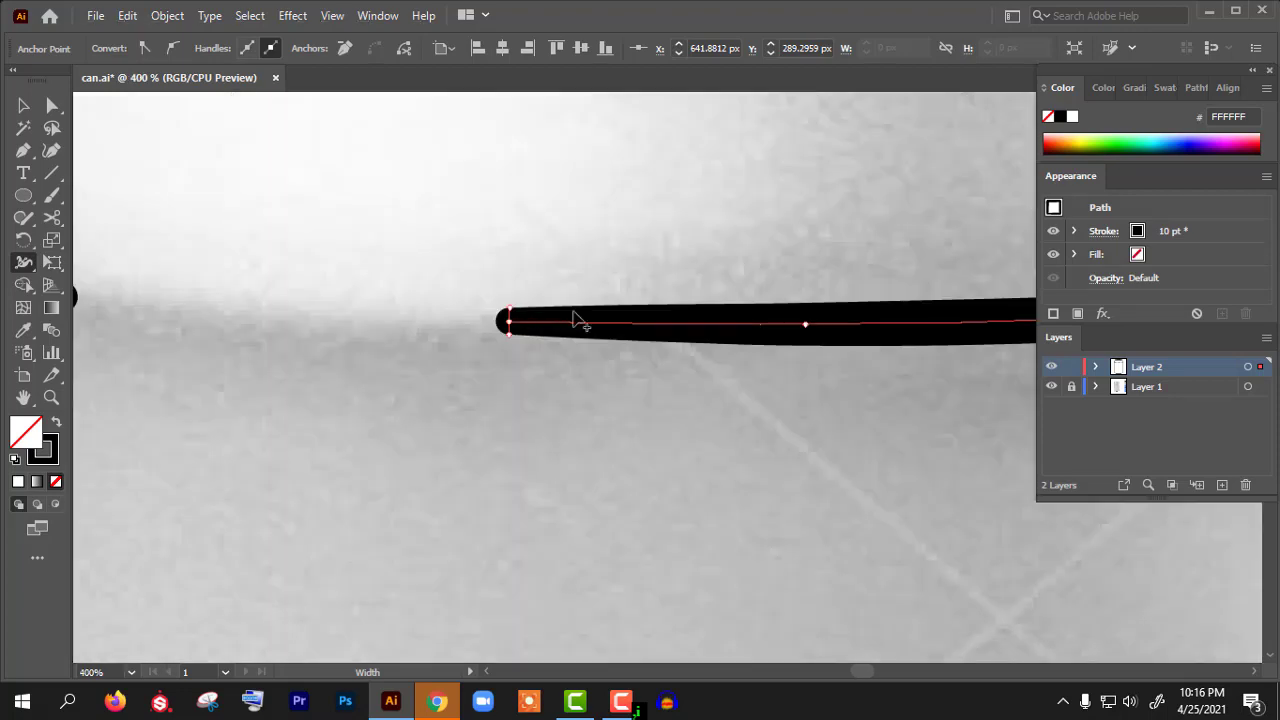
scroll(880, 355, down, 2)
scroll(845, 318, up, 2)
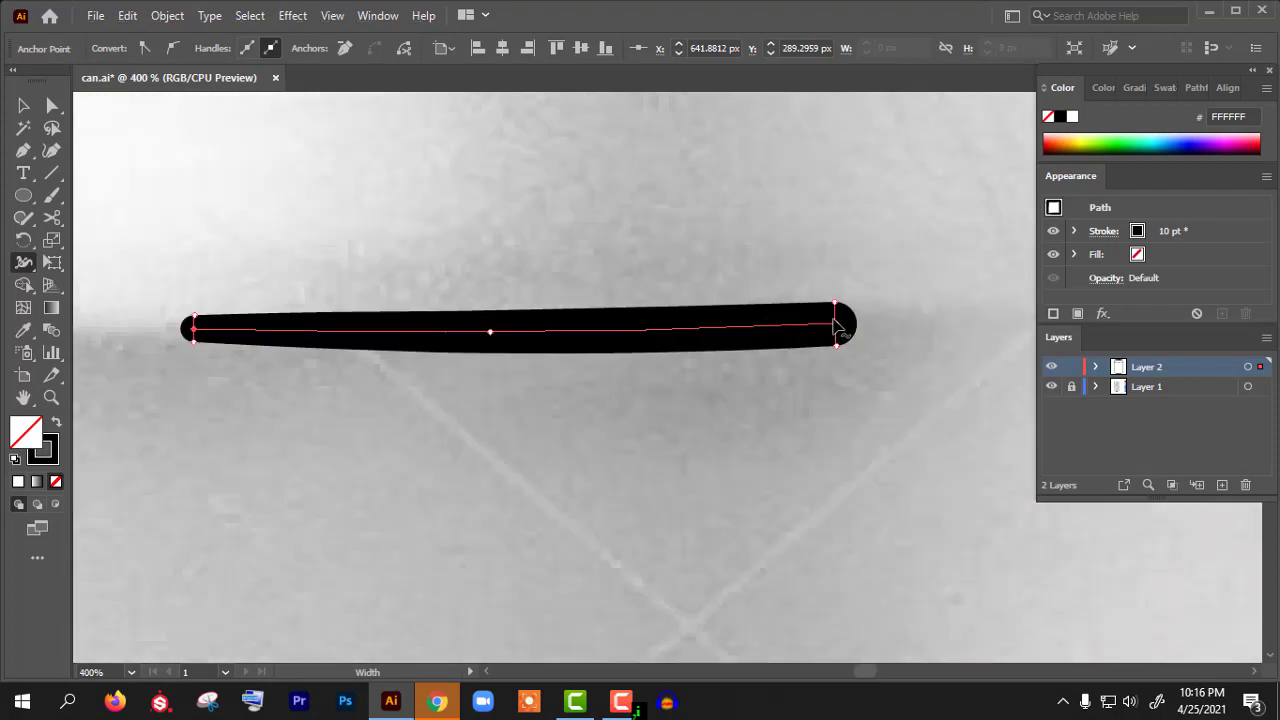
drag(836, 304, 836, 319)
- Taper the inner end of the right shoulder-line dash with the Width tool
scroll(688, 414, down, 3)
scroll(743, 386, down, 1)
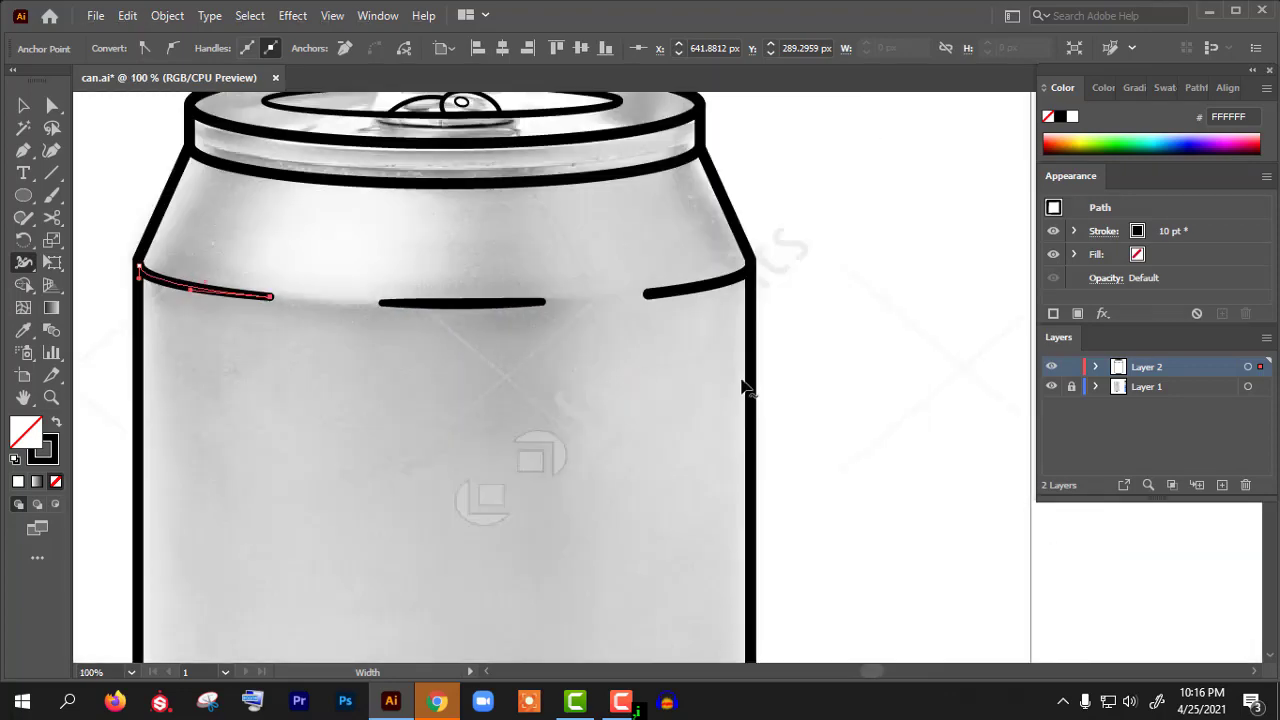
scroll(556, 322, up, 3)
scroll(553, 318, up, 2)
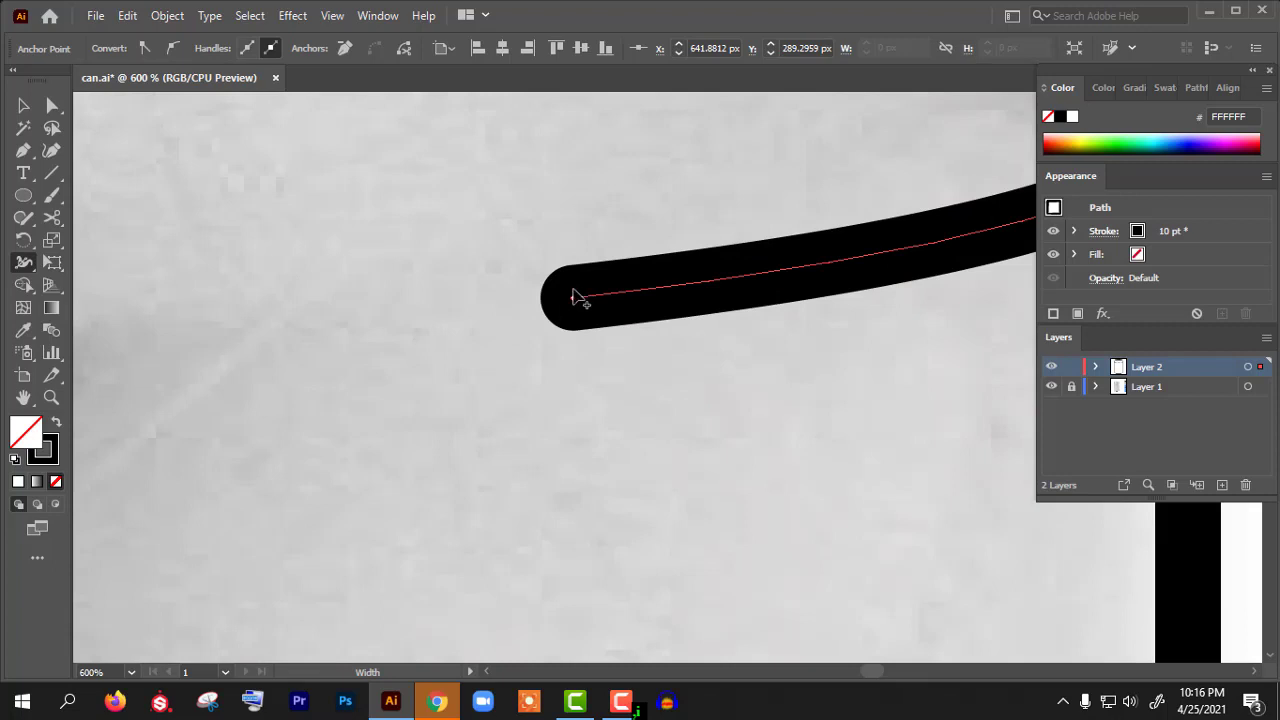
drag(575, 305, 578, 314)
- Deselect the artwork and examine the whole can outline with its broken shoulder line beside the colour swatches
scroll(585, 370, down, 6)
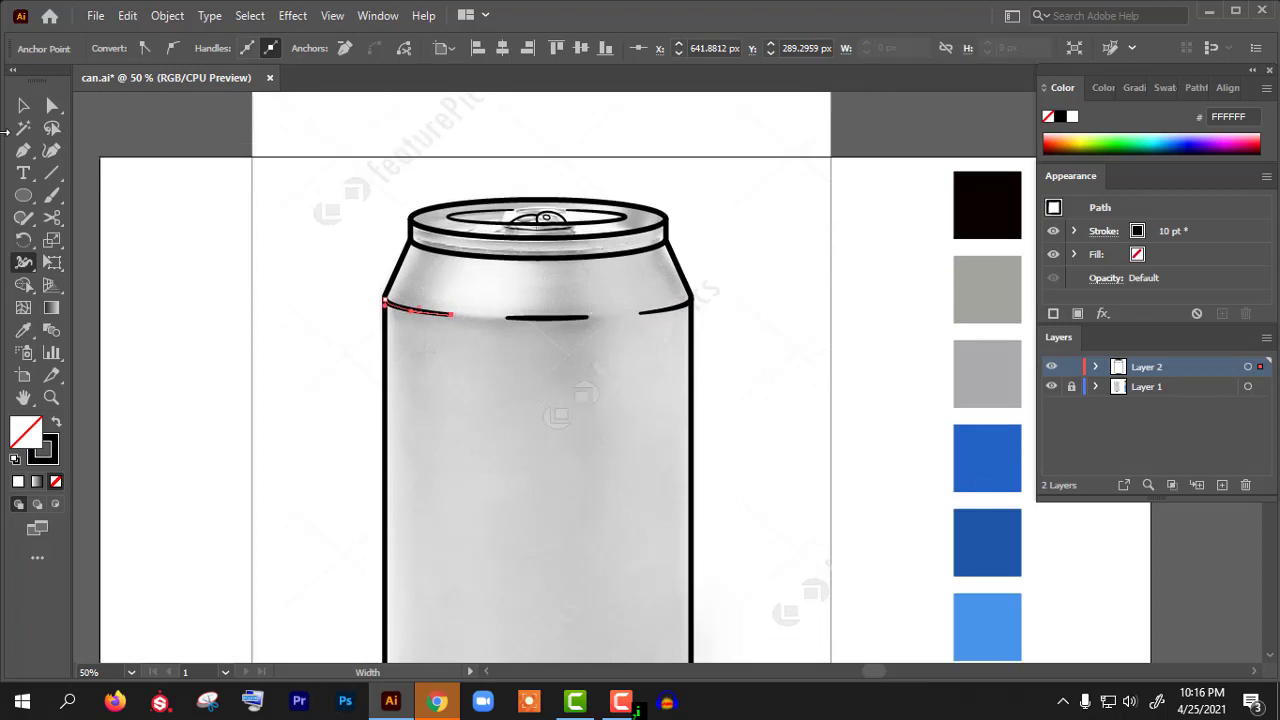
click(23, 105)
click(243, 341)
scroll(437, 256, down, 2)
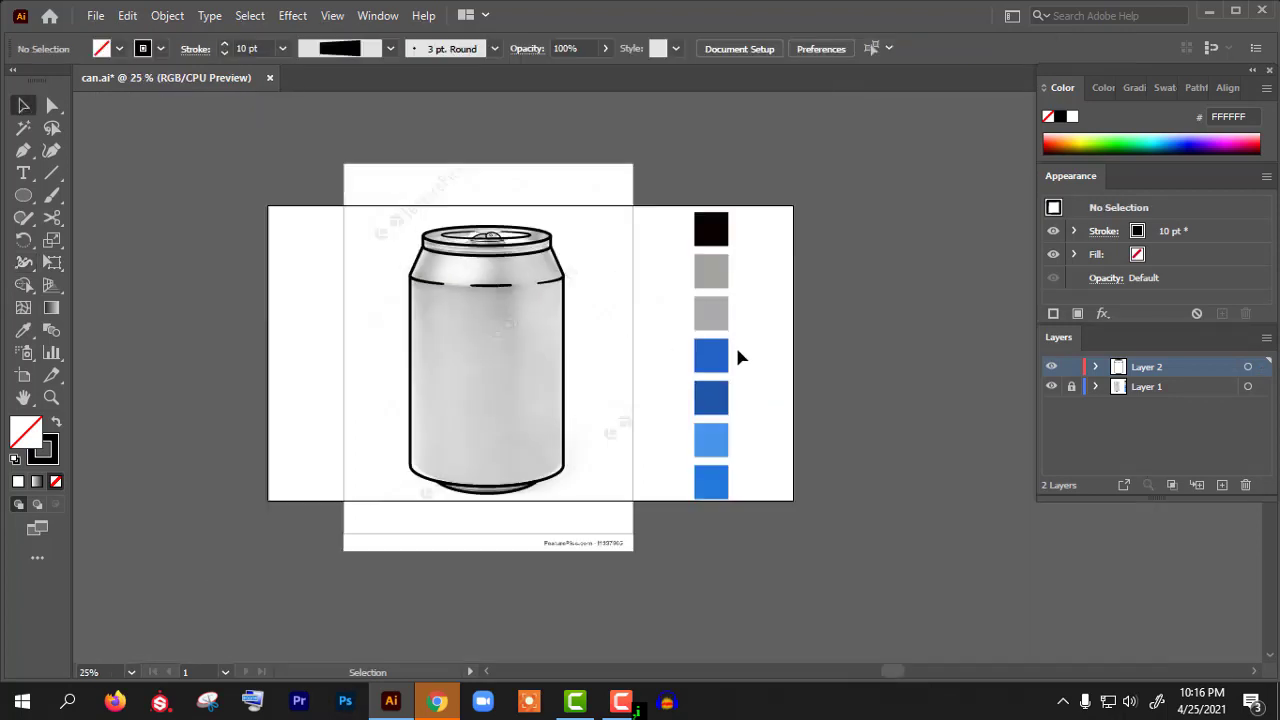
scroll(581, 283, down, 1)
scroll(581, 281, up, 1)
scroll(580, 260, up, 1)
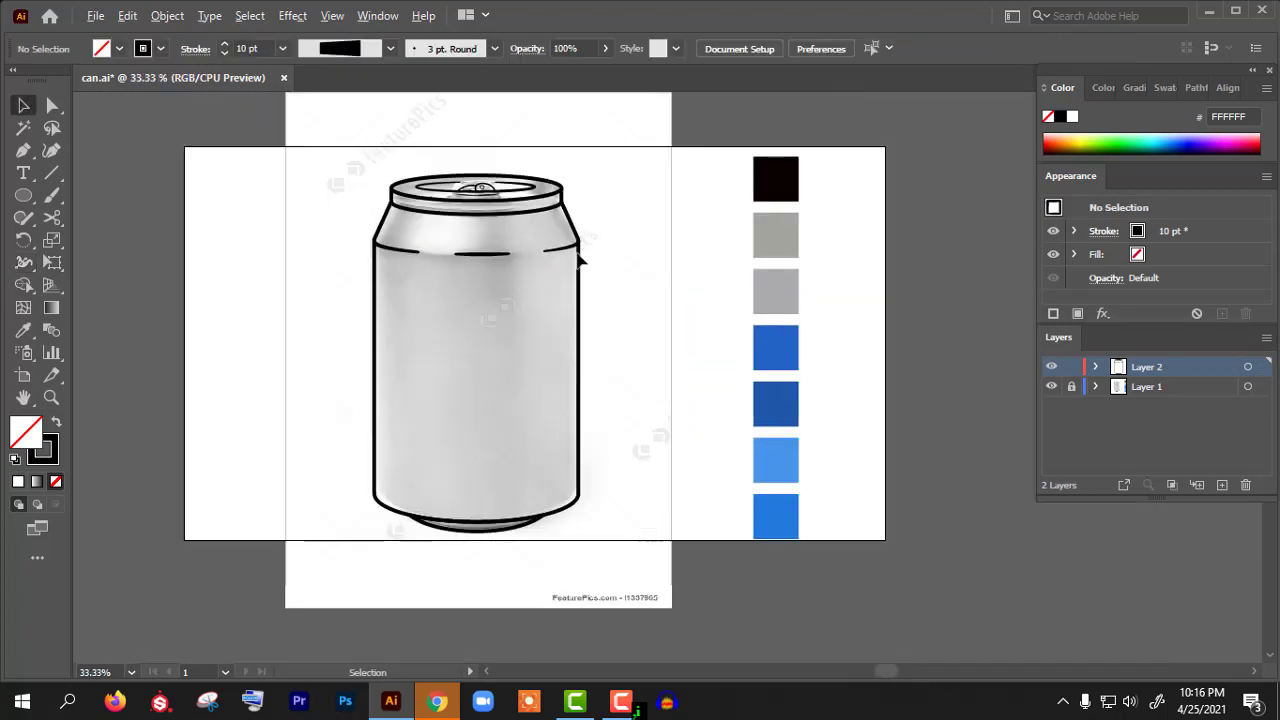
scroll(581, 258, down, 1)
scroll(578, 230, down, 1)
scroll(574, 250, up, 2)
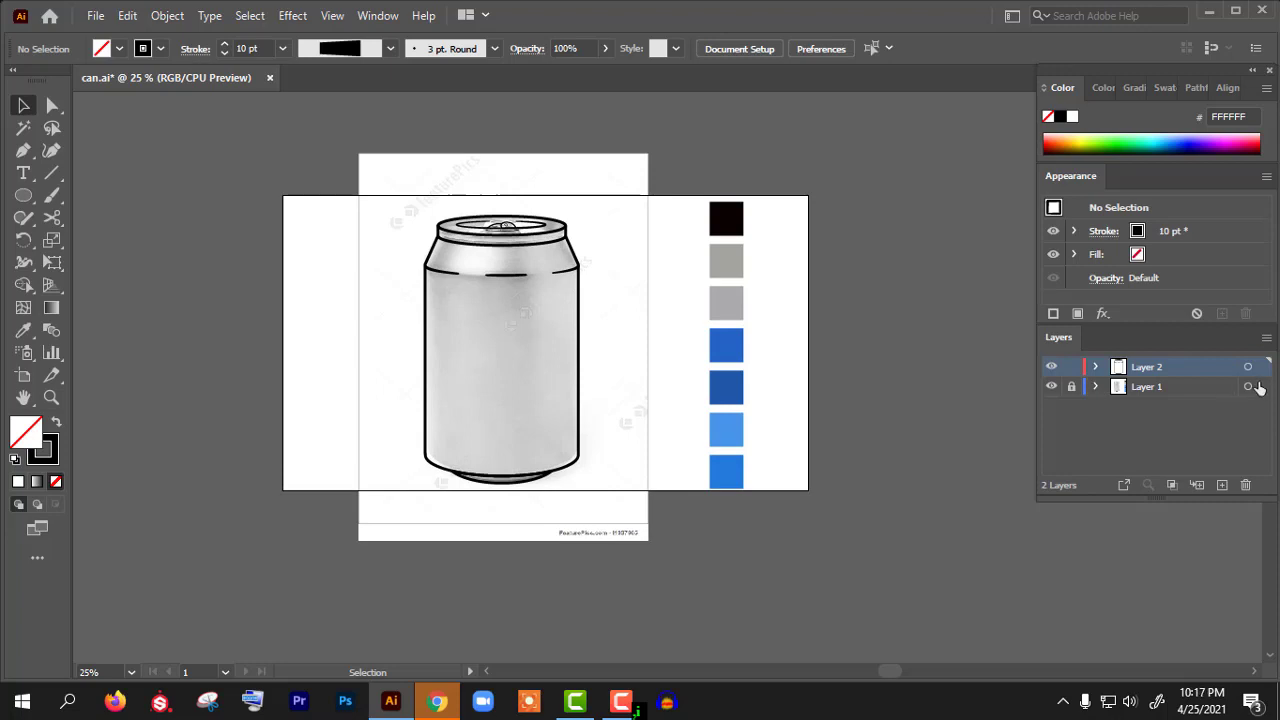
- Add a new layer, move it between Layer 2 and Layer 1, and rename it C
click(1222, 485)
drag(1176, 371, 1178, 392)
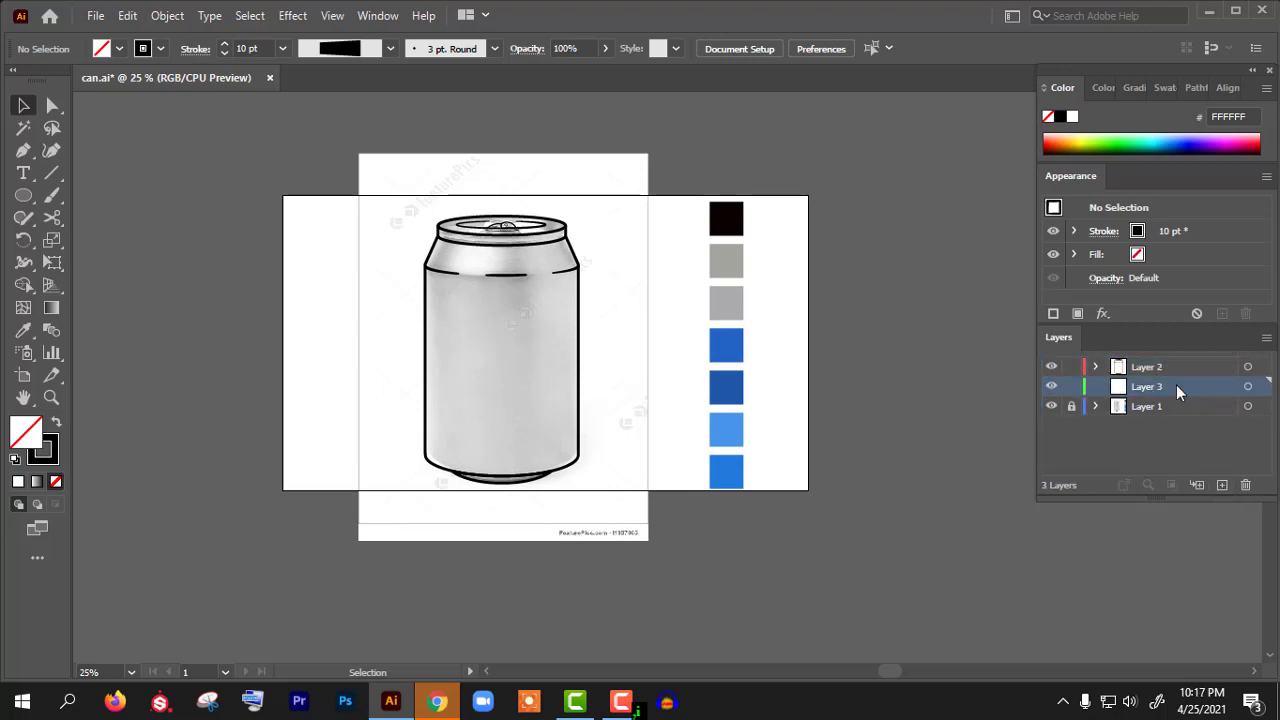
double_click(1150, 386)
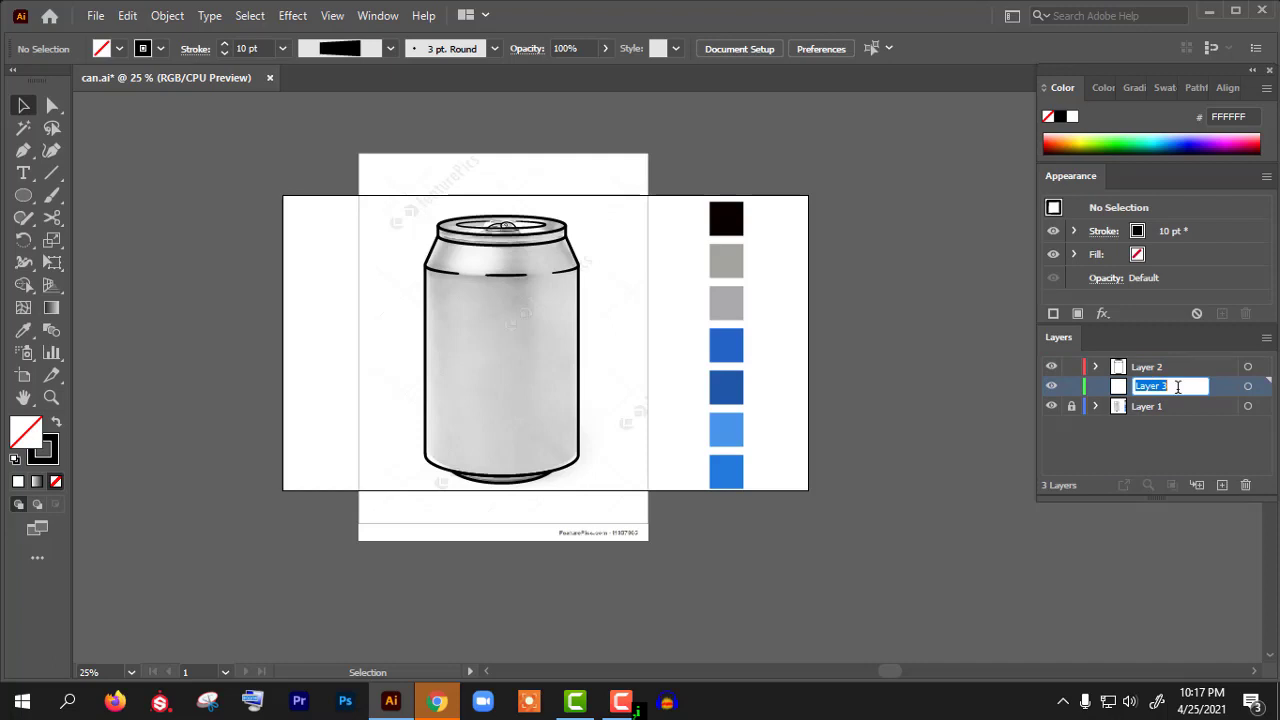
text(C)
click(1118, 458)
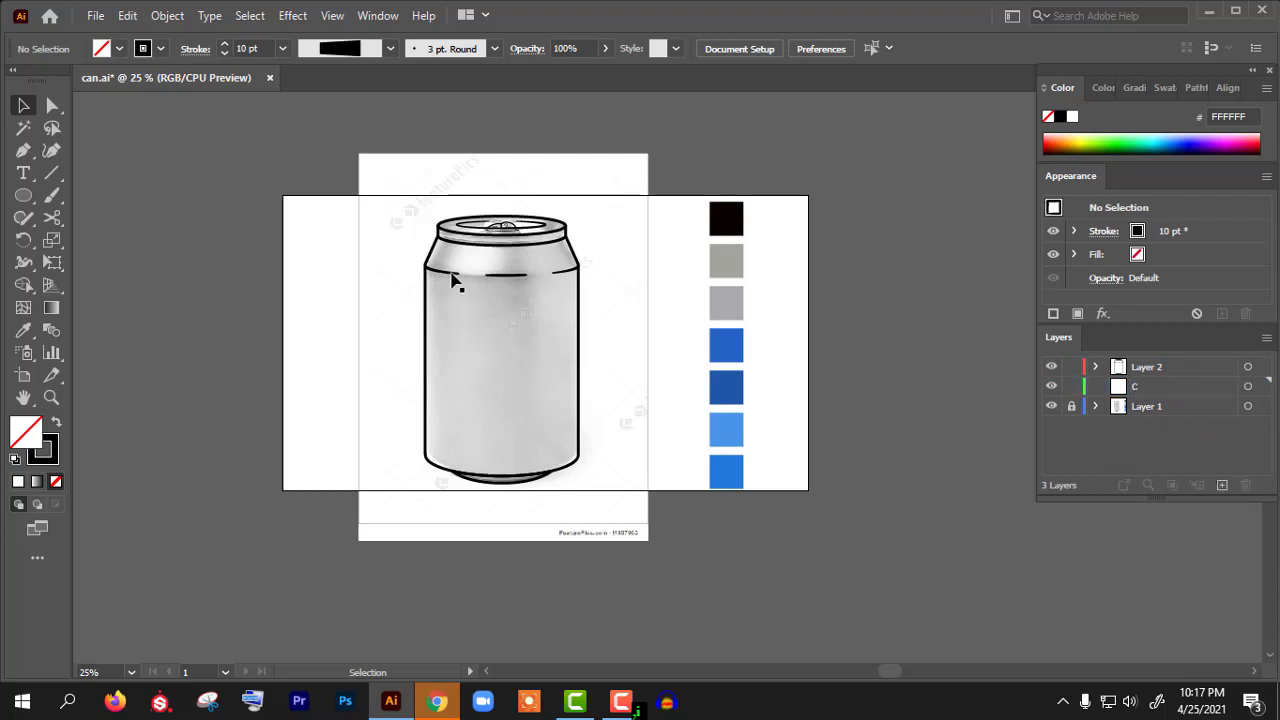
- Select the can's main outlines, leaving out the three shoulder-line dashes and the inner lid lines but keeping the pull tab selected
scroll(460, 275, up, 2)
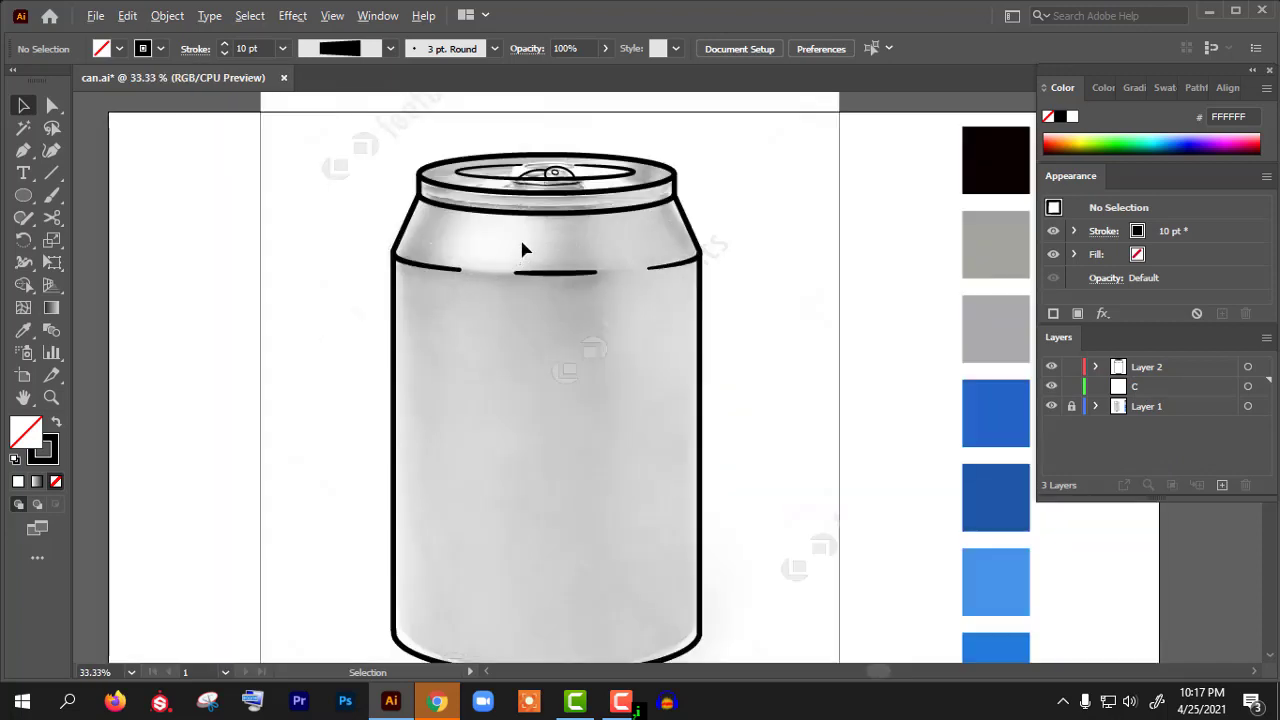
scroll(536, 242, down, 1)
drag(382, 126, 670, 563)
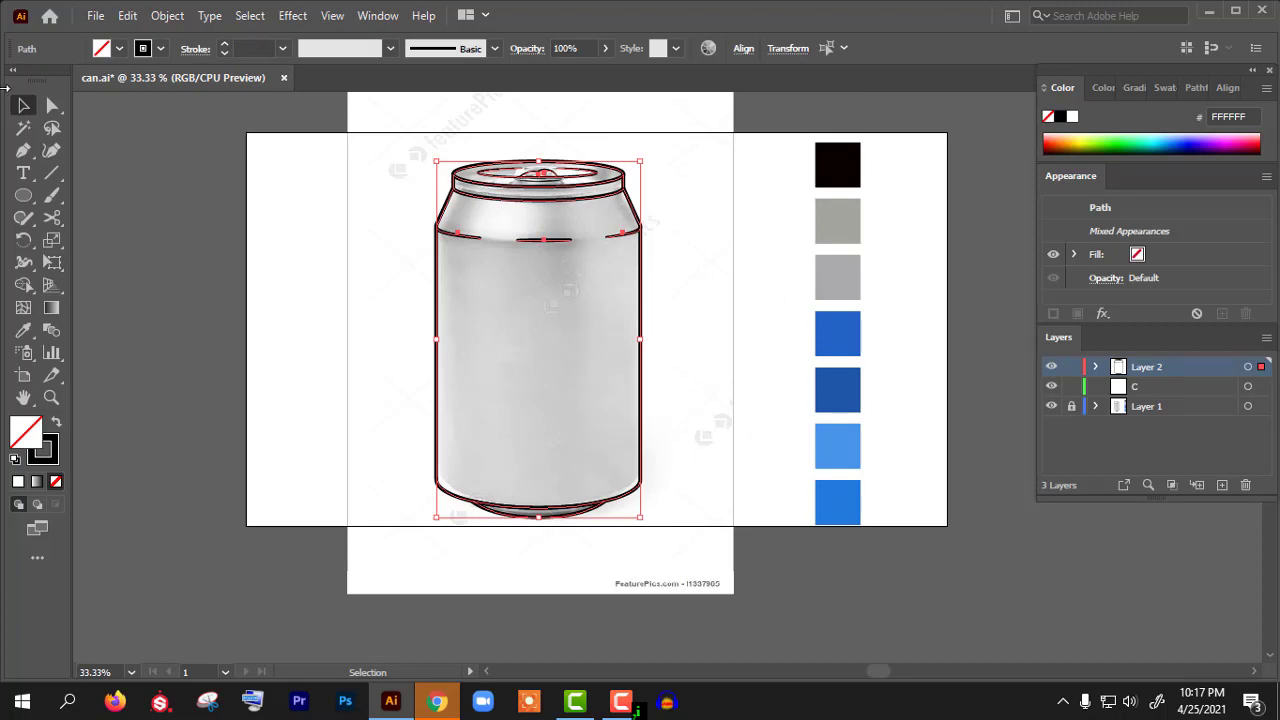
scroll(563, 248, up, 1)
scroll(457, 271, up, 3)
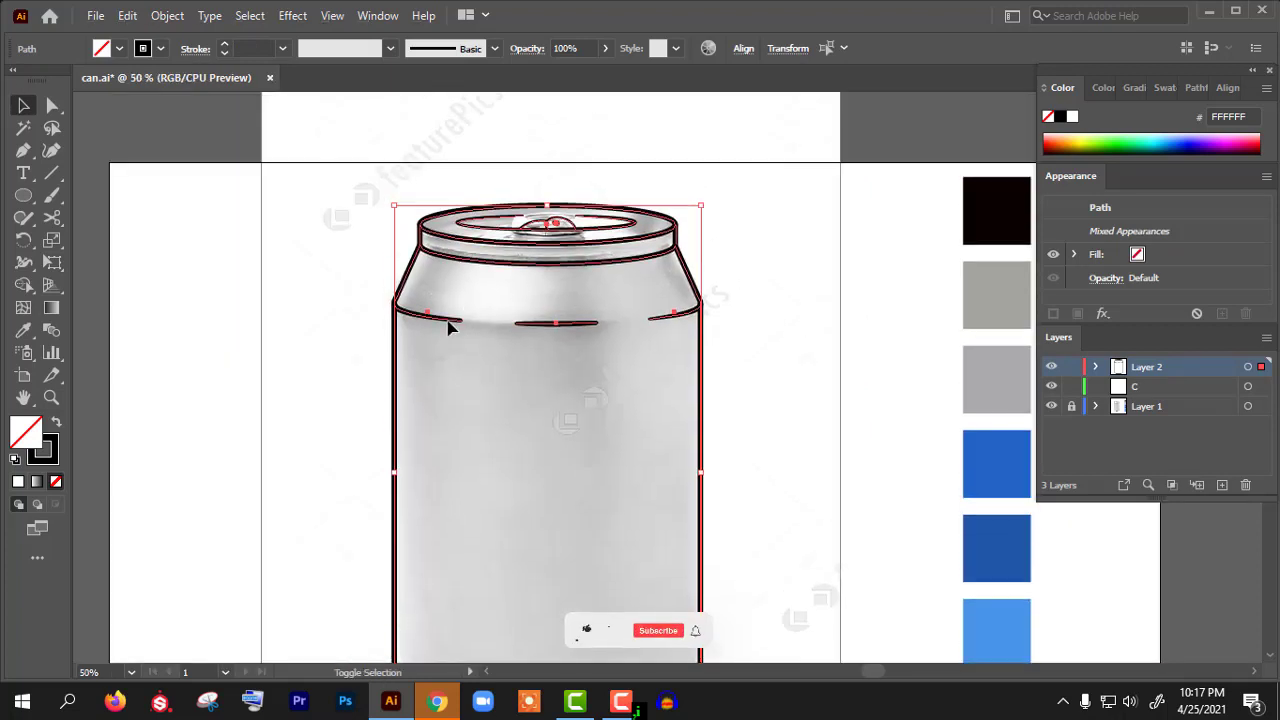
shift+click(448, 321)
shift+click(568, 325)
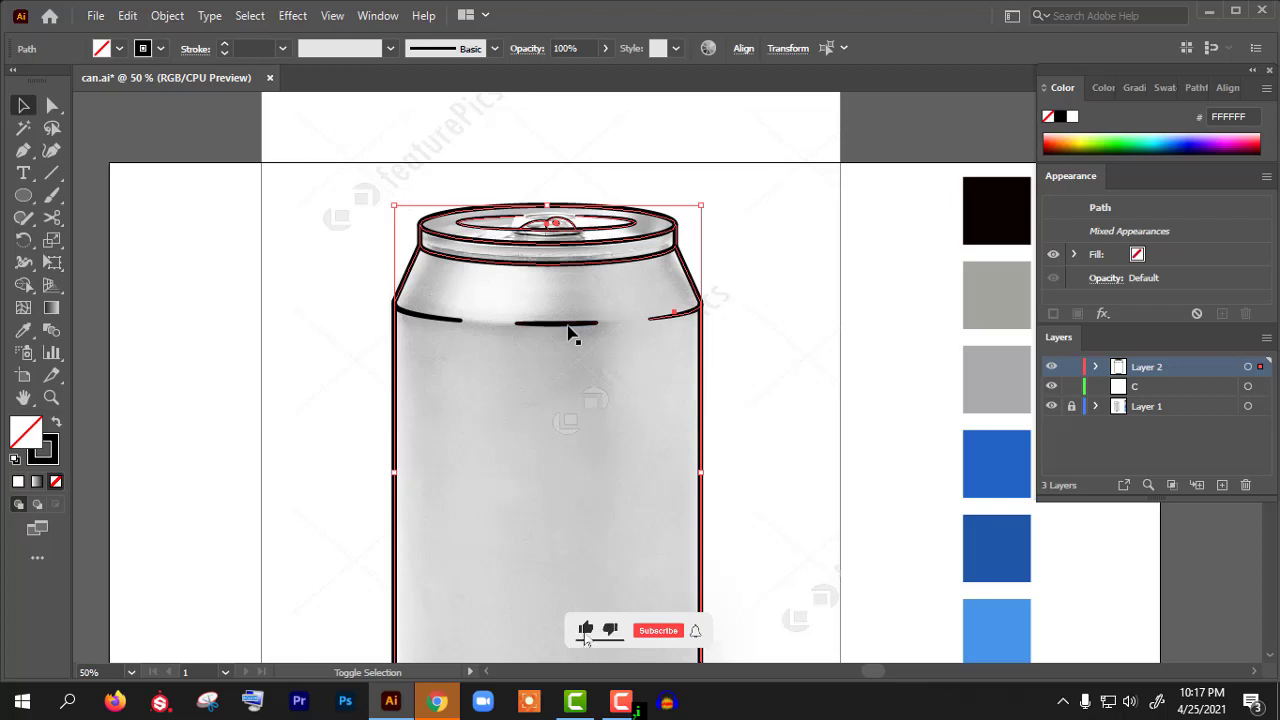
shift+click(675, 318)
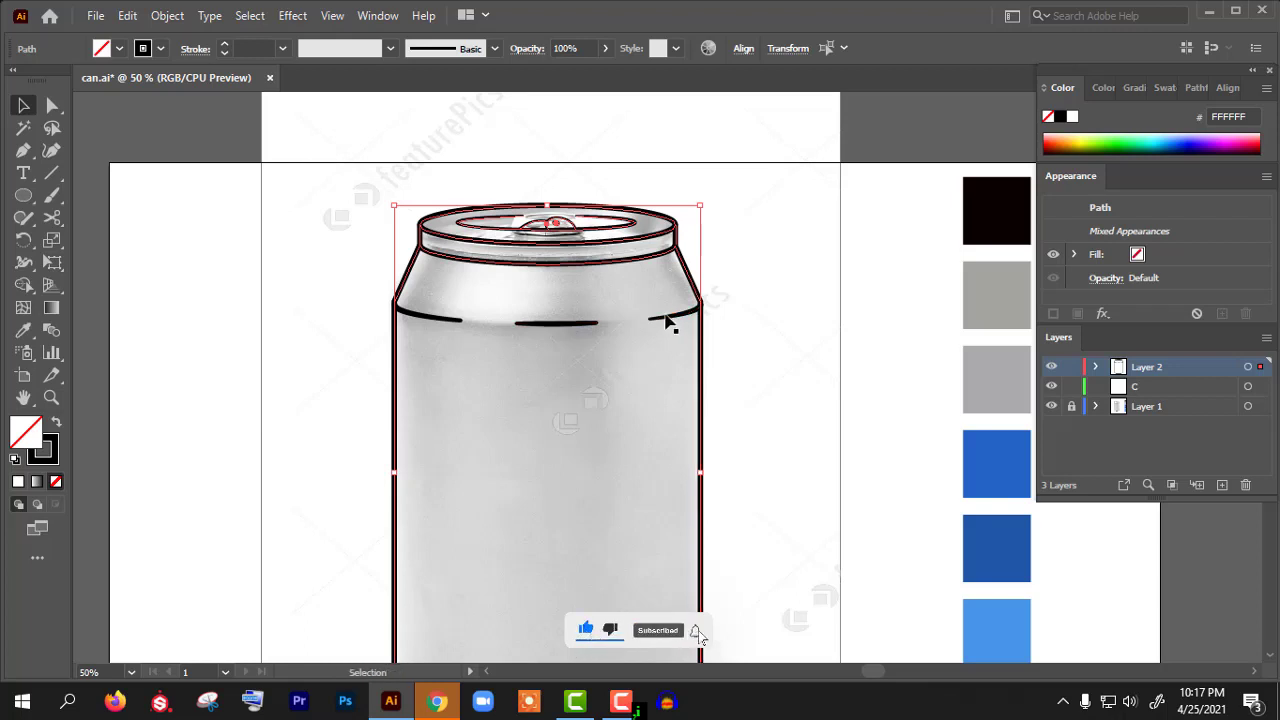
scroll(557, 278, up, 1)
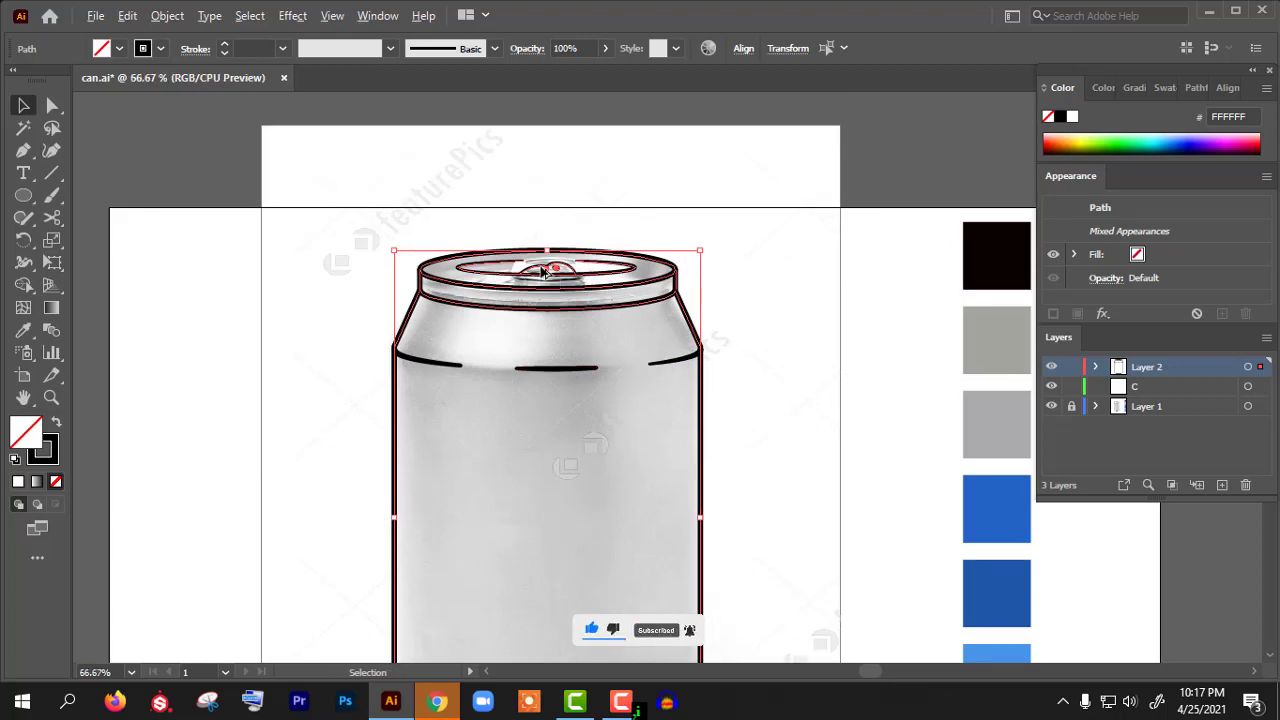
scroll(555, 278, up, 1)
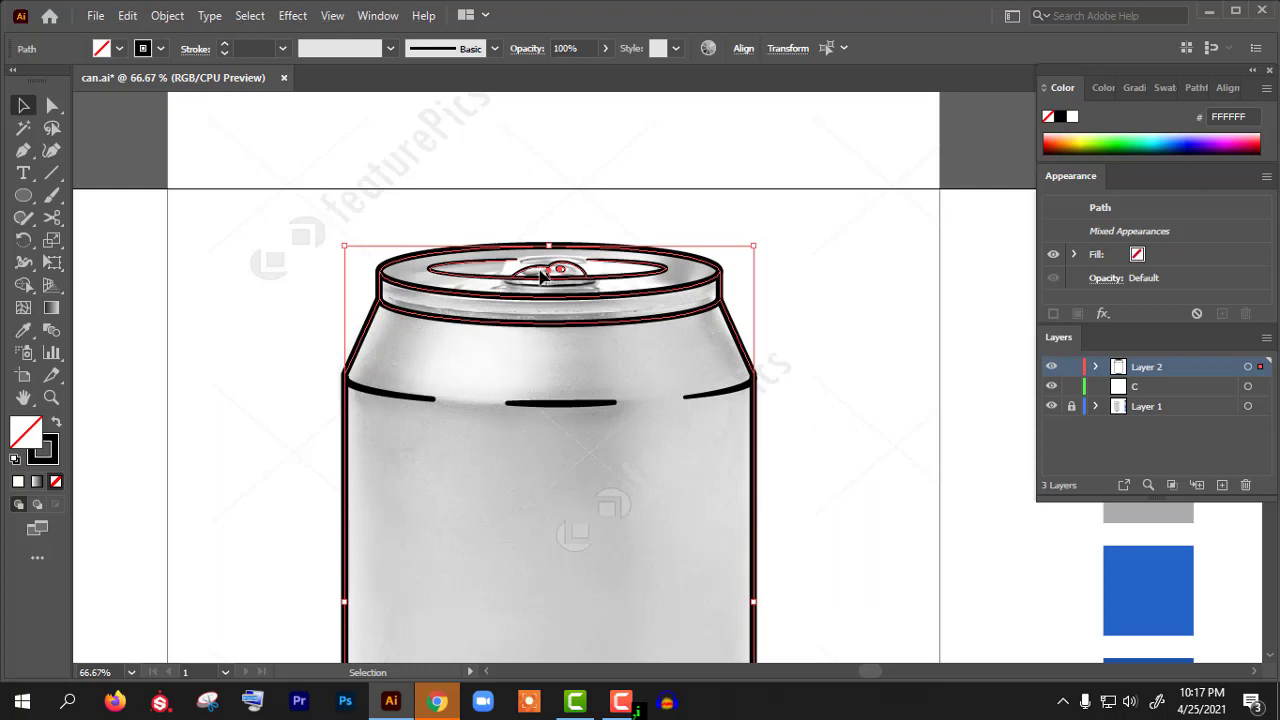
shift+click(625, 277)
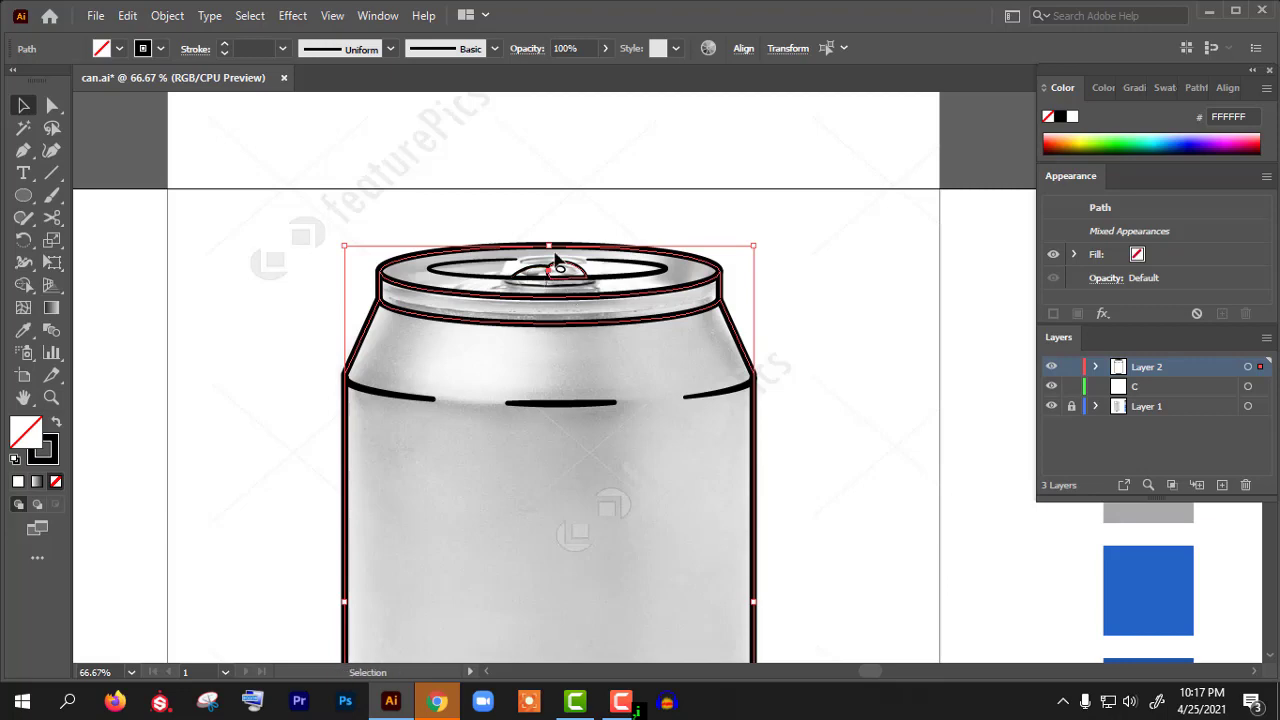
- Duplicate the selected outlines onto layer C and swap their fill and stroke so the copies are solid black
key(ctrl+minus)
key(ctrl+minus)
key(ctrl+minus)
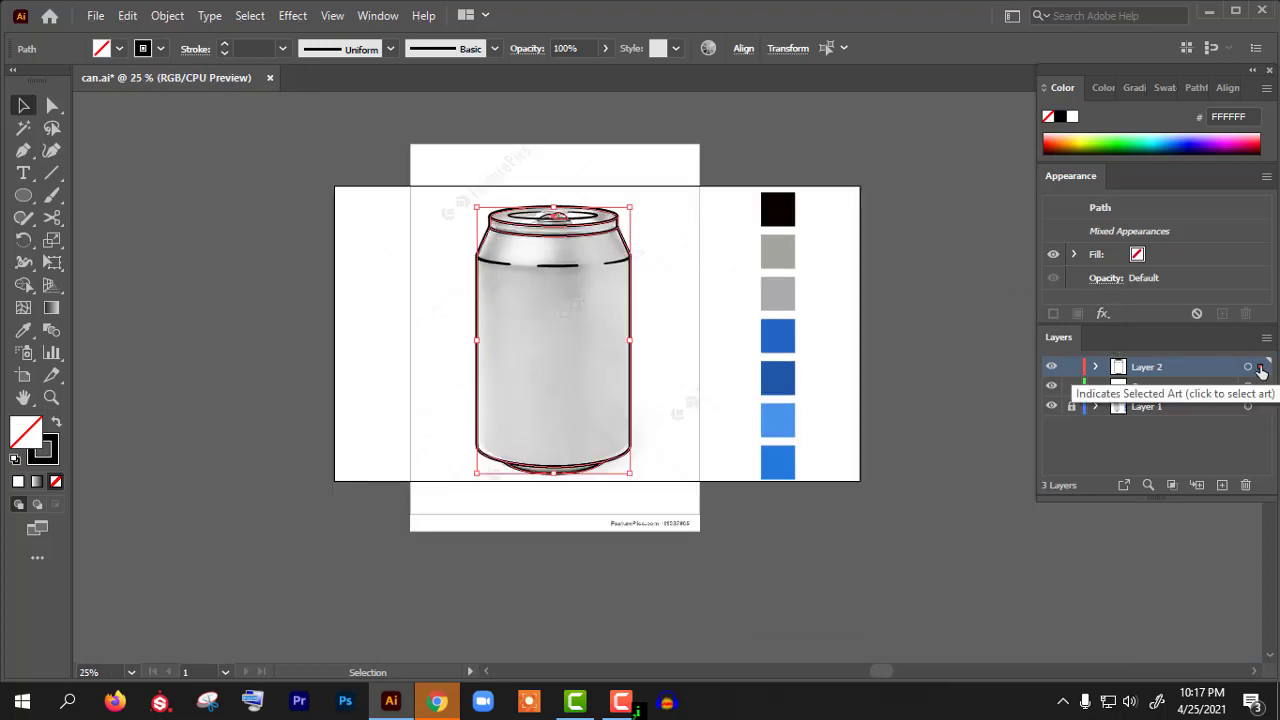
drag(1261, 370, 1260, 387)
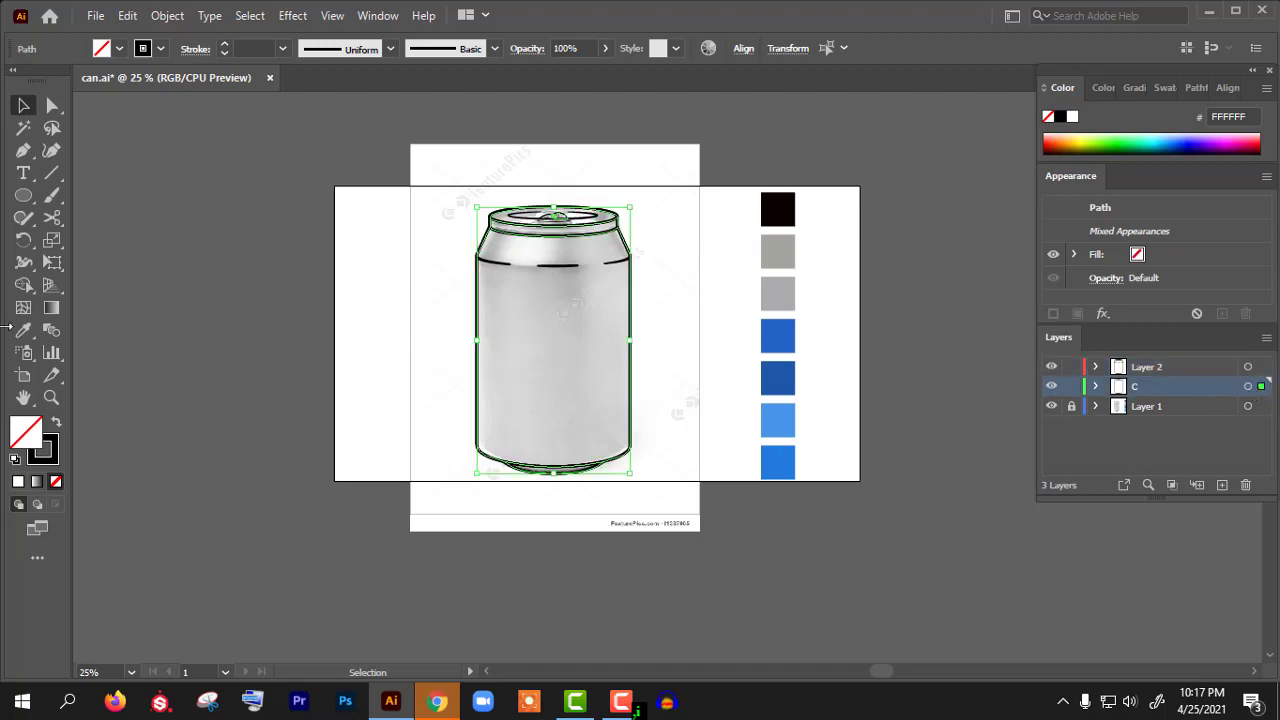
click(56, 425)
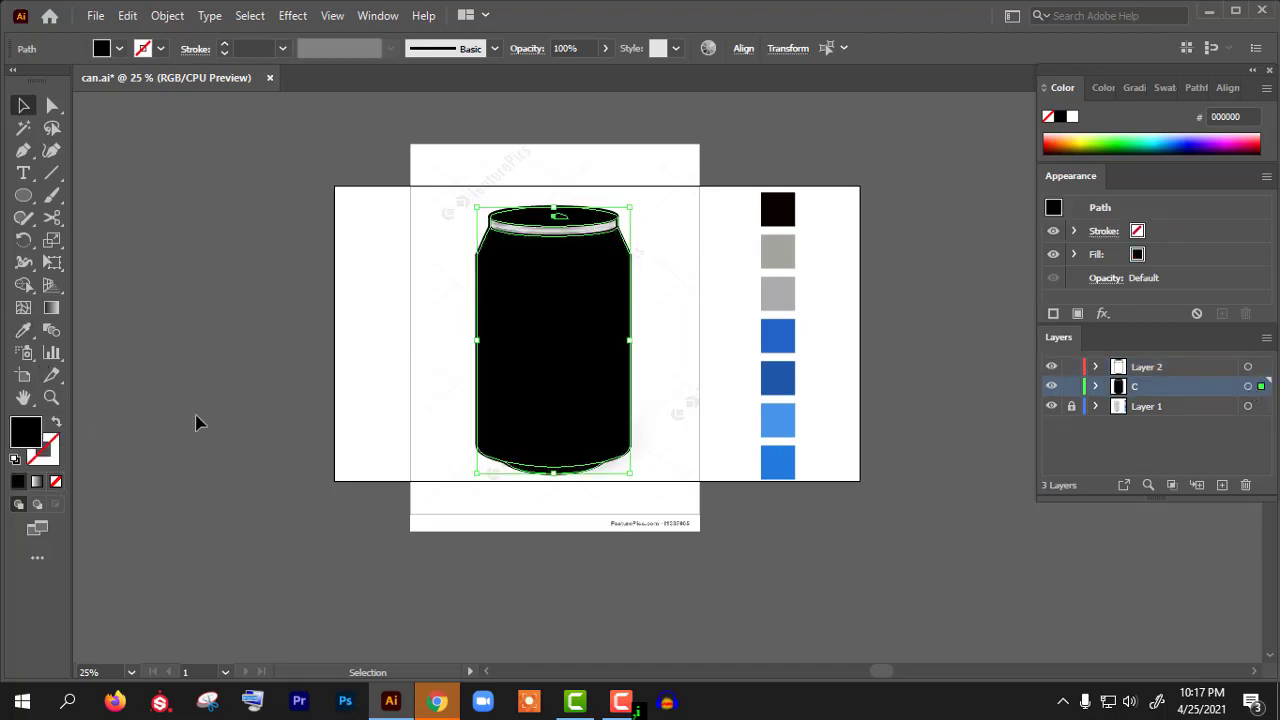
scroll(748, 519, down, 1)
click(808, 542)
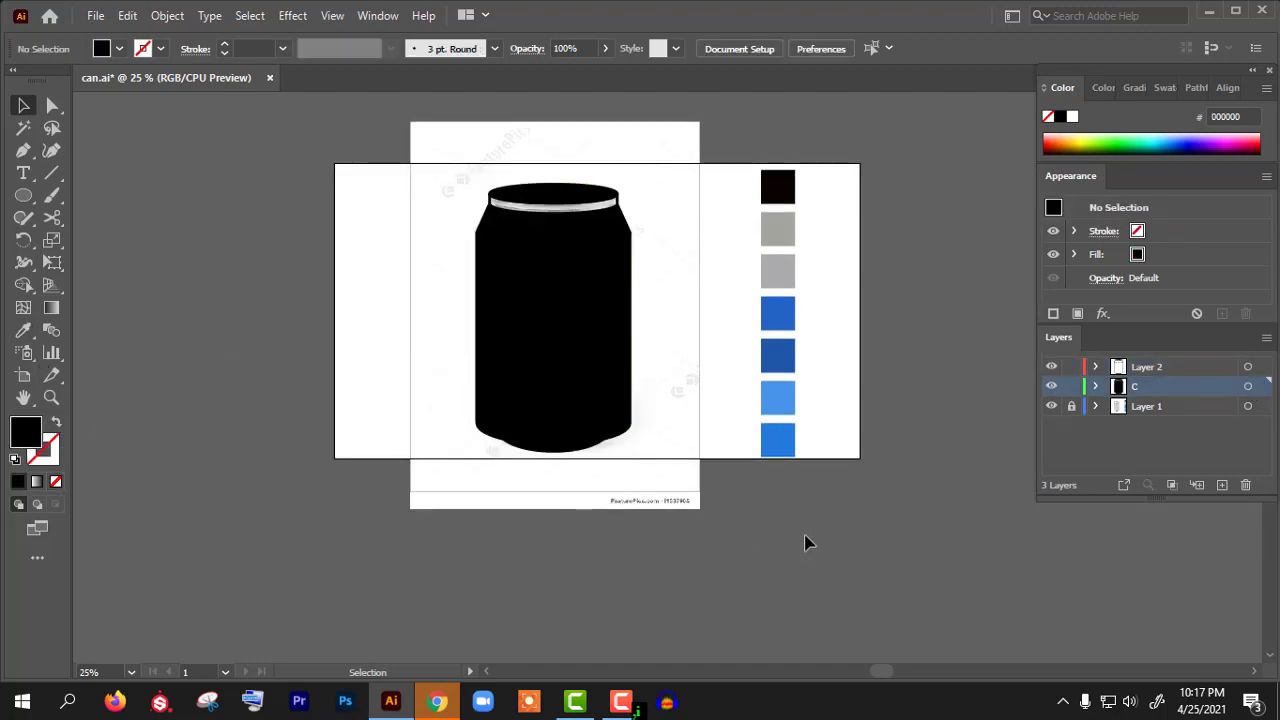
- Fill the can body on layer C with the lowest blue swatch, 237ADC, using the Eyedropper
click(613, 363)
click(23, 330)
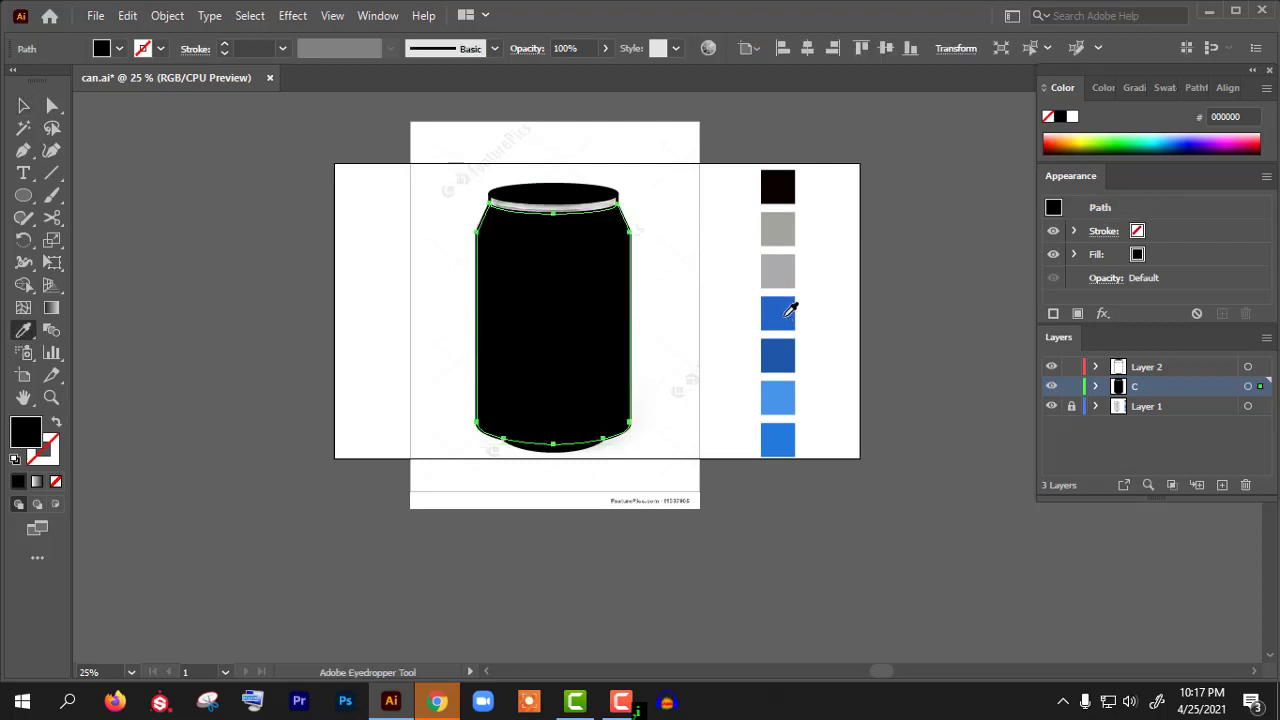
click(786, 439)
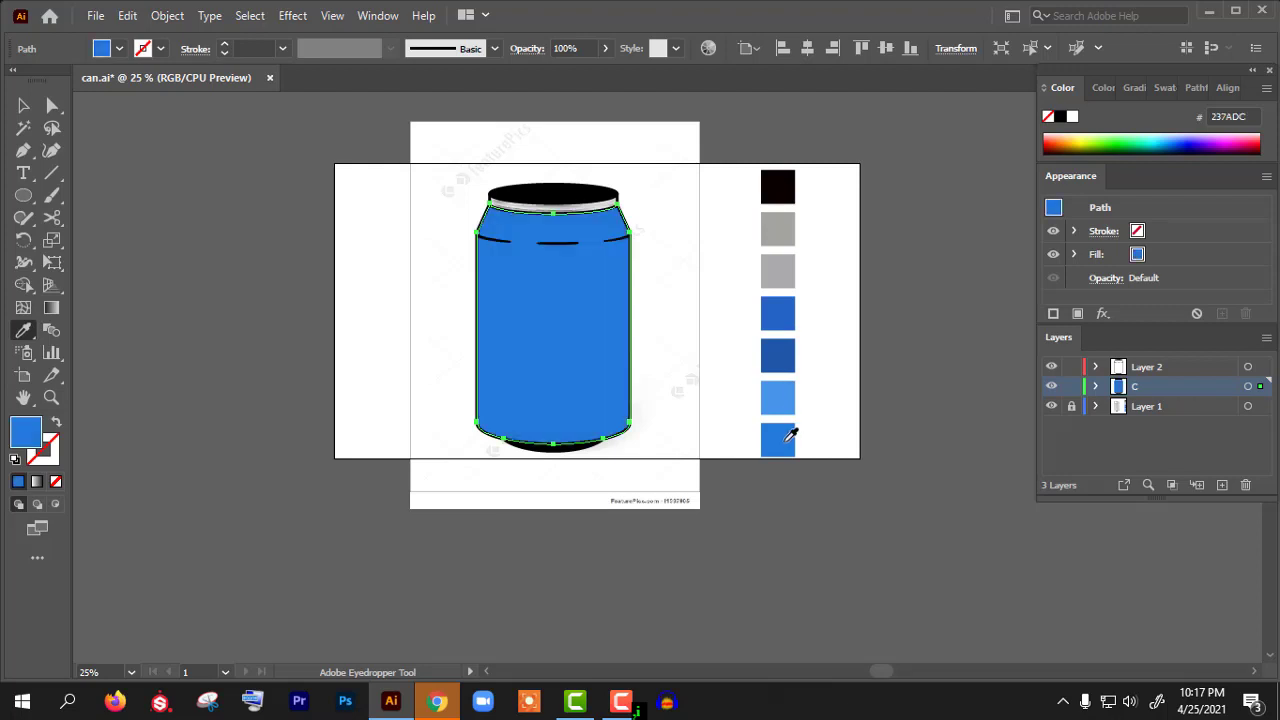
click(23, 105)
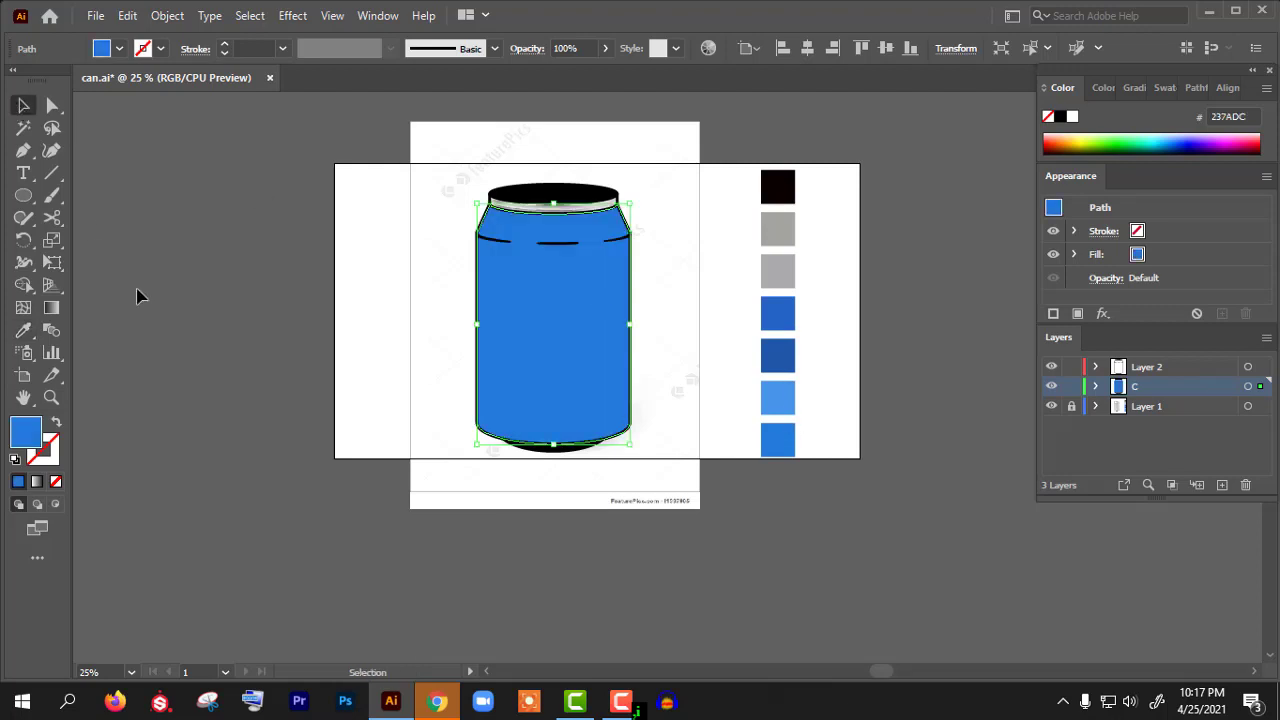
click(140, 293)
- Fill the lid ellipse on layer C with the lighter grey swatch, AAAAAC, using the Eyedropper
click(563, 200)
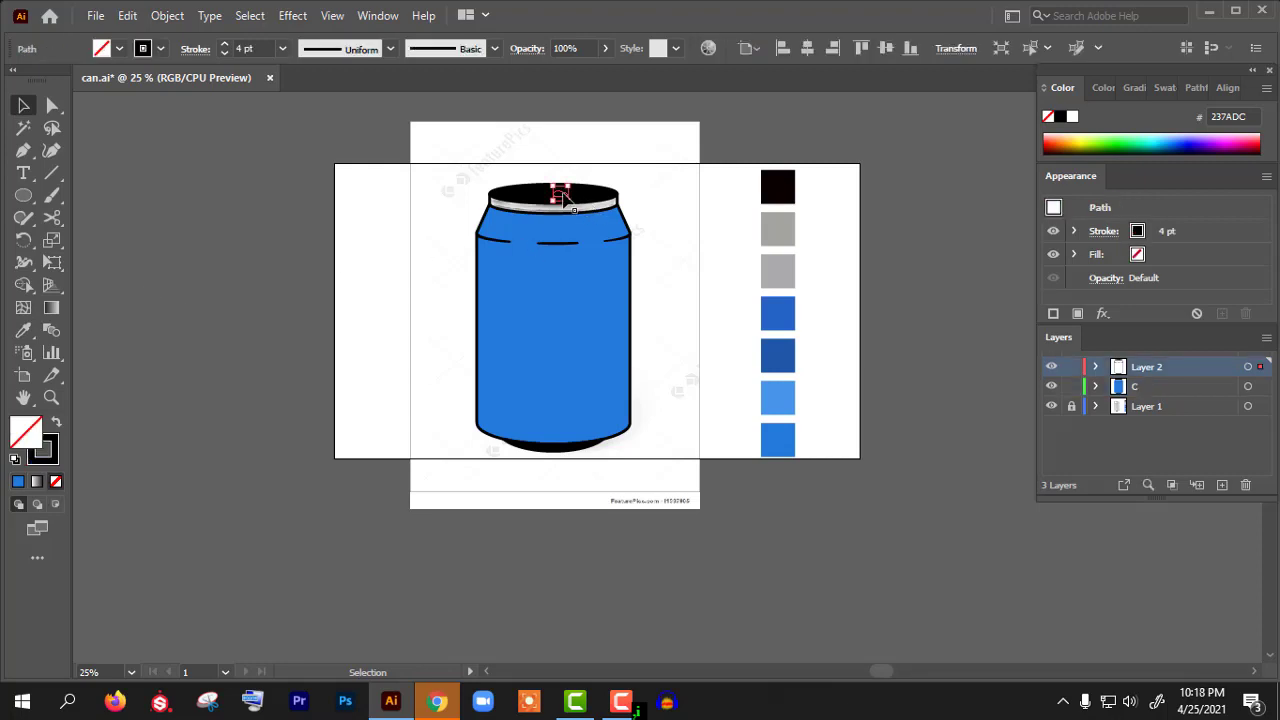
click(600, 200)
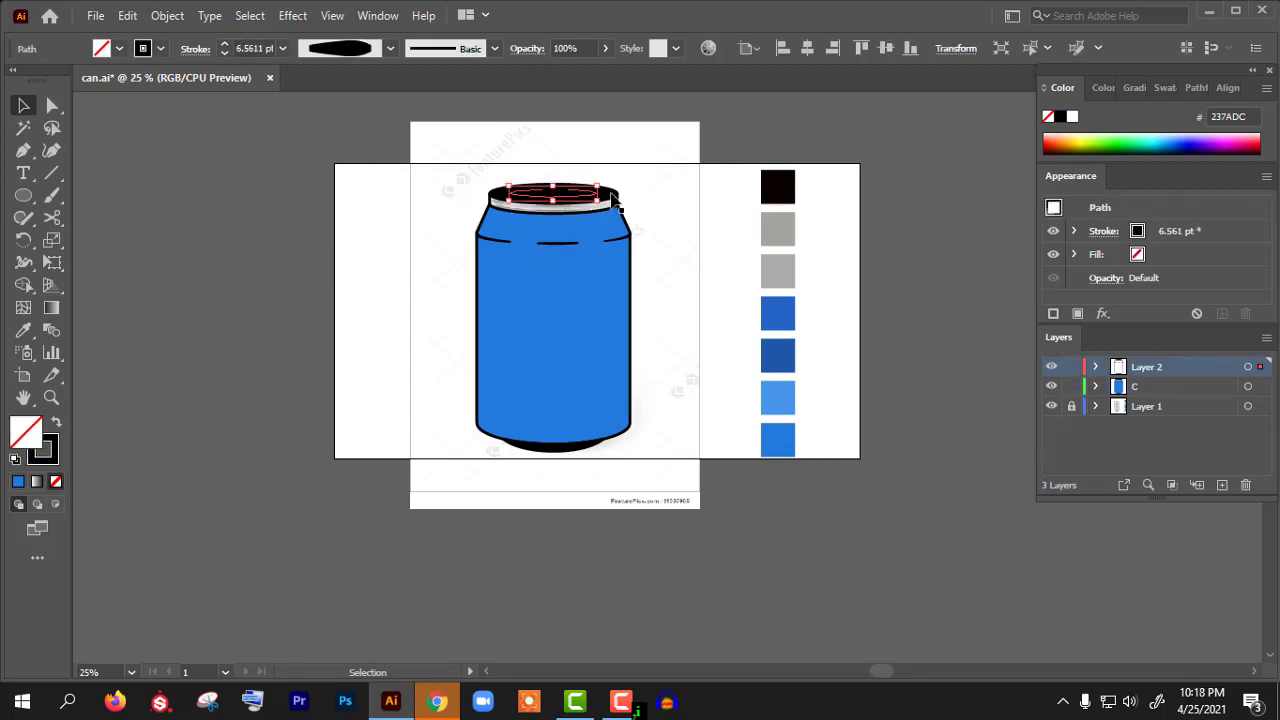
click(613, 199)
click(23, 330)
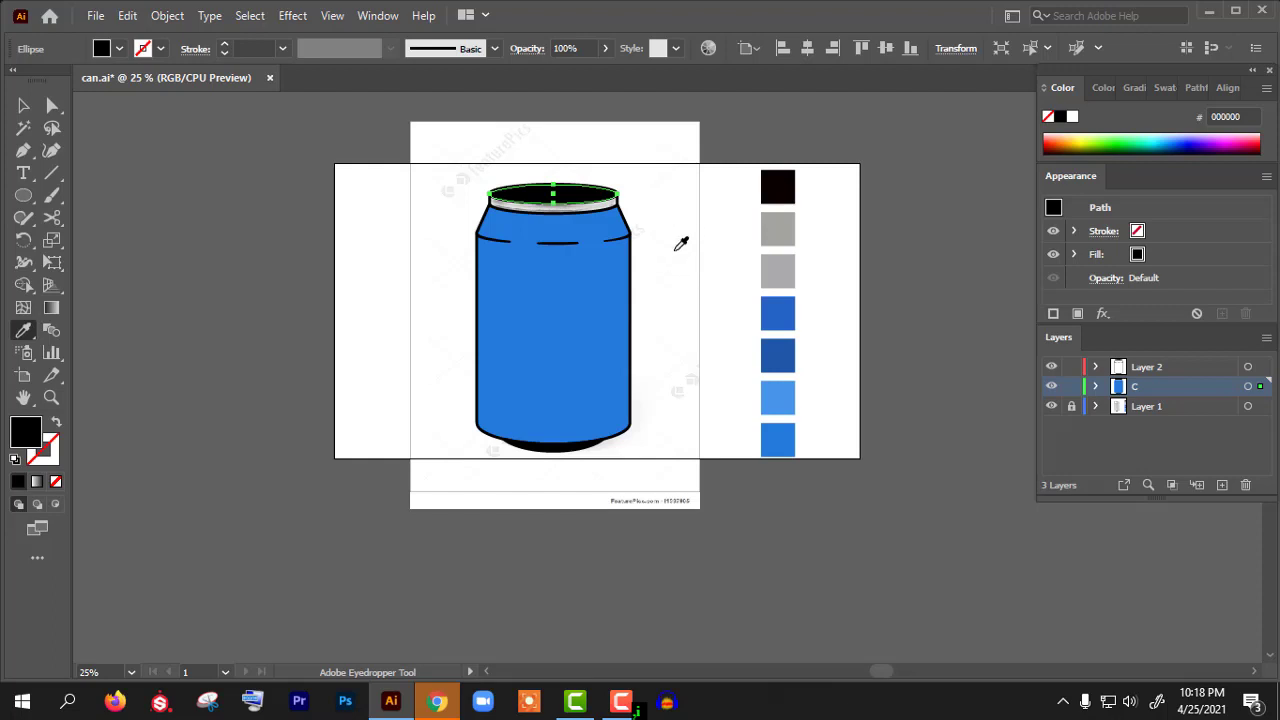
click(788, 266)
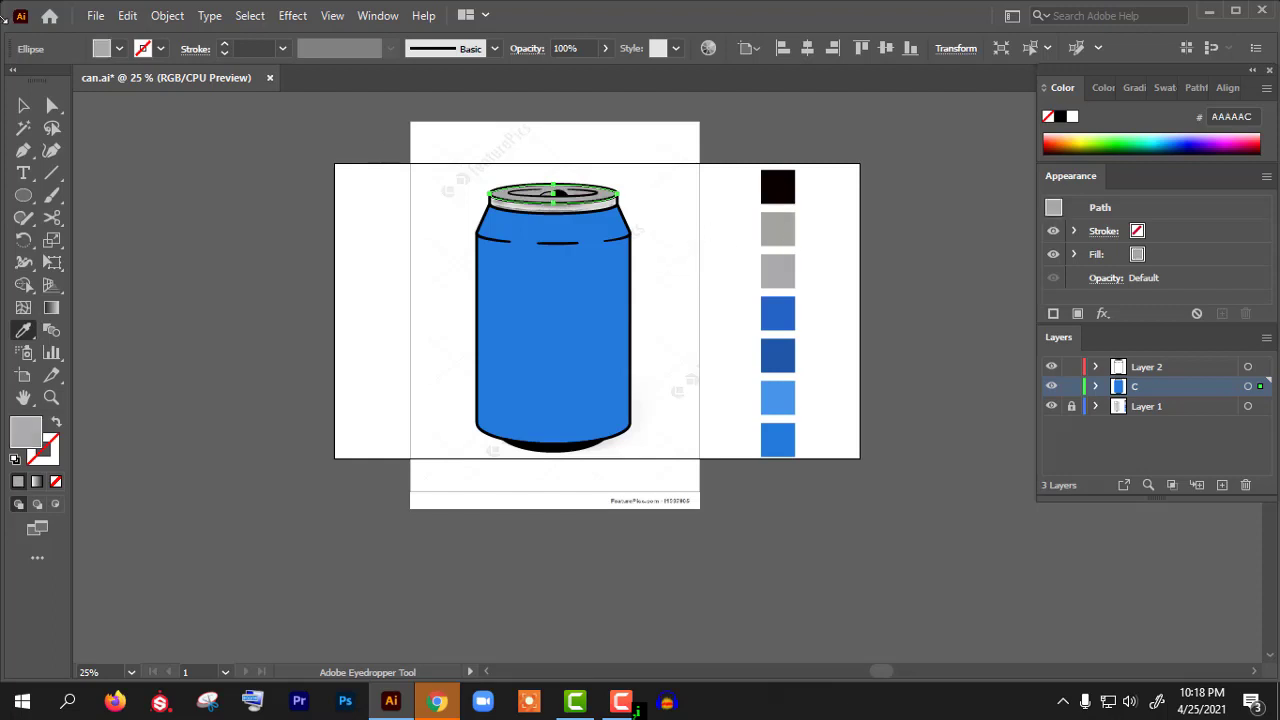
click(23, 105)
- Fill the pull tab shape on layer C with off-white F2F2F2 and deselect it
scroll(583, 257, up, 3)
scroll(531, 249, up, 3)
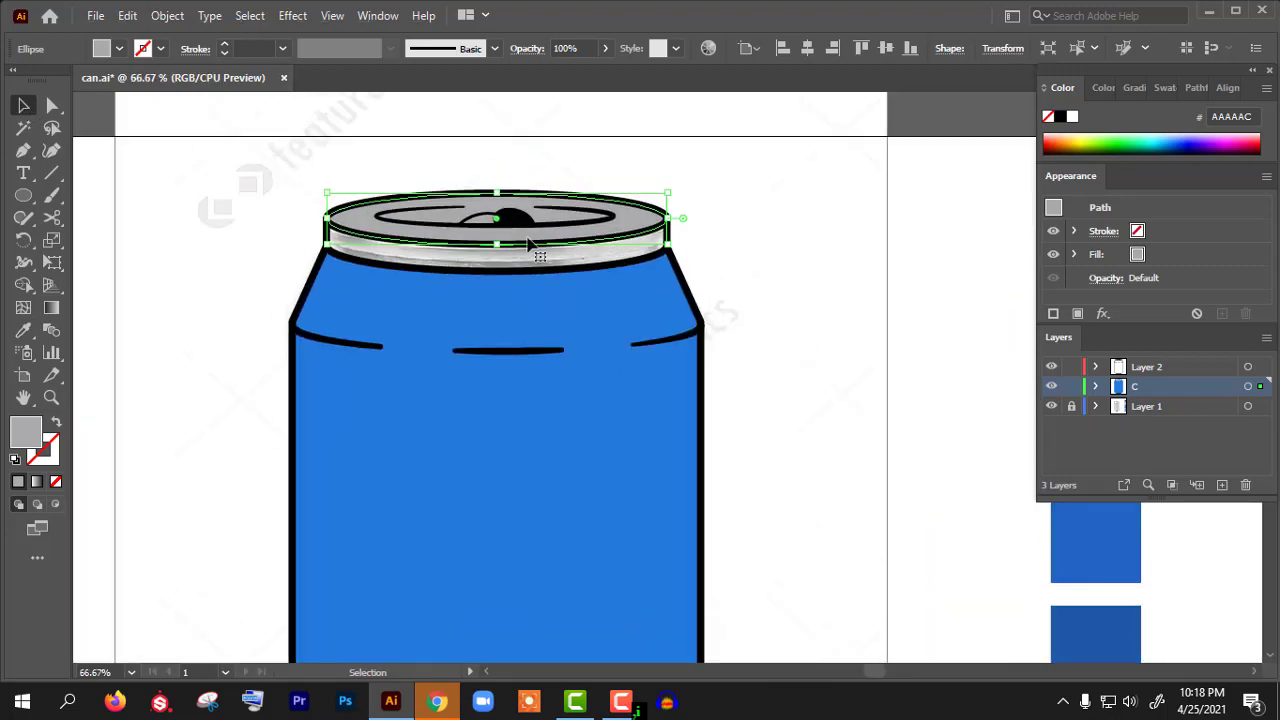
scroll(531, 225, up, 2)
click(526, 219)
click(556, 232)
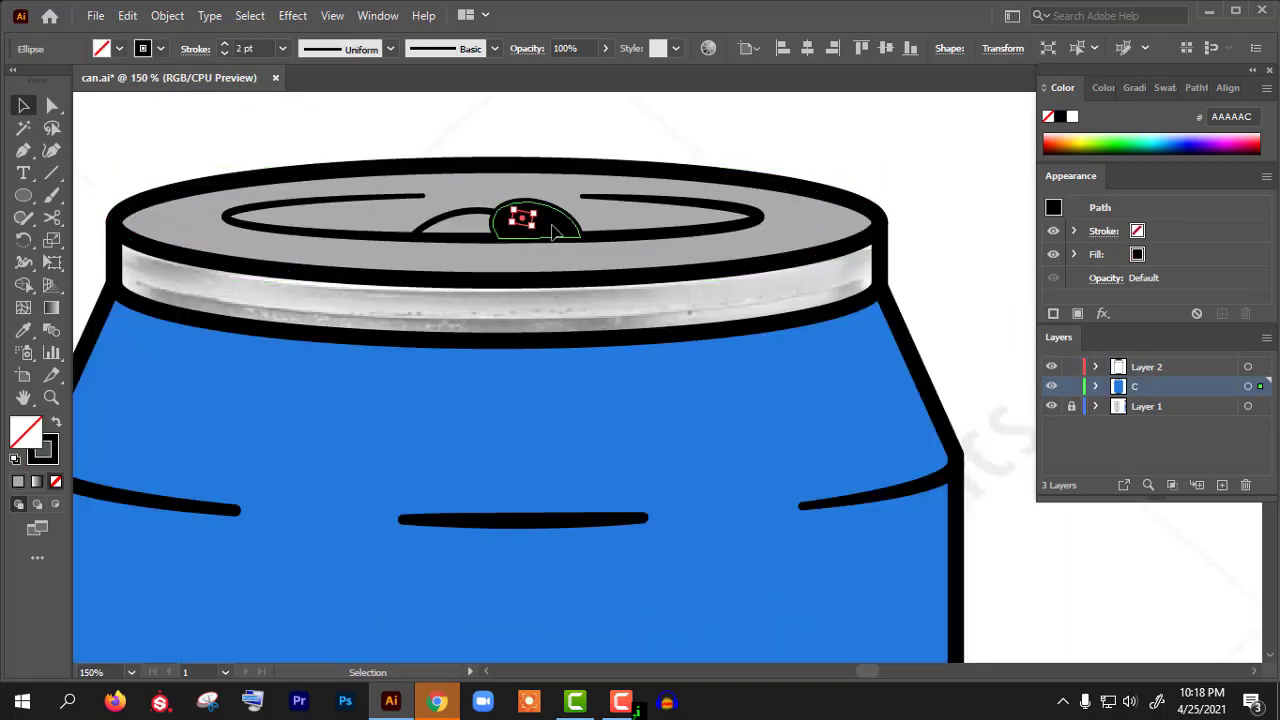
click(23, 330)
click(221, 104)
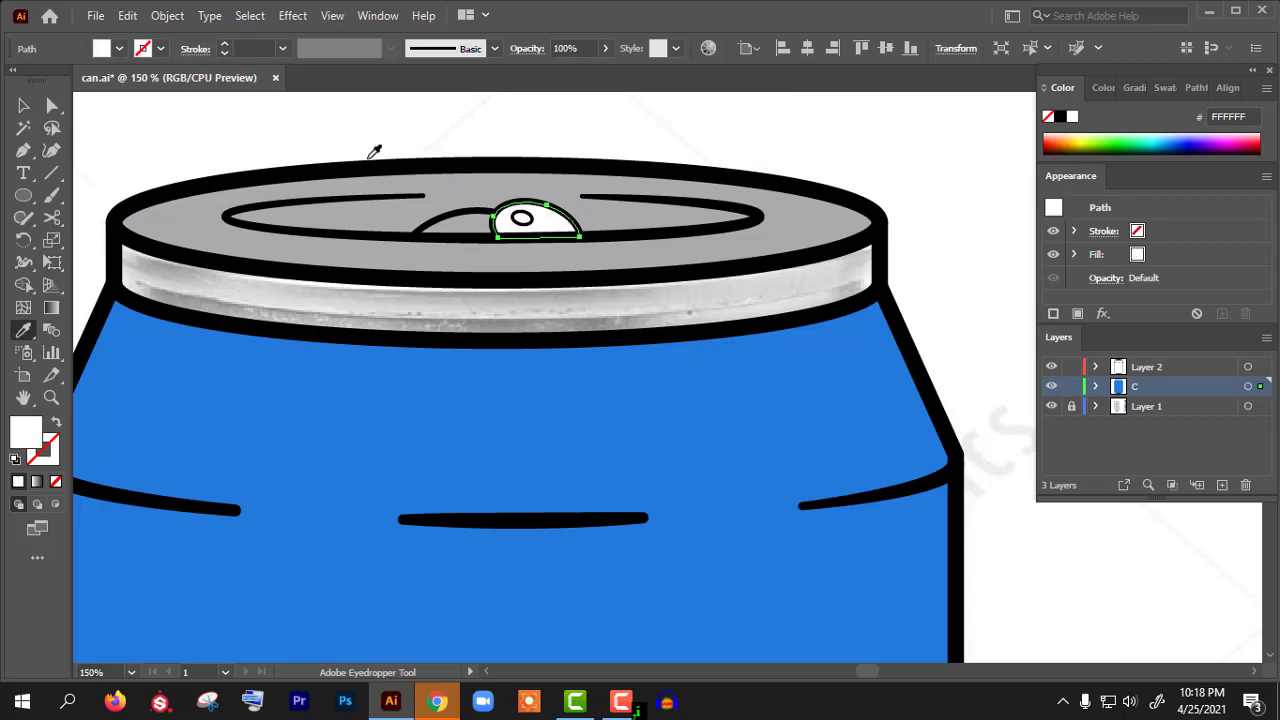
scroll(371, 149, down, 1)
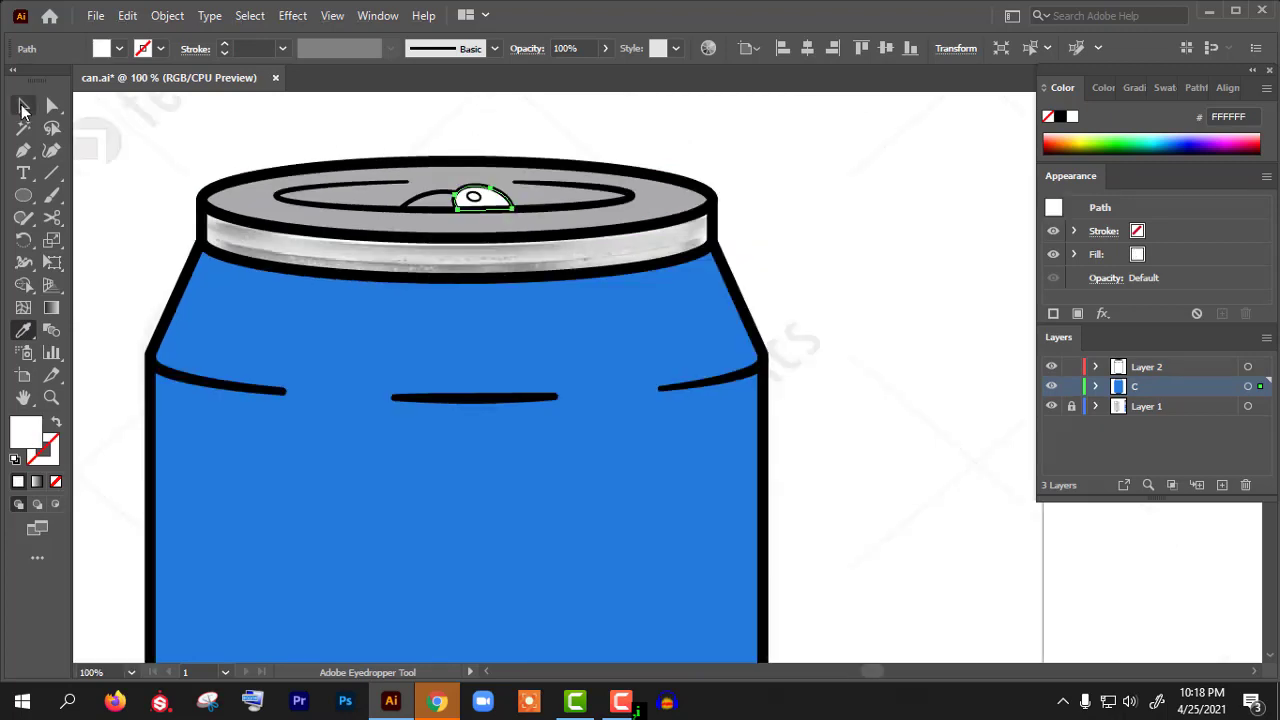
double_click(26, 432)
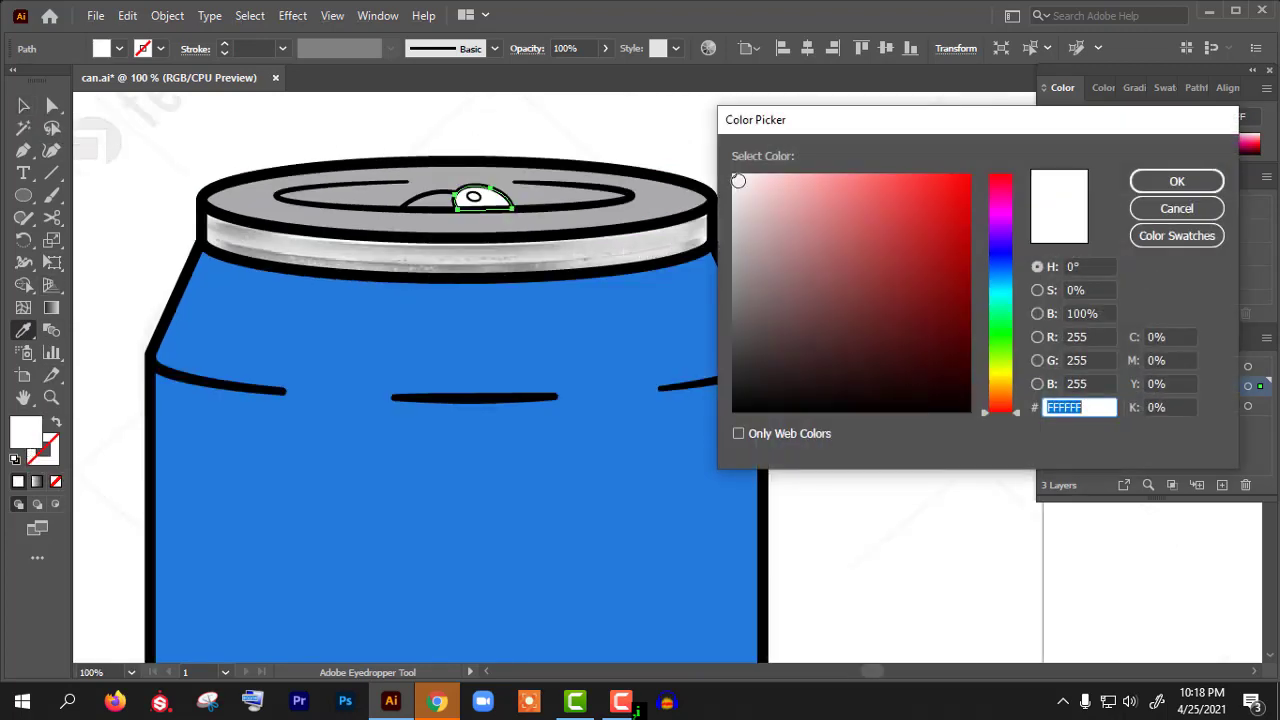
text(F2F2F2)
click(1176, 181)
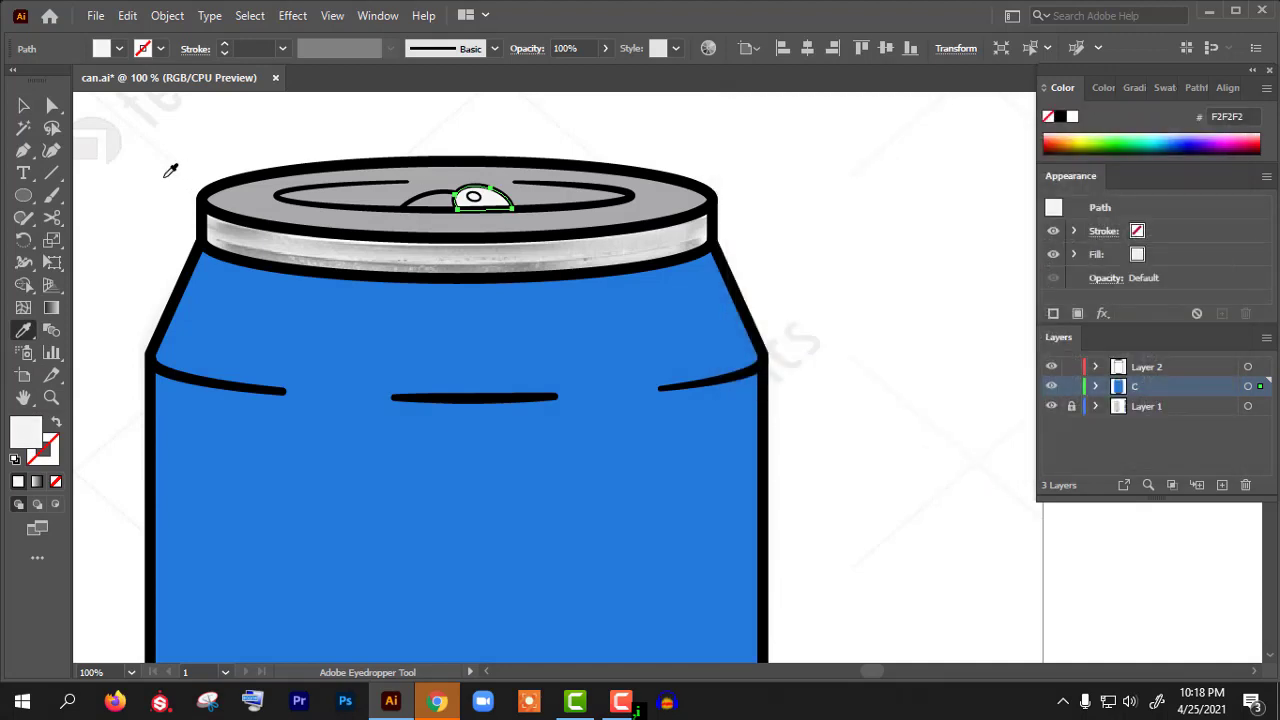
click(23, 105)
click(406, 152)
- With the Pen tool on layer C, trace the rim band's left side and its curved lower edge across to the right corner
scroll(643, 192, down, 2)
scroll(775, 240, up, 1)
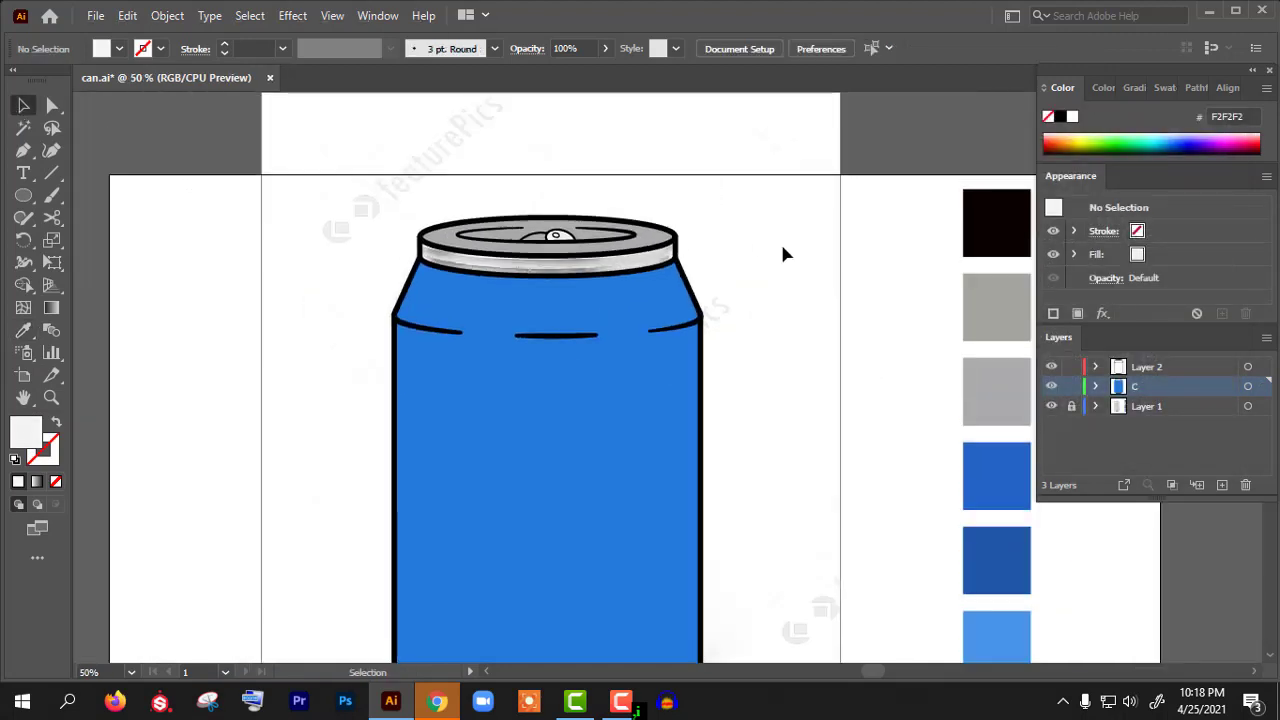
scroll(780, 245, down, 1)
scroll(555, 275, down, 2)
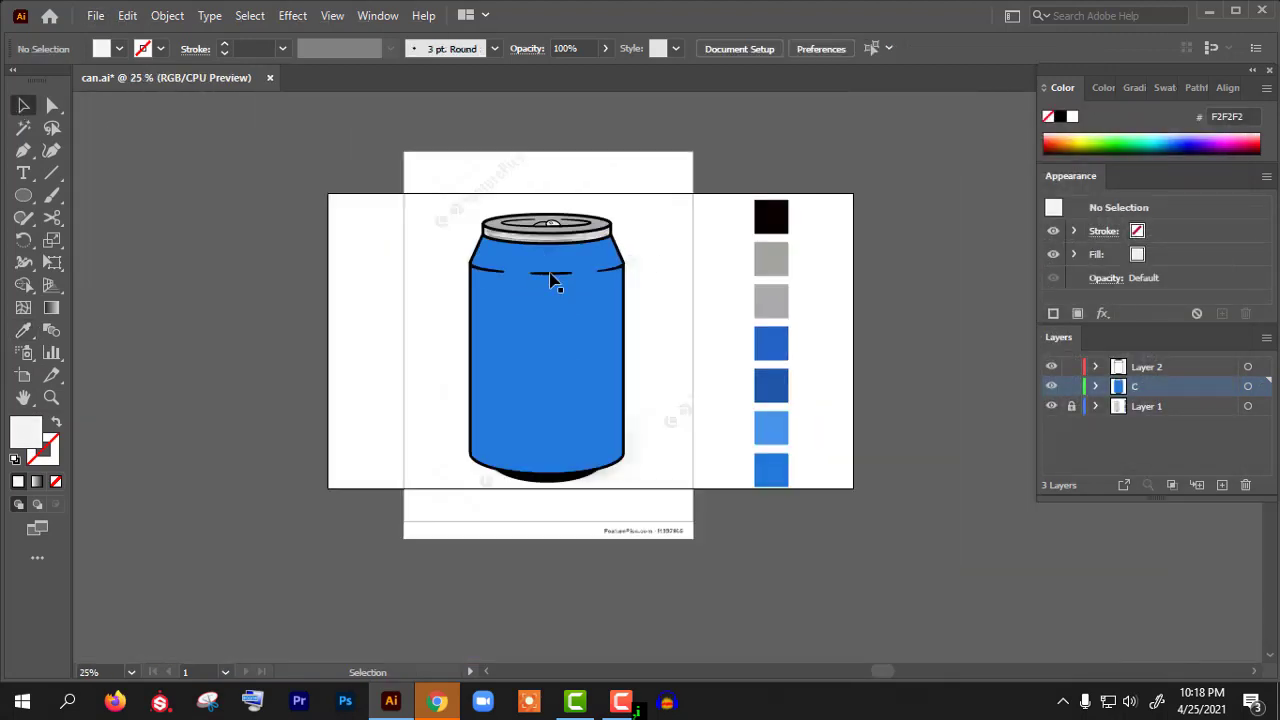
scroll(540, 262, up, 4)
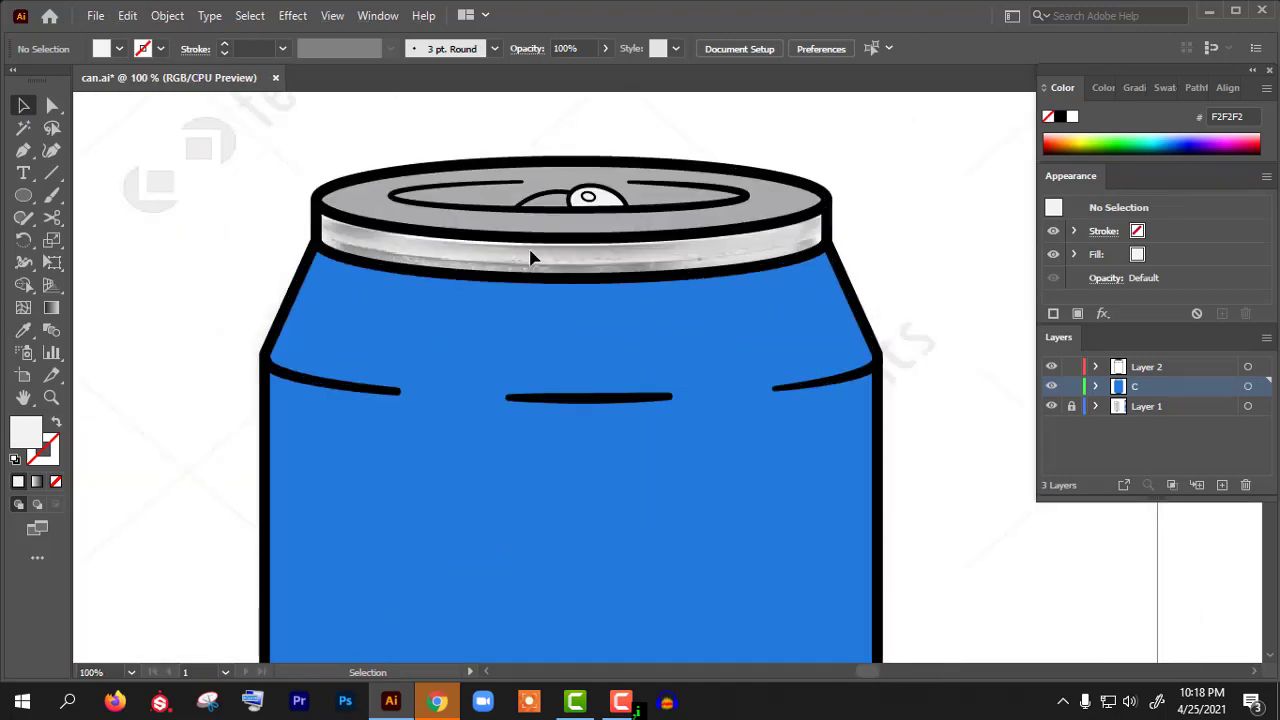
scroll(615, 270, up, 1)
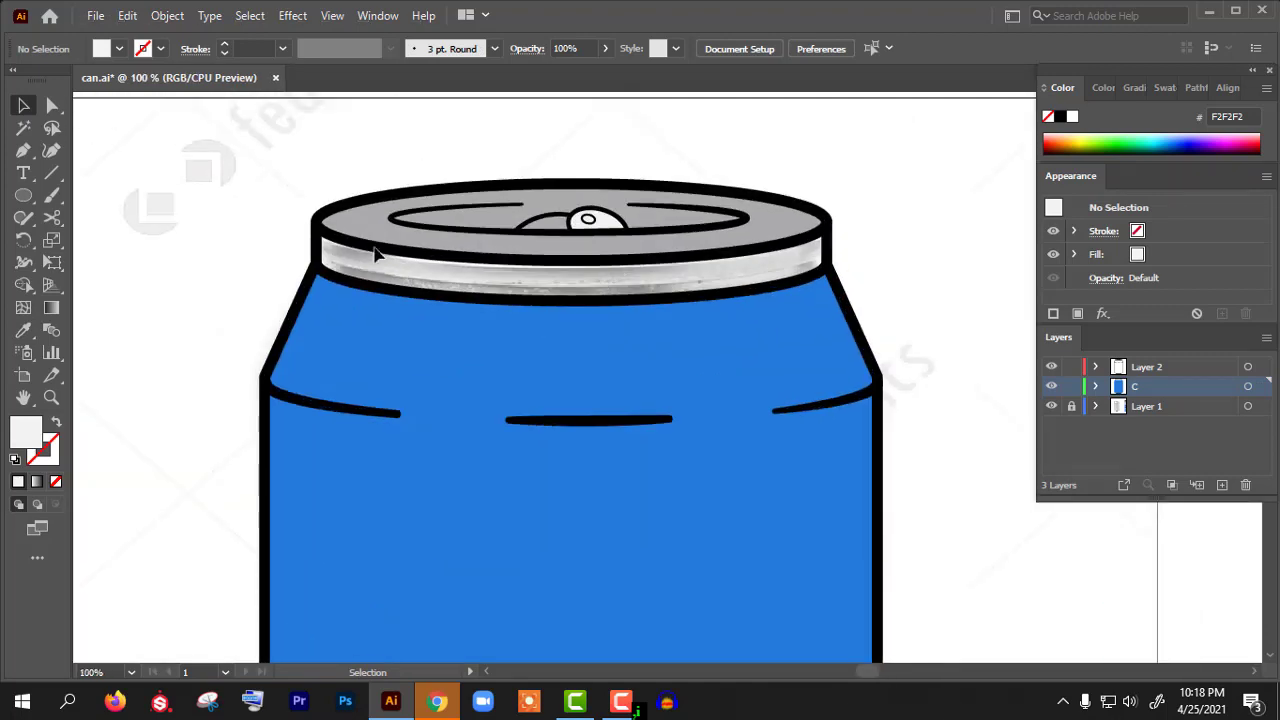
click(24, 153)
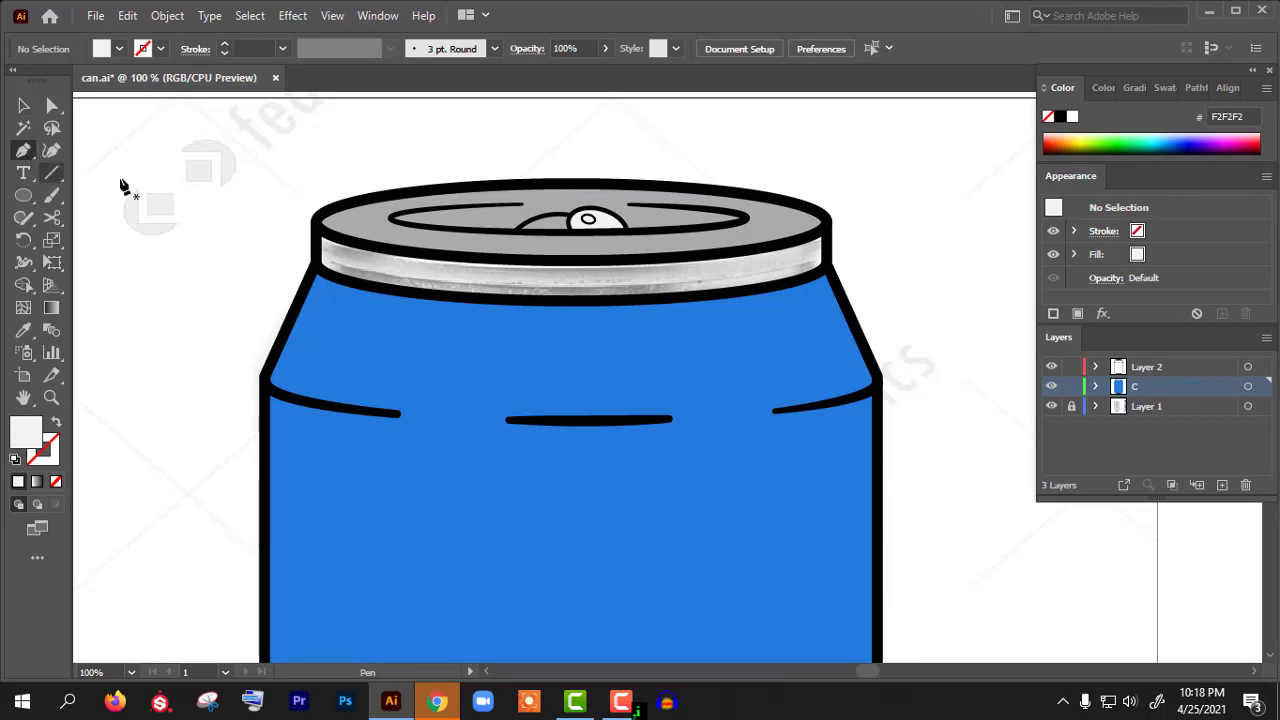
scroll(315, 225, up, 2)
click(319, 218)
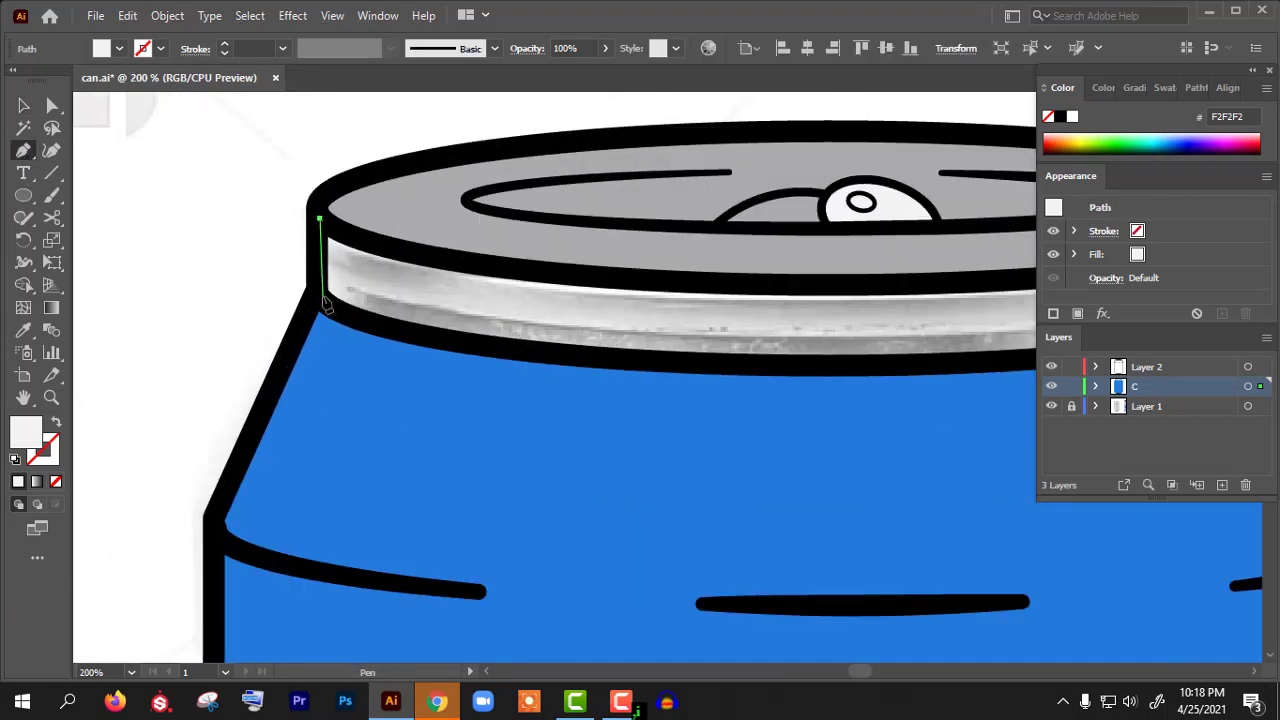
click(323, 300)
scroll(323, 305, down, 2)
drag(492, 325, 619, 331)
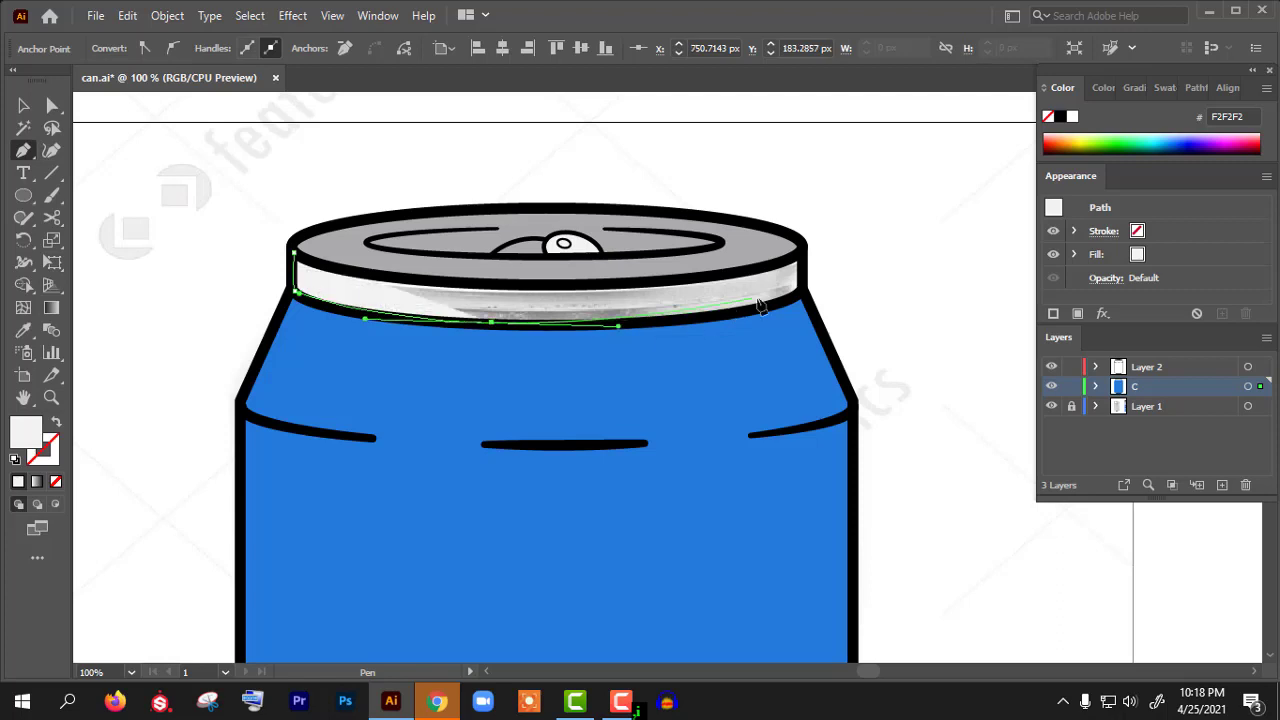
drag(798, 307, 822, 272)
scroll(798, 312, up, 1)
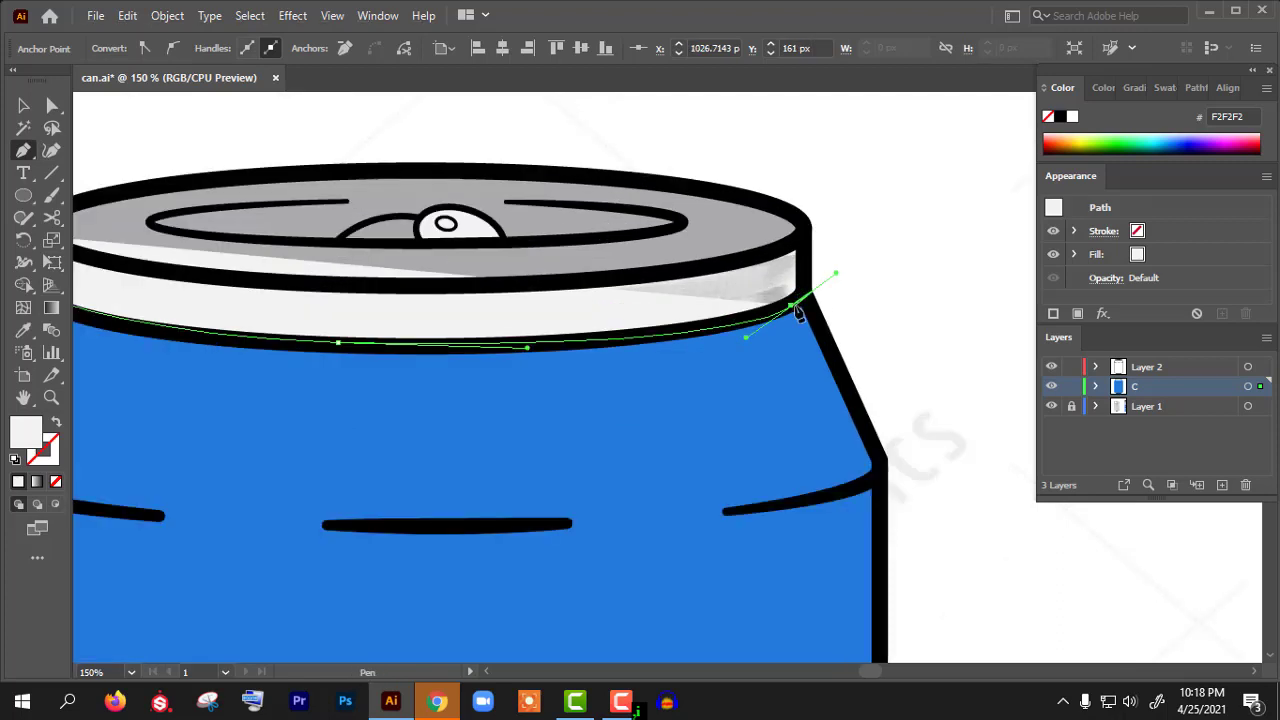
click(803, 292)
ctrl+click(807, 273)
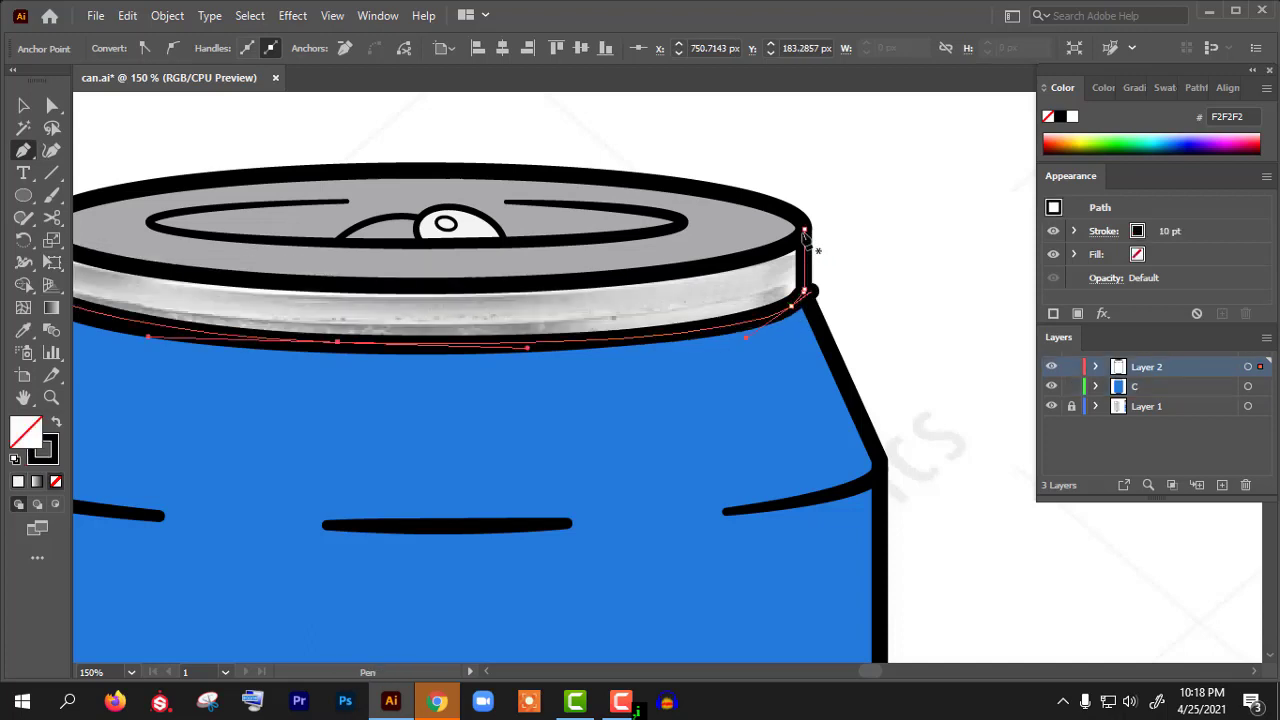
click(803, 233)
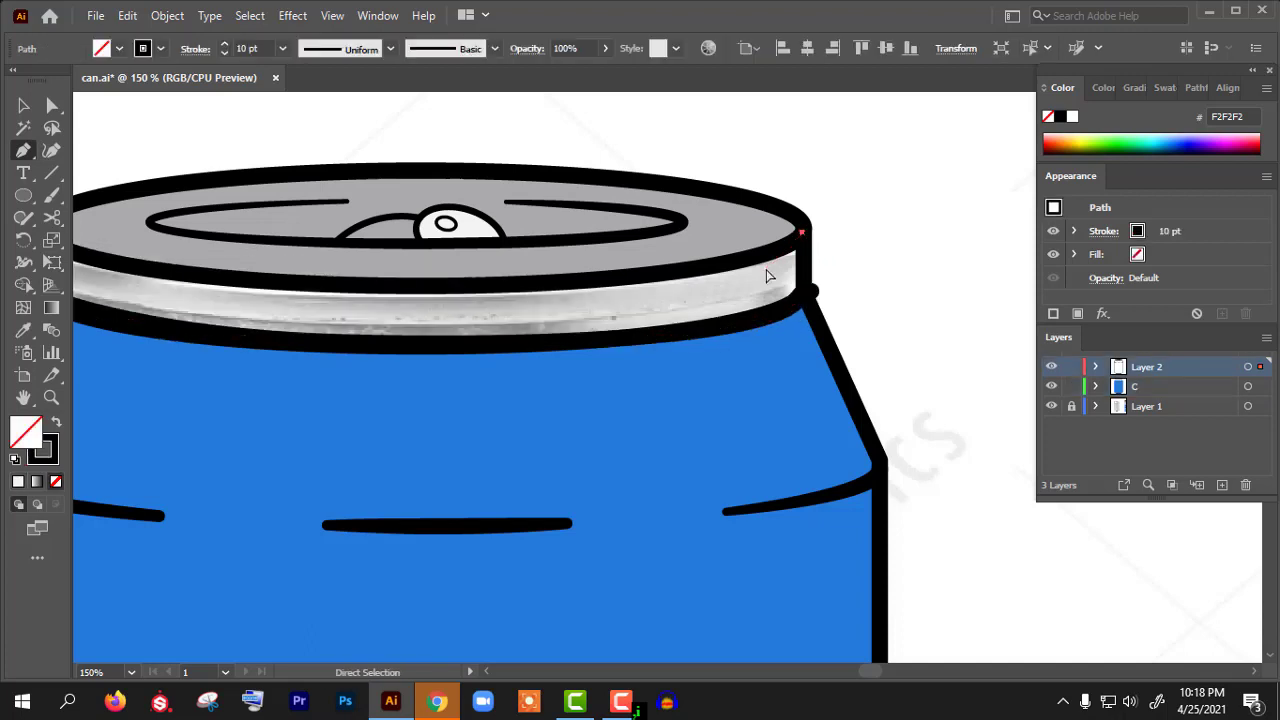
click(799, 290)
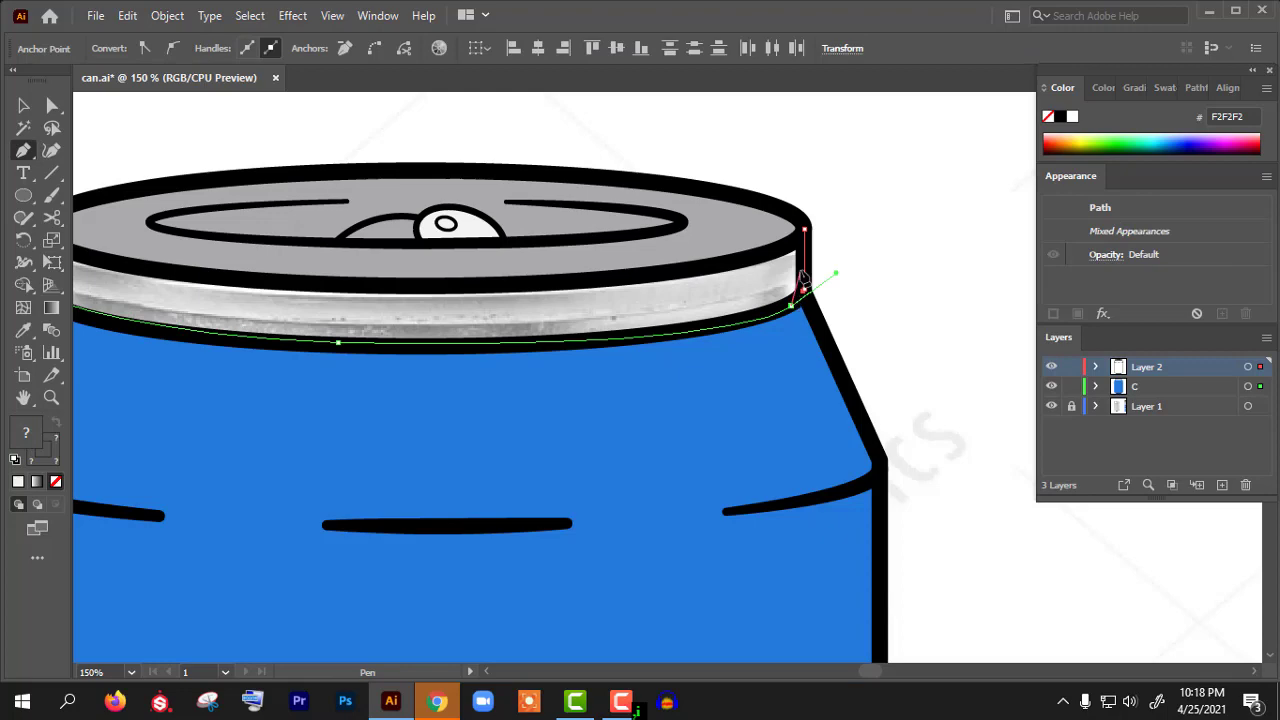
- Finish the rim band shape up its right side and back along the lid's front edge, close it, and deselect
scroll(810, 293, up, 2)
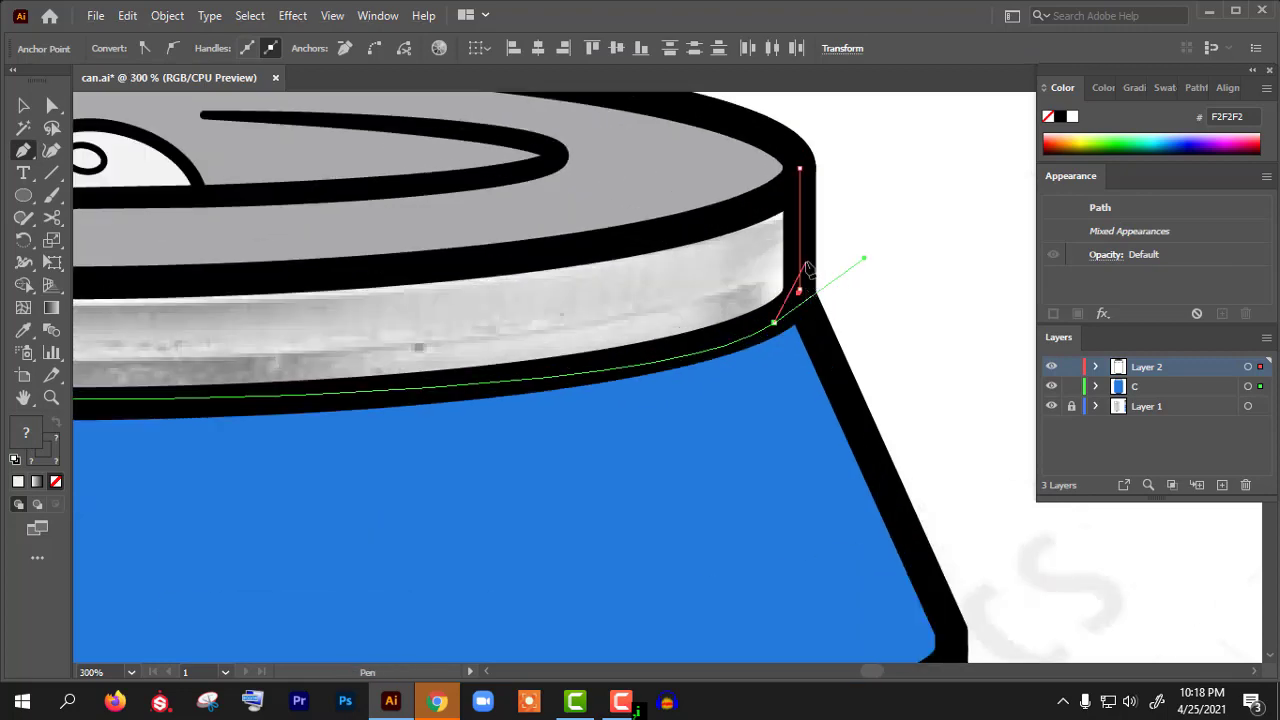
click(806, 265)
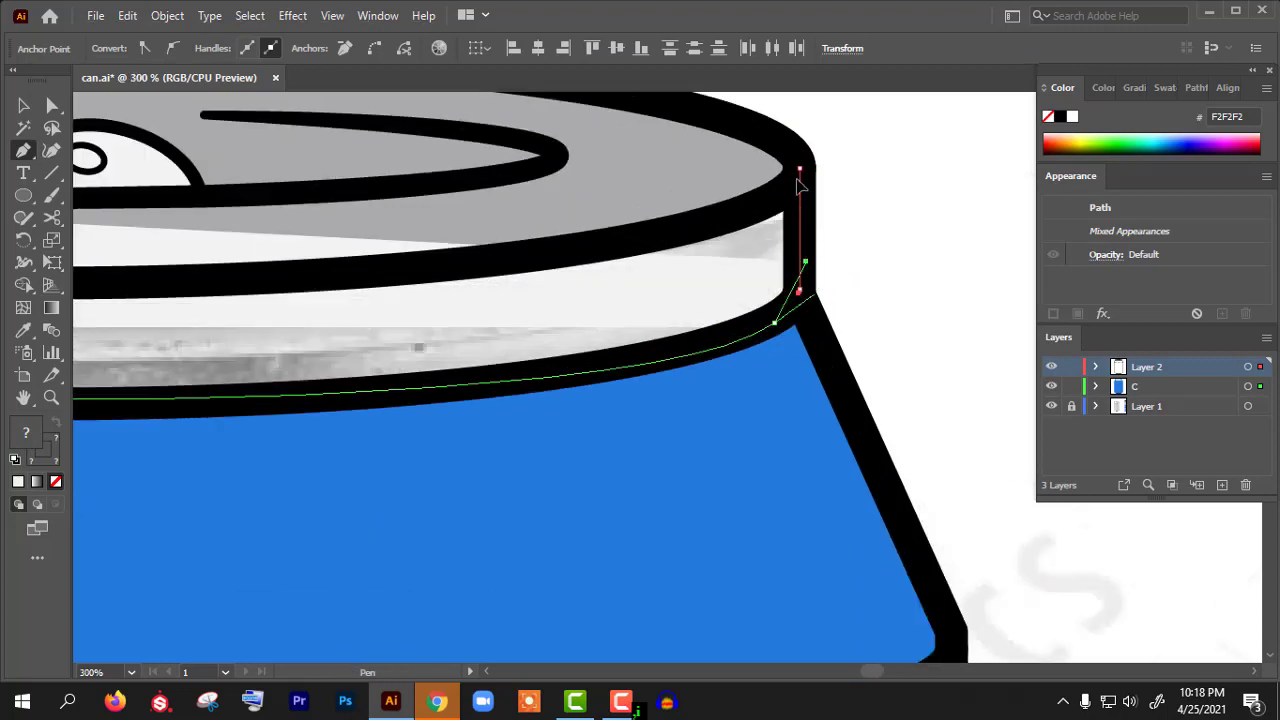
scroll(851, 229, down, 3)
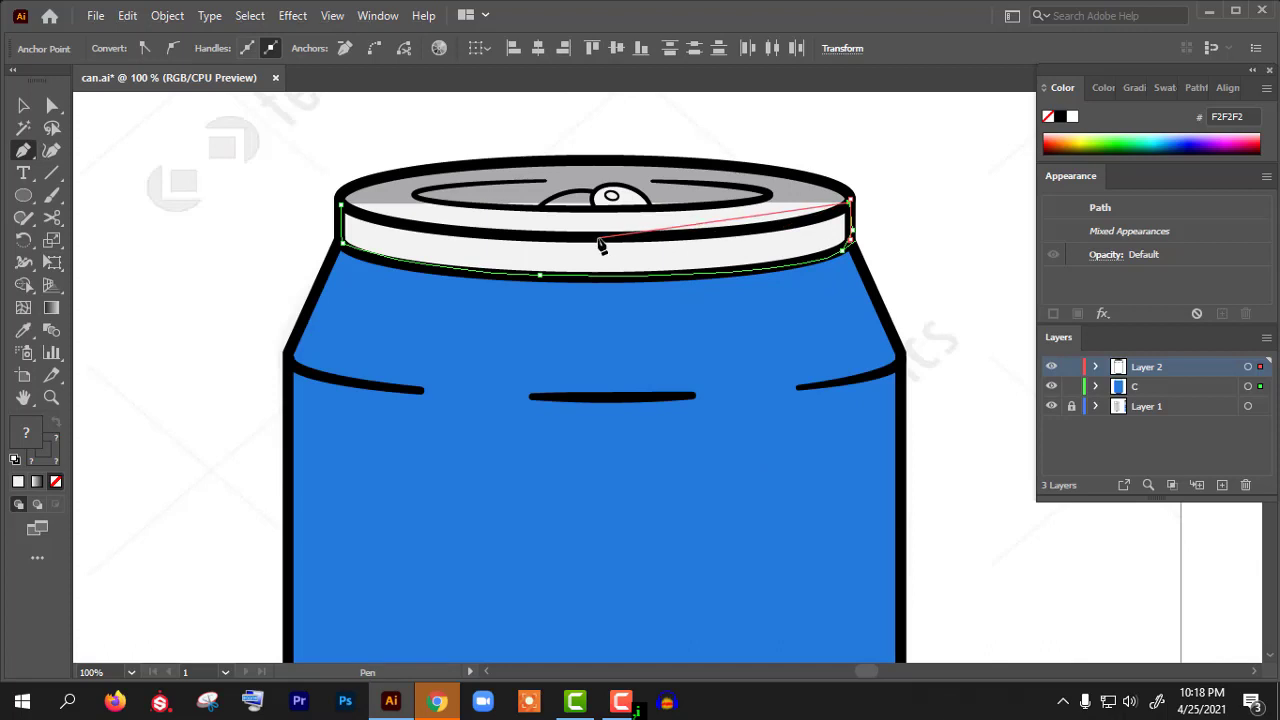
drag(599, 241, 469, 231)
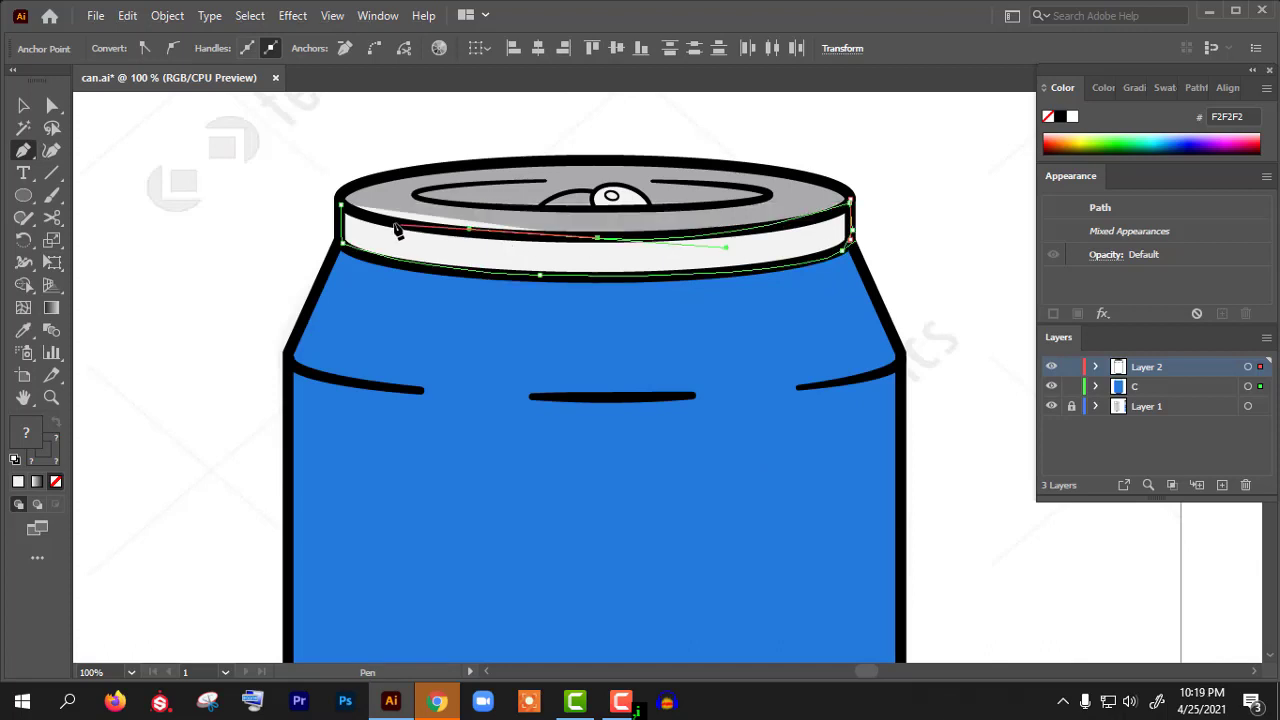
click(341, 206)
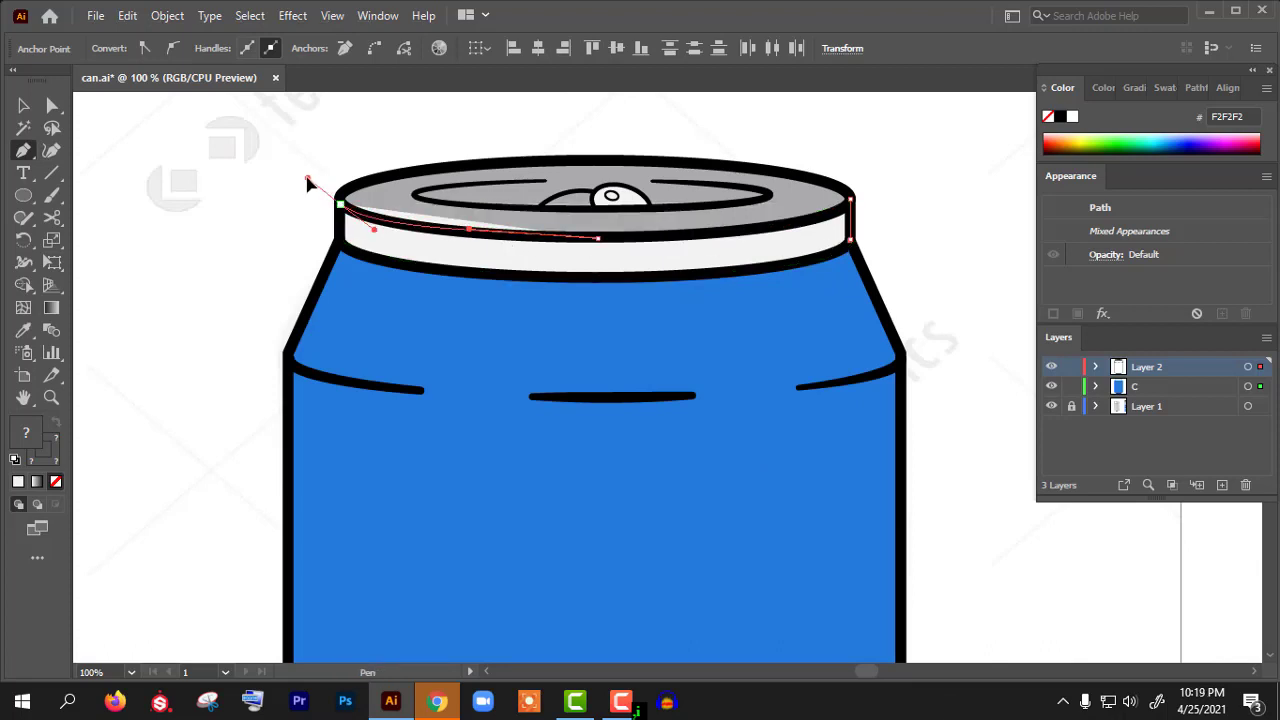
click(24, 105)
click(305, 190)
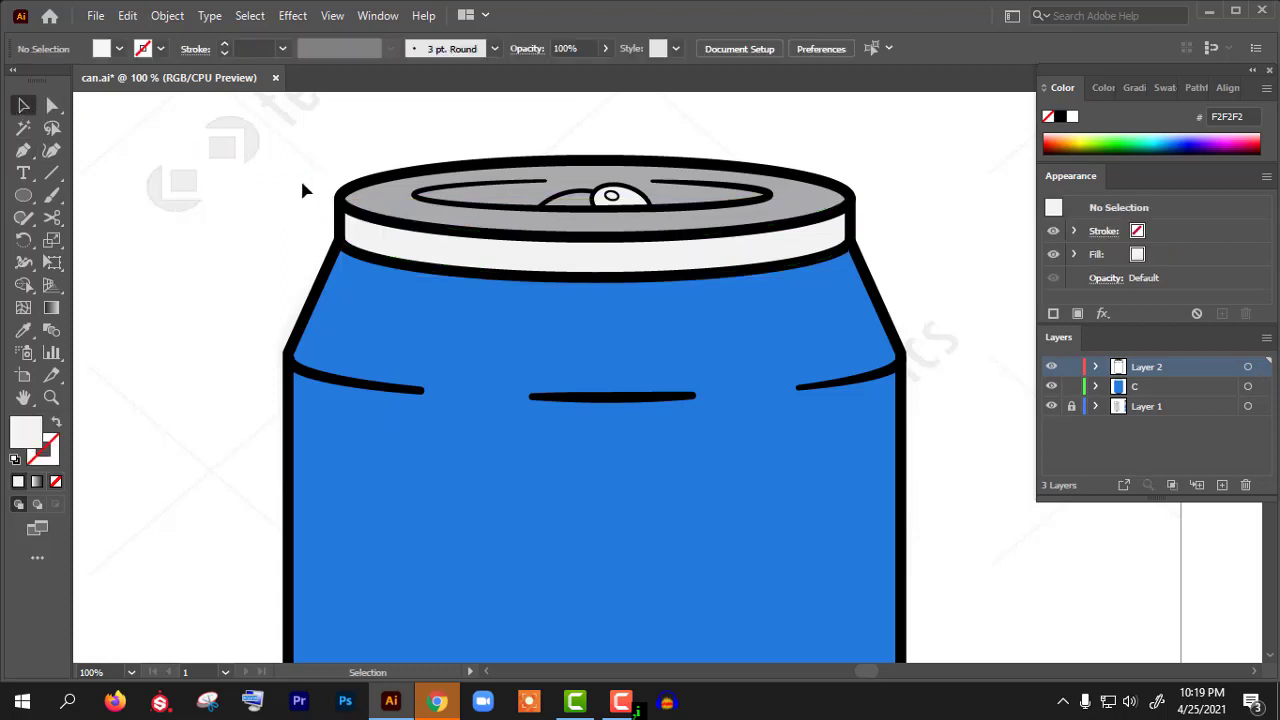
- Fill the rim band with the lid's grey using the Eyedropper, lighten that fill to BFBFBF, and deselect it
scroll(305, 190, down, 2)
scroll(725, 332, up, 1)
scroll(390, 270, up, 1)
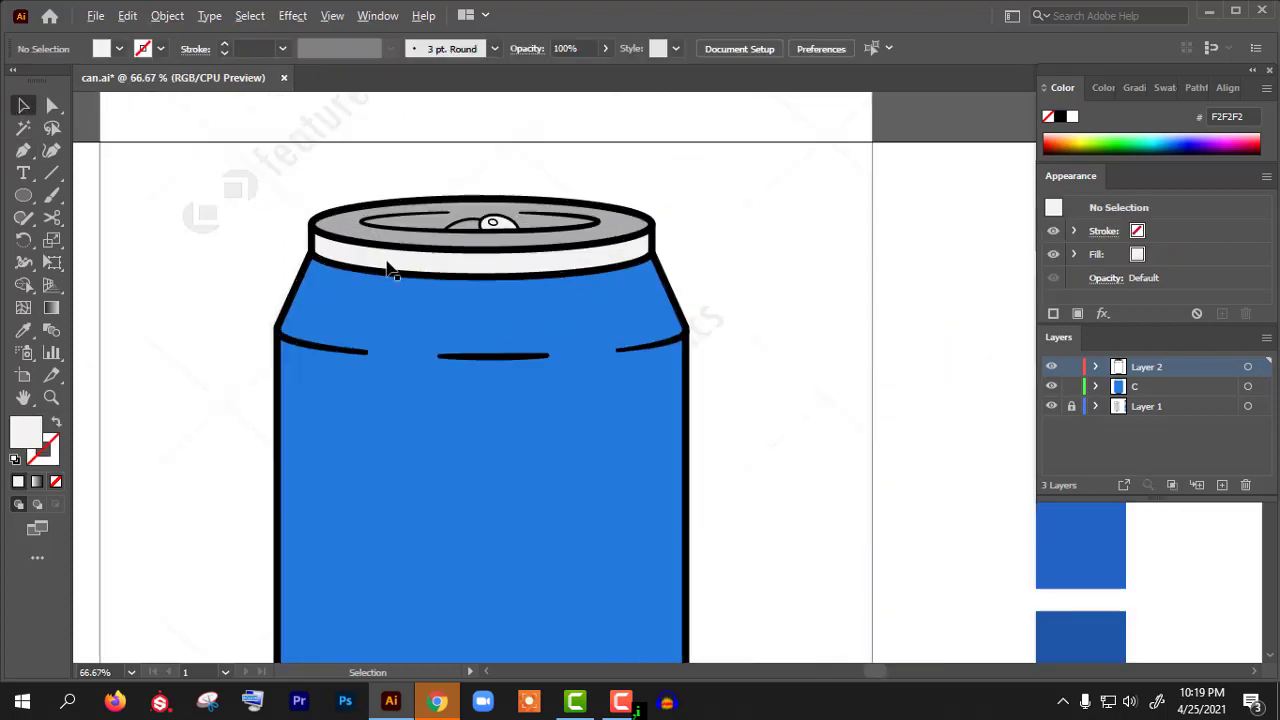
scroll(500, 268, up, 1)
click(500, 267)
click(494, 294)
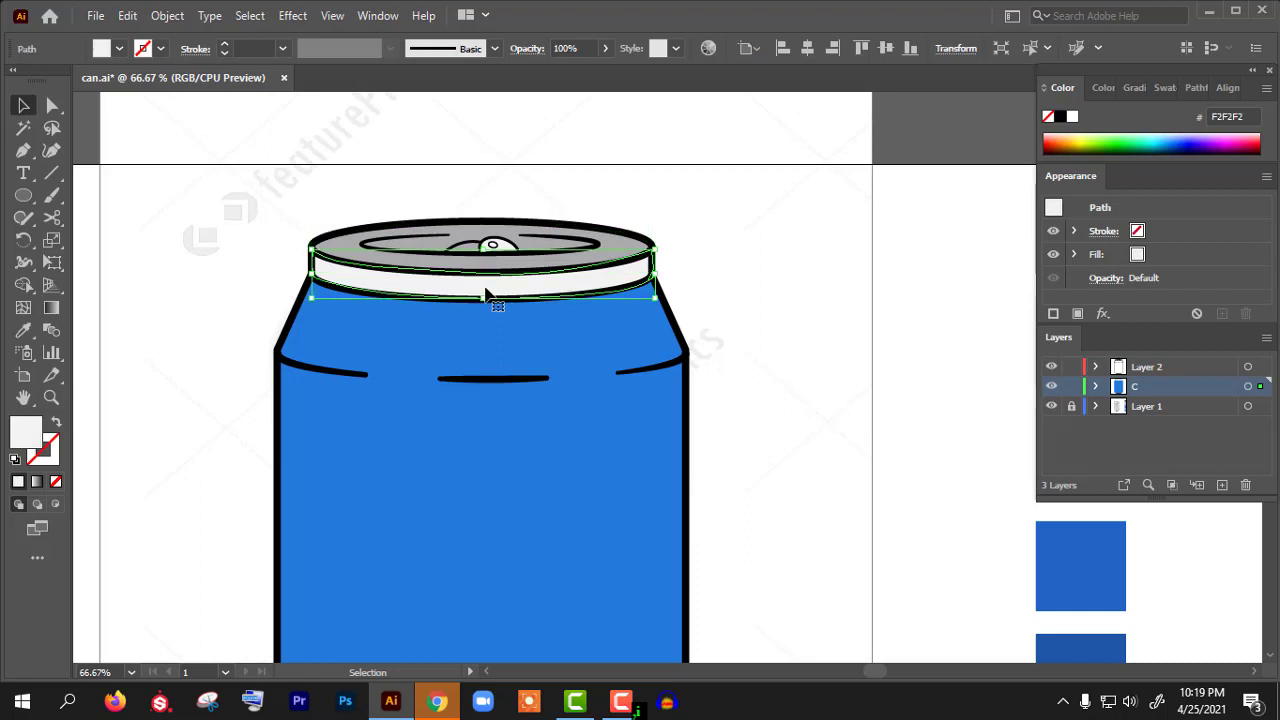
click(25, 333)
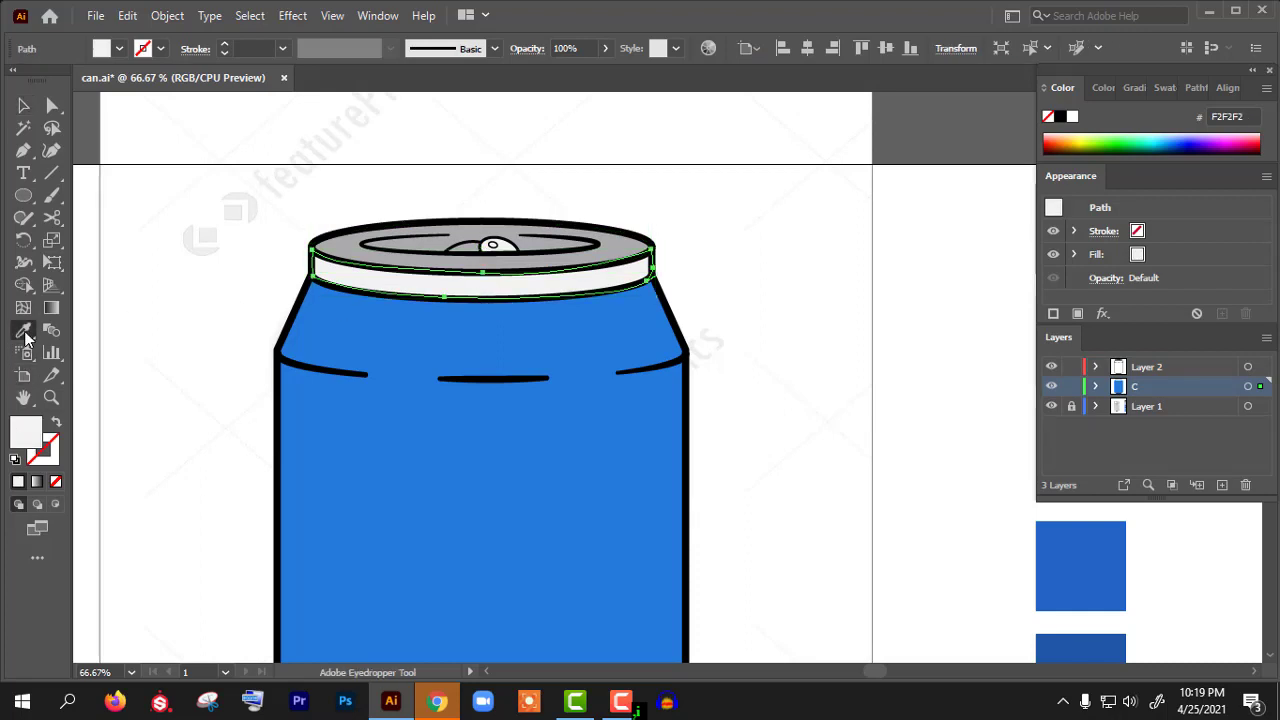
click(348, 251)
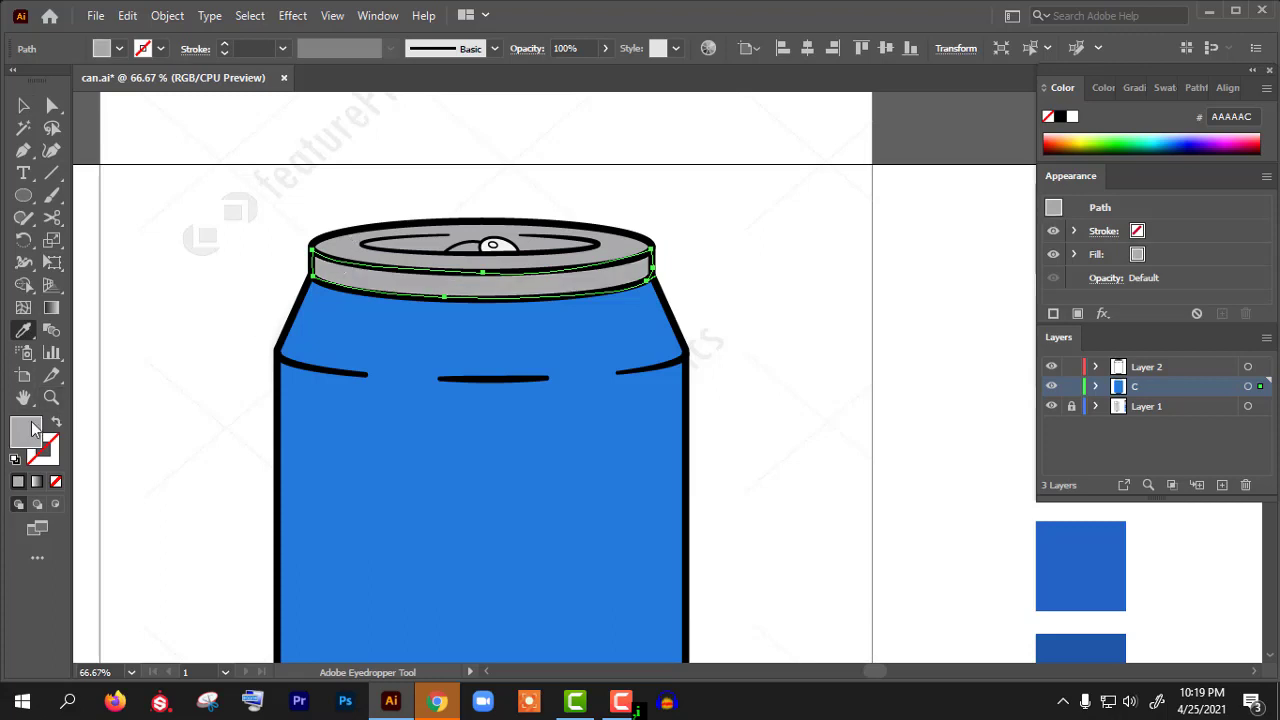
double_click(28, 430)
drag(738, 254, 731, 235)
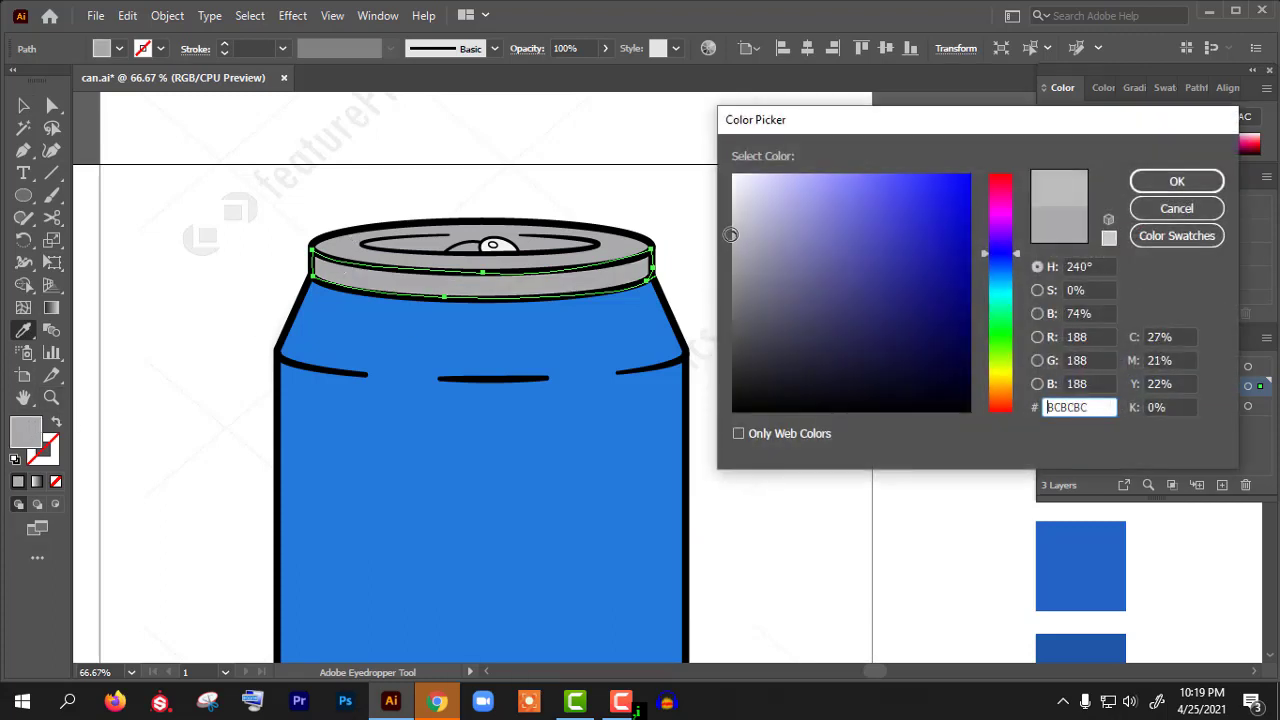
click(1172, 180)
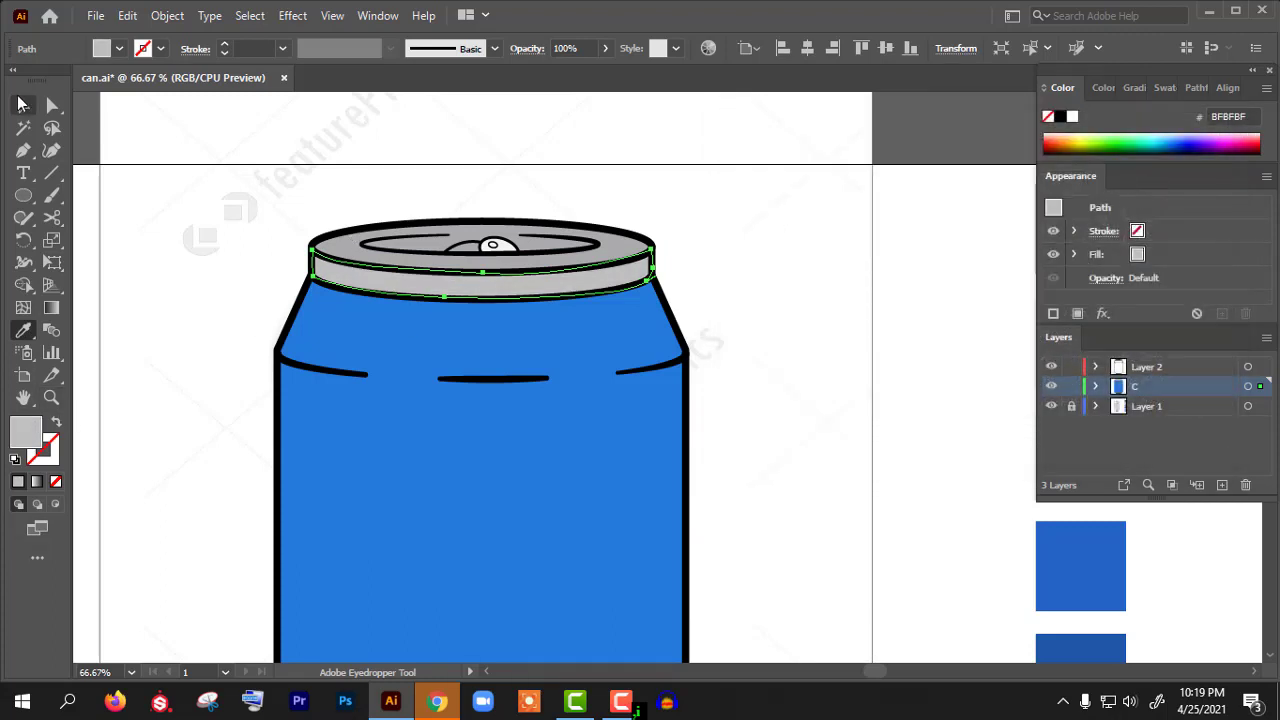
click(22, 104)
click(297, 164)
- Examine the colours of the whole can and check the lid and rim up close
scroll(600, 209, down, 1)
scroll(600, 209, down, 2)
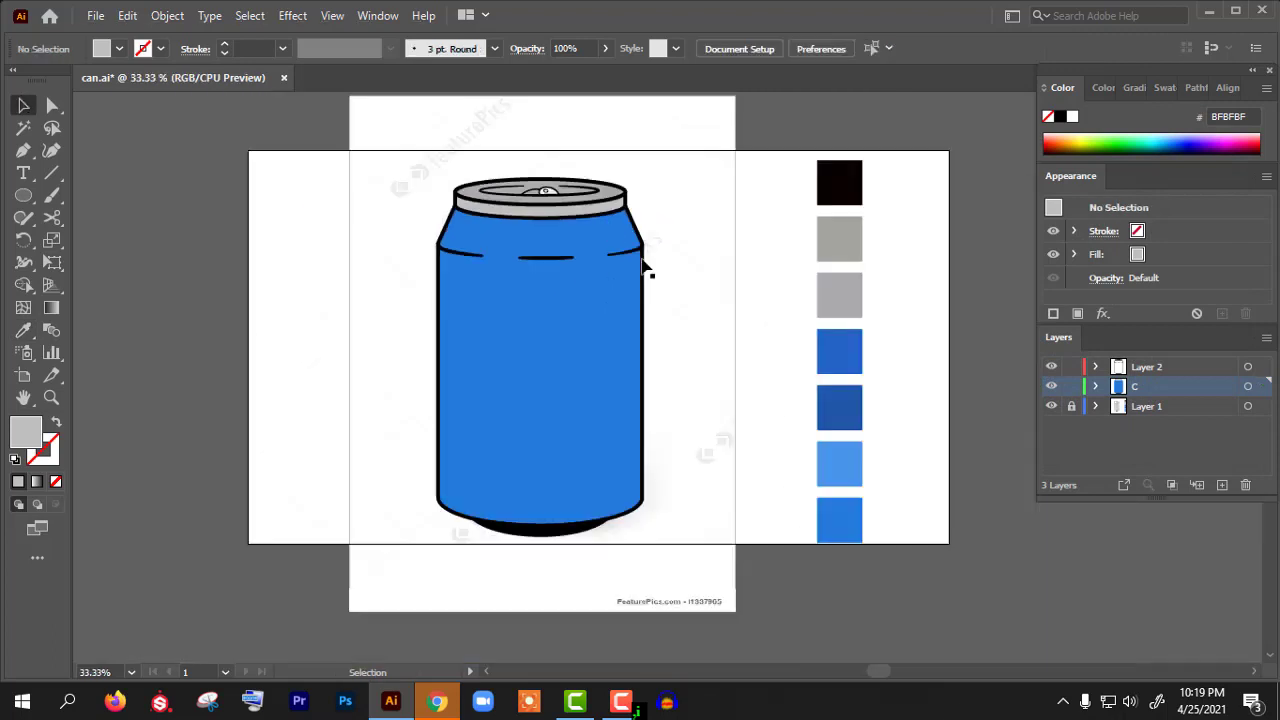
scroll(660, 262, down, 1)
scroll(670, 250, up, 1)
scroll(537, 266, up, 3)
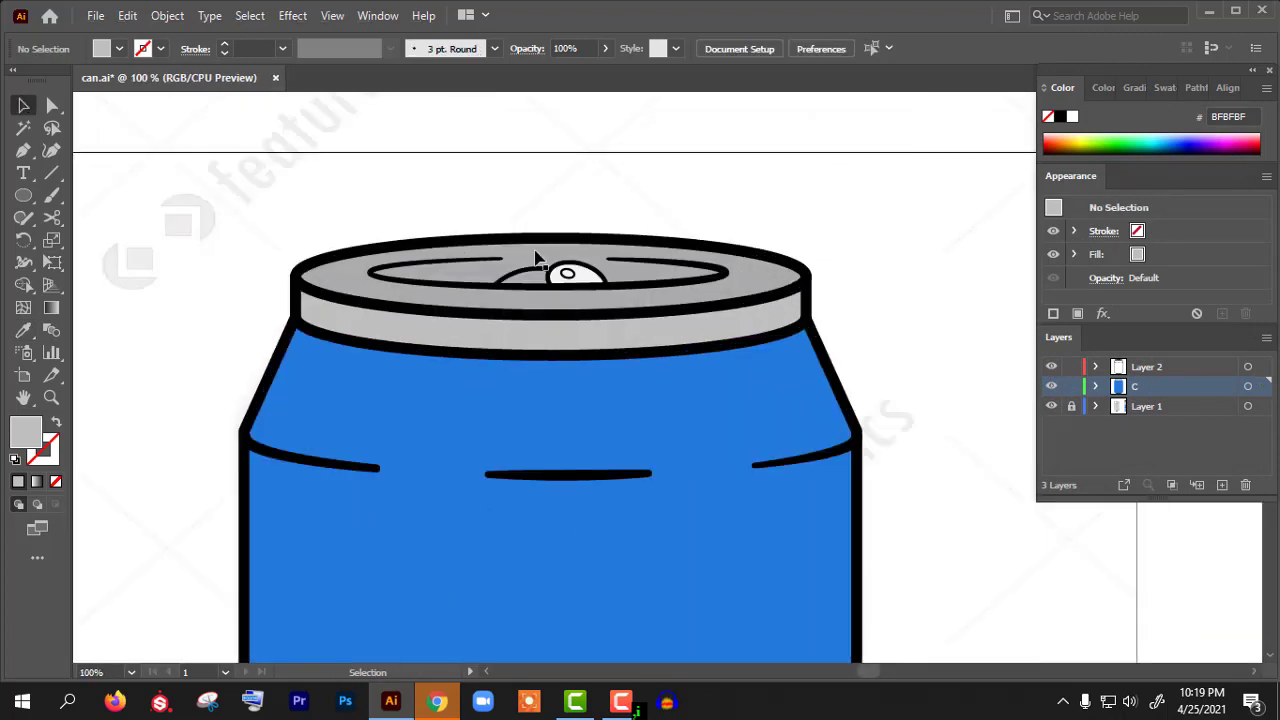
scroll(537, 260, down, 2)
scroll(545, 300, down, 1)
scroll(651, 356, down, 2)
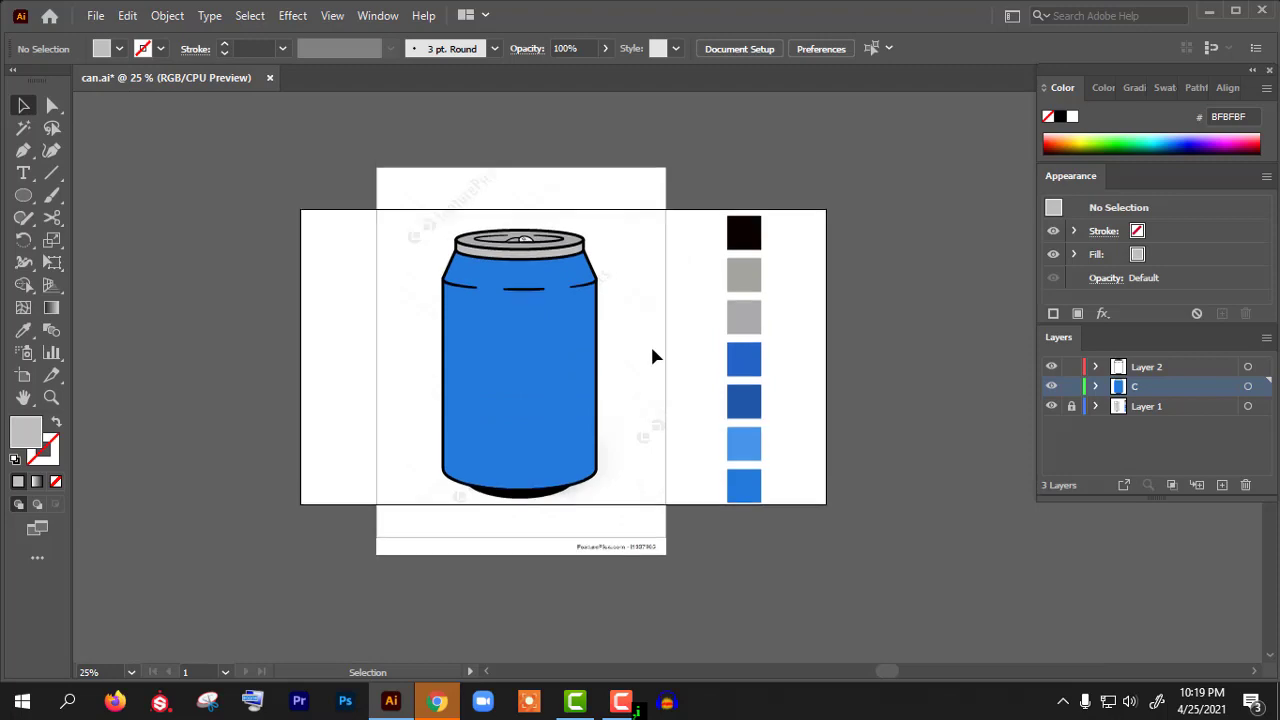
- Fill the black crescent at the can's base with the rim band's grey BFBFBF using the Eyedropper, and deselect it
scroll(511, 537, up, 3)
click(537, 453)
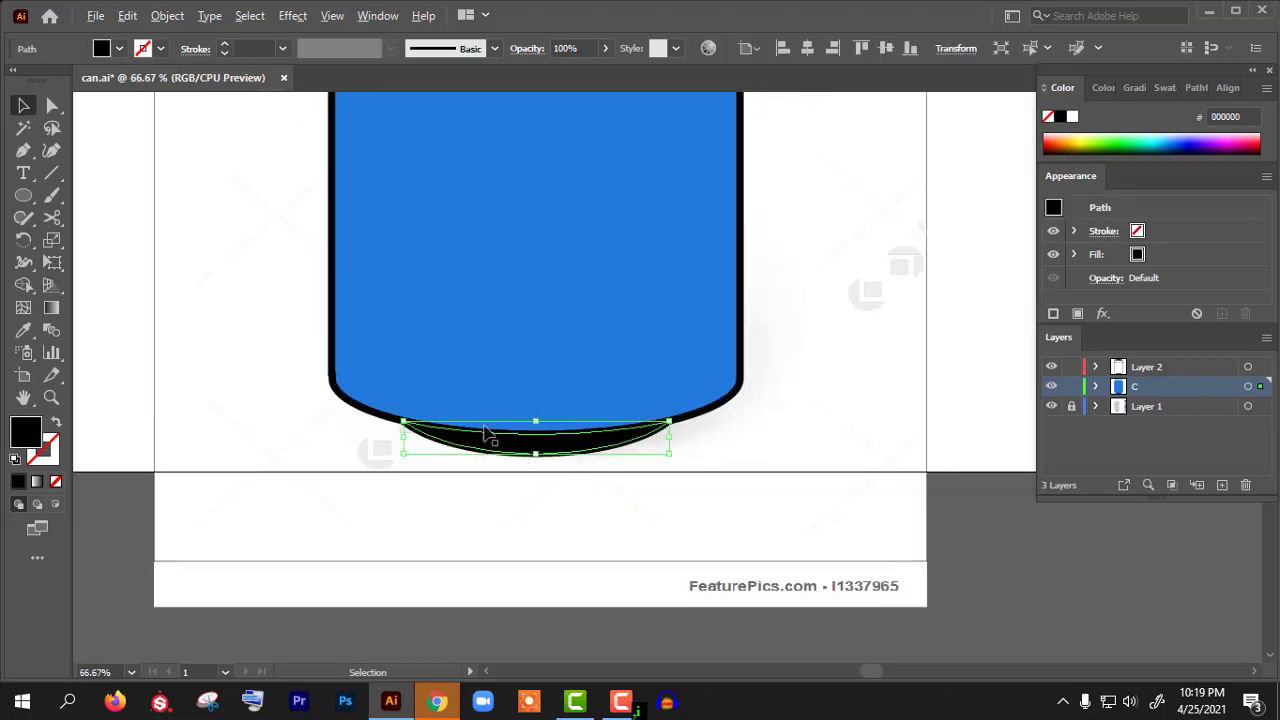
scroll(491, 436, down, 2)
click(23, 331)
scroll(493, 235, up, 1)
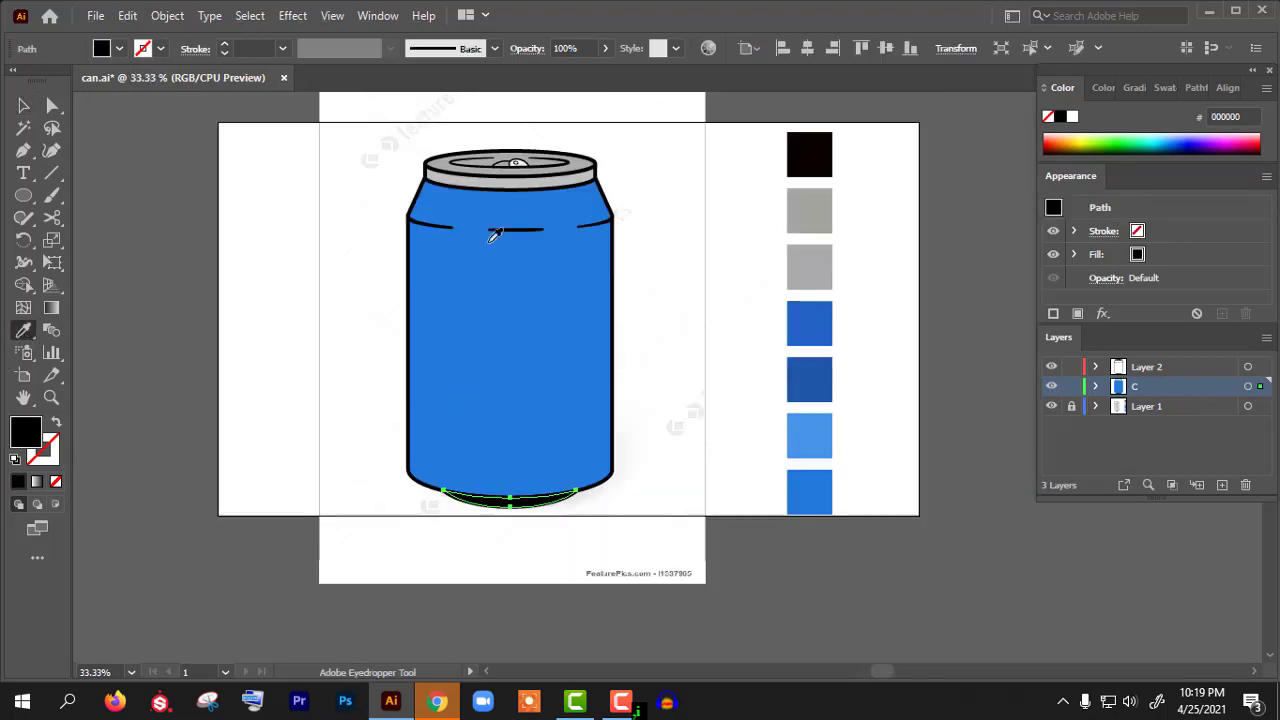
click(518, 183)
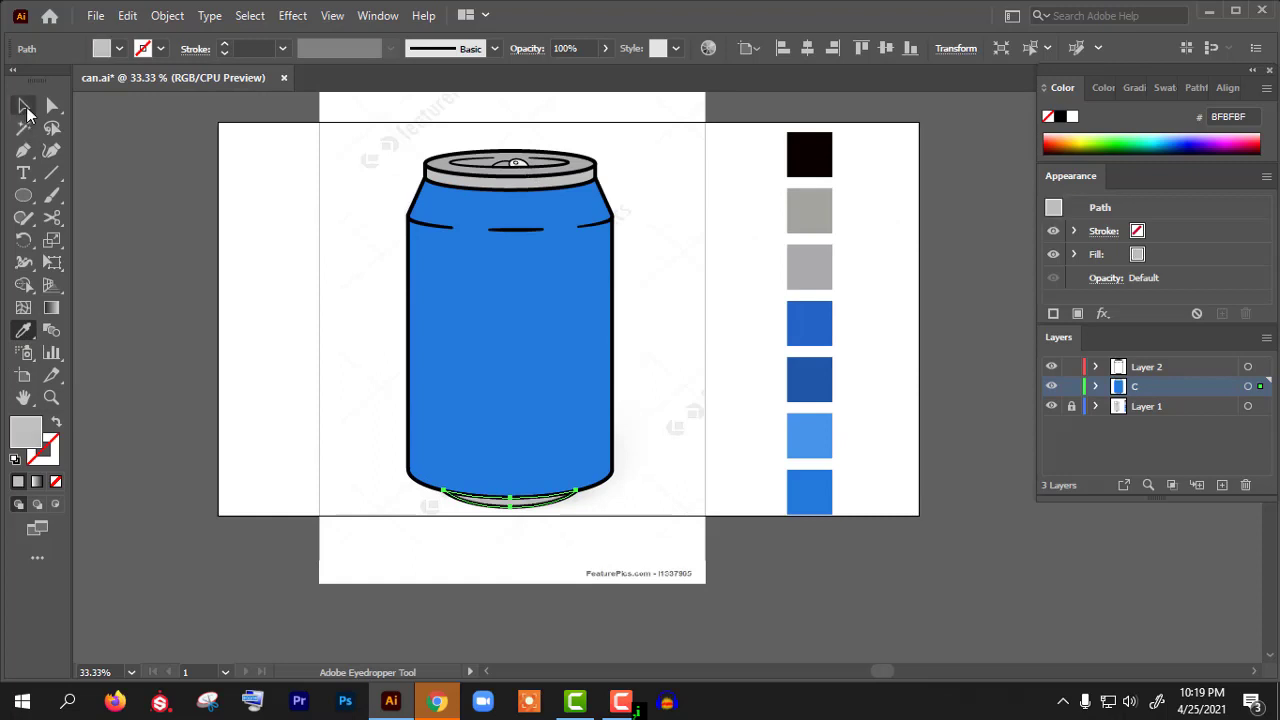
click(25, 110)
click(211, 229)
- Review the flat colours of the complete can, from the lid down to the base crescent
scroll(490, 325, down, 2)
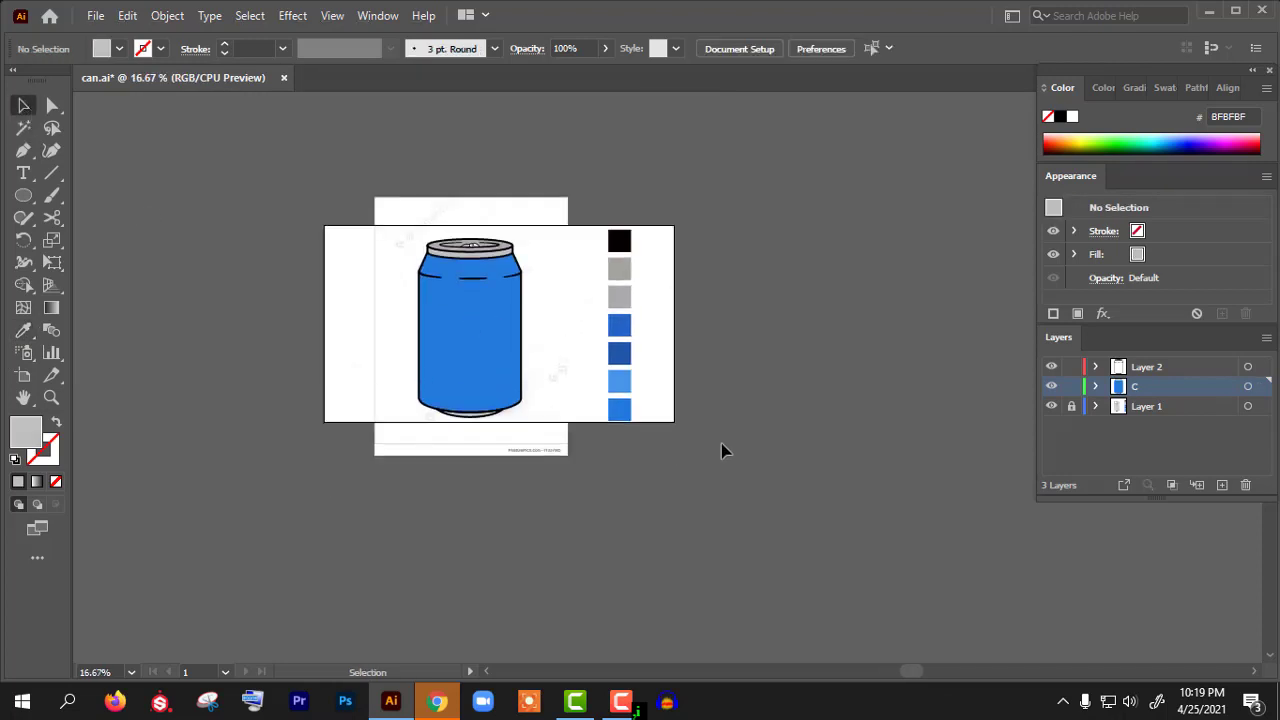
scroll(474, 283, up, 2)
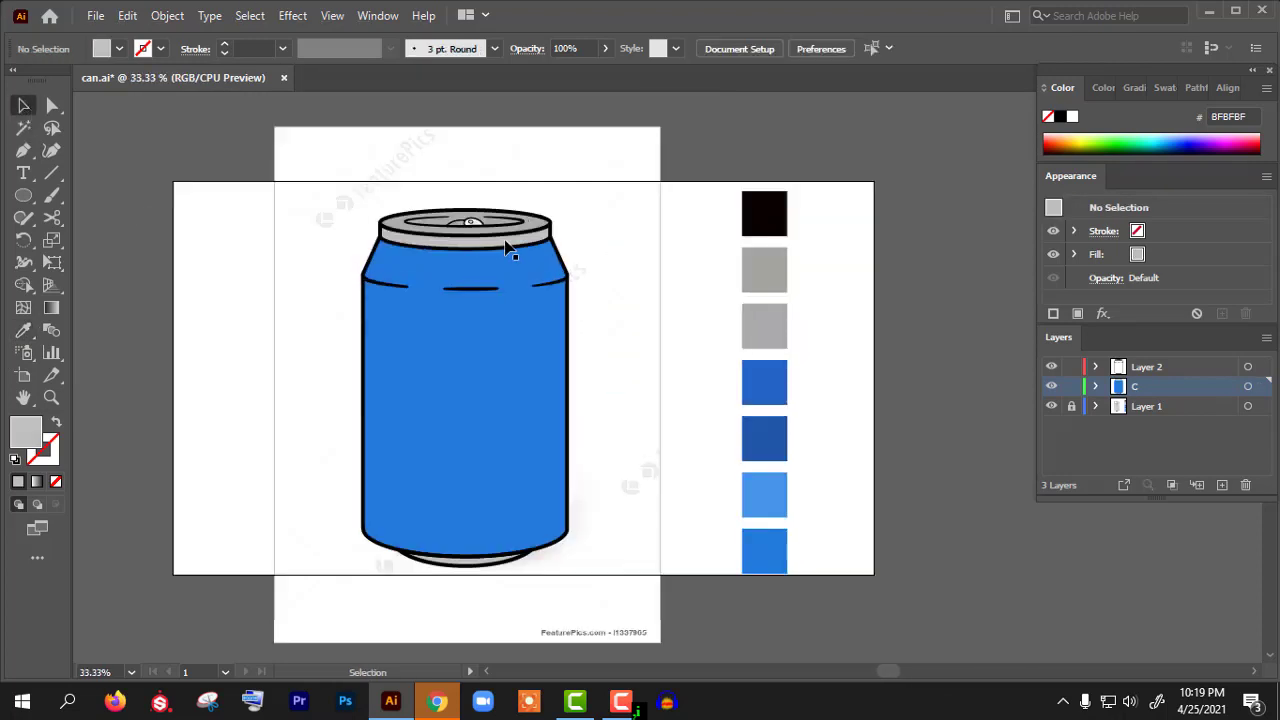
scroll(510, 248, down, 2)
scroll(560, 262, up, 1)
scroll(616, 247, up, 1)
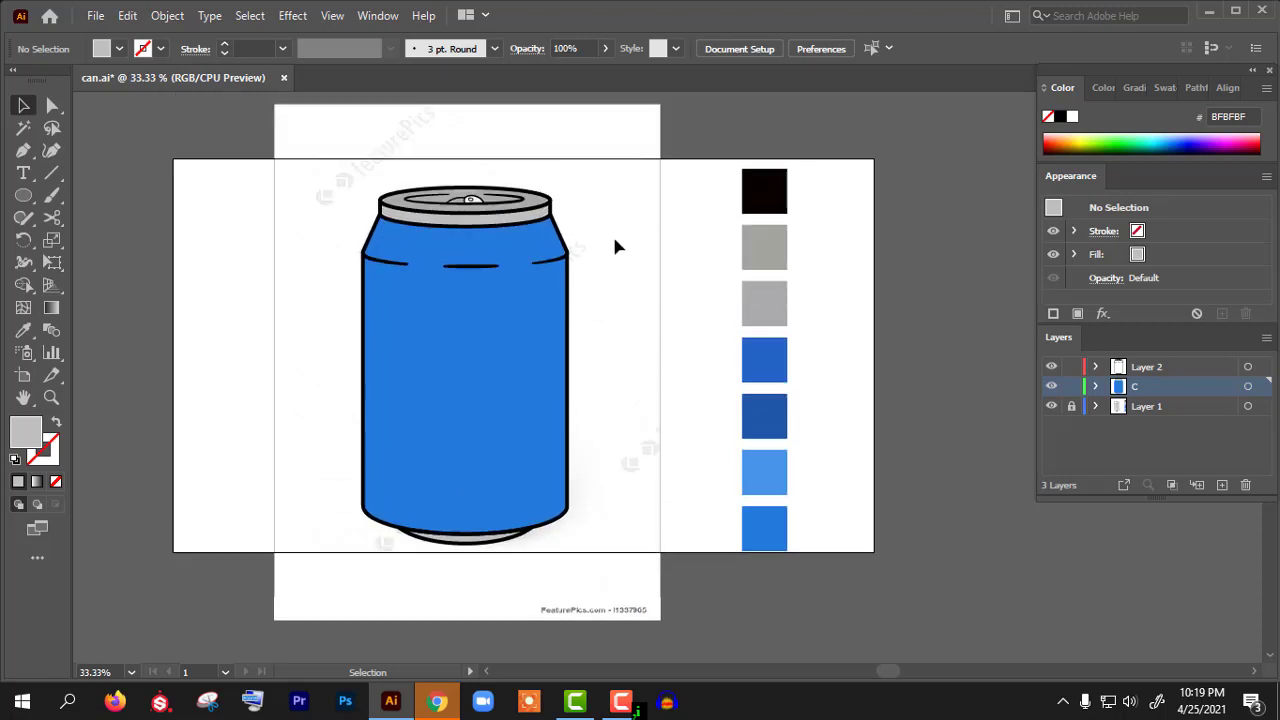
scroll(438, 256, up, 2)
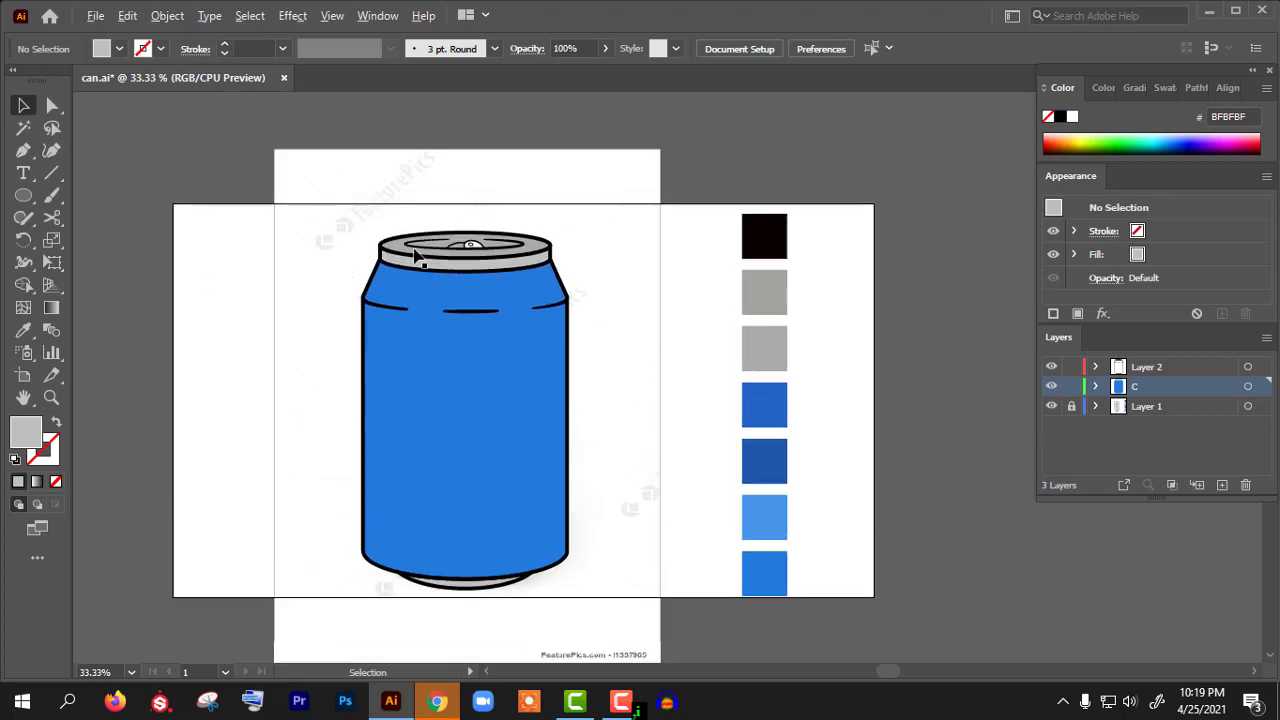
scroll(414, 252, up, 2)
scroll(443, 251, down, 1)
scroll(443, 251, up, 1)
scroll(580, 247, down, 2)
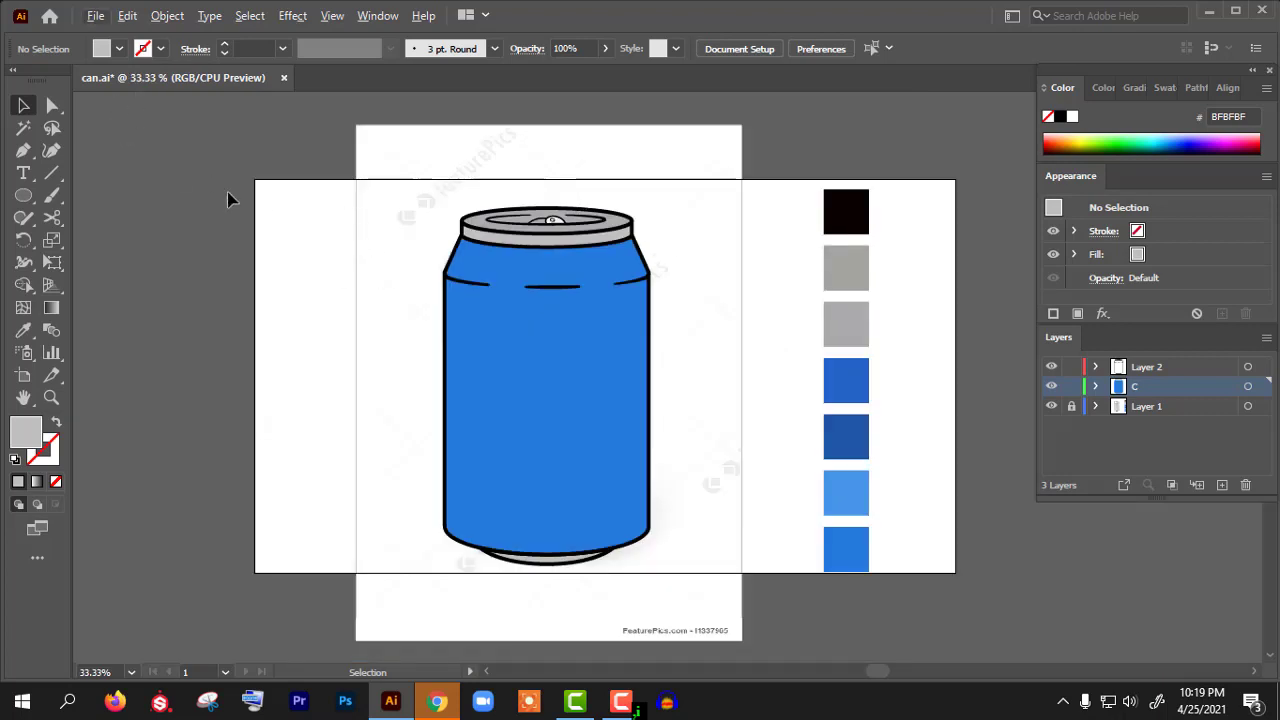
scroll(490, 233, up, 4)
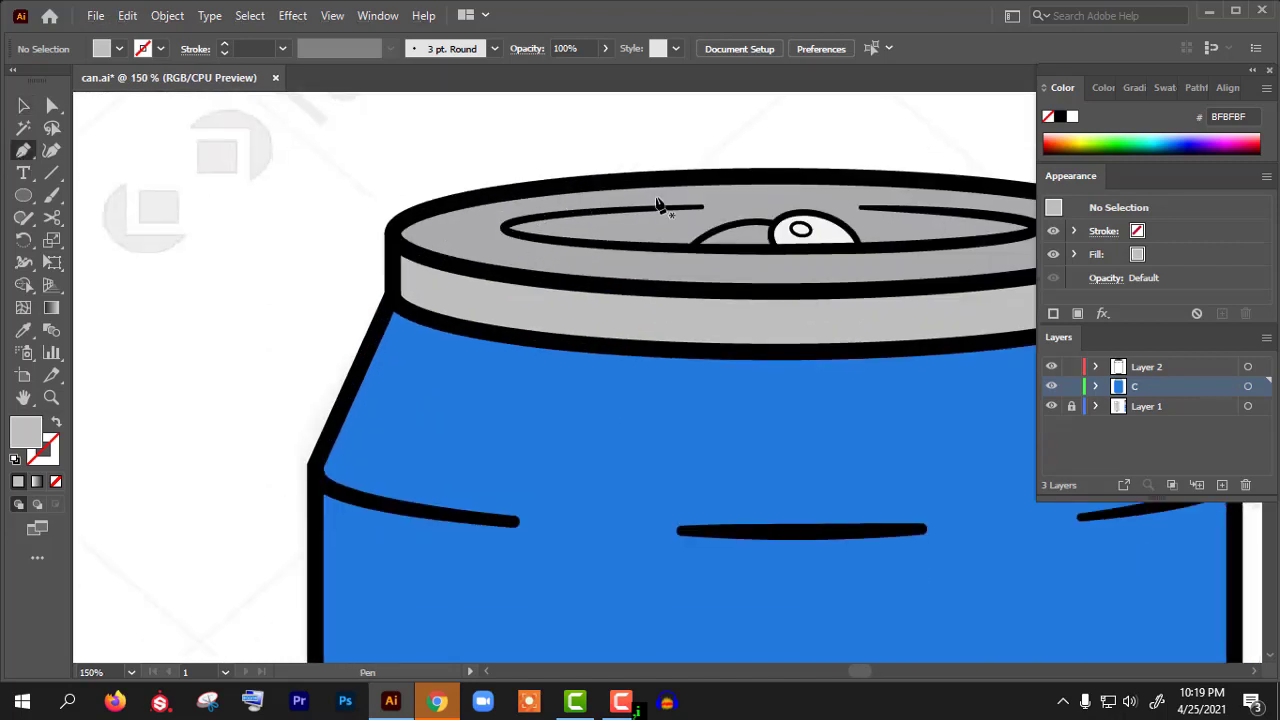
- Draw a closed crescent along the inner left edge of the lid with the Pen tool
click(743, 184)
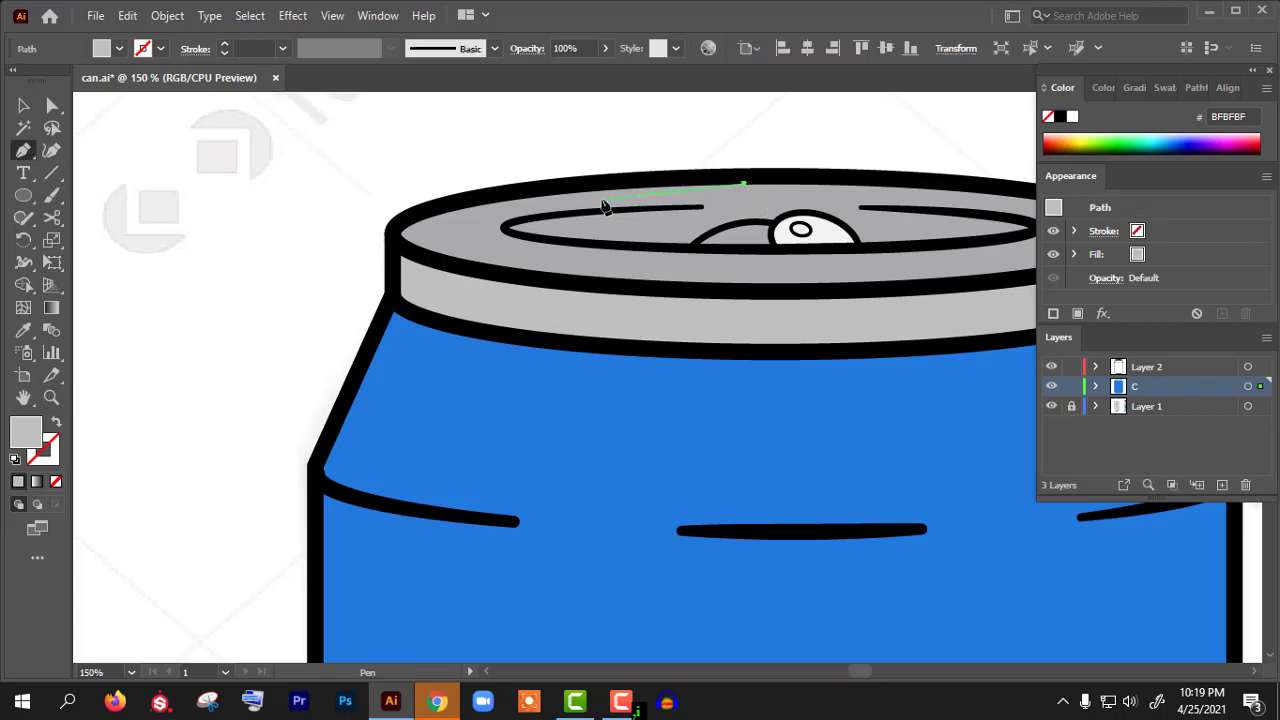
click(514, 206)
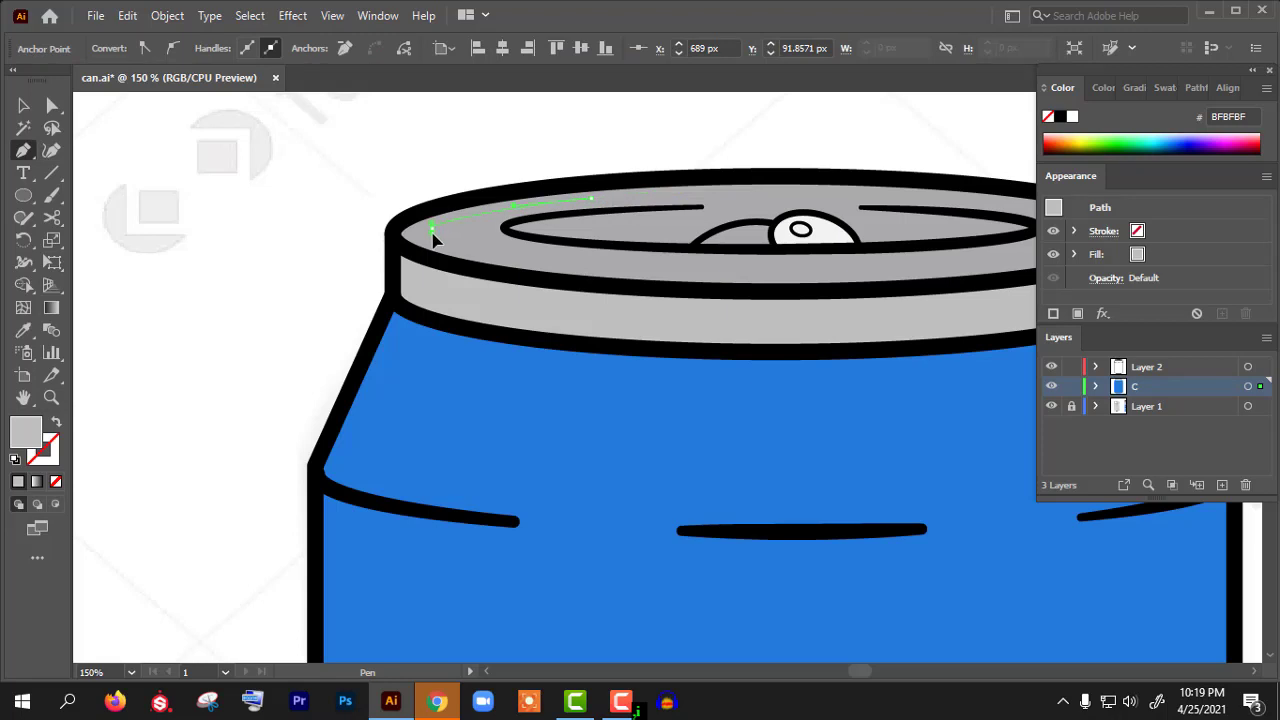
drag(433, 245, 436, 248)
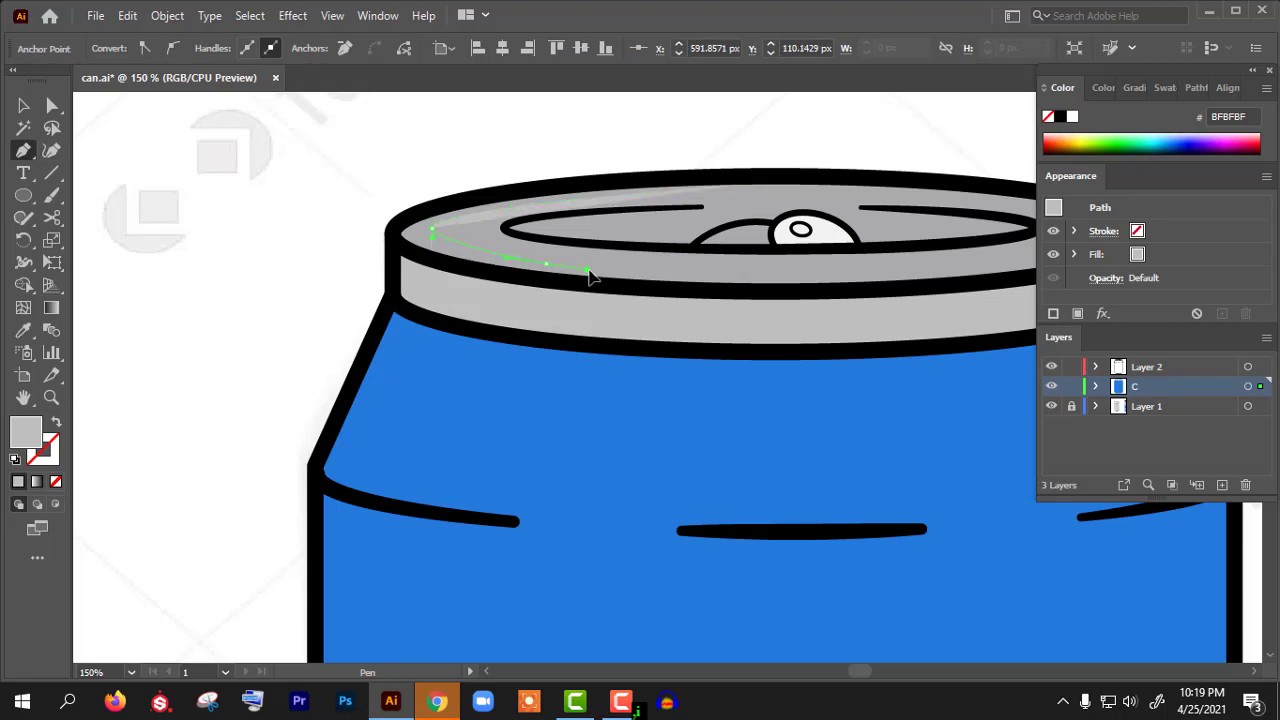
click(589, 271)
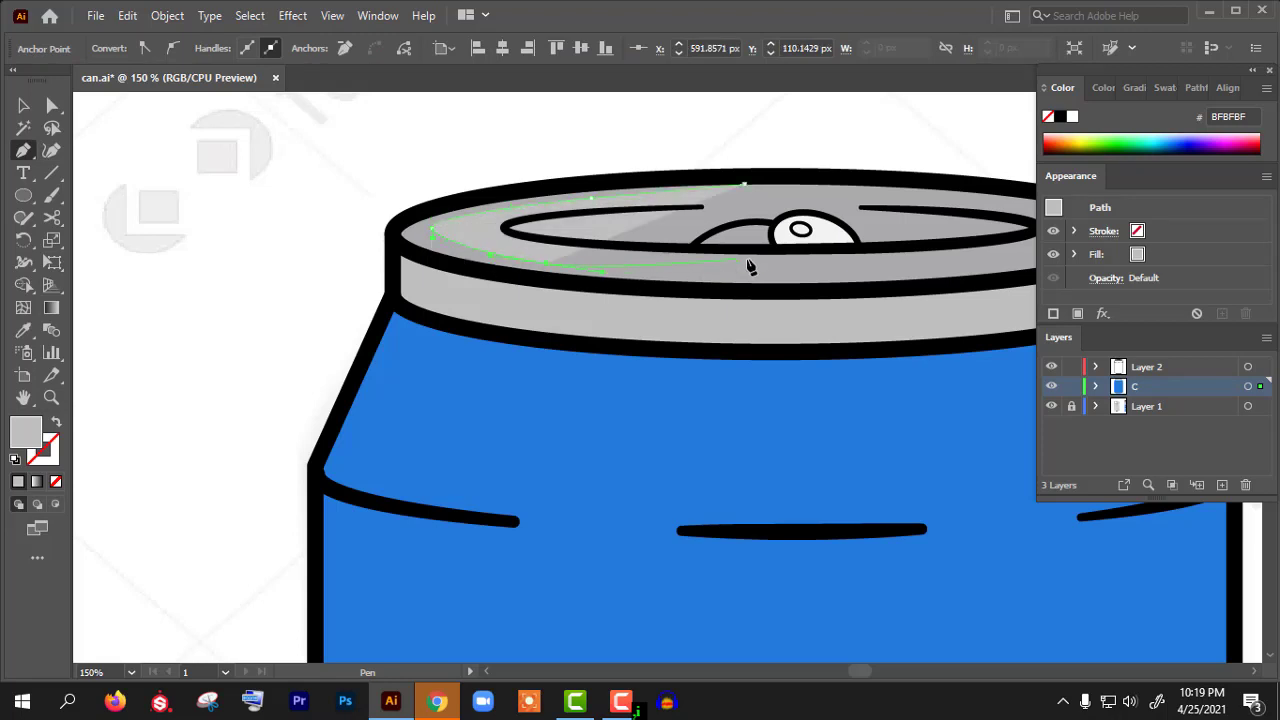
click(831, 281)
drag(918, 295, 770, 302)
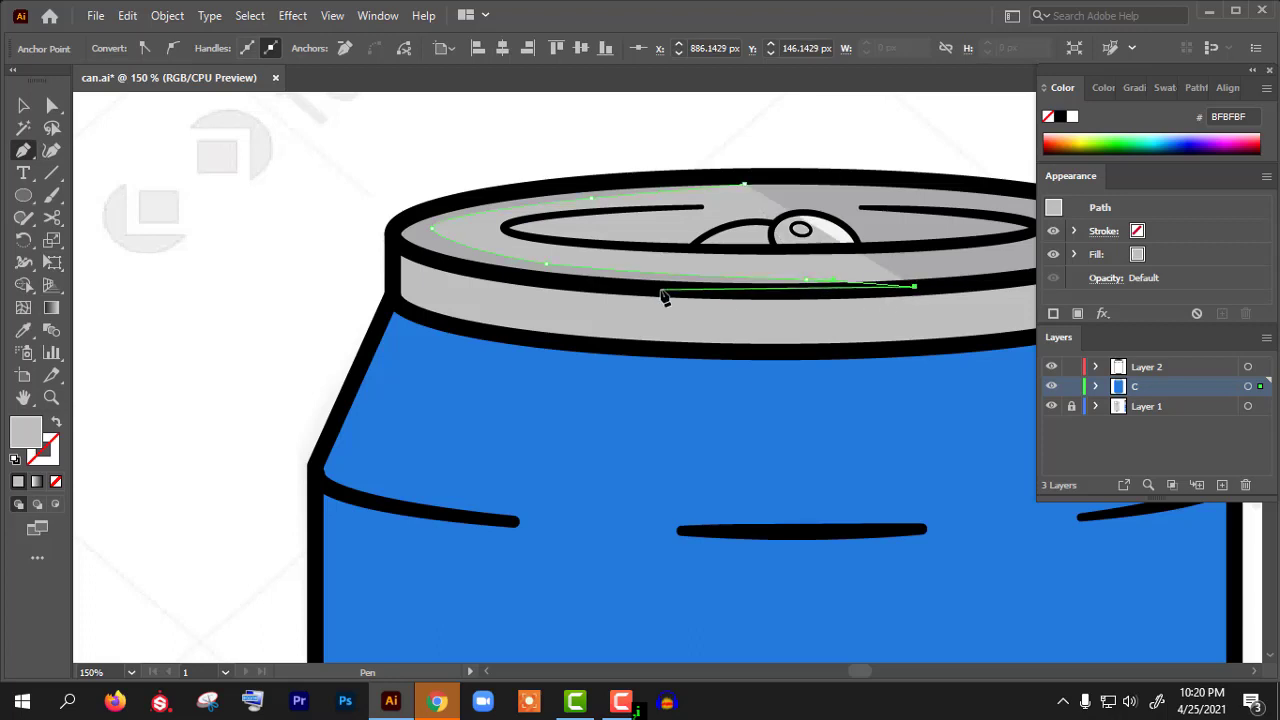
drag(421, 256, 386, 250)
scroll(402, 244, up, 3)
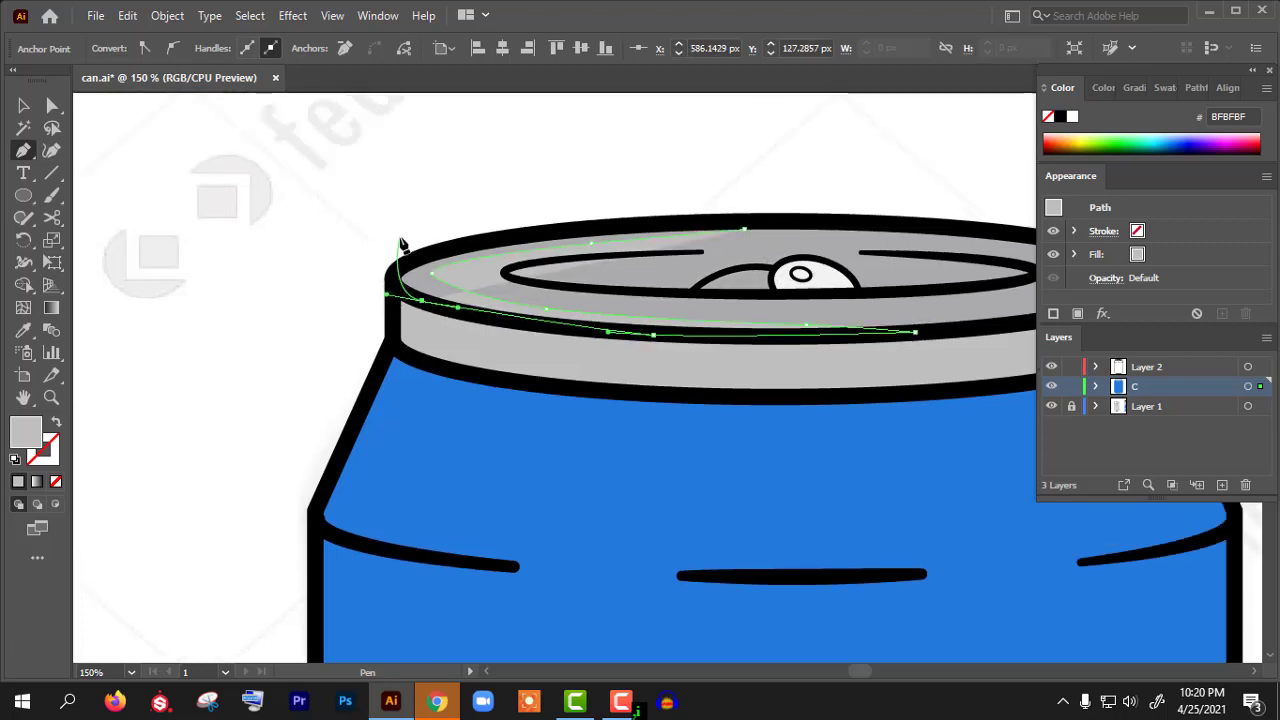
scroll(482, 284, up, 1)
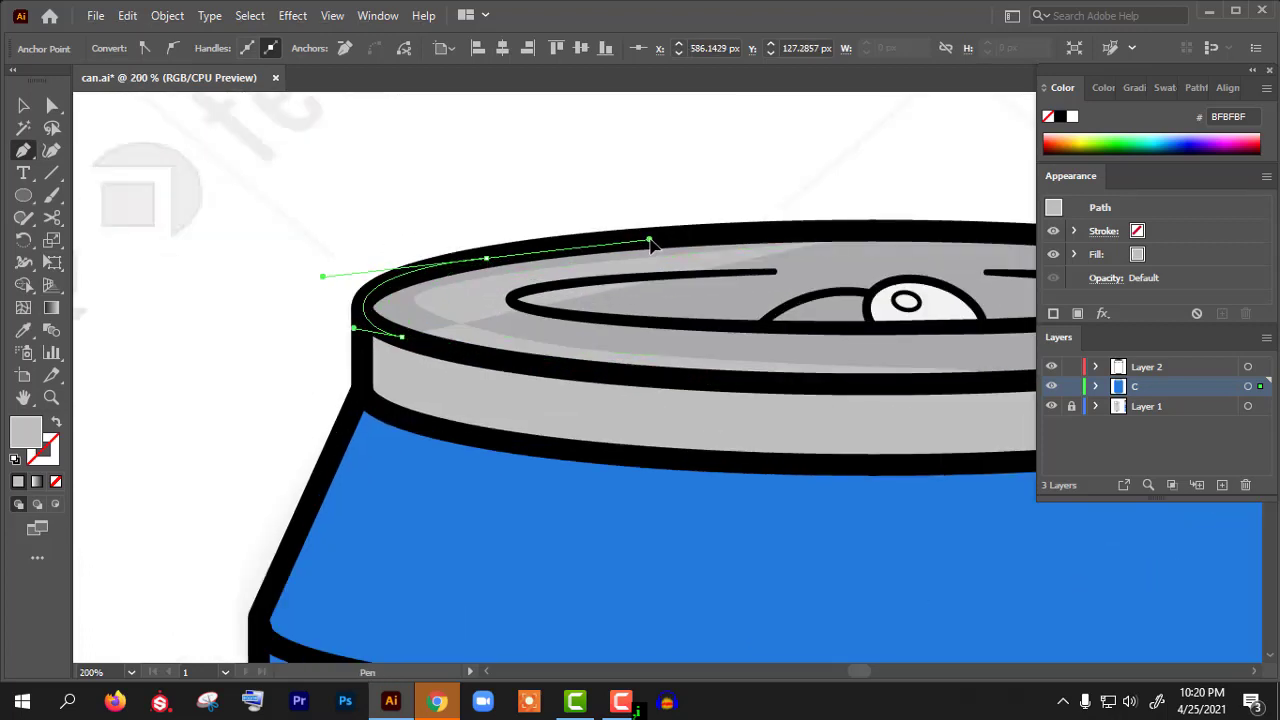
drag(650, 244, 857, 251)
scroll(600, 200, down, 2)
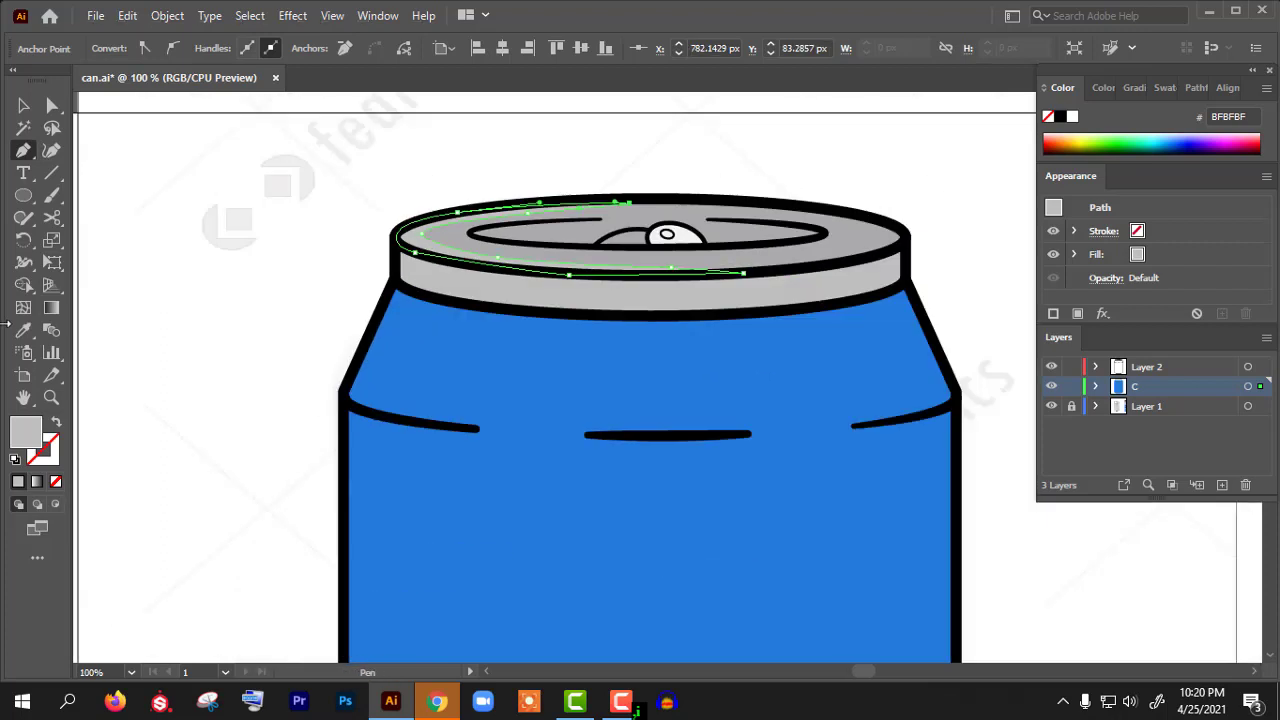
- Fill the lid's left crescent with white FFFFFF using the Eyedropper, and deselect it
click(242, 321)
scroll(285, 252, down, 2)
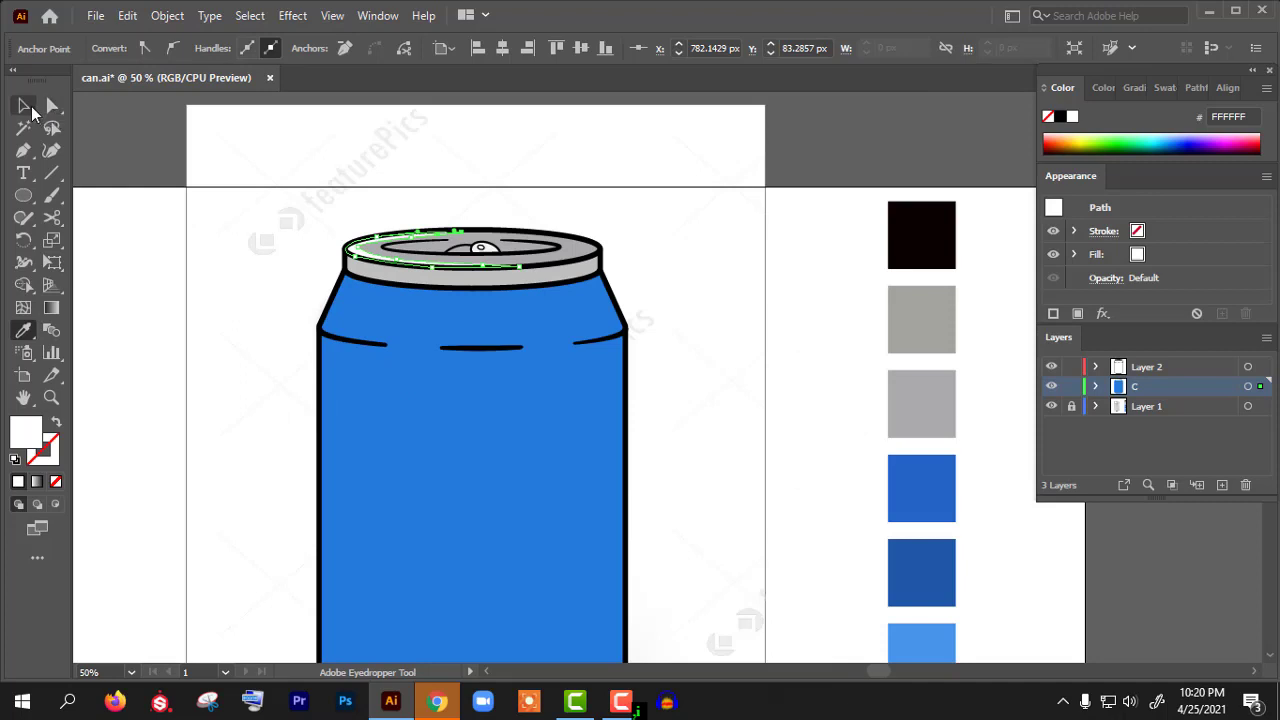
click(27, 107)
click(568, 200)
- Draw a white highlight along the inside of the small arc beside the tab with the Pen tool
scroll(500, 275, up, 5)
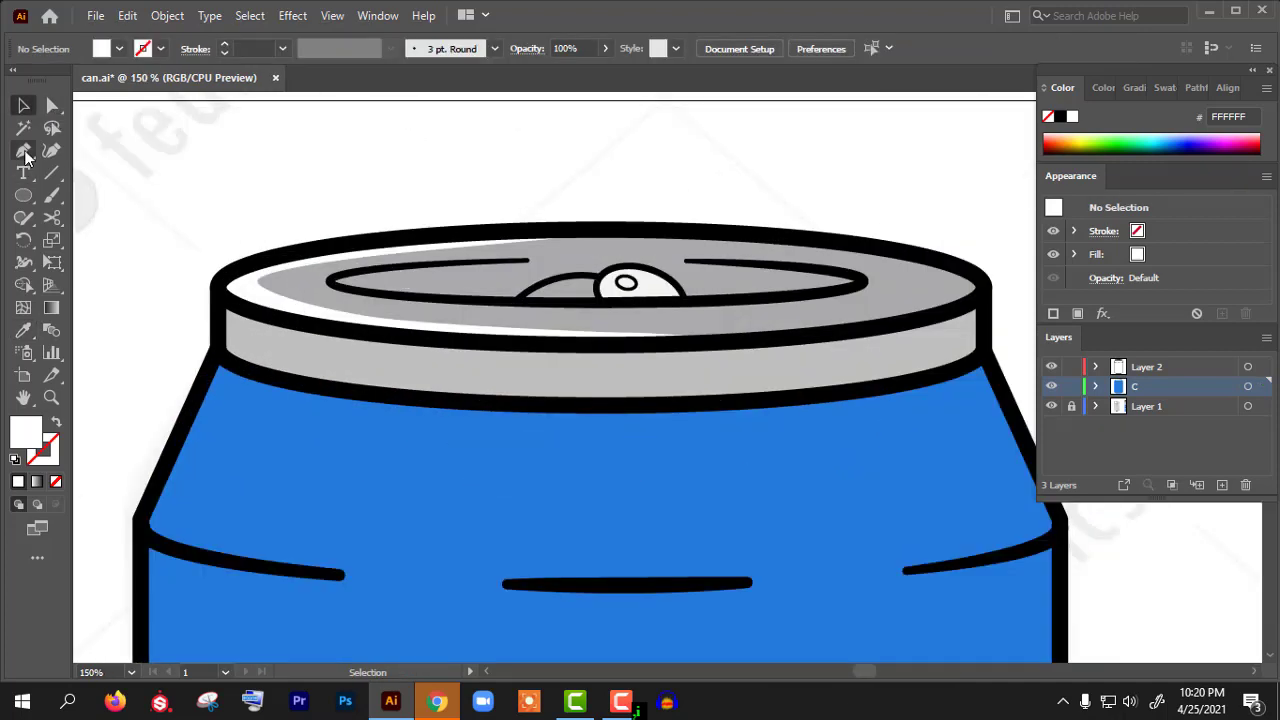
click(27, 152)
scroll(466, 316, up, 3)
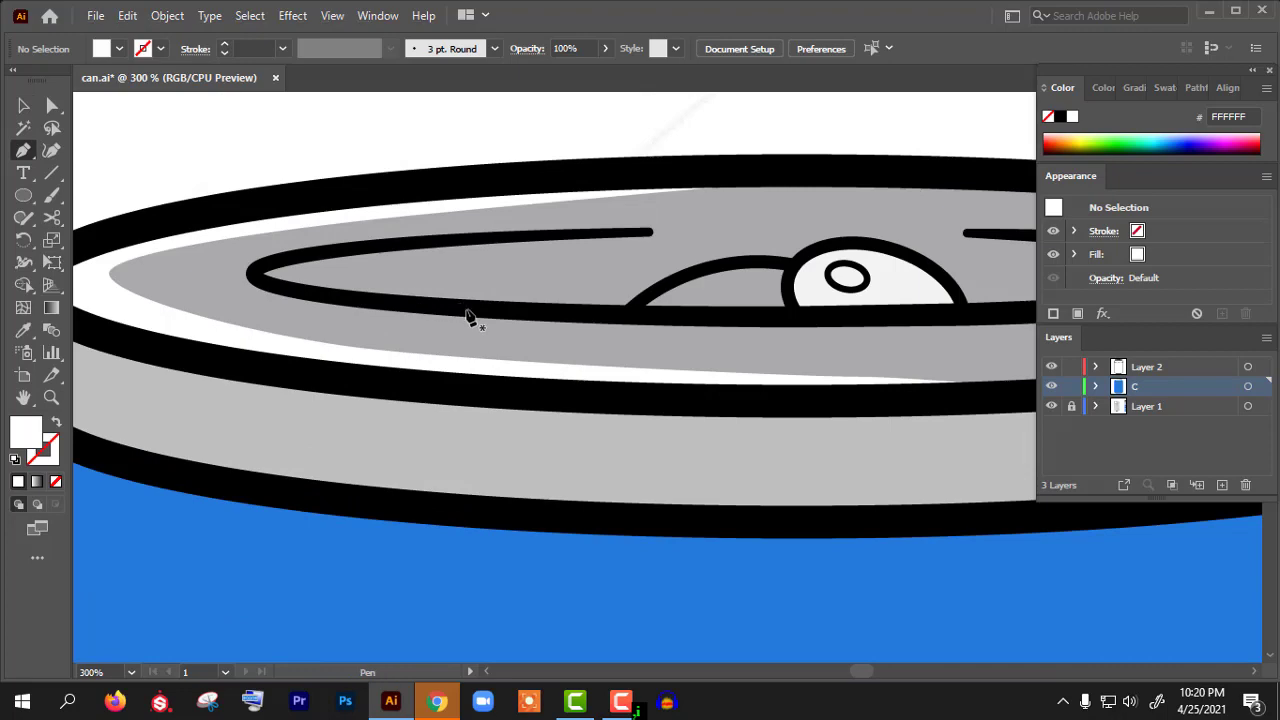
click(624, 308)
scroll(298, 280, up, 2)
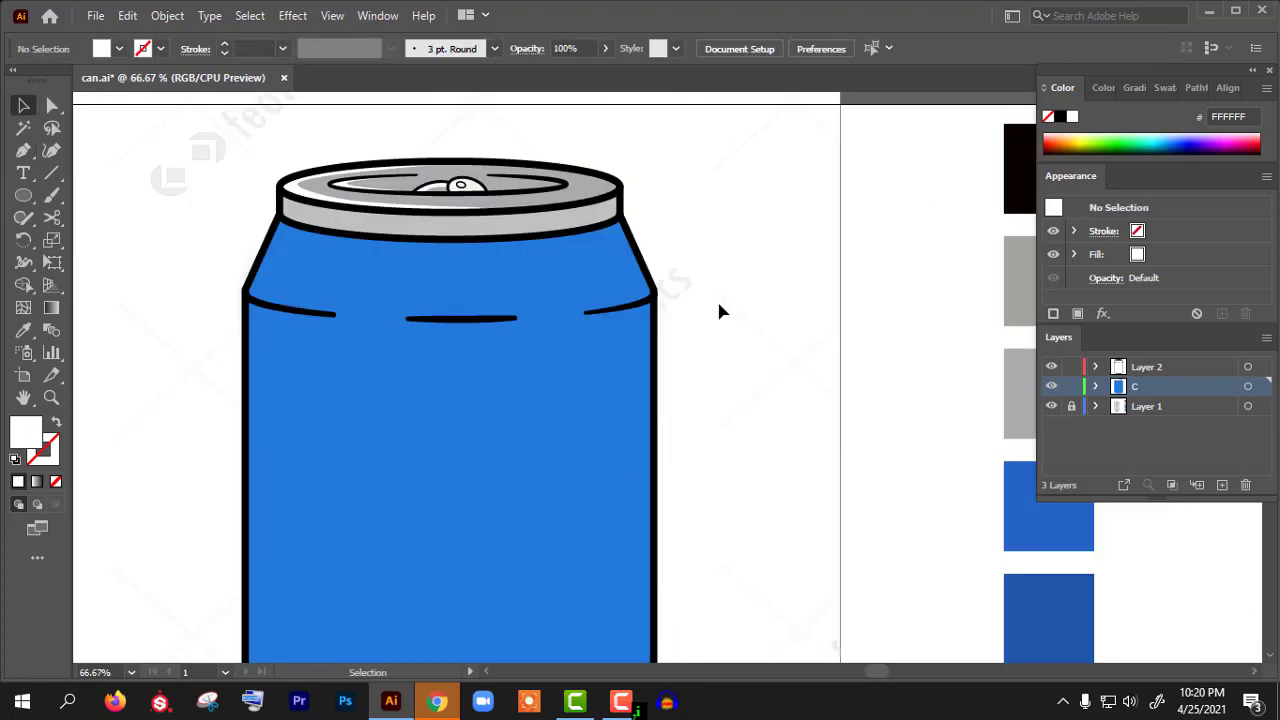
- Duplicate the tab's fill shape, offset down and to the right for shading, and fill the tab's small ellipse with DBDBDB
scroll(531, 237, up, 5)
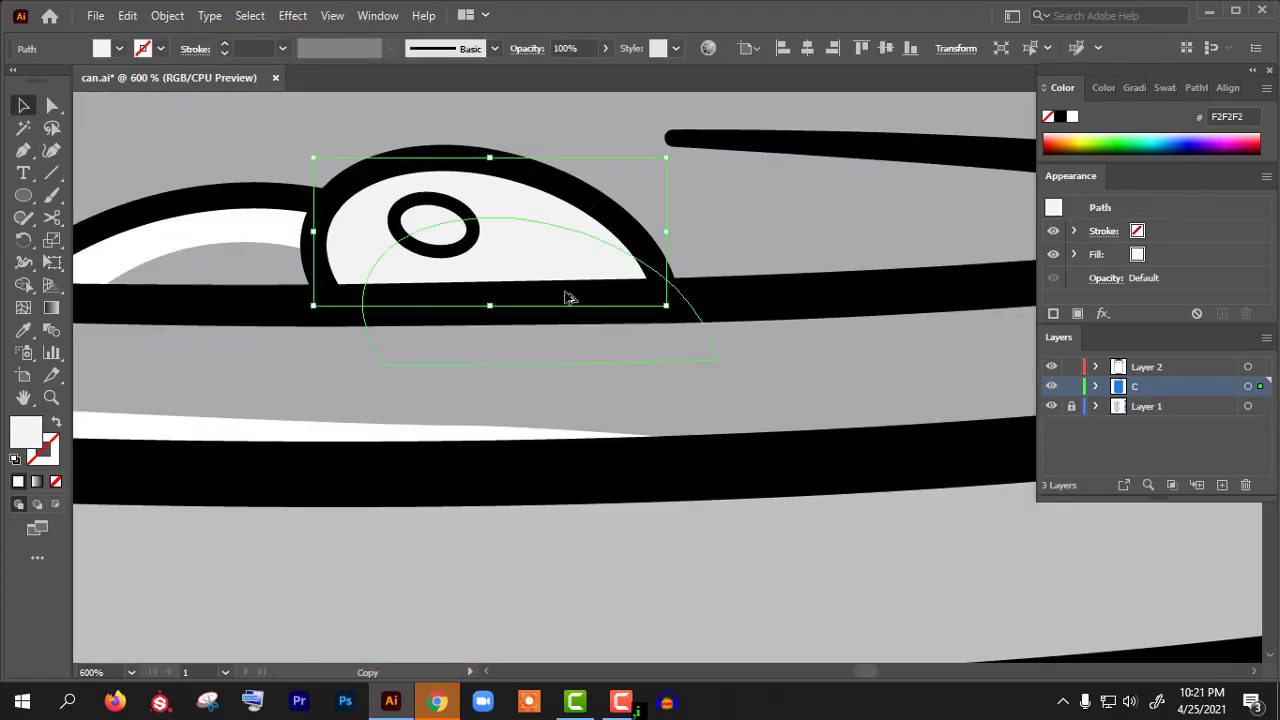
drag(566, 294, 600, 366)
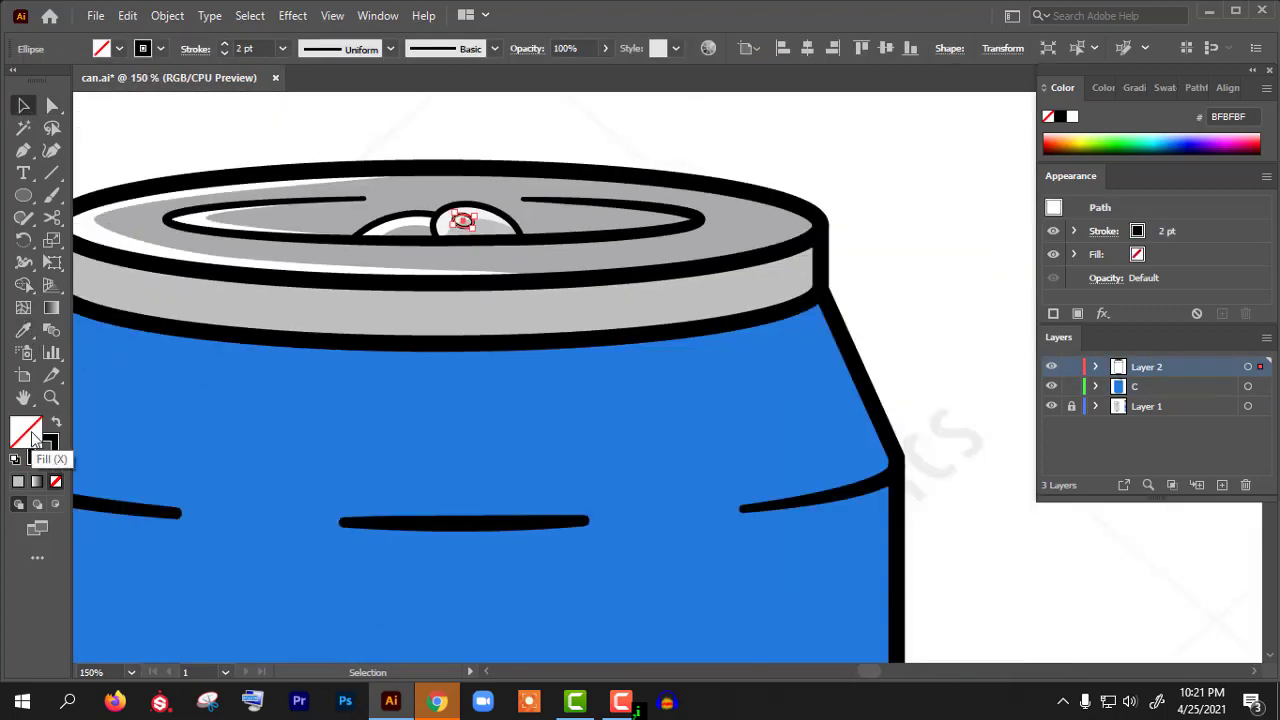
double_click(28, 432)
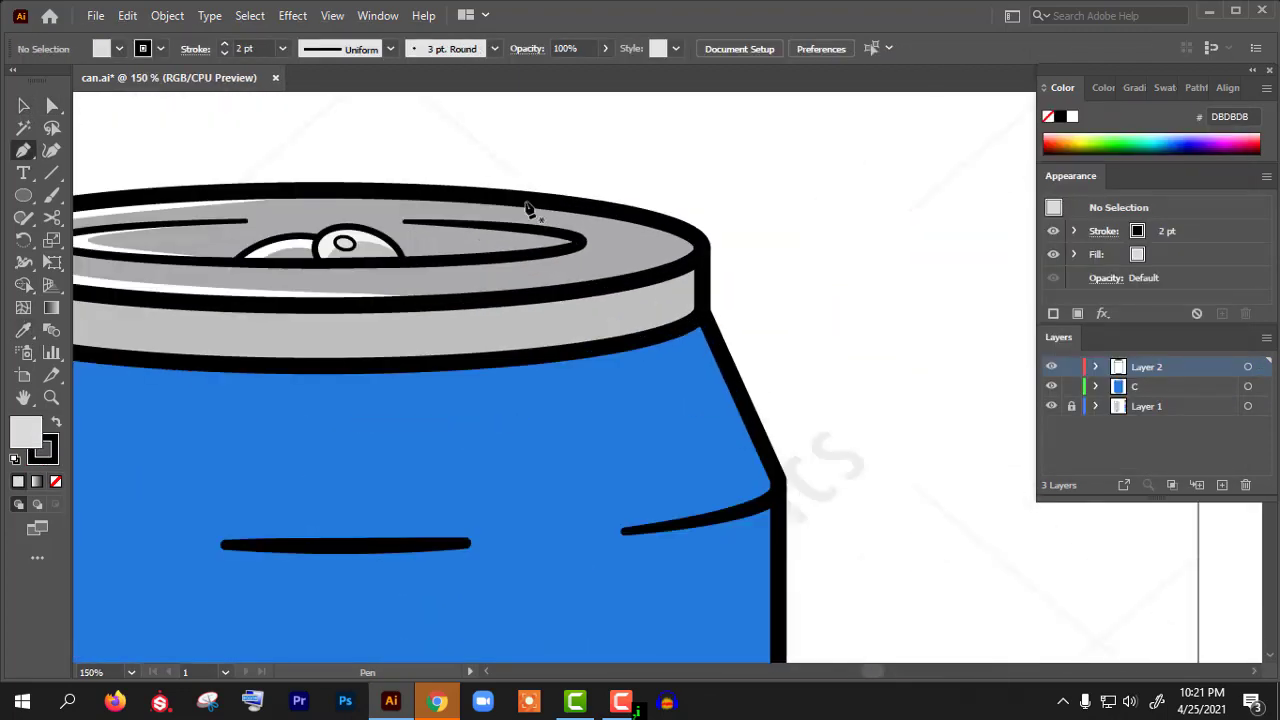
- Draw a black-filled shadow crescent along the lid's inner right edge with the Pen tool and lower its opacity
click(460, 195)
click(657, 244)
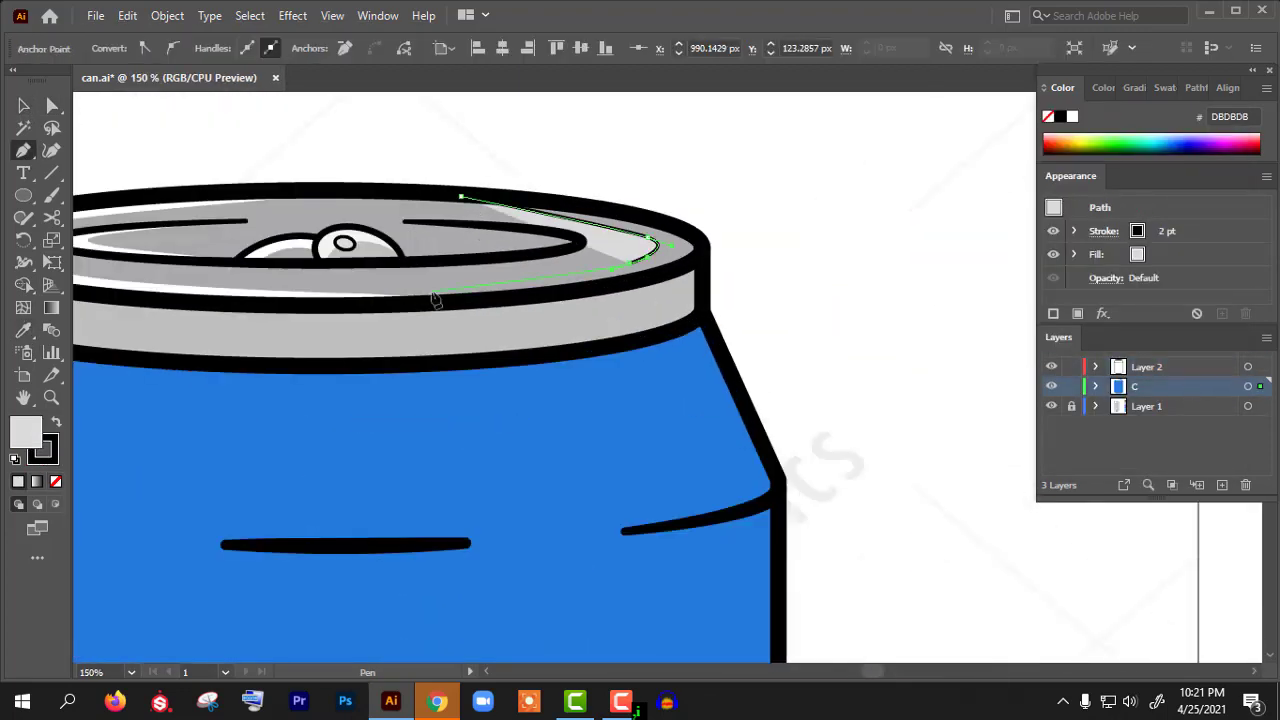
drag(412, 298, 700, 257)
click(460, 195)
click(24, 107)
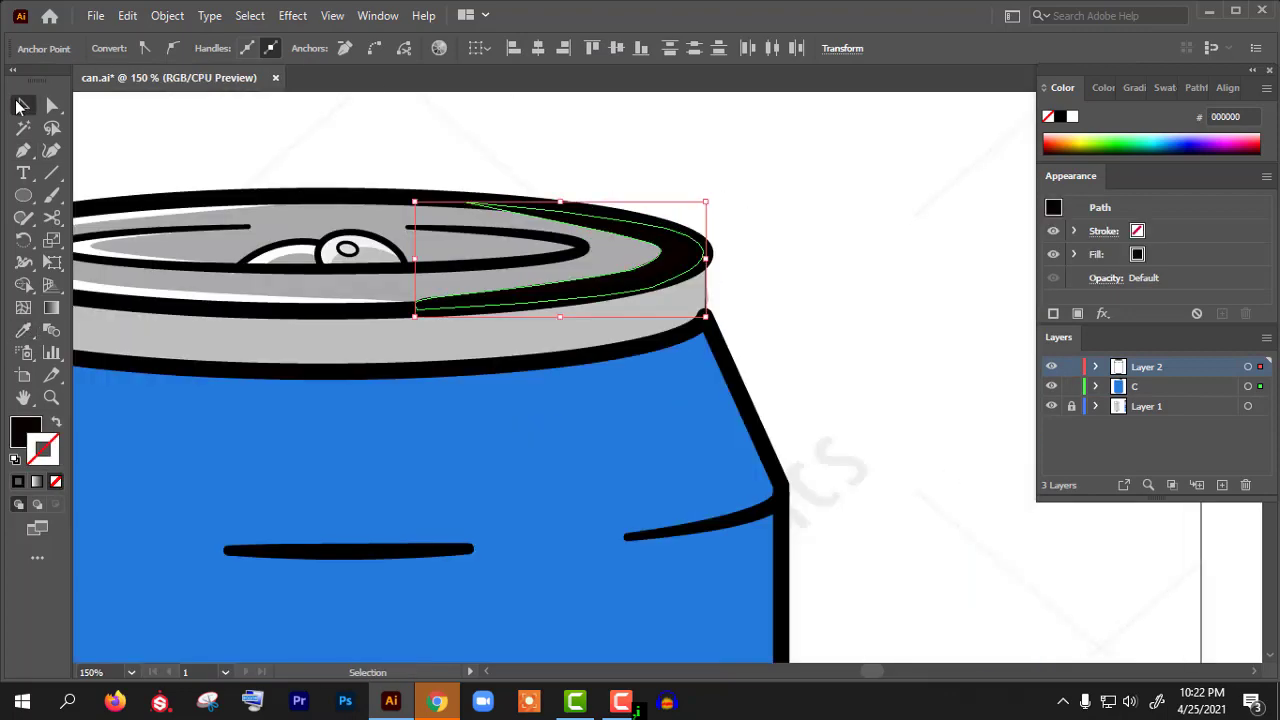
click(605, 48)
drag(604, 72, 520, 49)
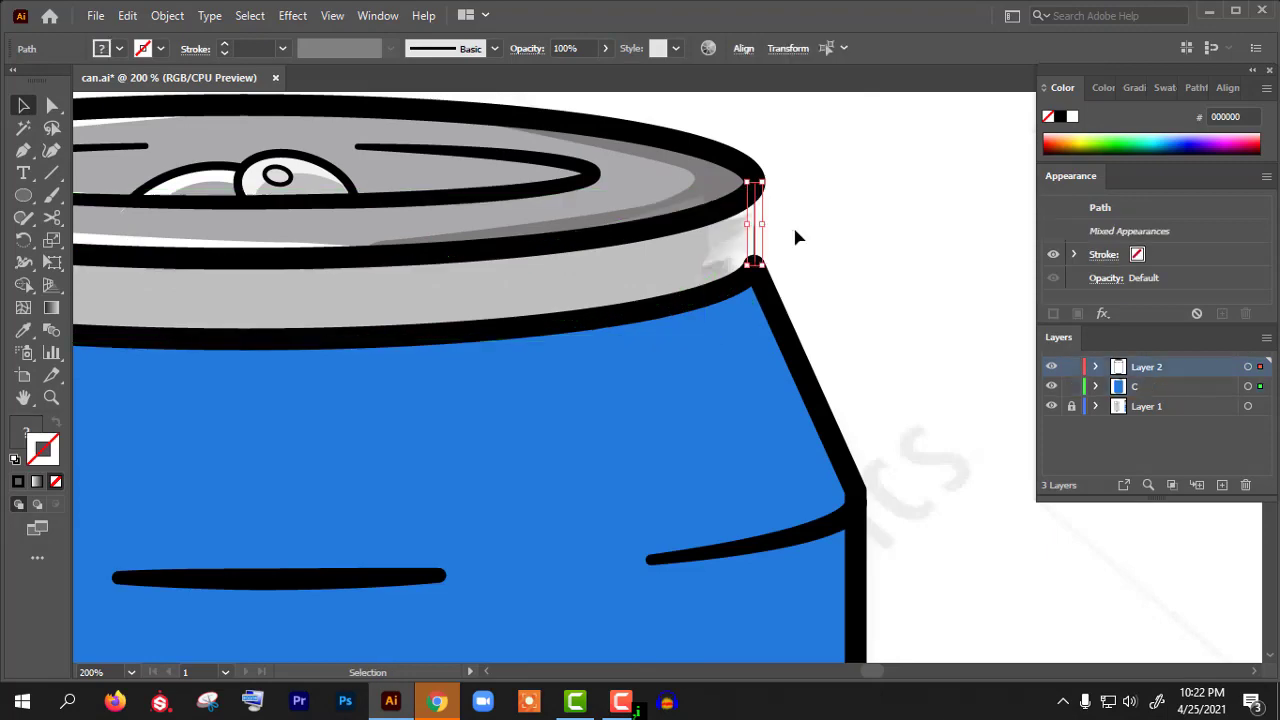
- Set a stroke weight for the short vertical outline at the rim band's right end
click(282, 48)
click(310, 277)
- Draw a highlight shape over the left half of the rim band with the Pen tool, filled E8E8E8
click(730, 262)
click(730, 262)
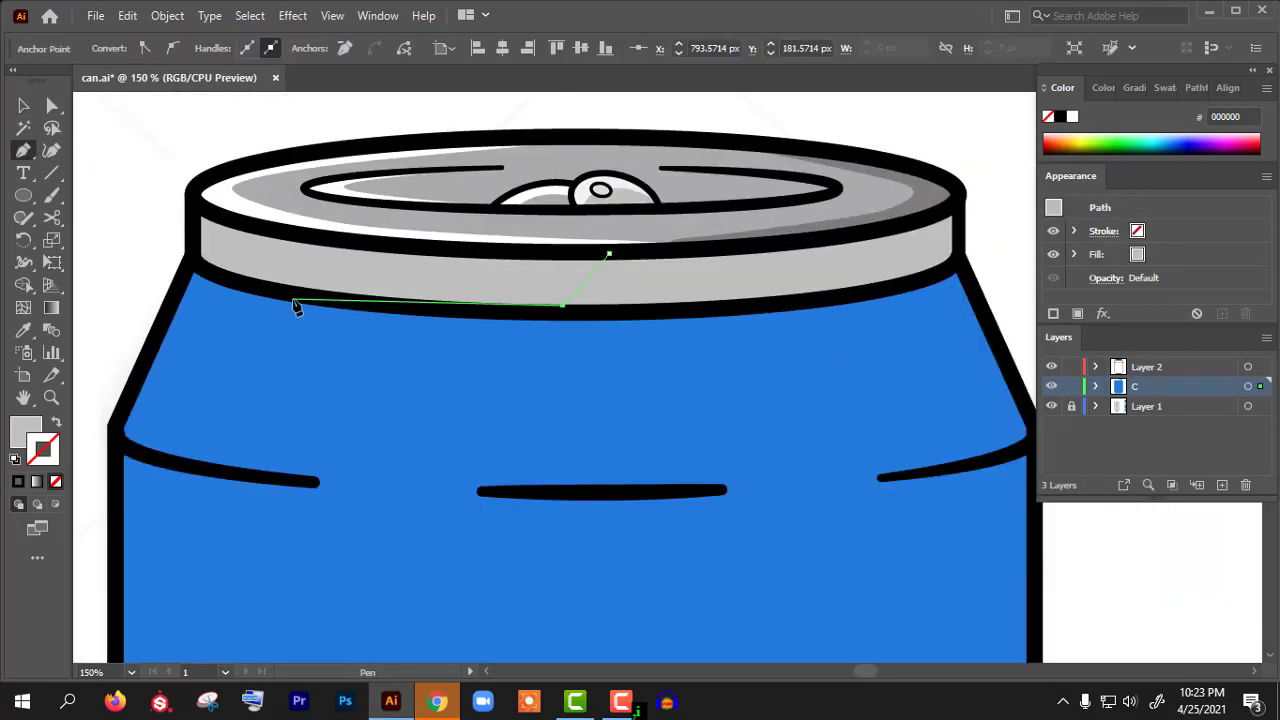
click(296, 308)
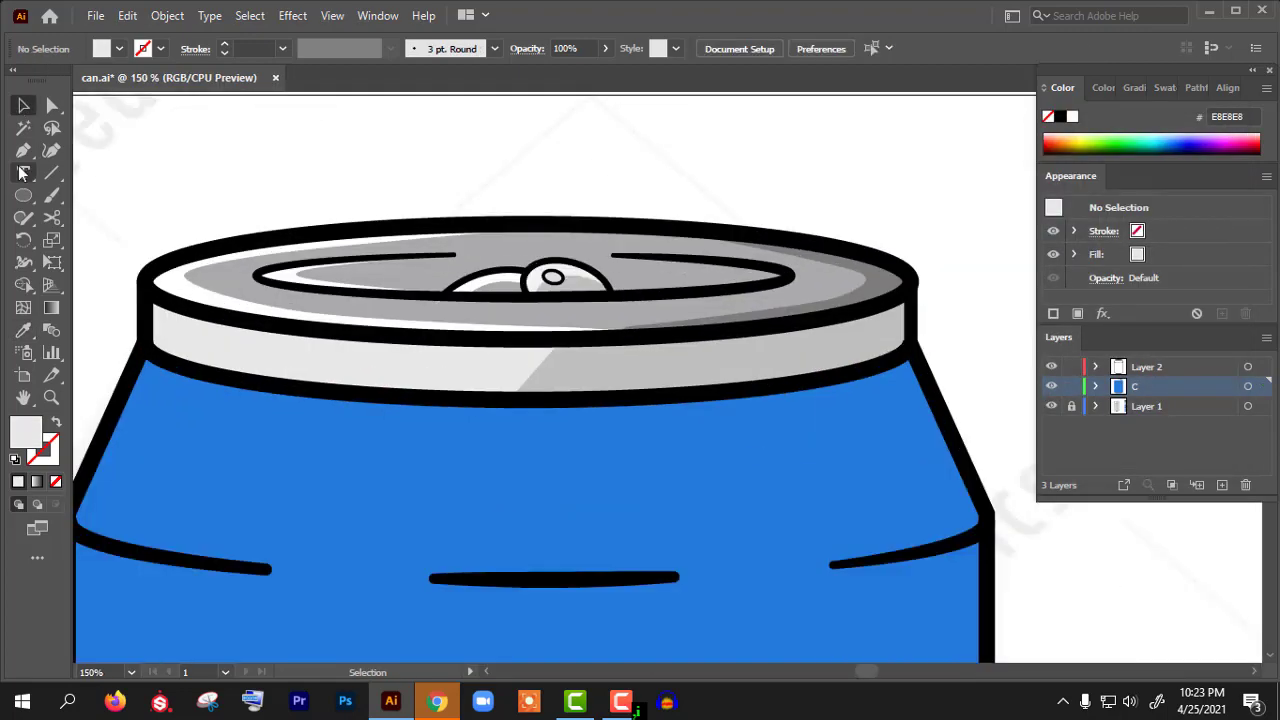
- Draw a darker grey shadow shape in the right end of the lid's inner recess with the Pen tool, and deselect everything
key(p)
click(612, 252)
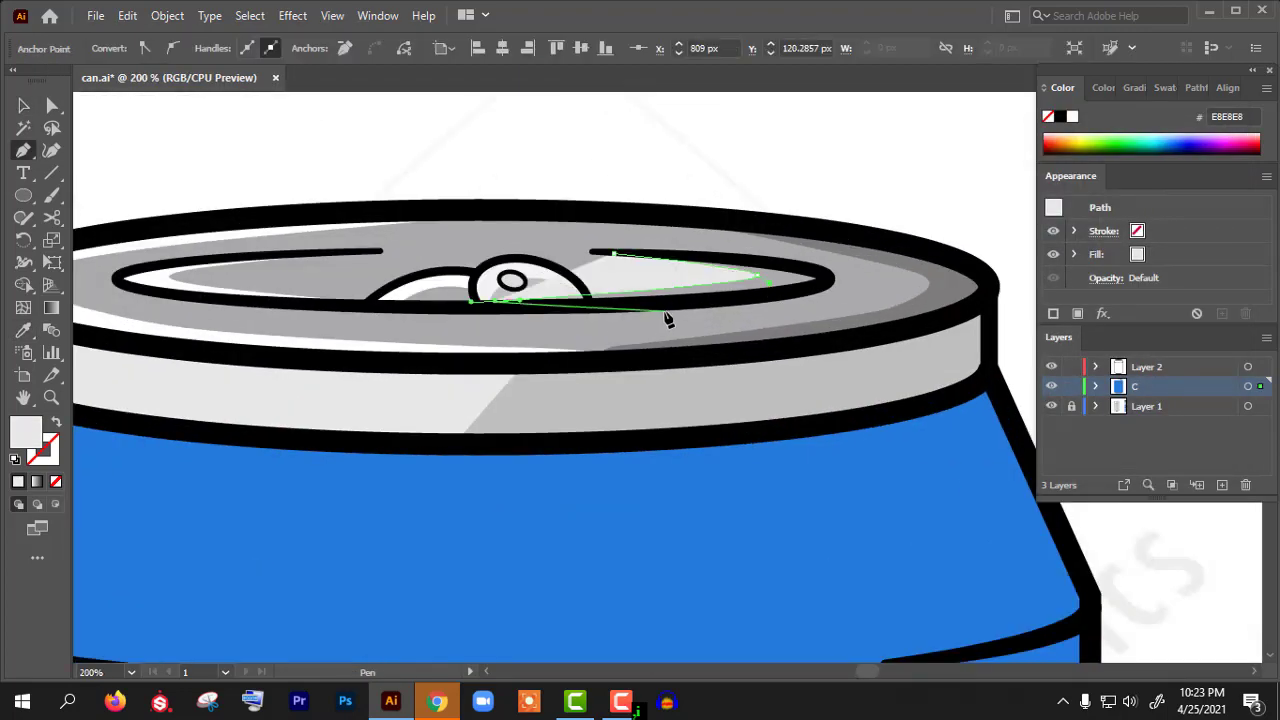
key(v)
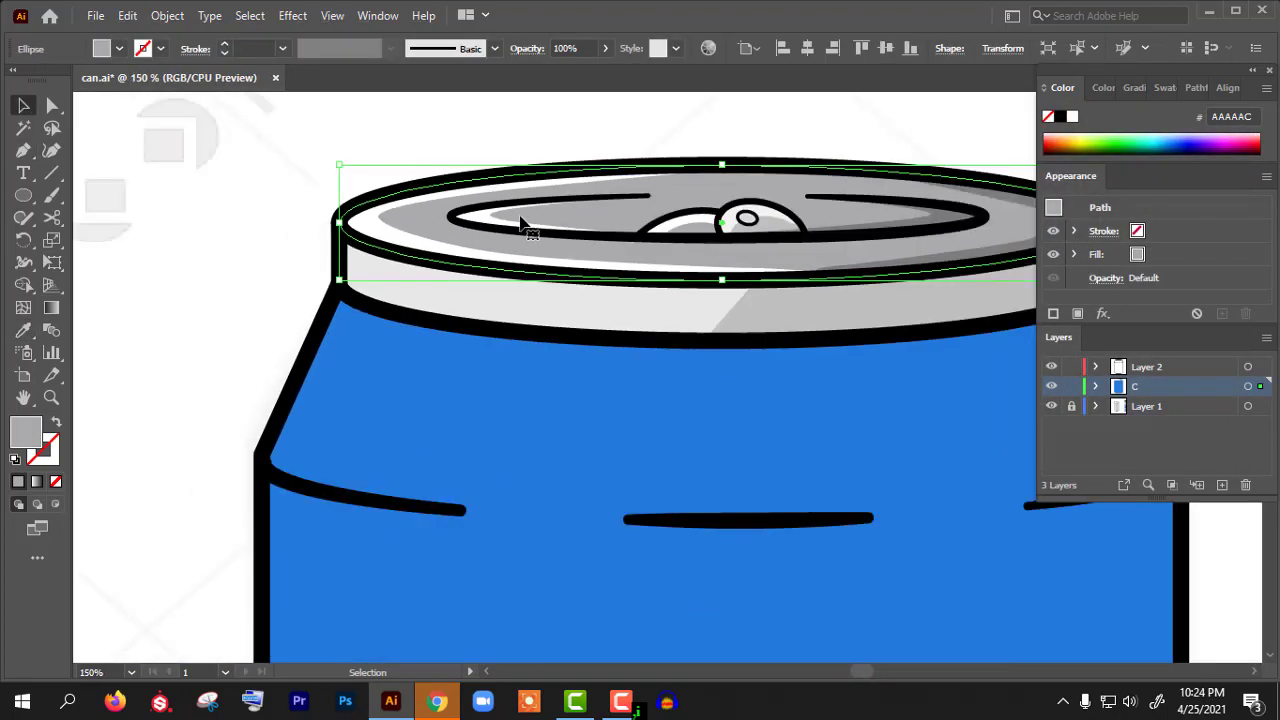
key(a)
click(352, 158)
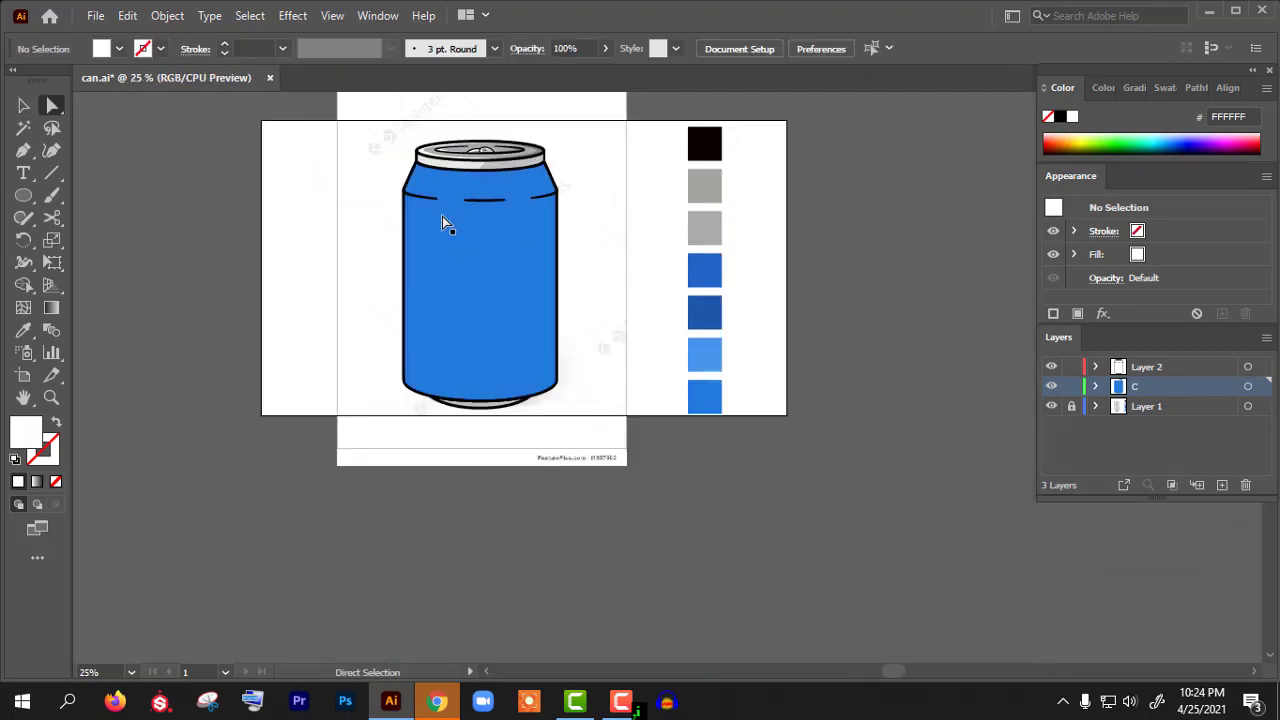
- Duplicate the can's blue body shape, offset slightly to the right
click(24, 105)
key(ctrl+equal)
click(435, 272)
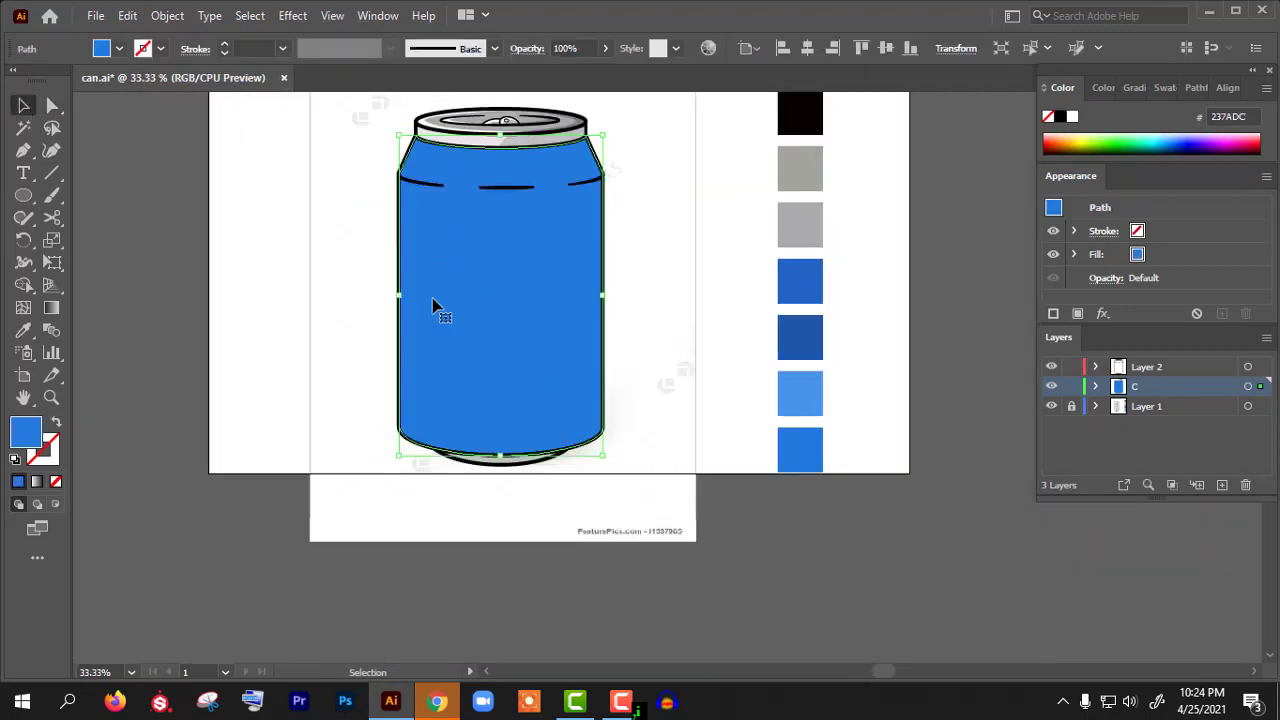
drag(435, 307, 450, 309)
- Select both blue body shapes and remove the copy's overhang beyond the can's right edge with the Shape Builder
shift+click(409, 256)
key(shift+m)
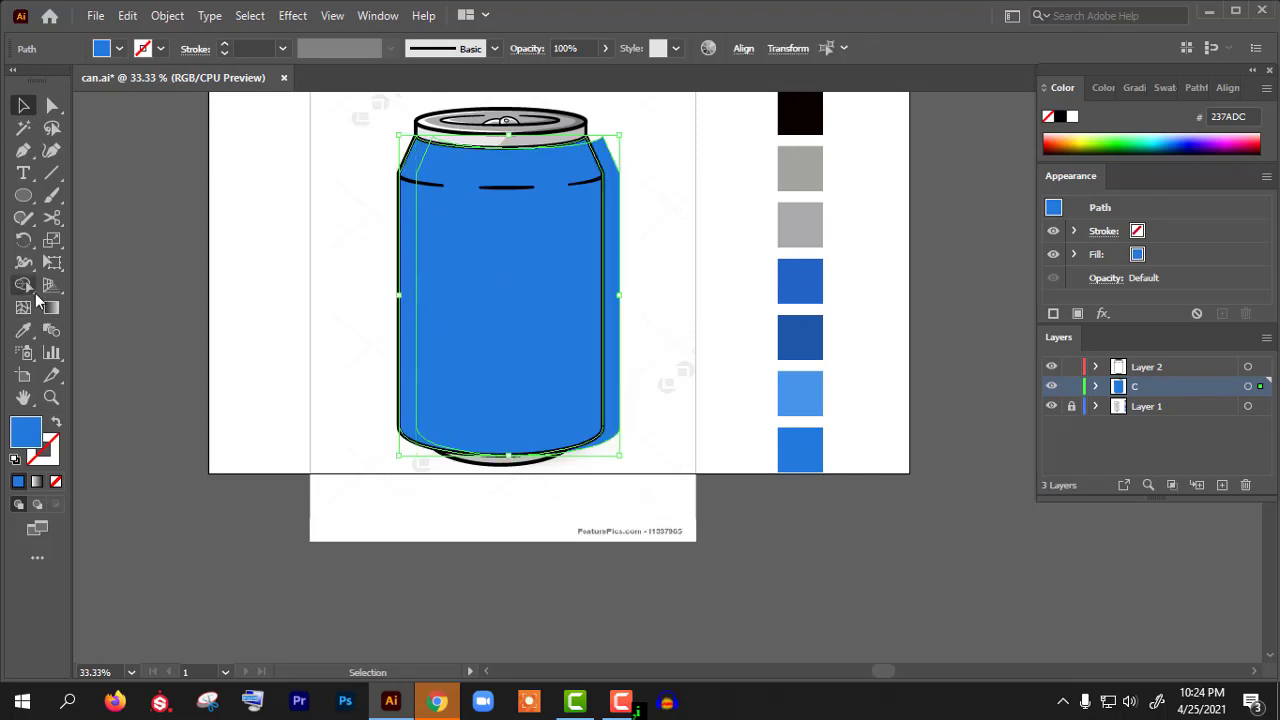
alt+click(610, 328)
click(23, 105)
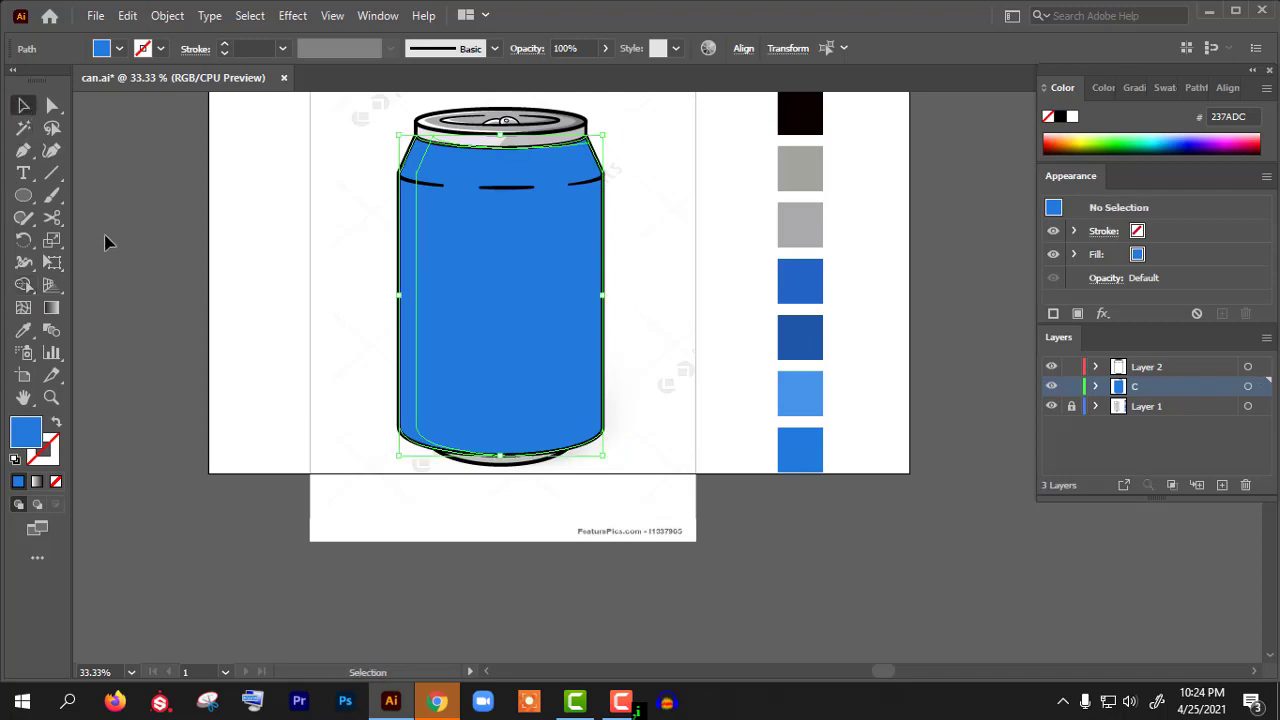
- Fill the narrow strip along the body's left side with the light blue swatch 4895E8 using the Eyedropper, and deselect it
click(106, 237)
click(411, 250)
click(23, 330)
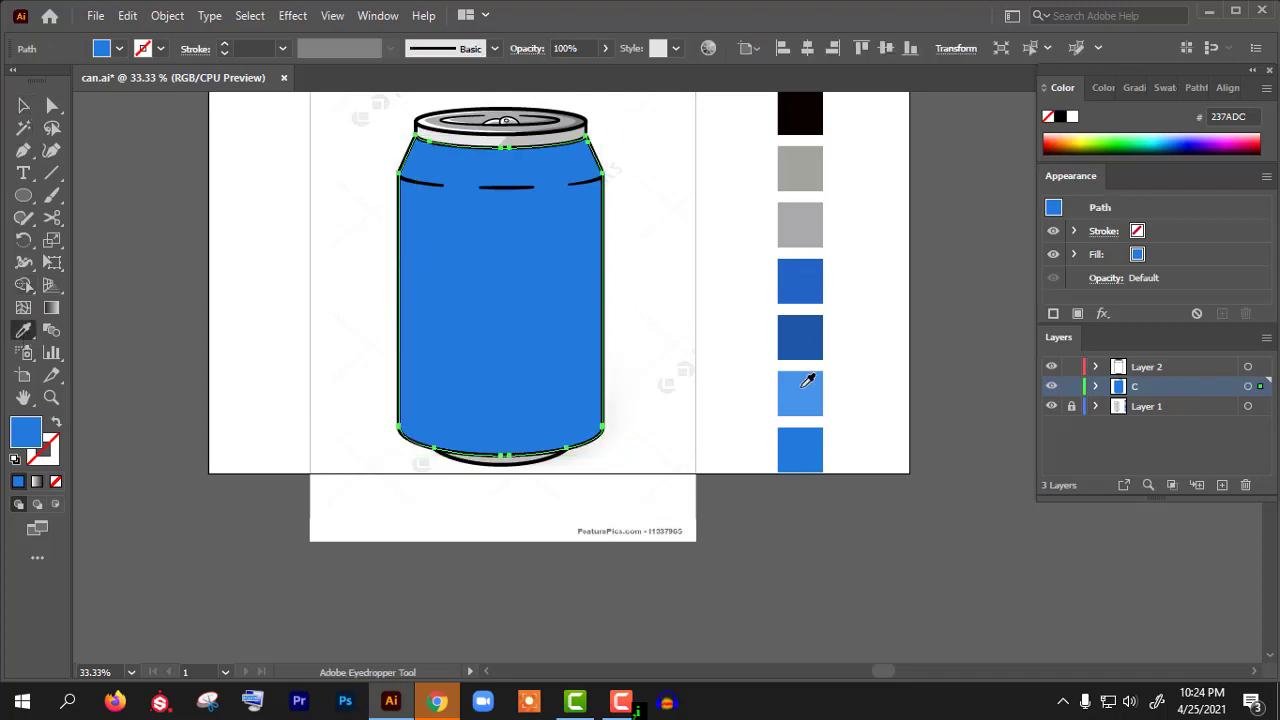
click(807, 380)
click(23, 105)
click(339, 271)
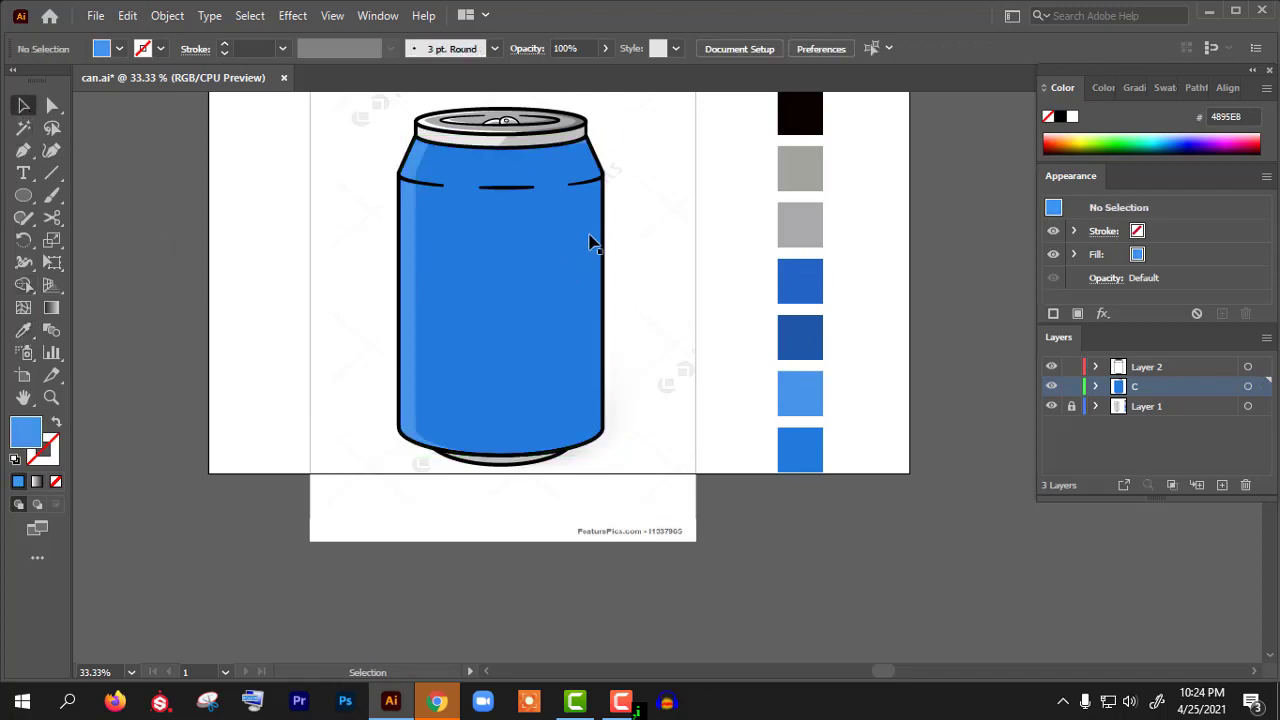
- Draw a closed polygon with the Pen tool covering the can's right side from rim to base and extending past its edge
key(shift+c)
scroll(549, 166, up, 1)
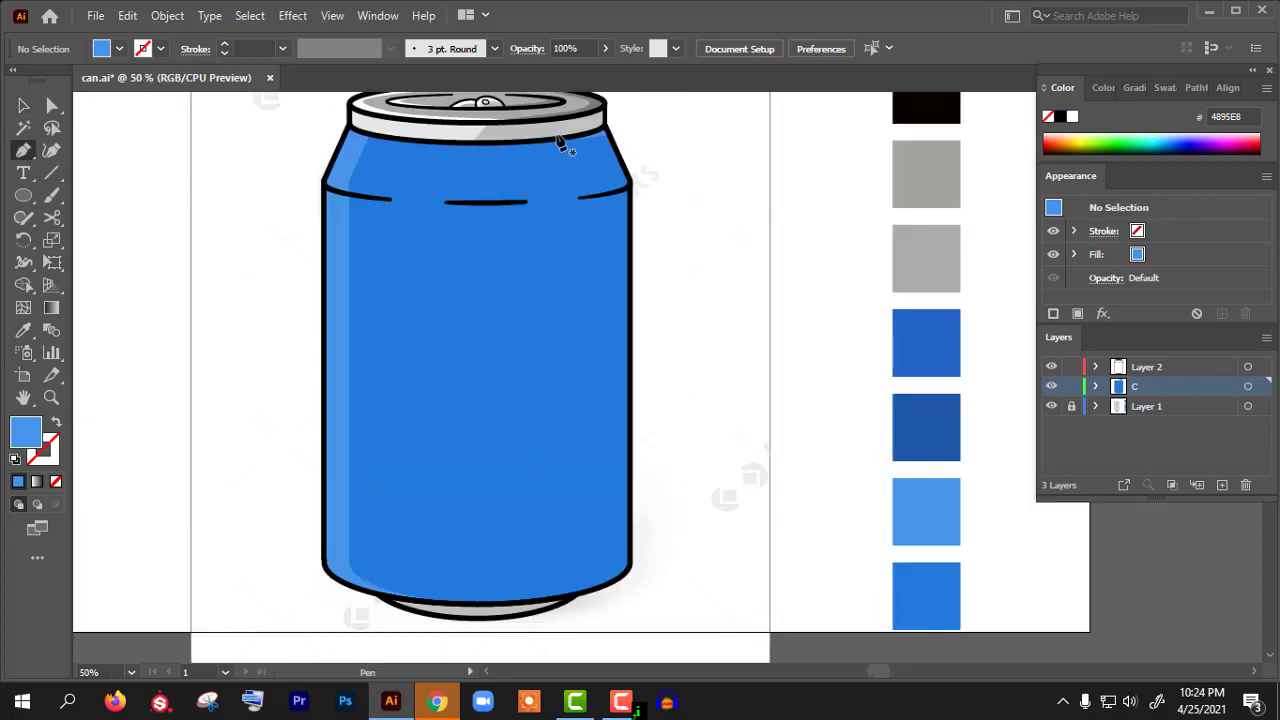
click(557, 135)
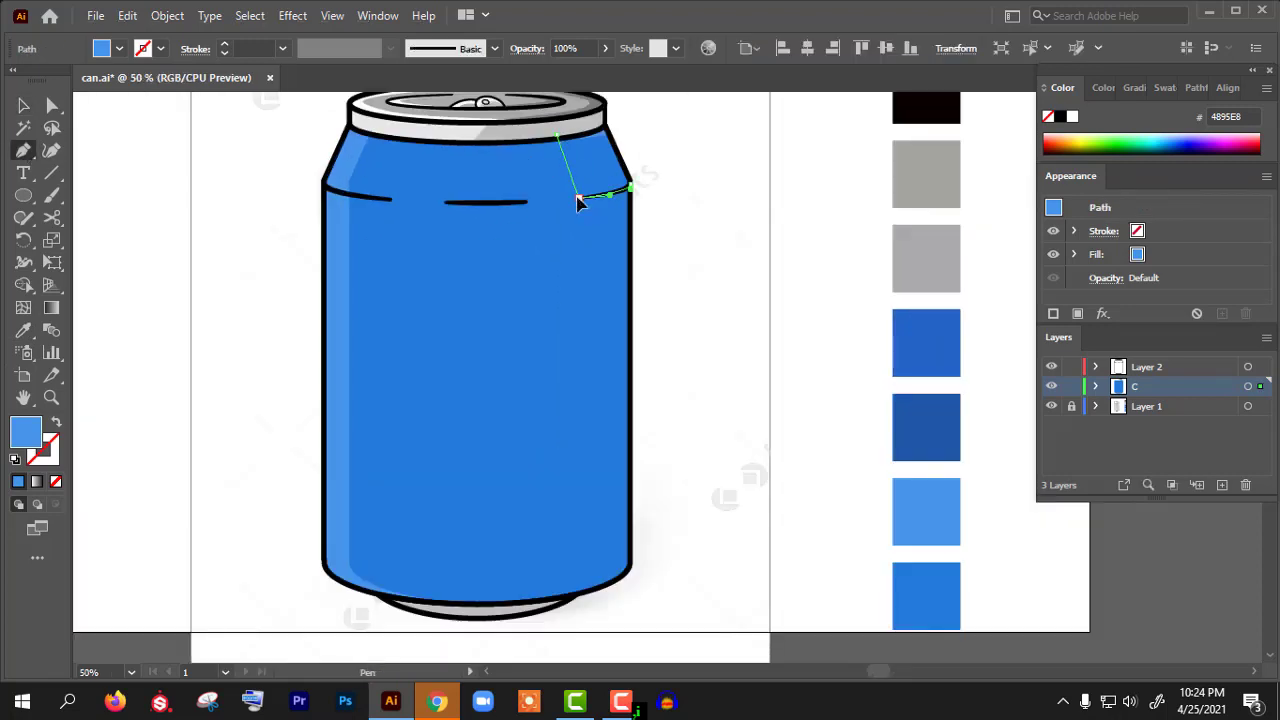
click(579, 199)
scroll(555, 330, down, 1)
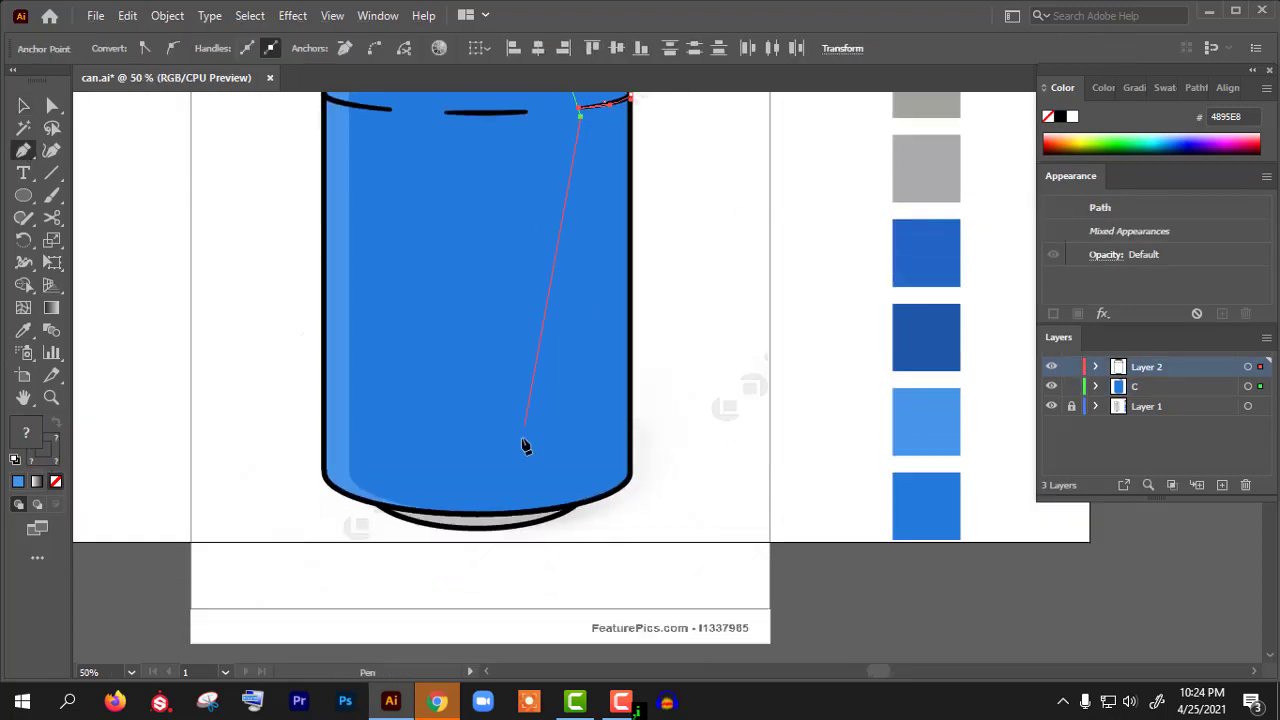
click(580, 505)
click(657, 523)
scroll(657, 523, up, 1)
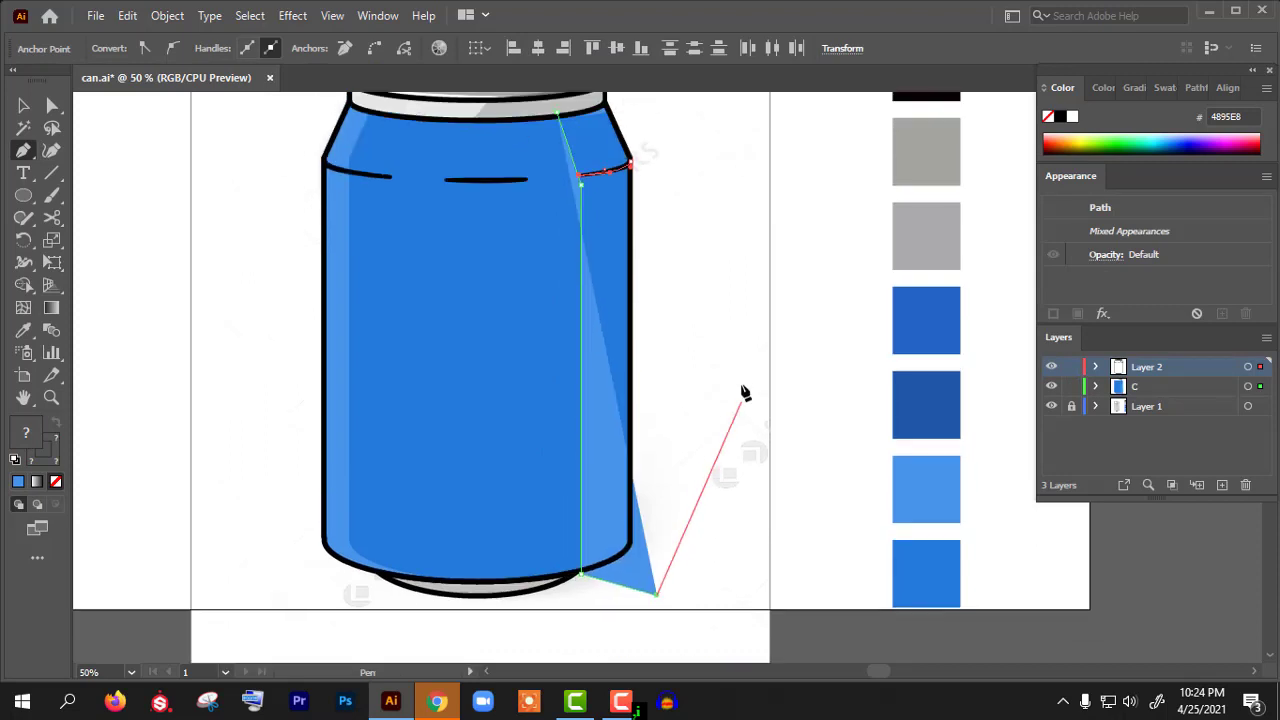
click(741, 410)
click(693, 183)
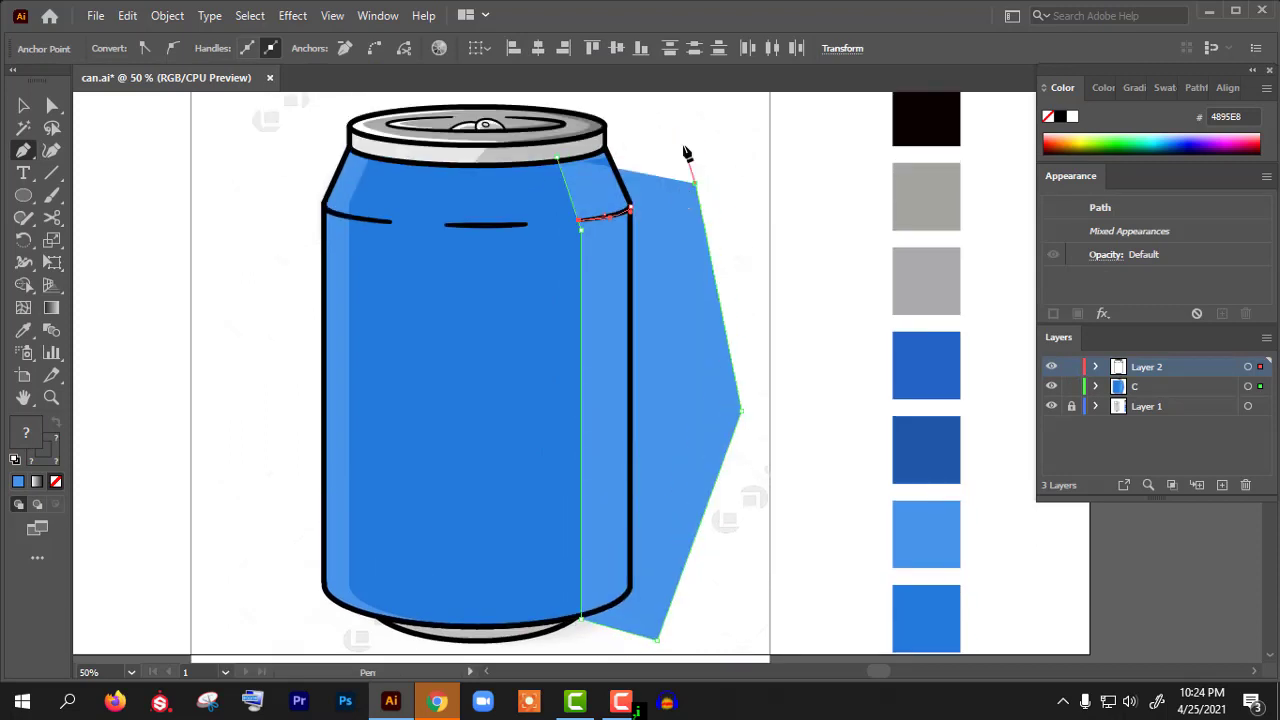
click(630, 136)
click(557, 157)
- Fill the right-side polygon with the dark blue swatch 1F56A8 and remove its overhang outside the can body with the Shape Builder
click(24, 332)
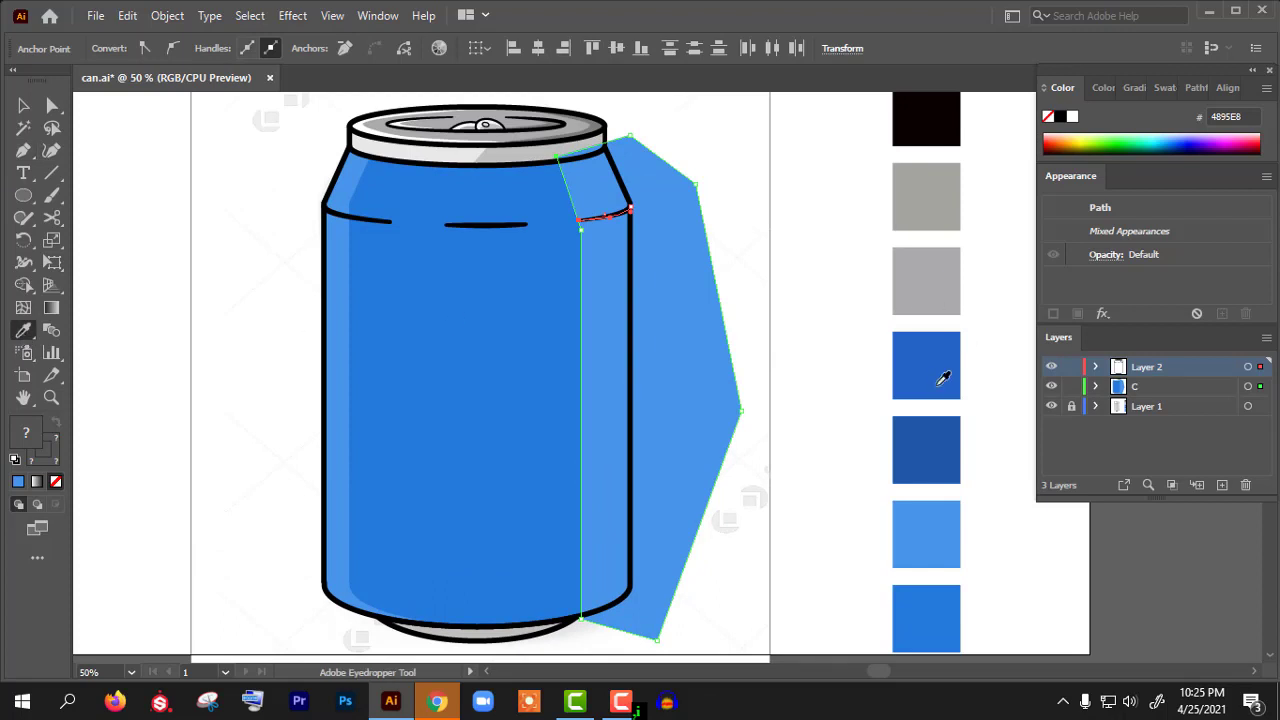
click(935, 370)
key(v)
shift+click(485, 378)
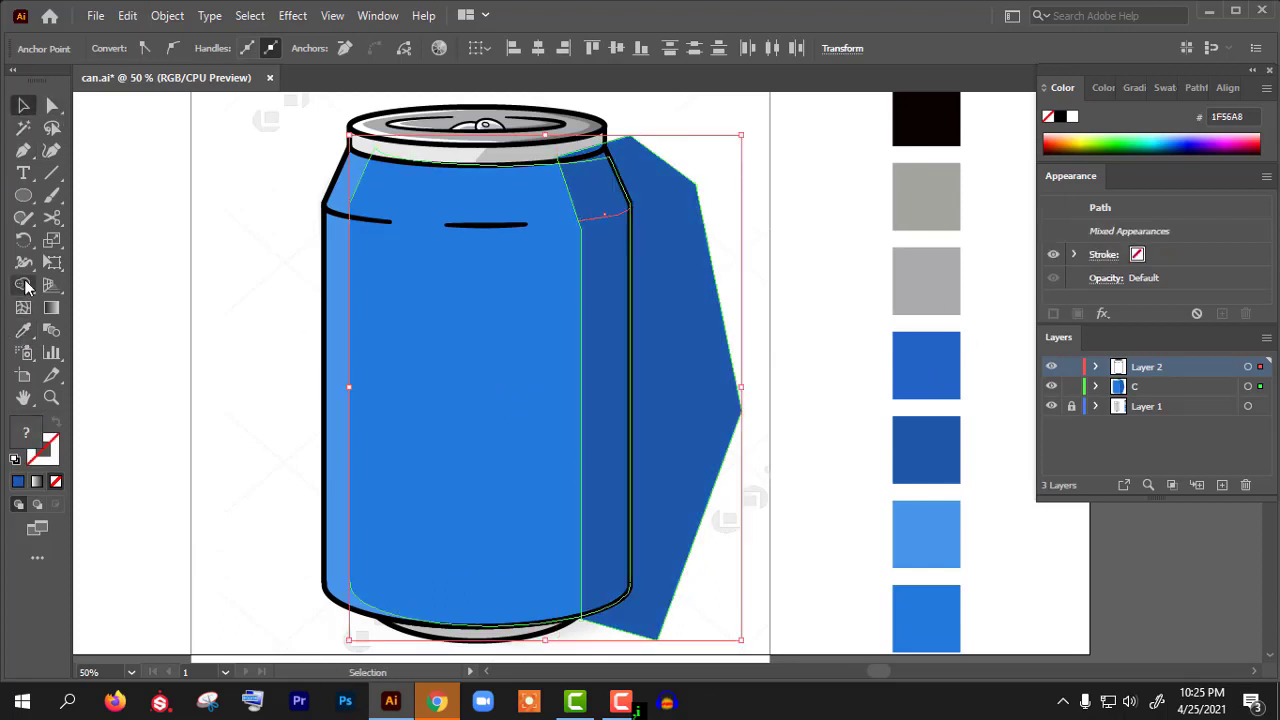
click(24, 285)
alt+click(689, 457)
key(ctrl+minus)
key(v)
click(225, 267)
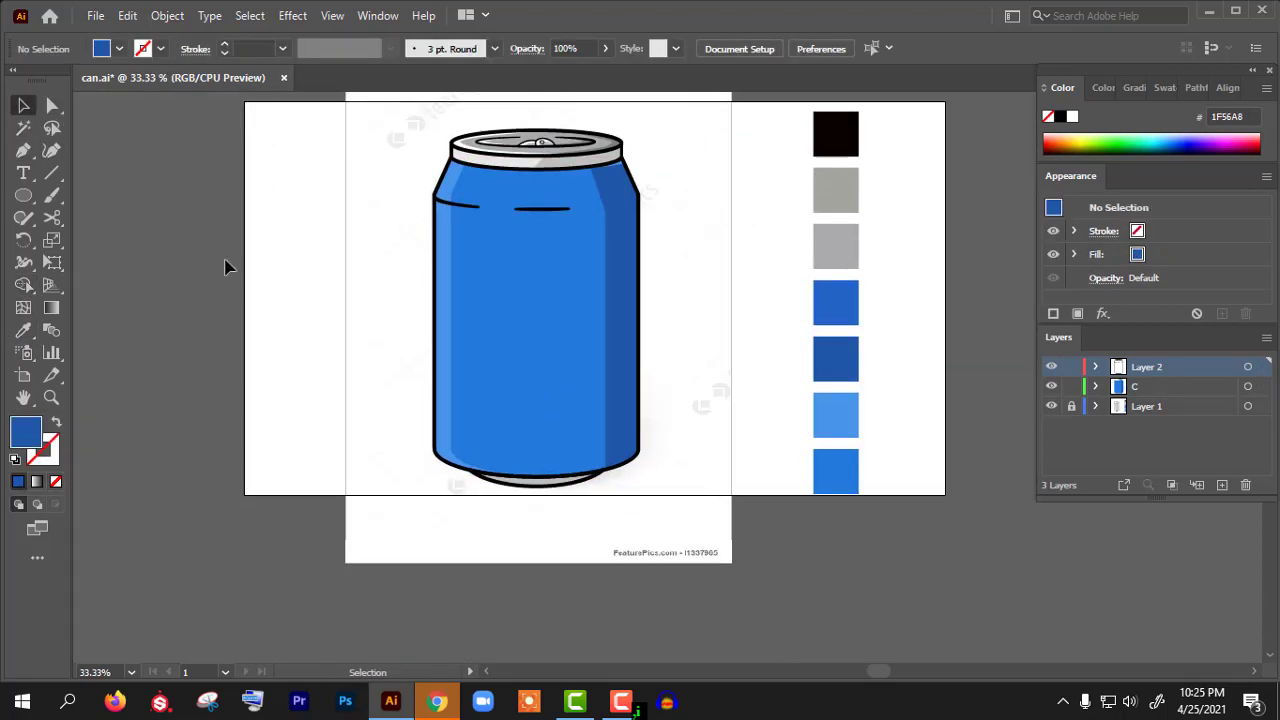
- Move the dark blue shade's upper-right corner anchor up to cover the light gap beneath the rim
scroll(637, 209, up, 4)
click(566, 320)
key(a)
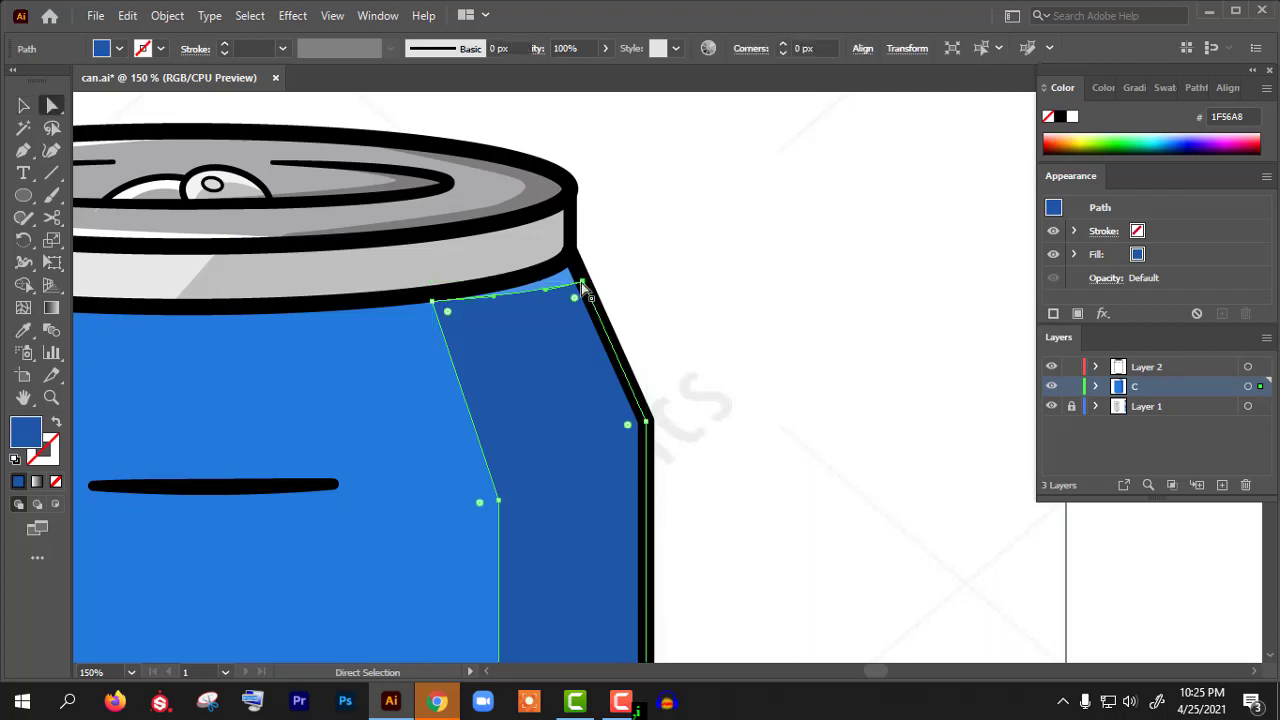
click(652, 251)
- Widen the dark blue shade by stretching its left edge slightly toward the can's centre
scroll(652, 251, down, 4)
scroll(291, 260, down, 2)
scroll(495, 286, up, 1)
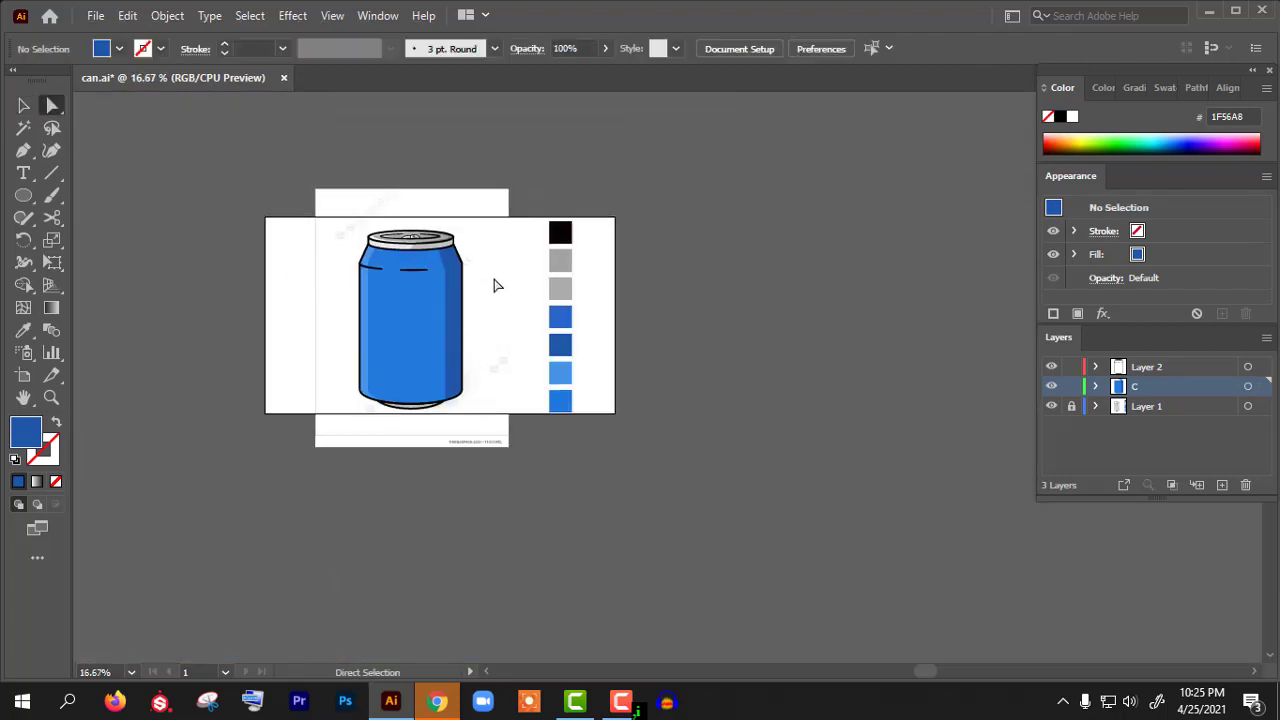
scroll(439, 346, up, 2)
click(490, 309)
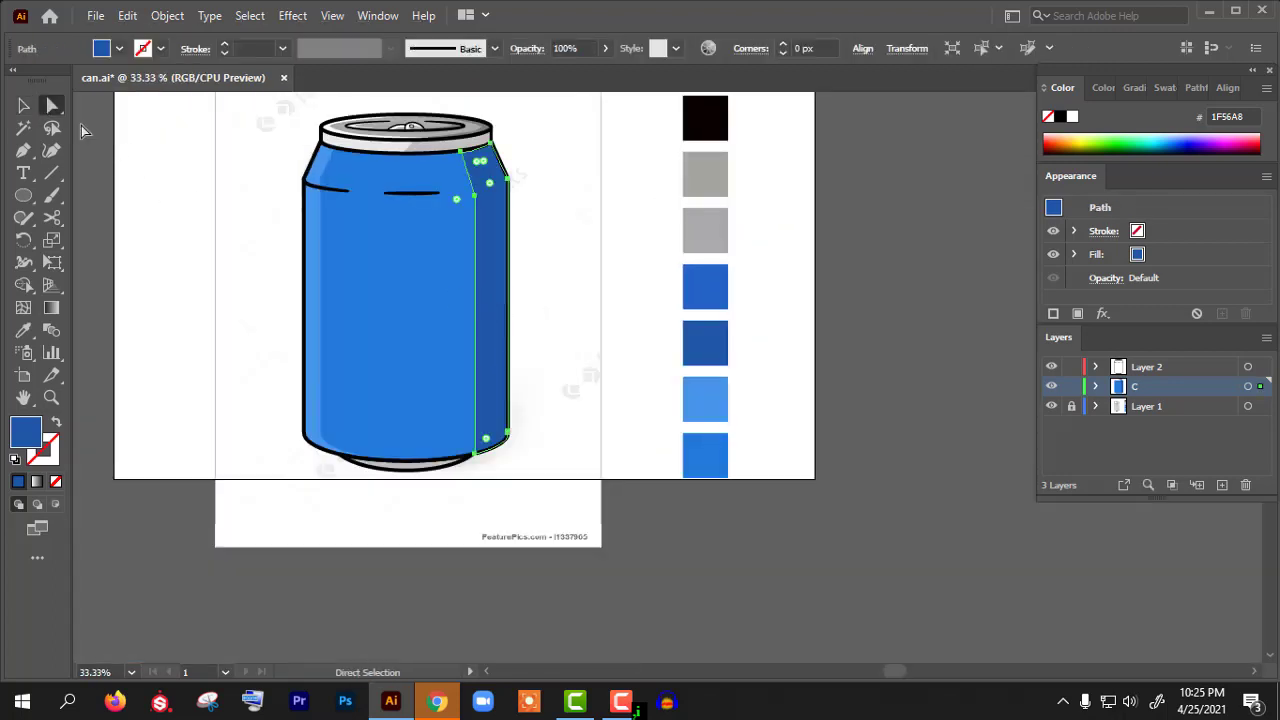
key(v)
drag(456, 301, 446, 301)
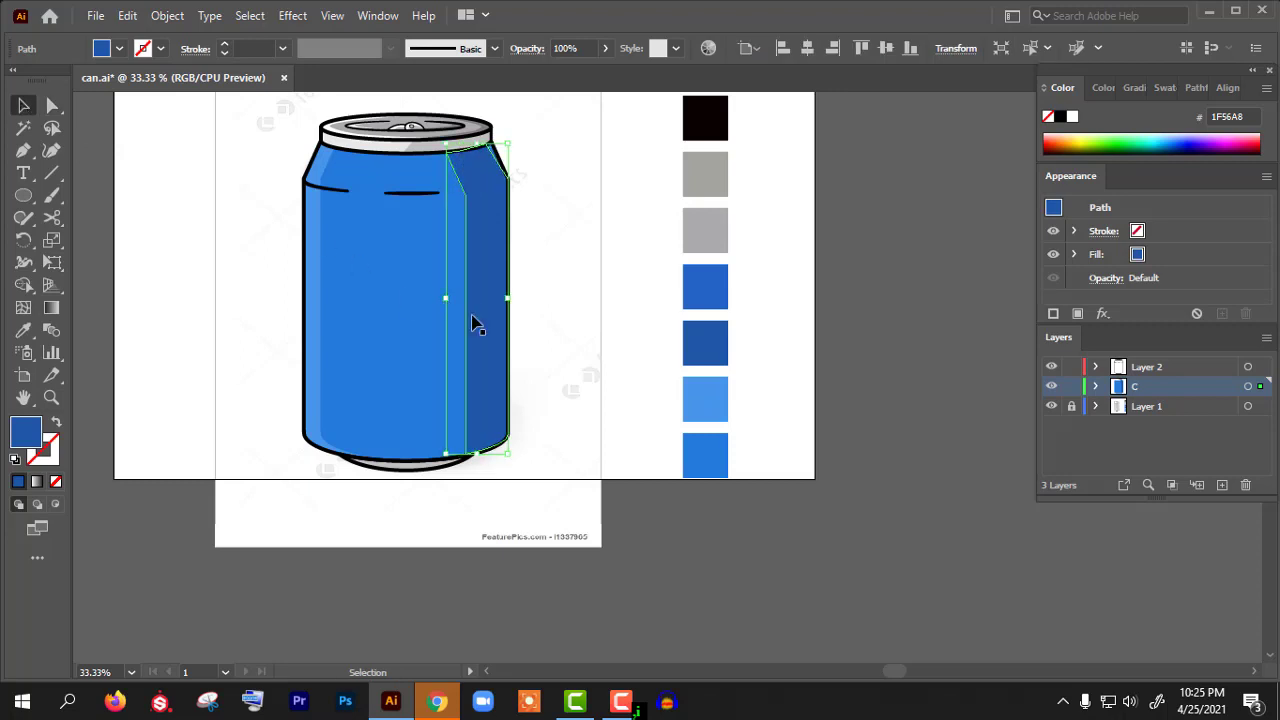
click(540, 379)
- Move the widened shade's upper-right anchor back out to the can's corner where the shoulder meets the rim
scroll(488, 158, up, 2)
click(503, 161)
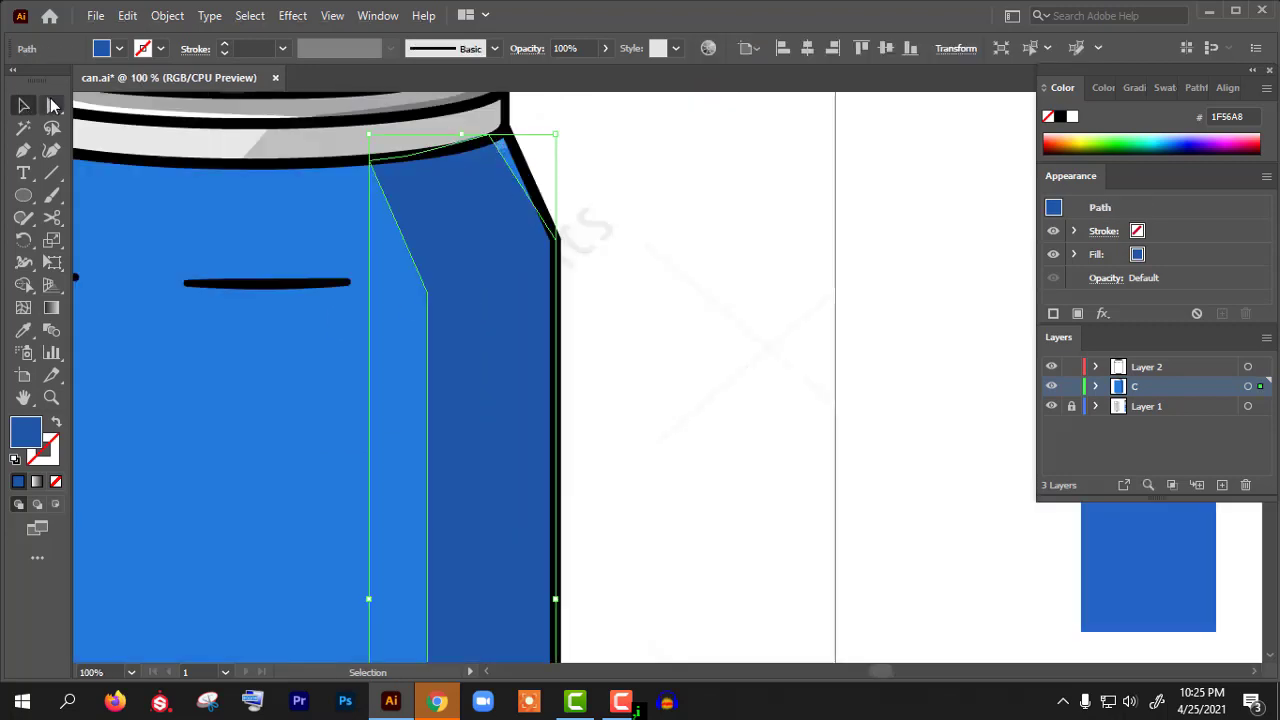
click(52, 105)
click(499, 146)
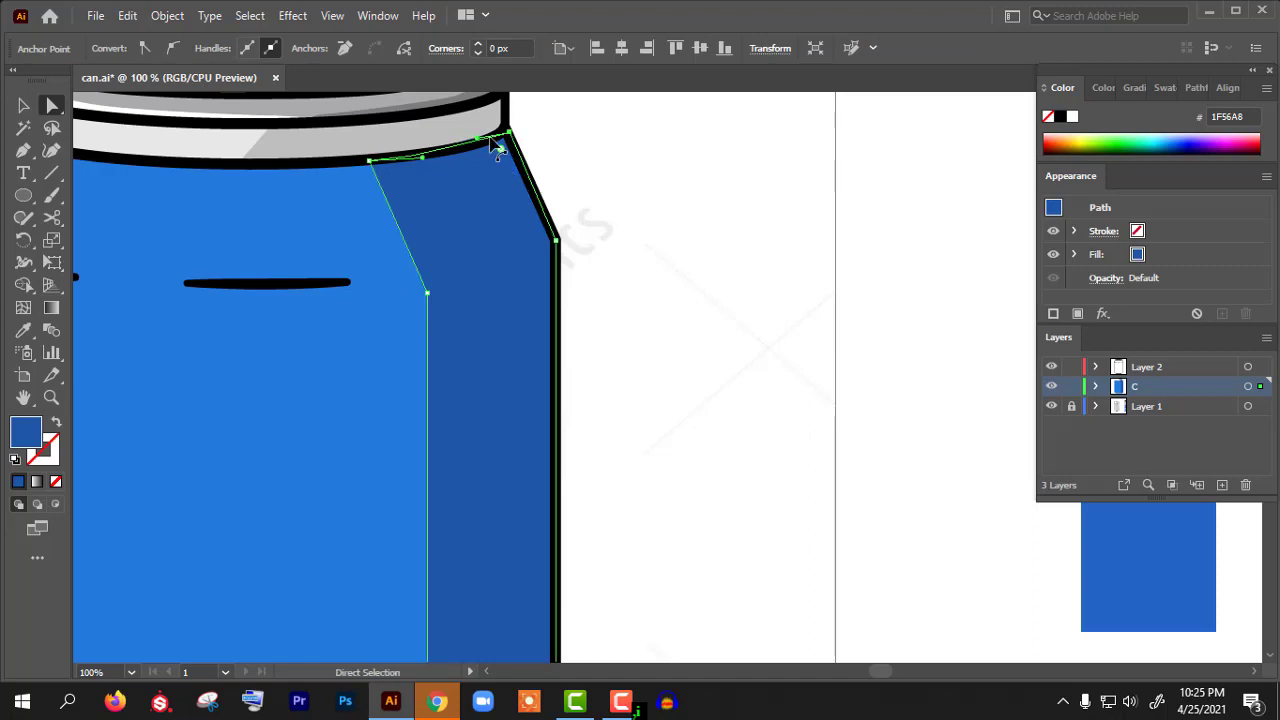
scroll(488, 139, up, 2)
scroll(471, 177, down, 7)
click(591, 214)
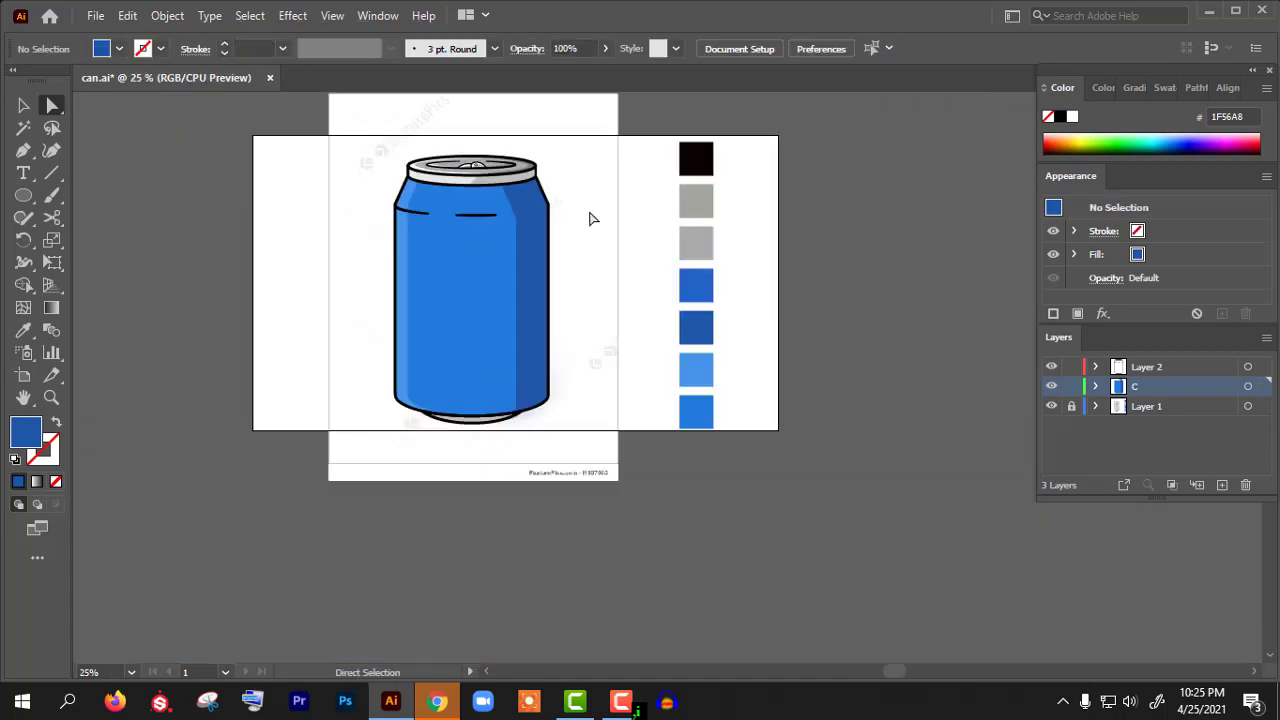
- Draw a tall, narrow ellipse on the left part of the can body and fill it with light blue 4895E8
scroll(468, 317, up, 2)
scroll(457, 286, down, 1)
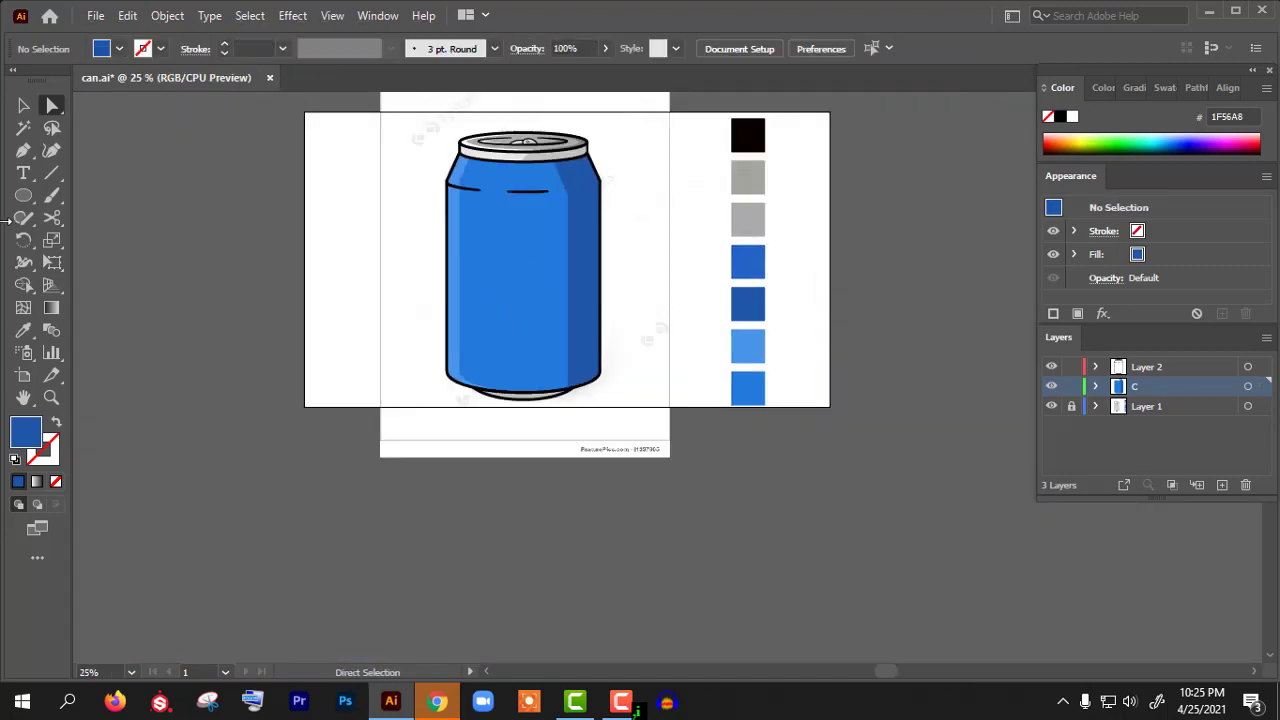
key(l)
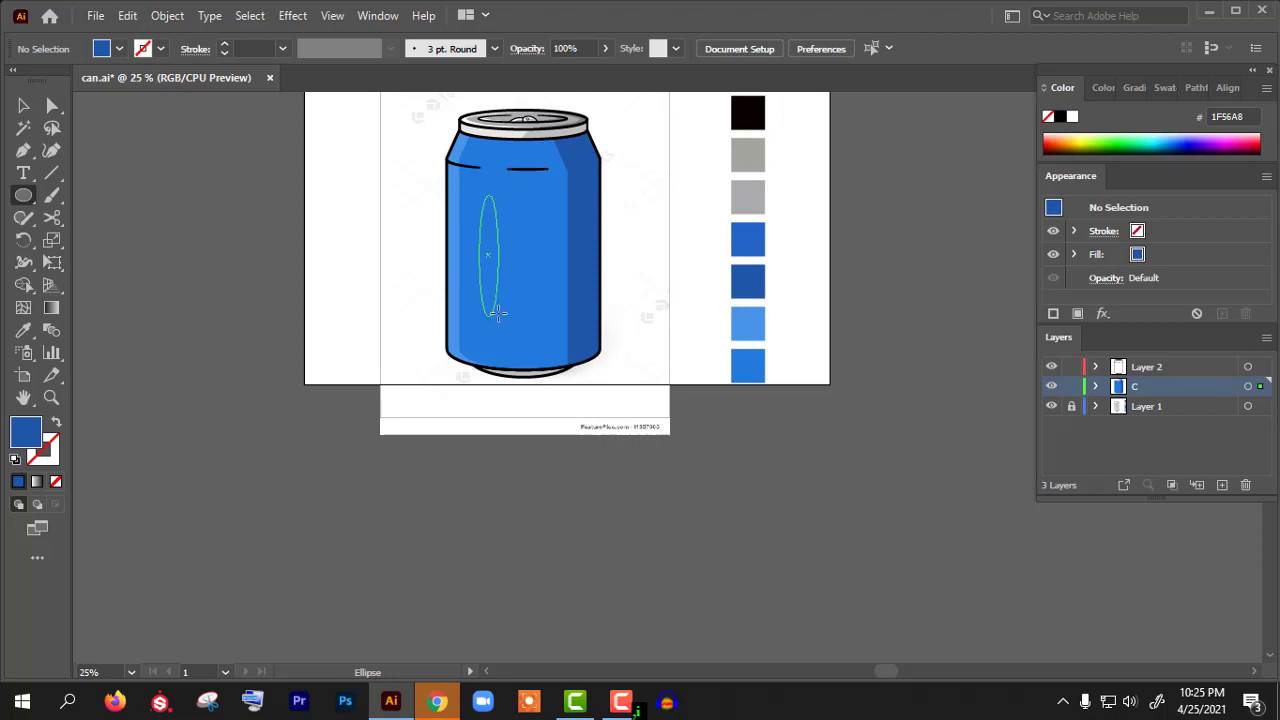
drag(498, 313, 498, 315)
key(i)
click(456, 228)
key(v)
click(288, 273)
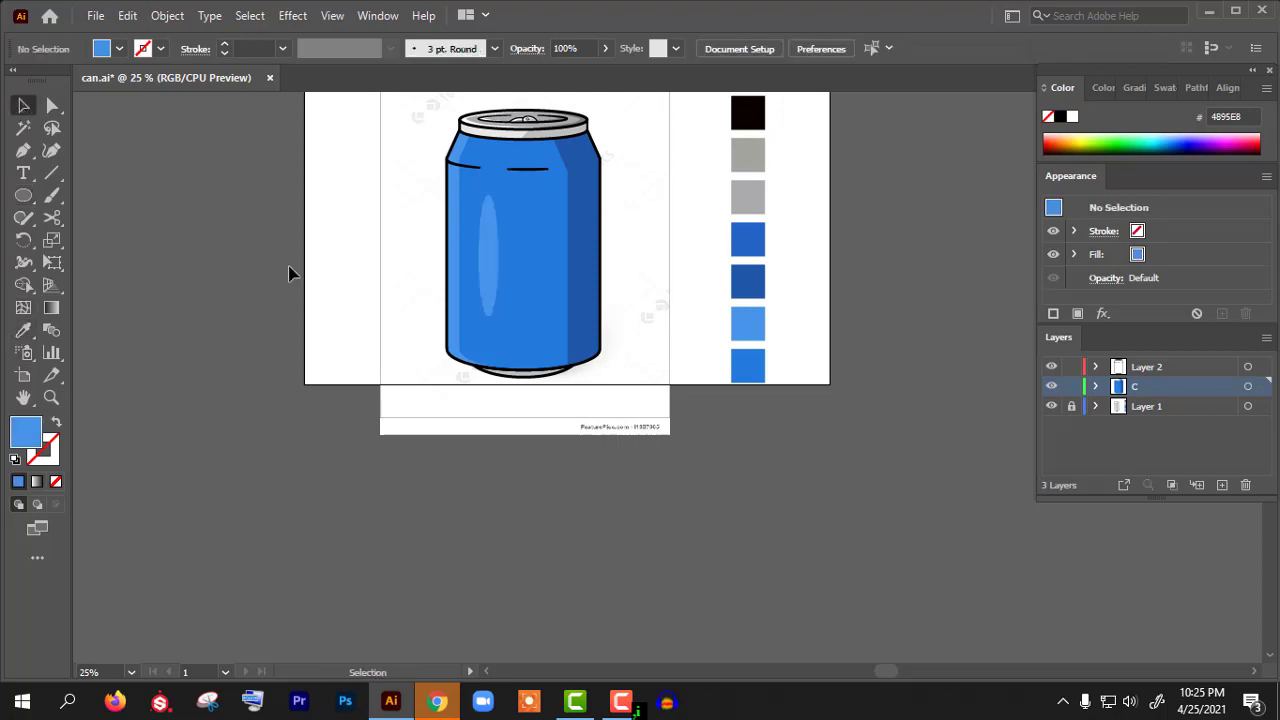
- Lower the opacity of the light blue ellipse highlight to 77%
scroll(487, 262, up, 1)
click(483, 264)
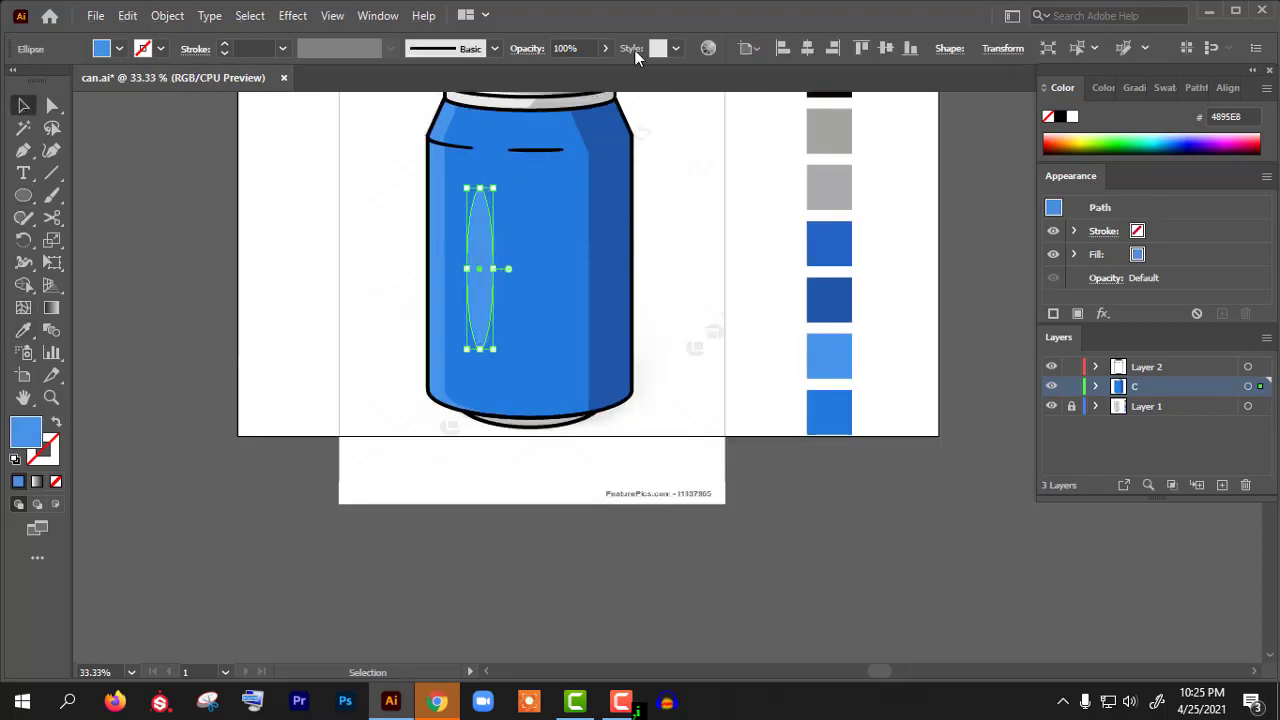
click(605, 48)
click(503, 297)
mouse_move(576, 79)
mouse_down()
mouse_move(563, 79)
mouse_move(590, 78)
mouse_up()
scroll(637, 440, down, 1)
scroll(478, 308, up, 1)
click(478, 308)
click(605, 48)
click(669, 243)
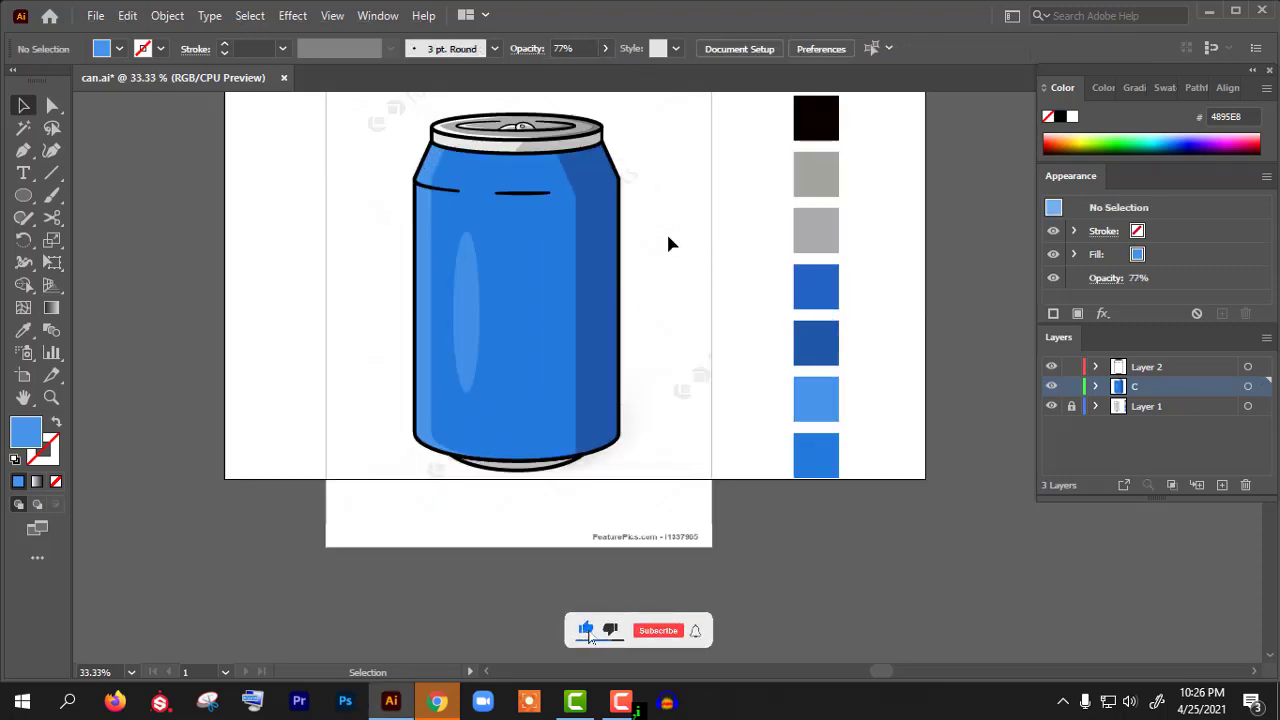
- Set the opacity of the dark blue shade on the can's right side to 78%
scroll(331, 314, down, 2)
scroll(632, 293, up, 3)
scroll(632, 293, down, 1)
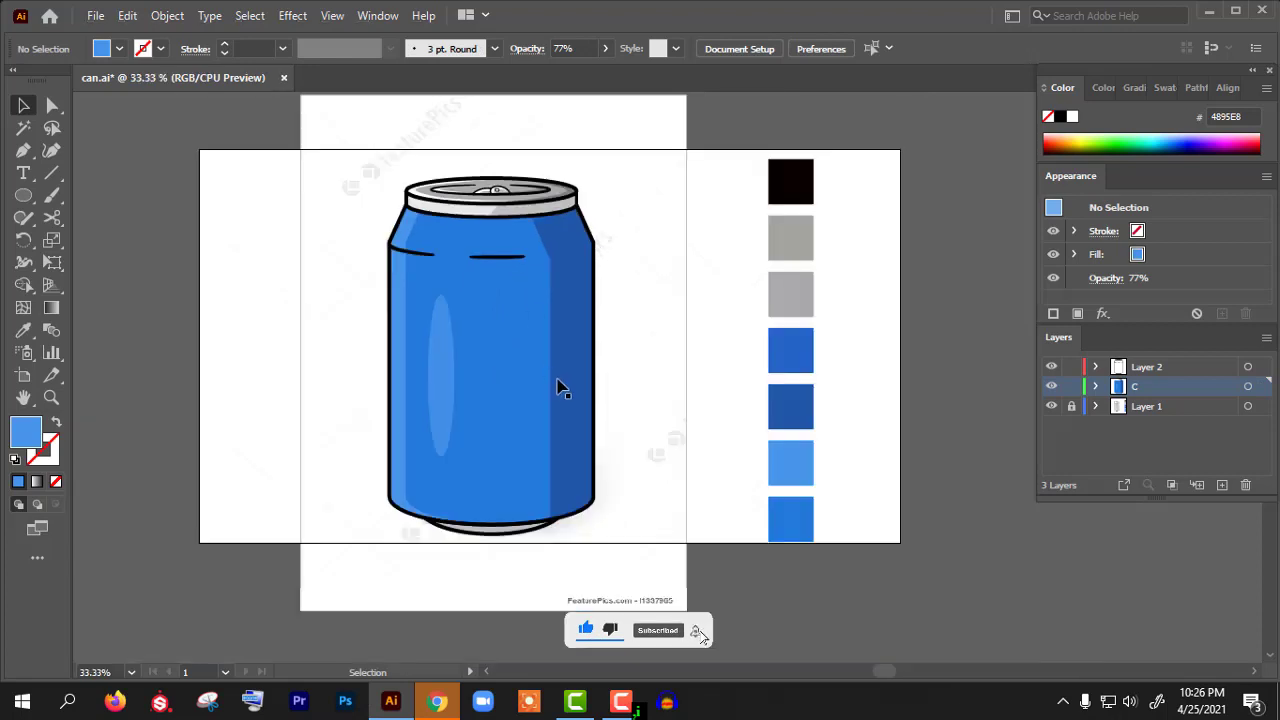
click(557, 386)
click(604, 48)
click(600, 171)
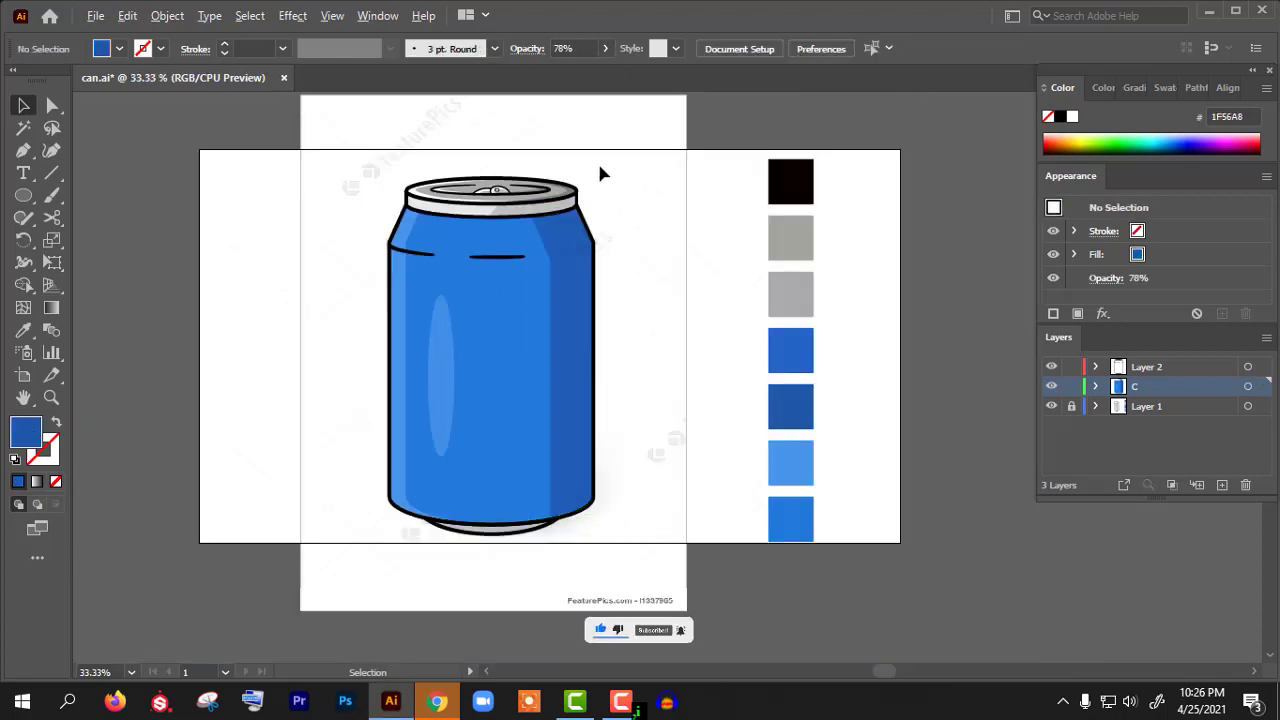
scroll(706, 492, down, 1)
scroll(866, 428, down, 1)
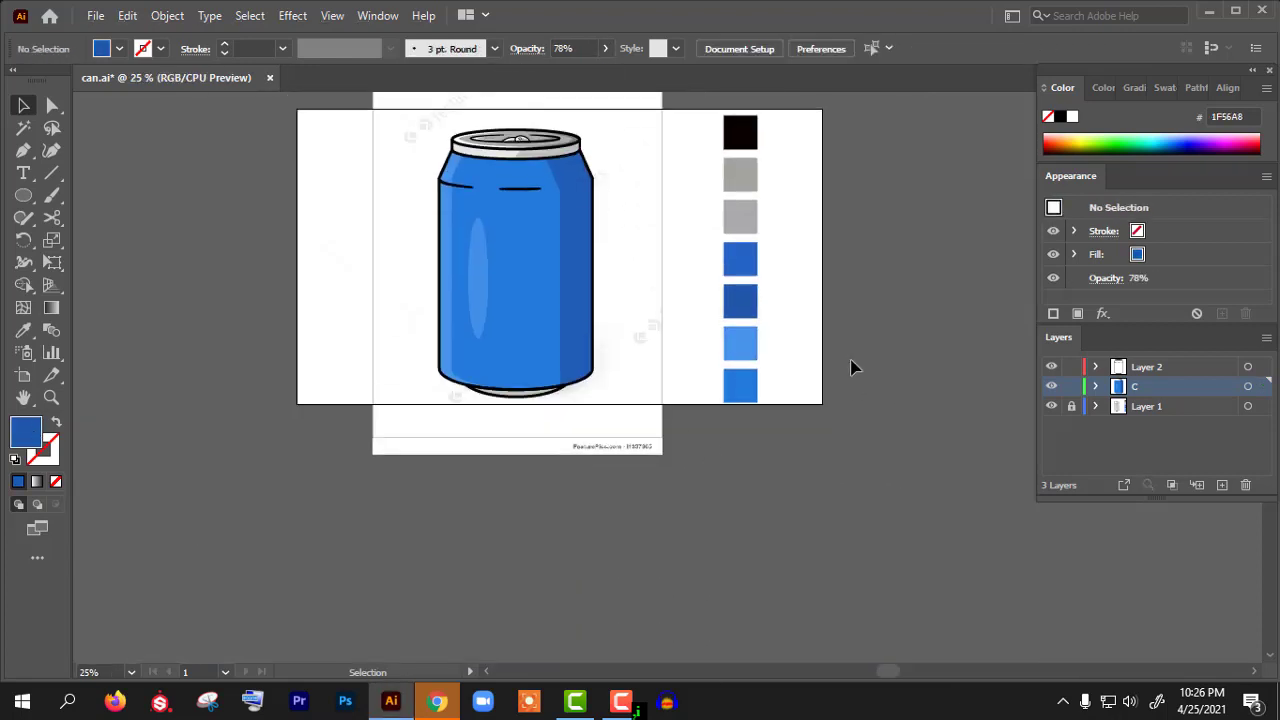
scroll(573, 342, up, 1)
scroll(455, 287, up, 1)
scroll(443, 277, down, 1)
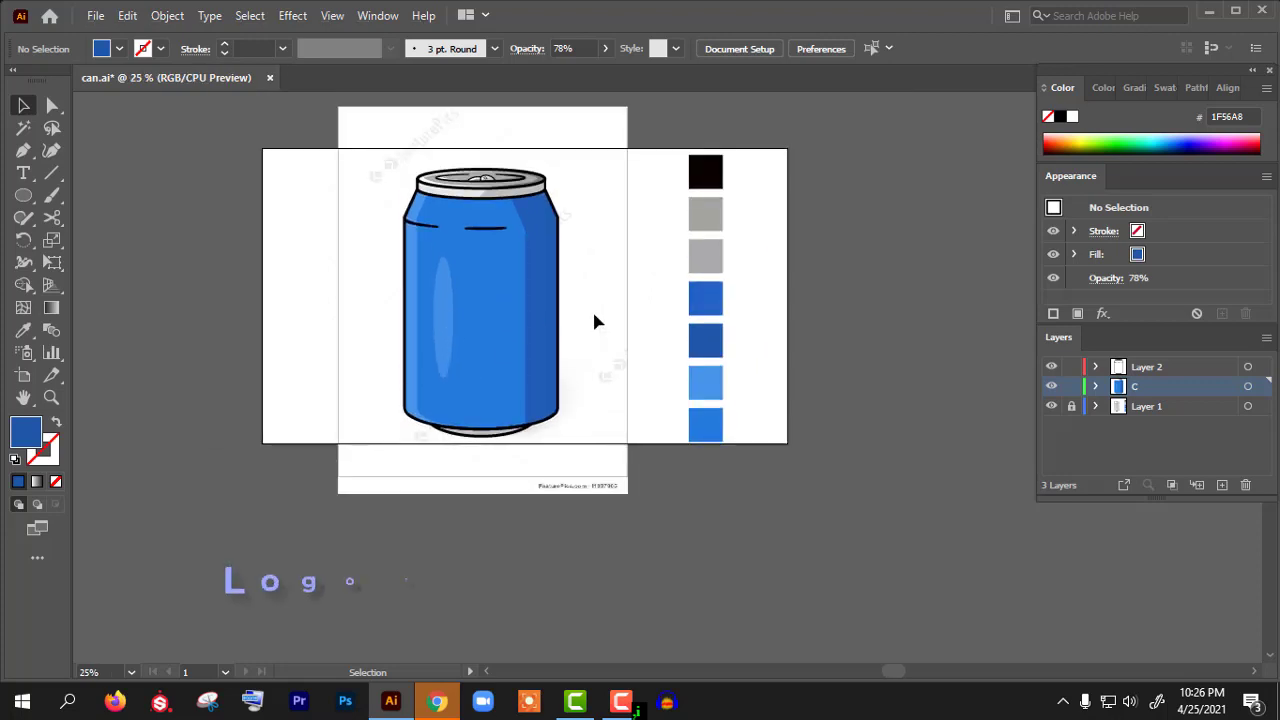
scroll(490, 235, down, 1)
scroll(826, 344, up, 1)
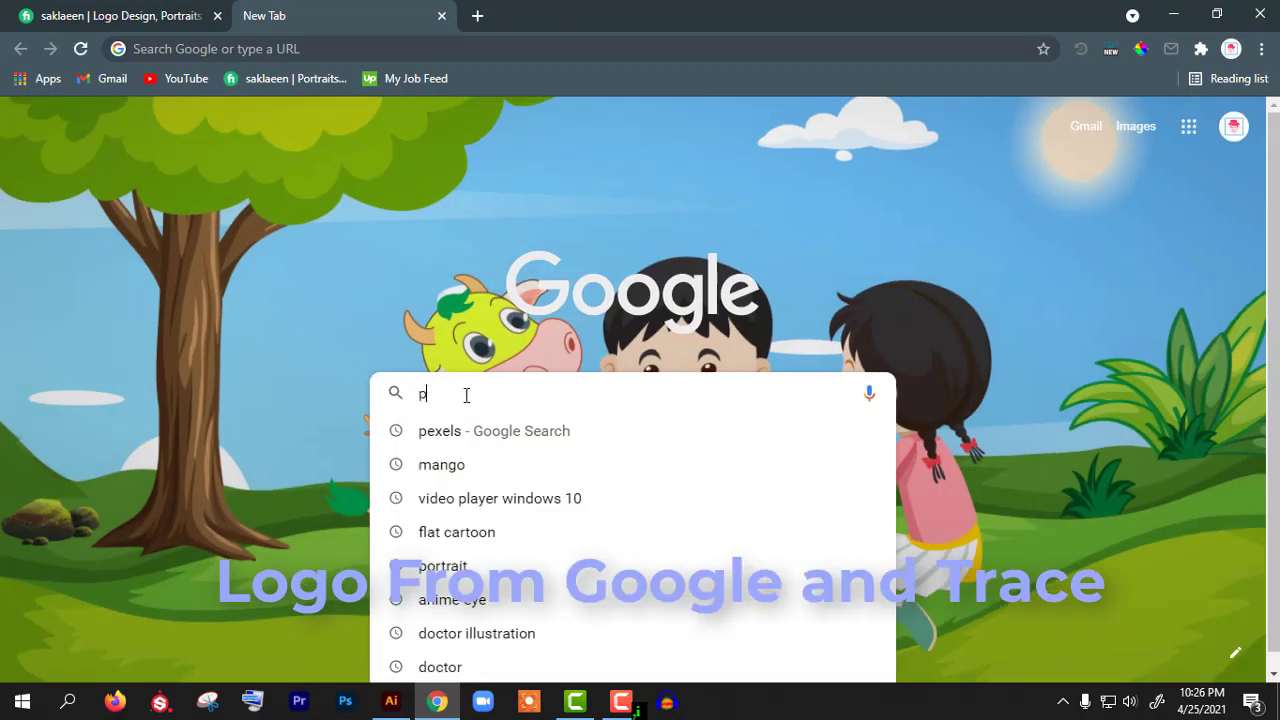
- Switch to the web browser and search Google for a Pepsi logo
text(epsi lo)
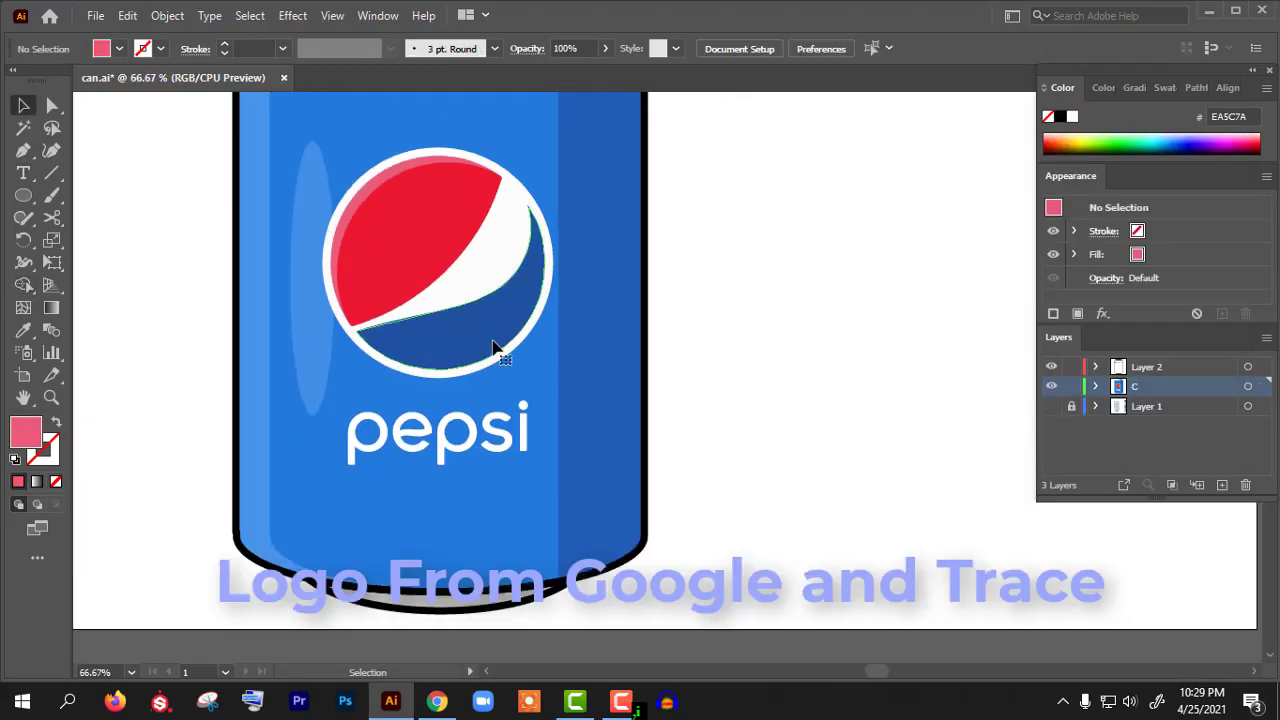
- Select the traced Pepsi emblem together with its wordmark on the can and group them
click(495, 350)
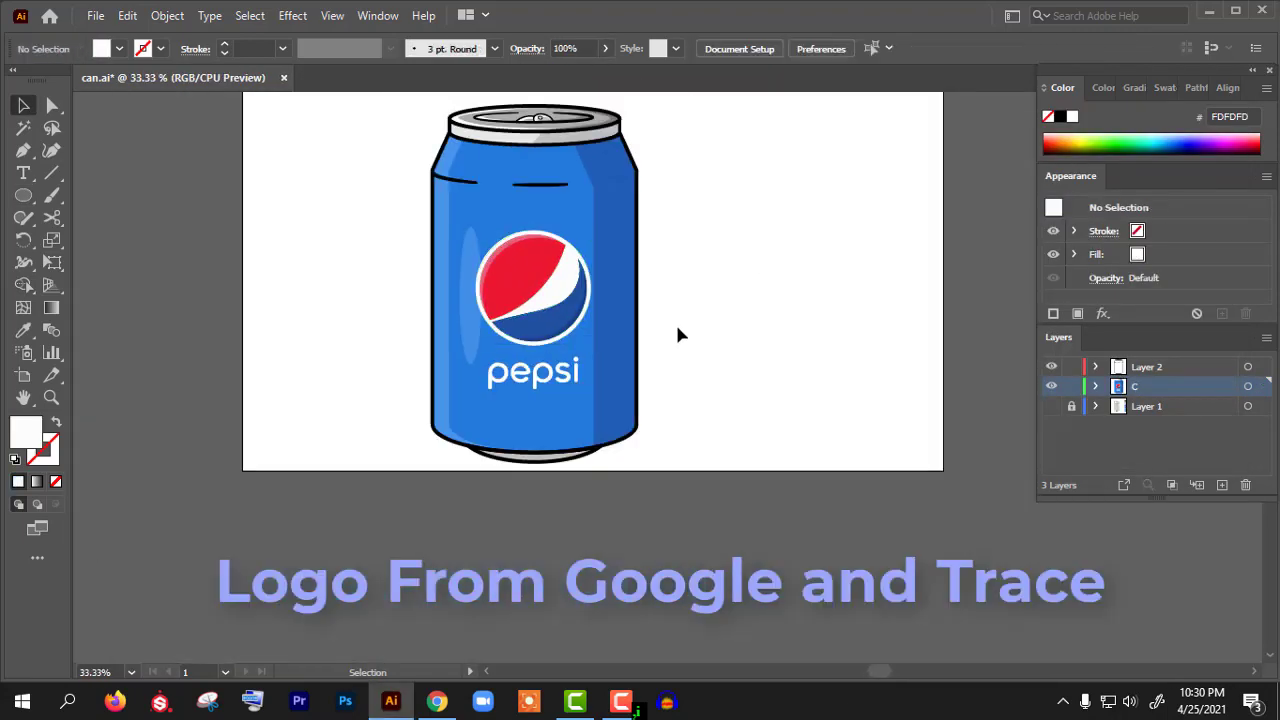
click(585, 340)
key(ctrl+equal)
key(ctrl+equal)
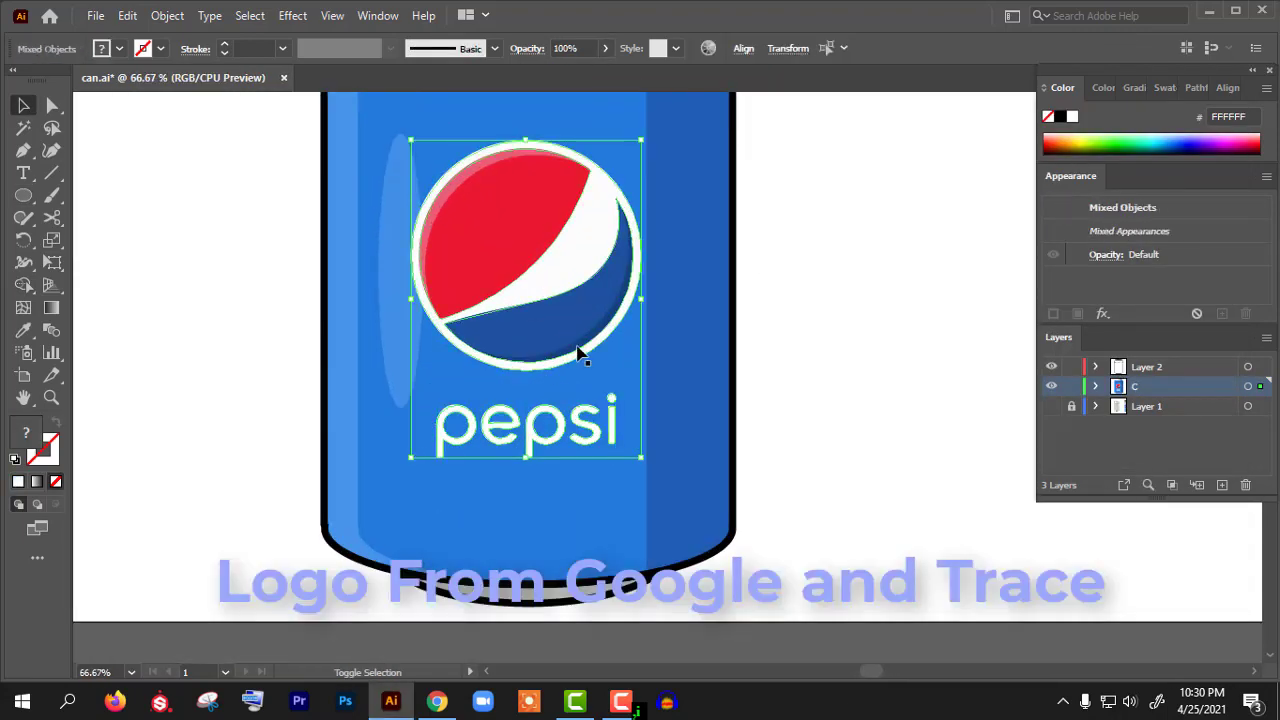
right_click(578, 268)
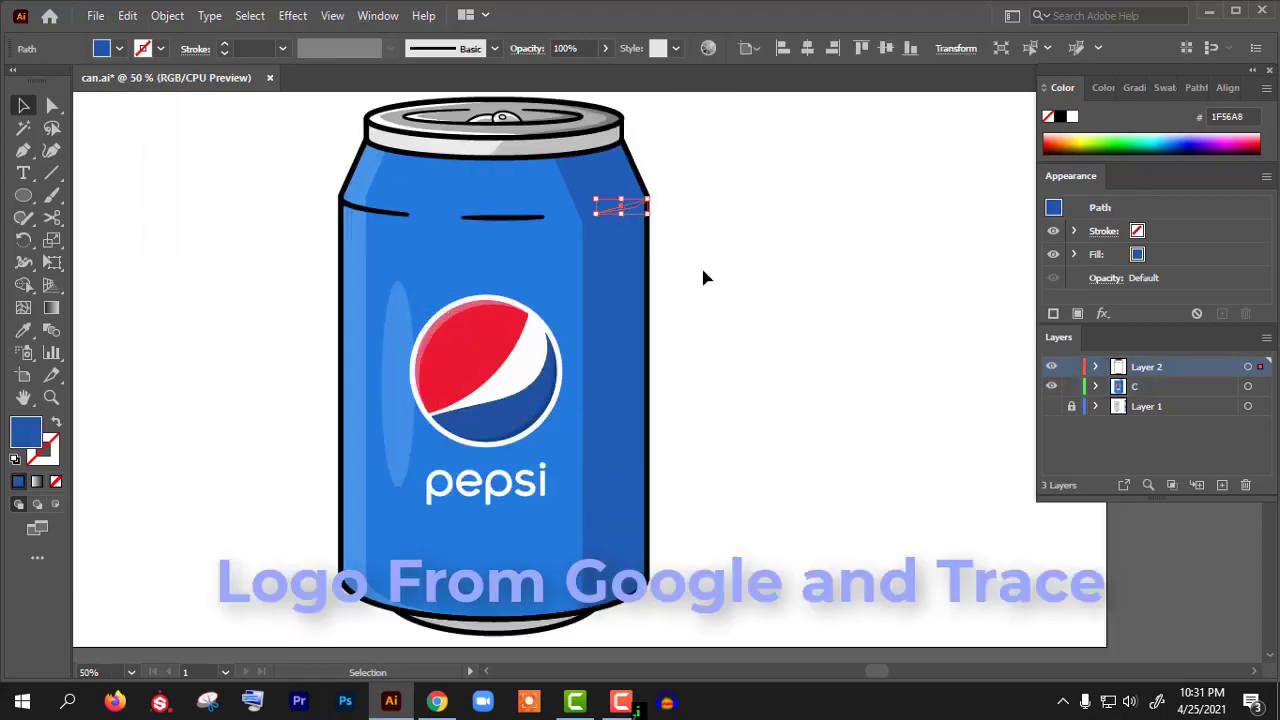
- Match the right shoulder crease to the other black crease lines with the Eyedropper, and group all the can artwork
key(i)
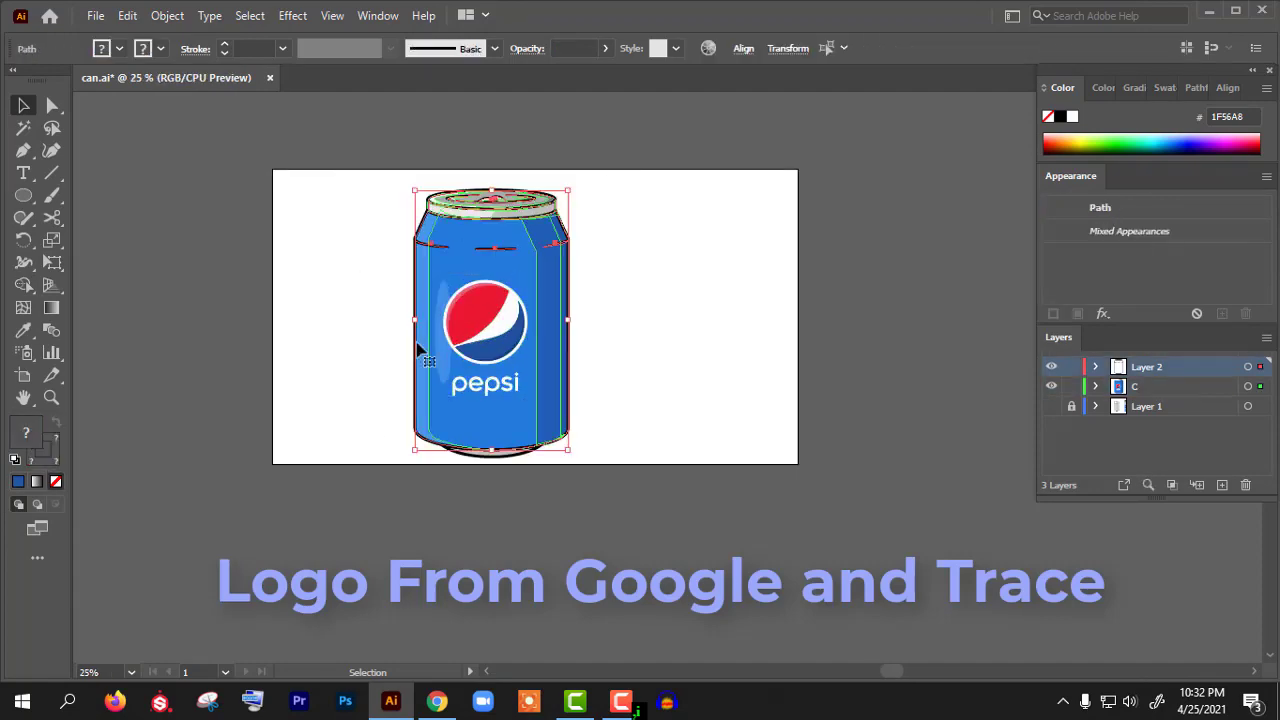
click(676, 383)
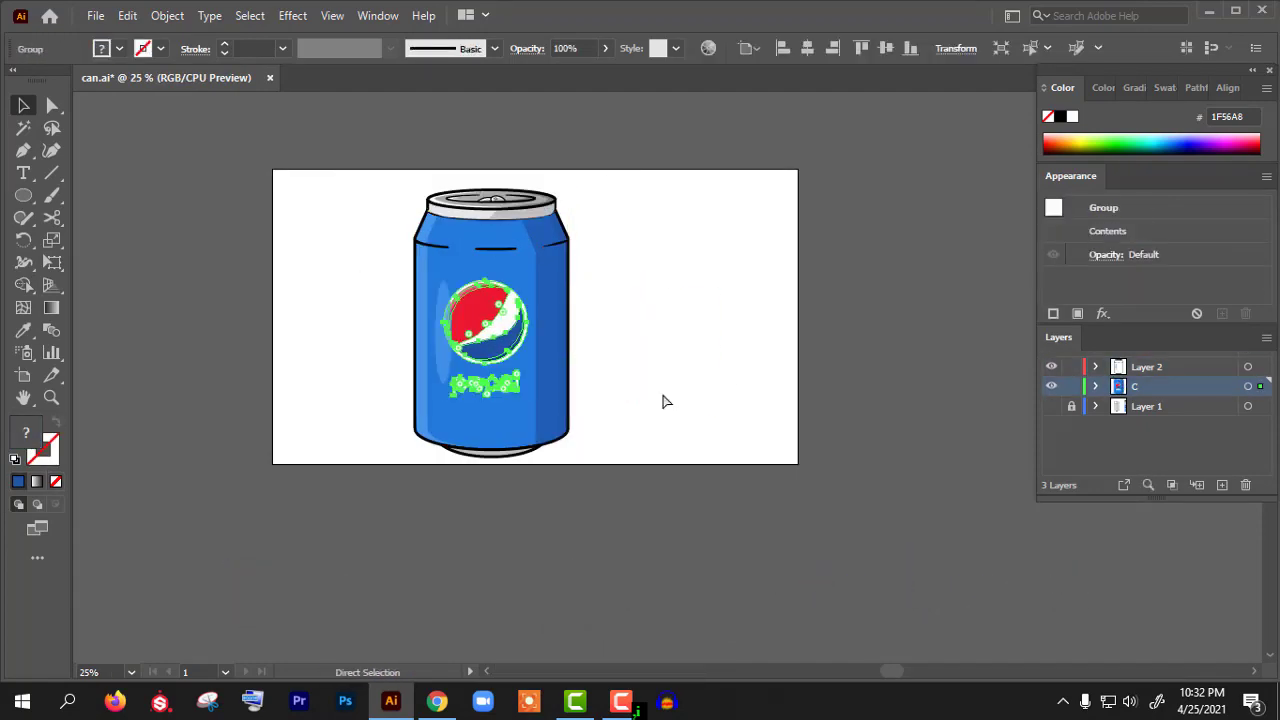
right_click(665, 170)
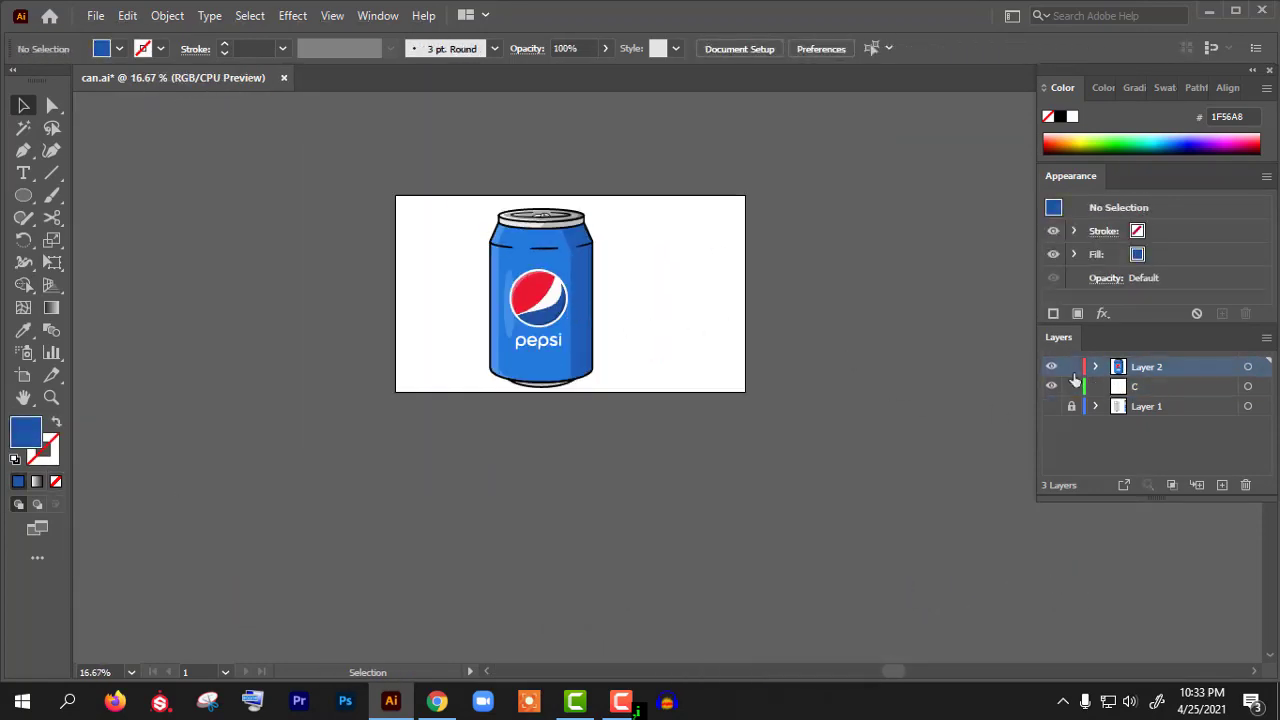
- Show the reference layer, draw a rectangle covering the whole artboard and send it behind the can
click(1051, 406)
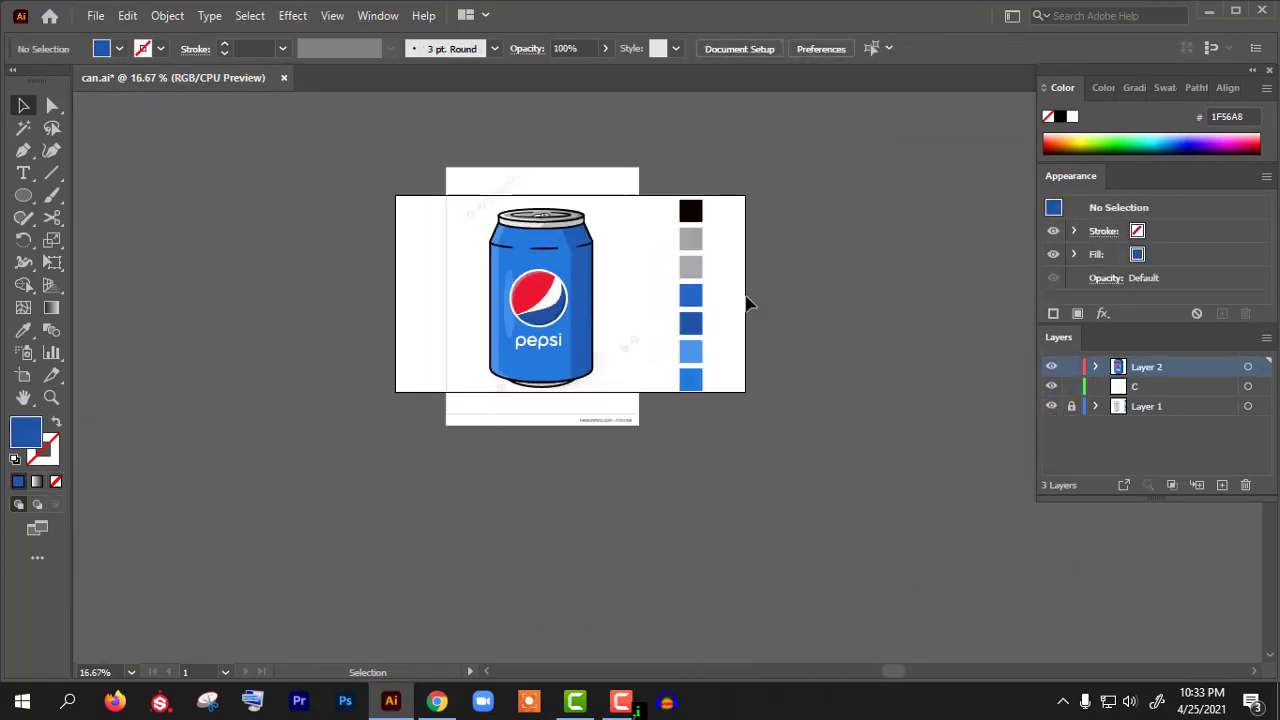
key(ctrl+equal)
drag(23, 195, 100, 172)
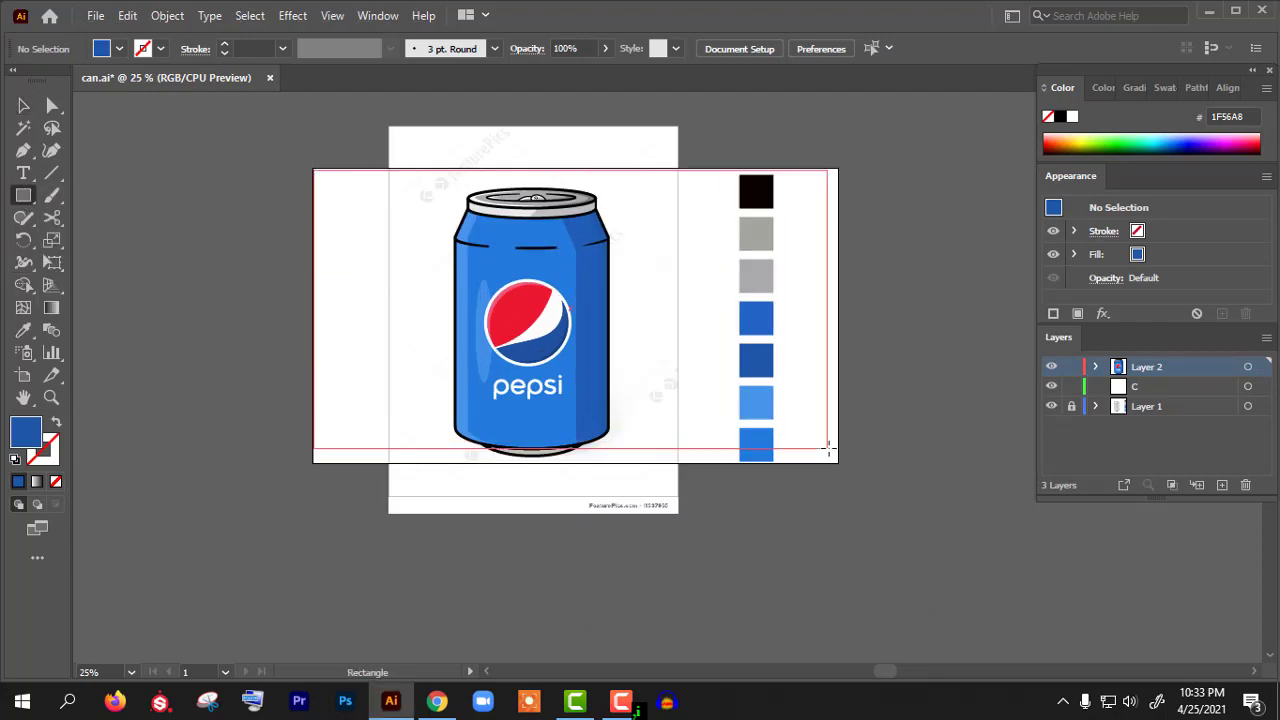
drag(838, 463, 840, 465)
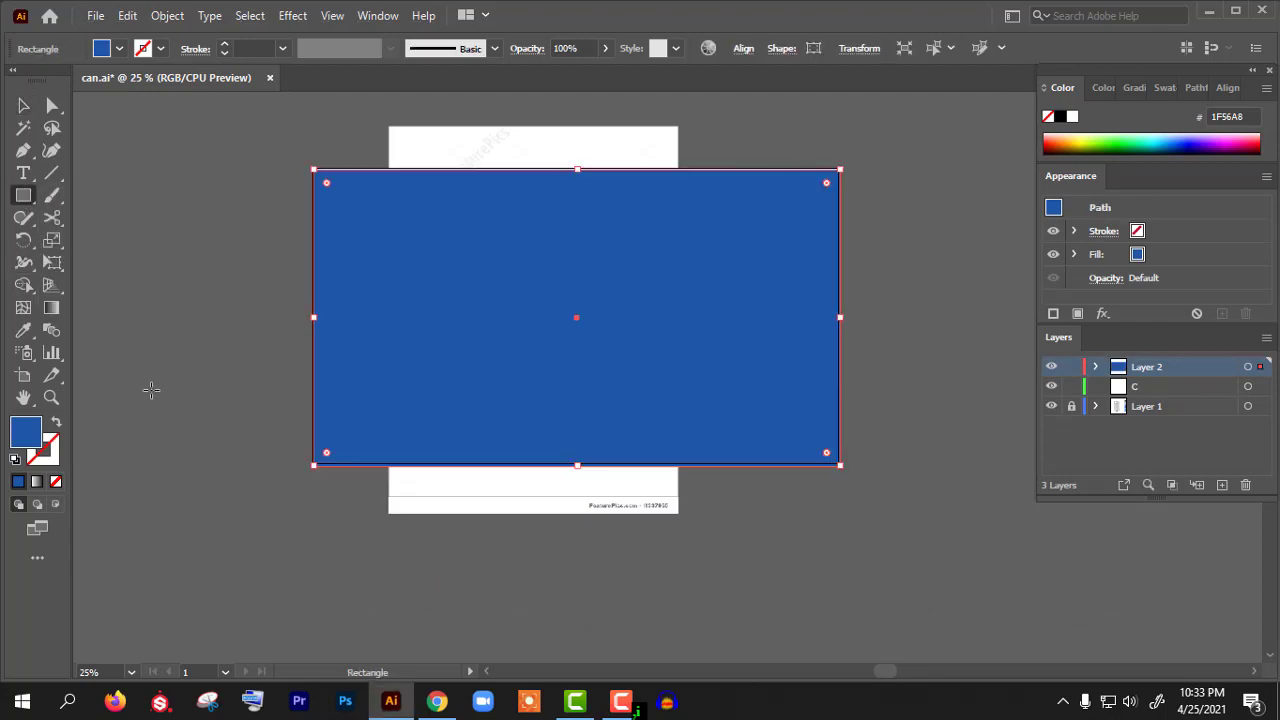
key(ctrl+shift+bracketleft)
- Try to recolour the background rectangle from the reference layer's blue swatches with the Eyedropper, using outline view to reach them
key(i)
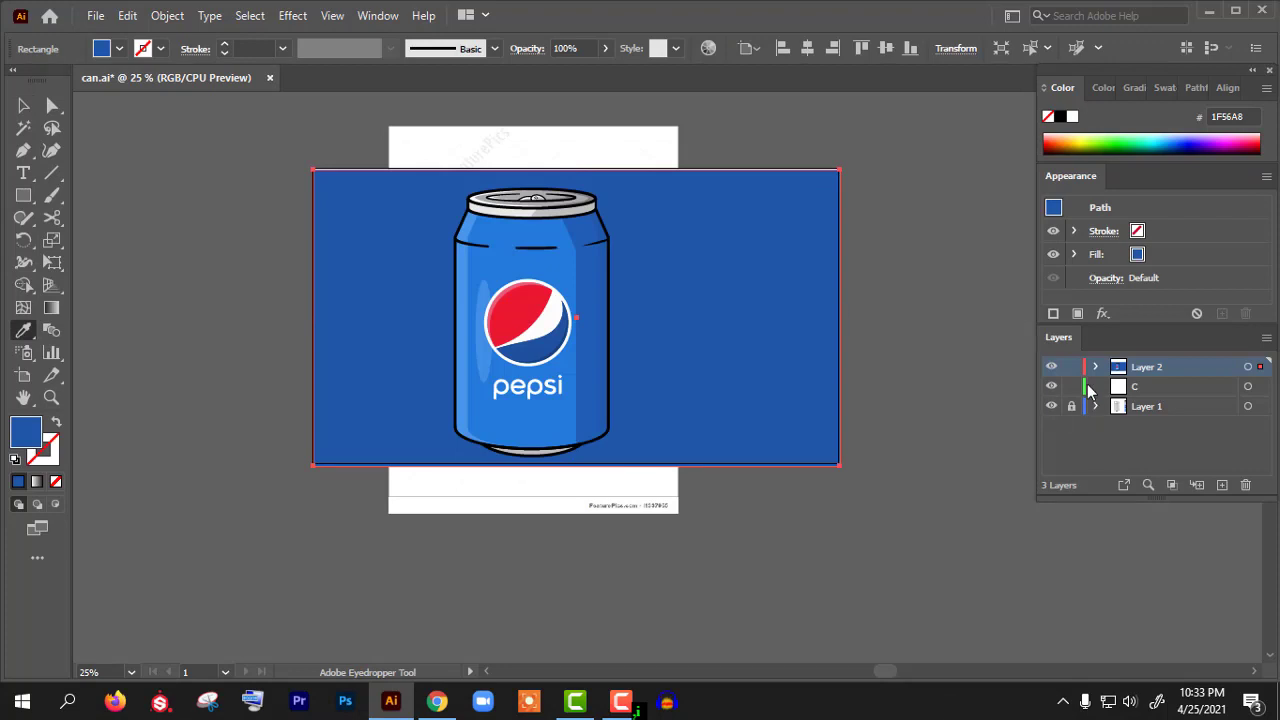
key(ctrl+shift+a)
key(ctrl+y)
click(760, 447)
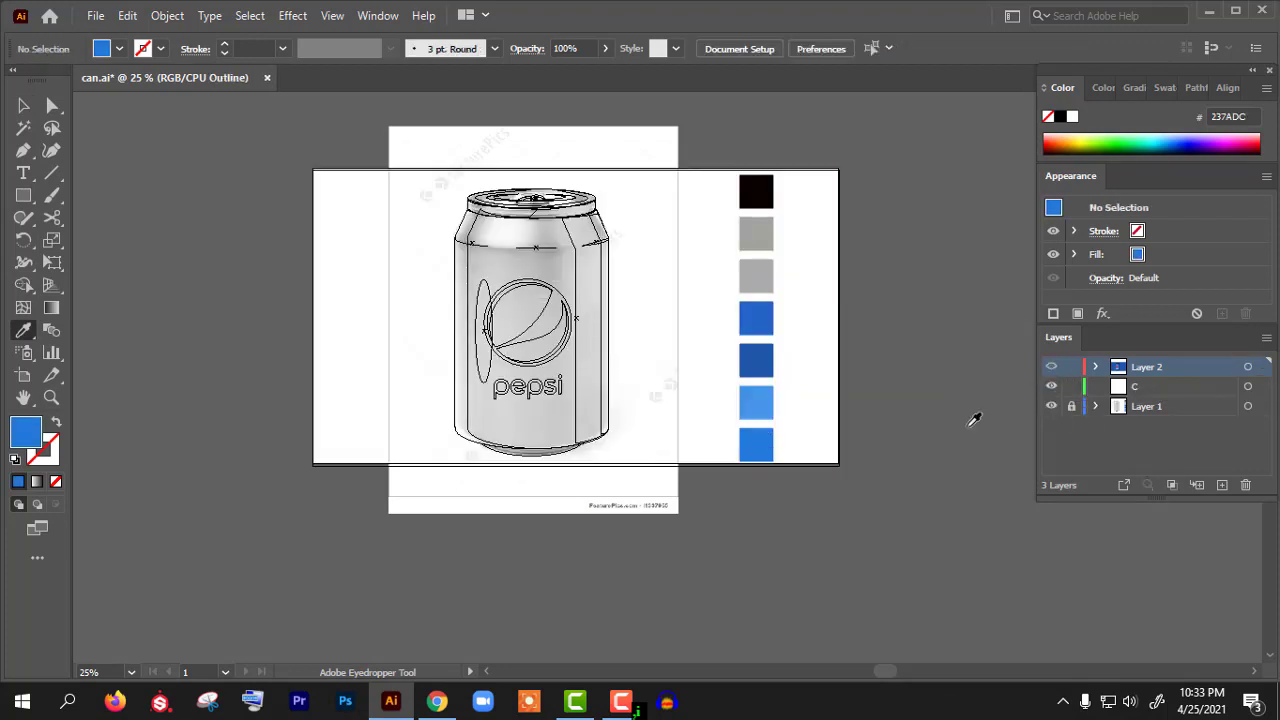
key(ctrl+y)
key(ctrl+y)
click(765, 402)
click(763, 316)
key(ctrl+y)
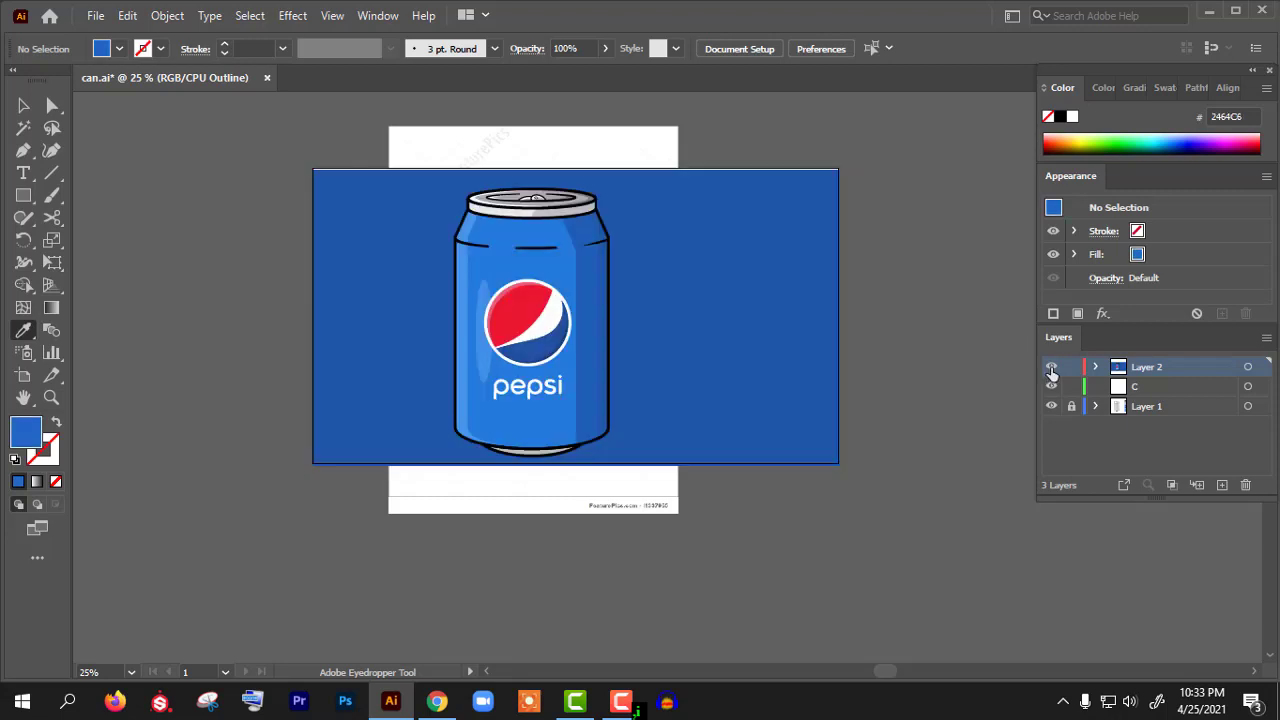
- Fill the background rectangle with the can body's blue 237ADC using the Eyedropper, and deselect it
key(ctrl+minus)
key(v)
key(ctrl+plus)
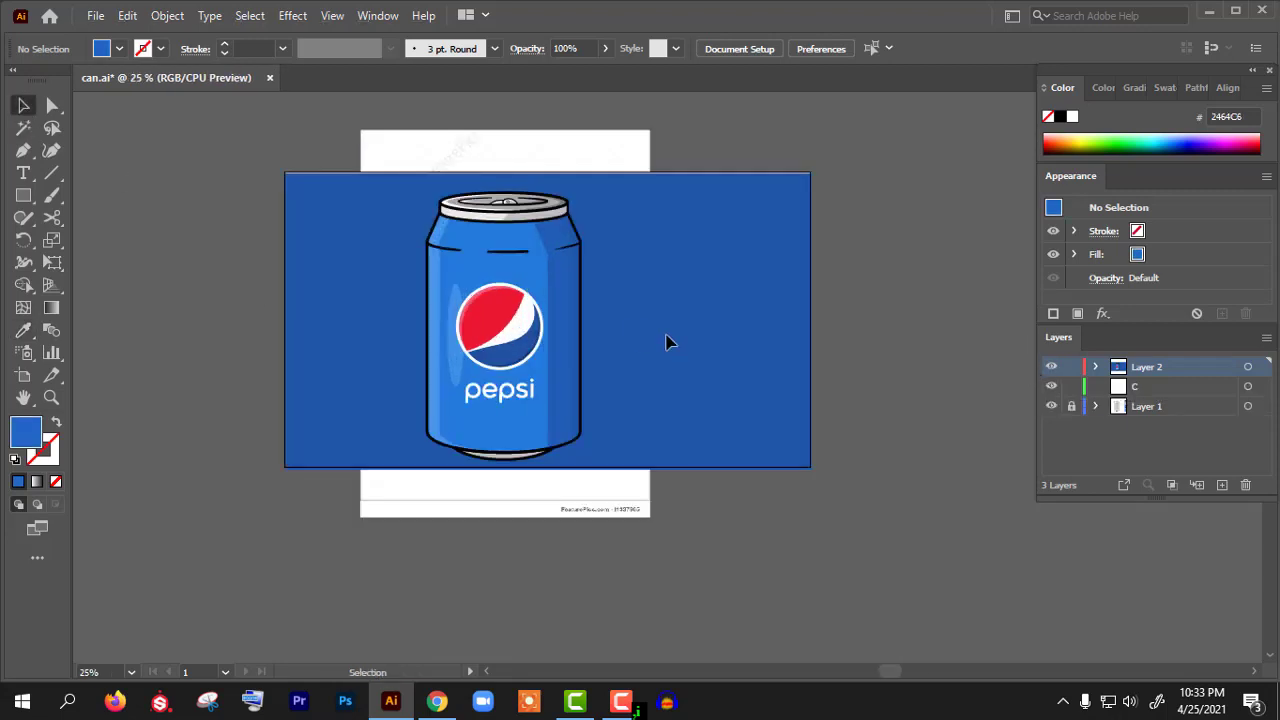
click(669, 340)
click(24, 330)
click(520, 258)
key(ctrl+minus)
key(v)
click(688, 328)
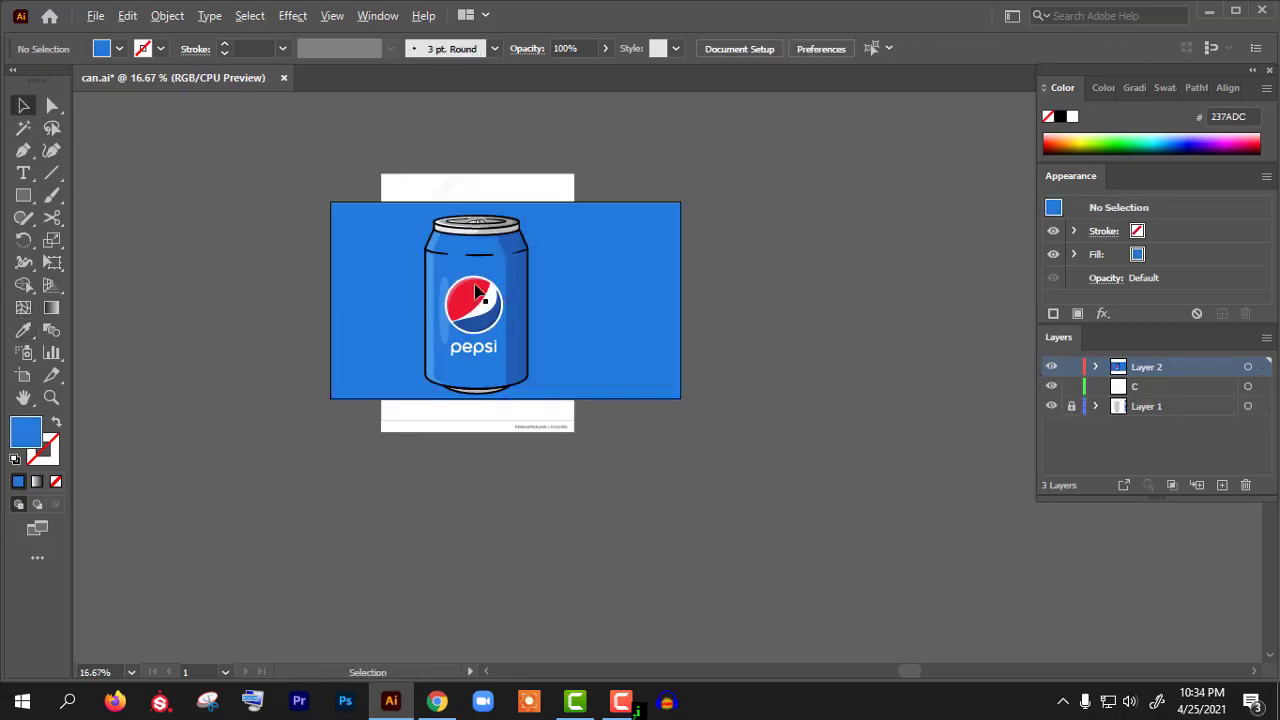
- Hide the reference layer, and centre the can group horizontally and vertically on the artboard
click(1051, 406)
key(ctrl+plus)
key(ctrl+minus)
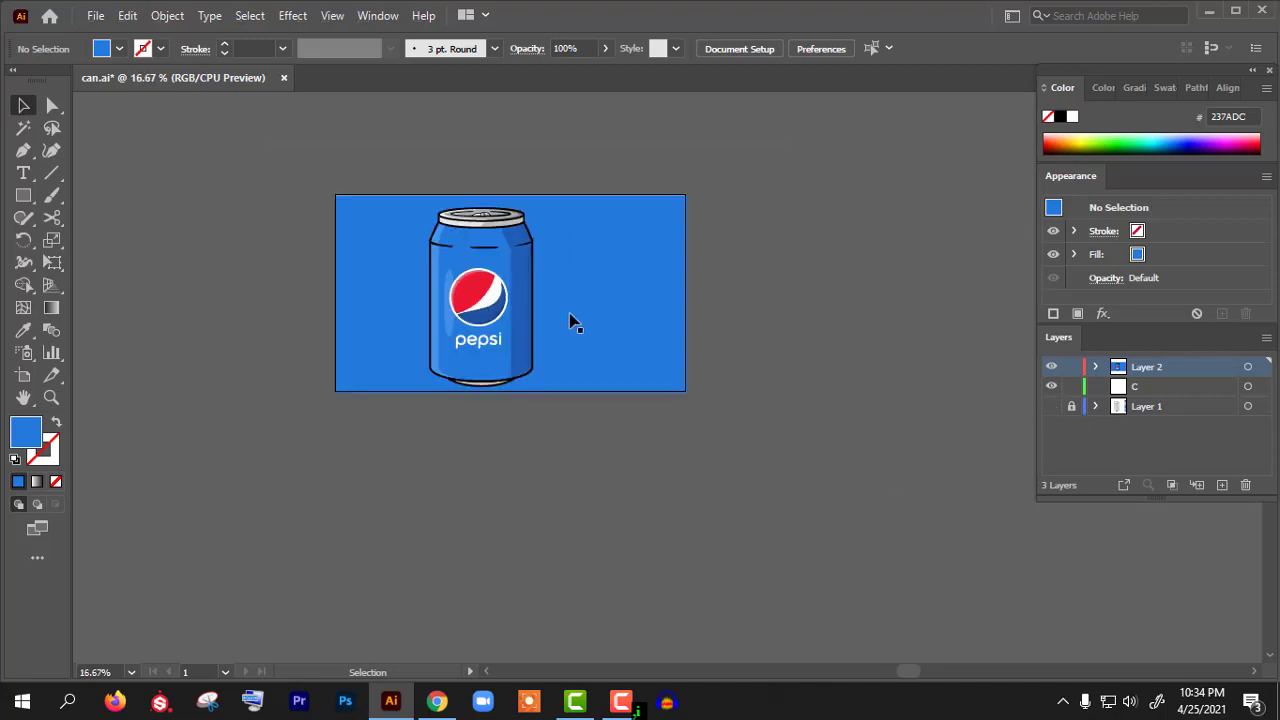
key(ctrl+plus)
click(462, 302)
click(807, 48)
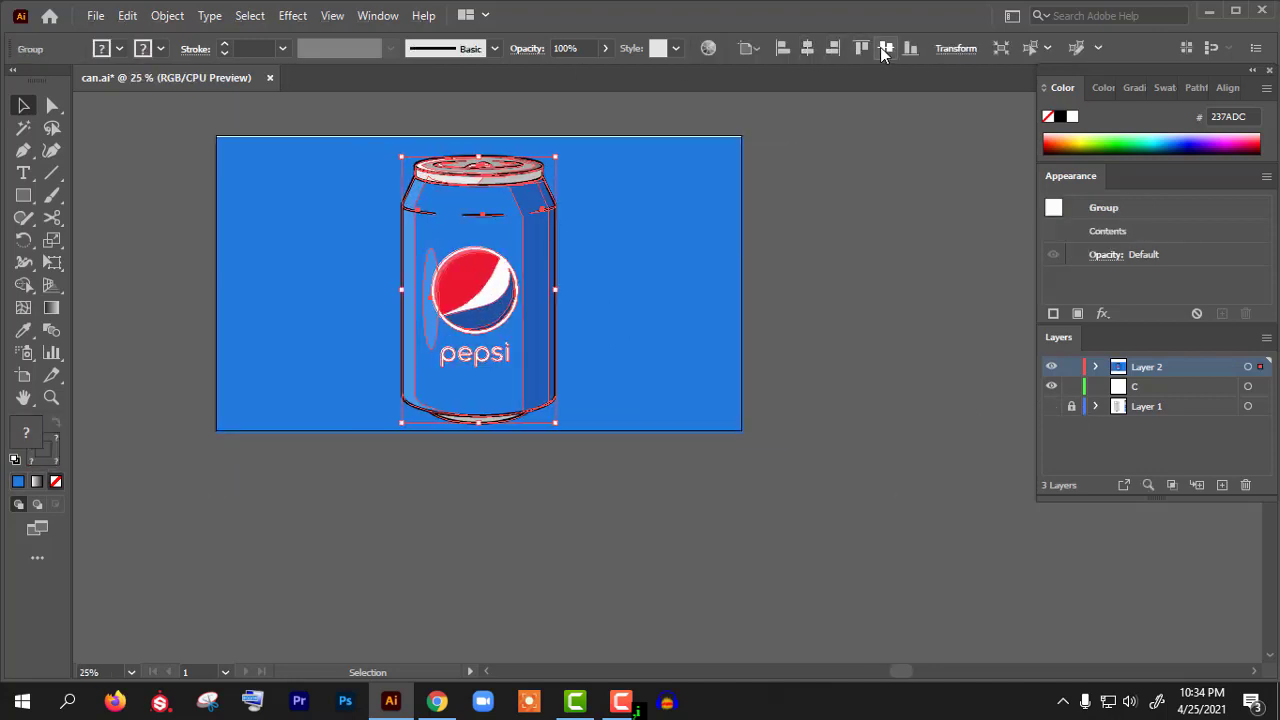
click(885, 48)
click(846, 240)
- Expand the can group's artwork and scale it down proportionally about its centre, leaving more background around it
scroll(700, 320, up, 1)
key(ctrl+plus)
click(533, 305)
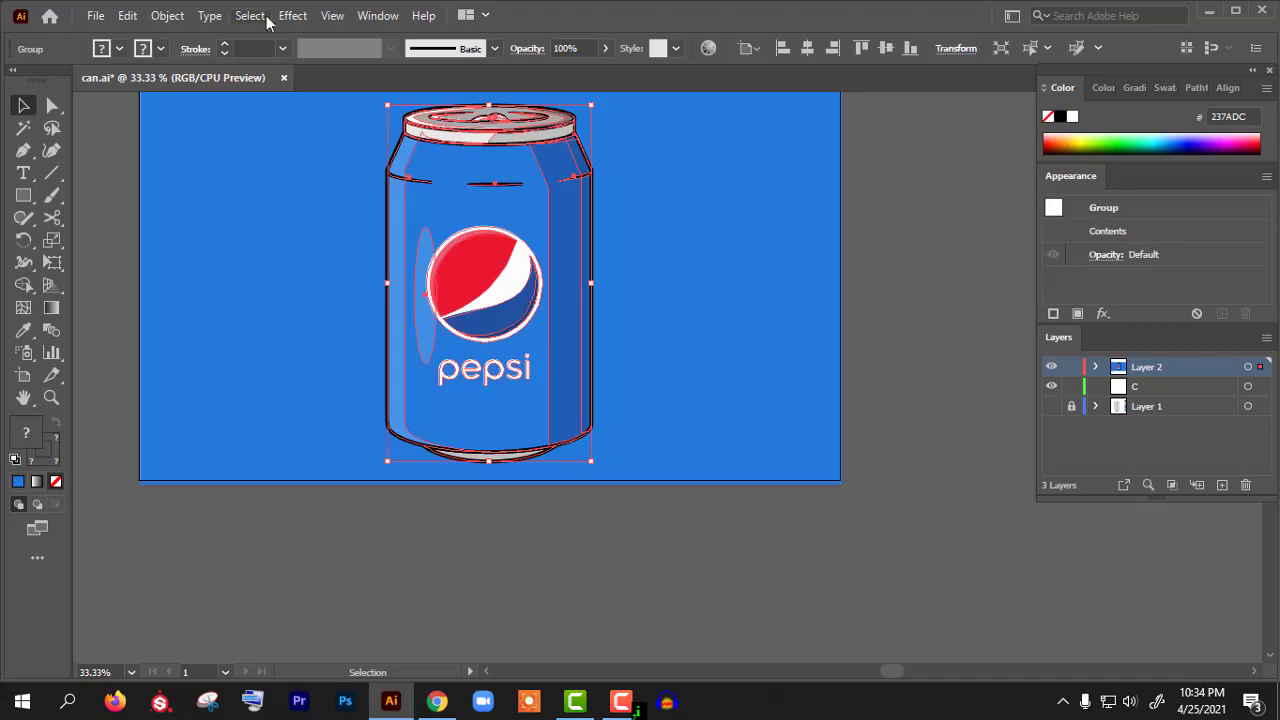
click(167, 15)
click(169, 30)
click(167, 15)
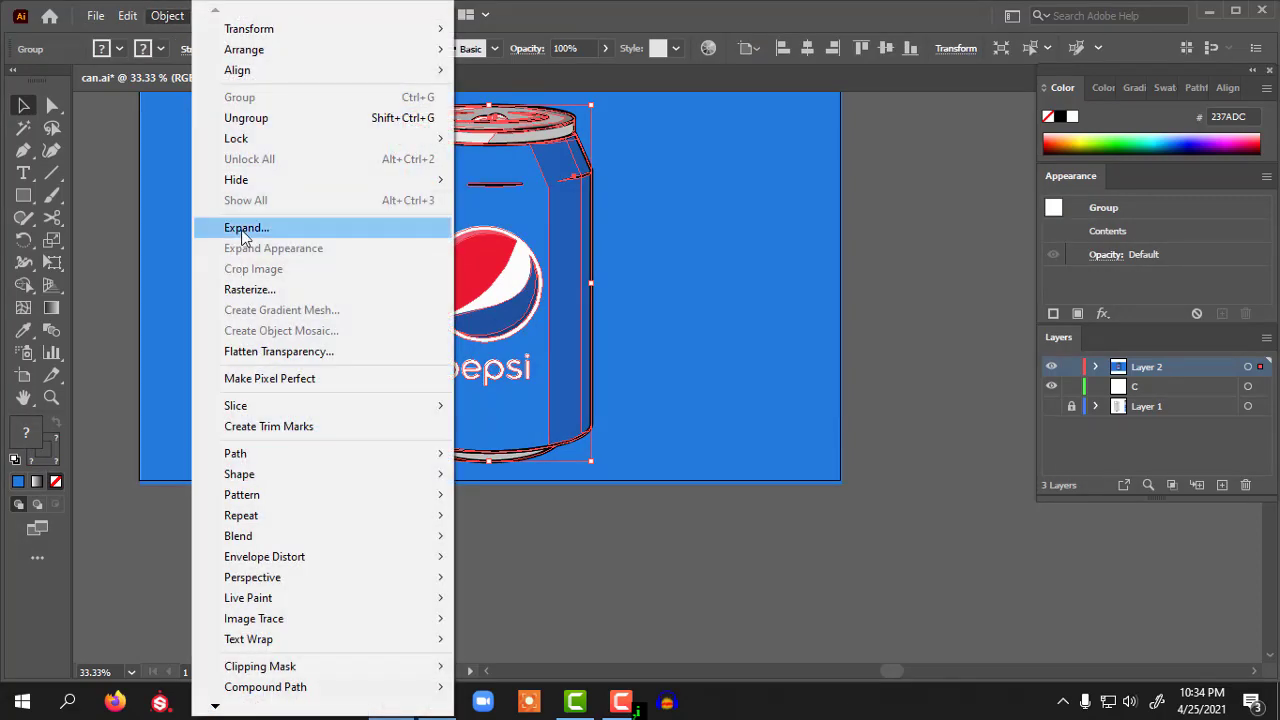
click(240, 230)
click(594, 455)
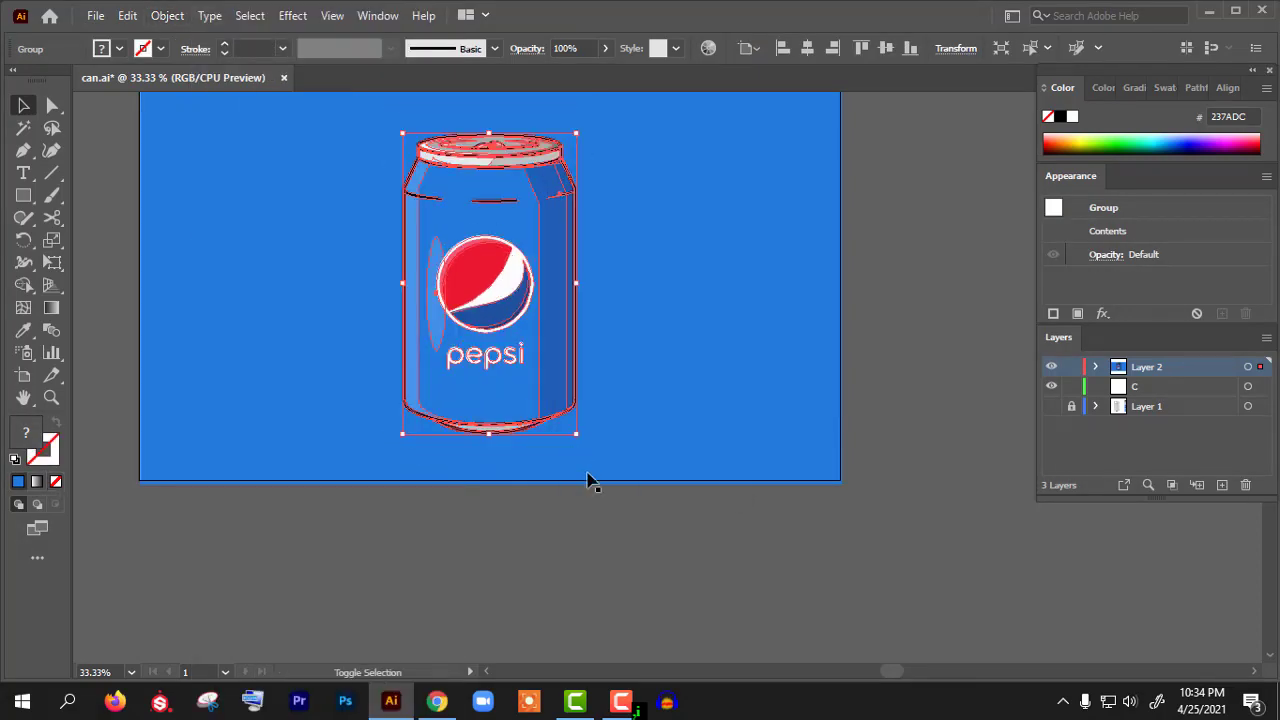
click(589, 483)
- Centre the blue background rectangle horizontally and vertically on the artboard
scroll(589, 483, down, 1)
click(677, 433)
click(806, 49)
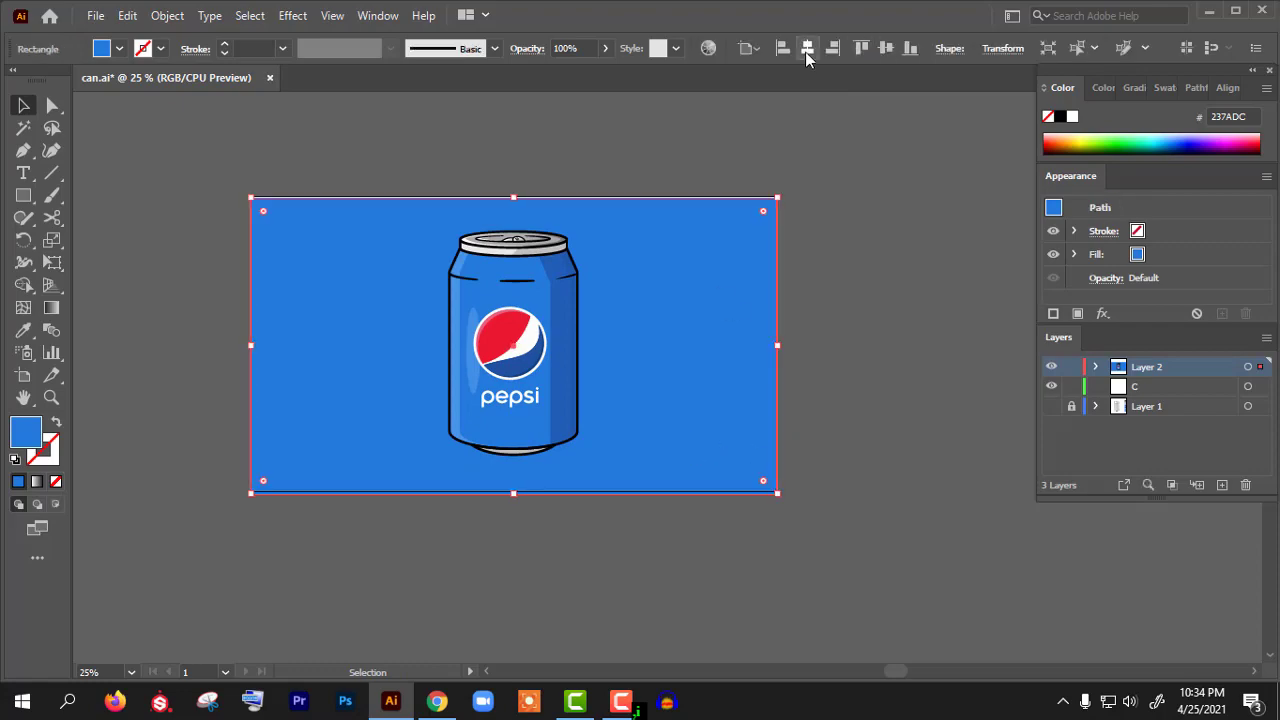
click(885, 49)
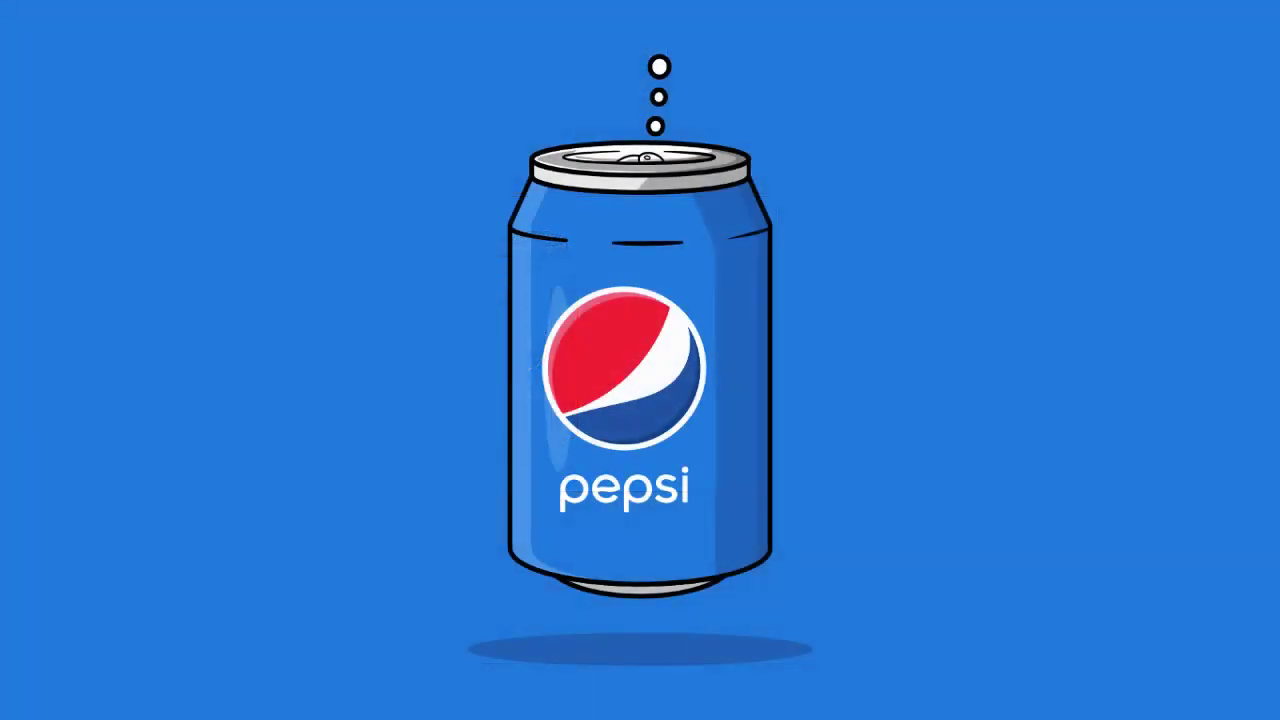